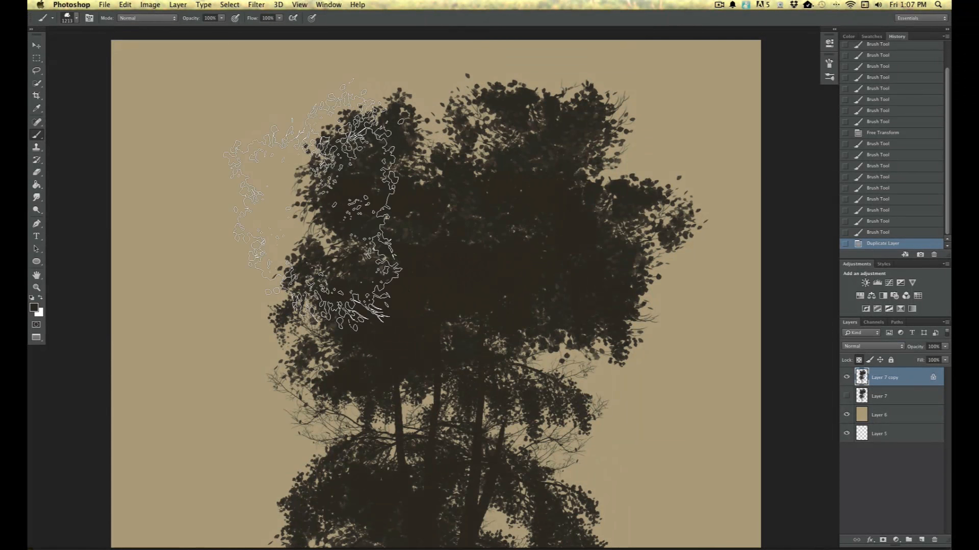
# Step: Choose the 414 px bark-texture brush and reduce its size to 189 px for painting the tree trunk
pyautogui.click(76, 19)
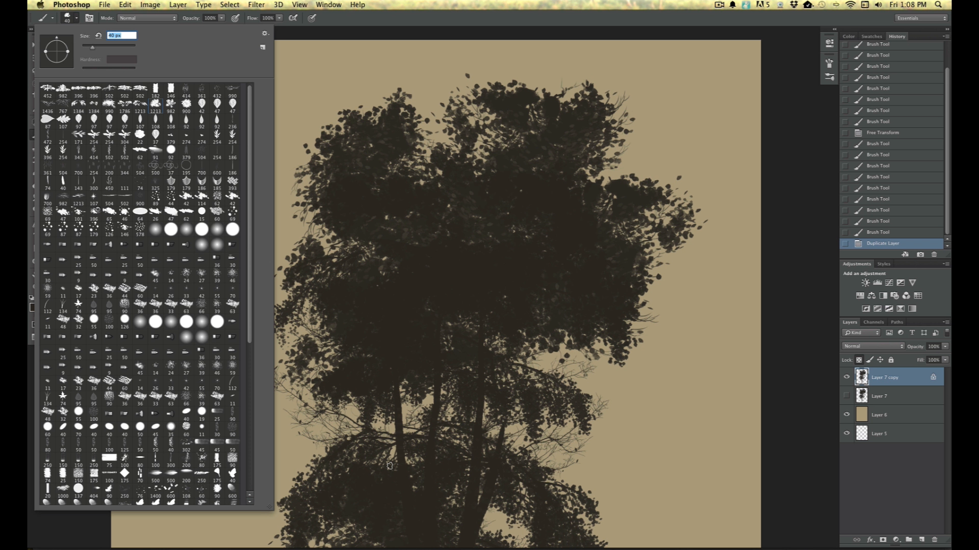
pyautogui.press('super+minus')
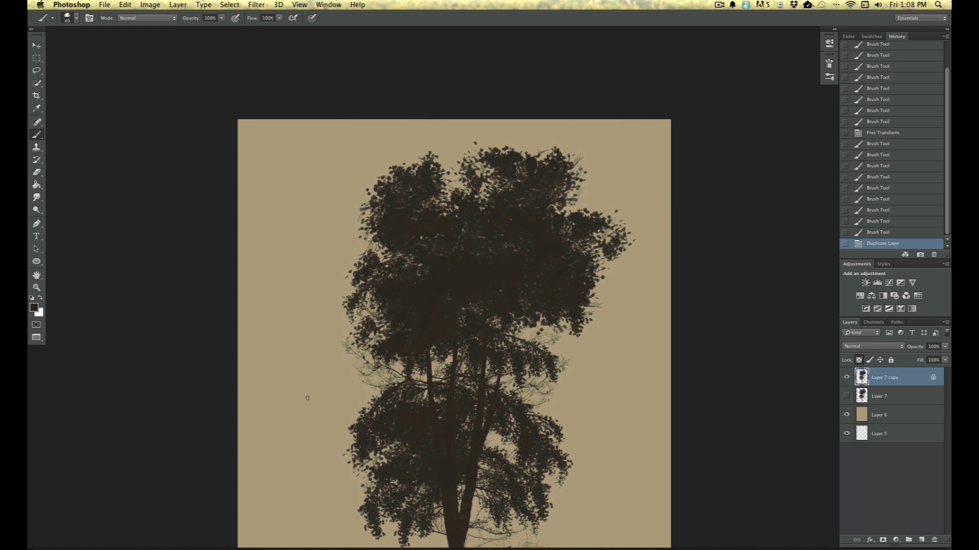
pyautogui.moveTo(300, 396); pyautogui.dragTo(319, 273)
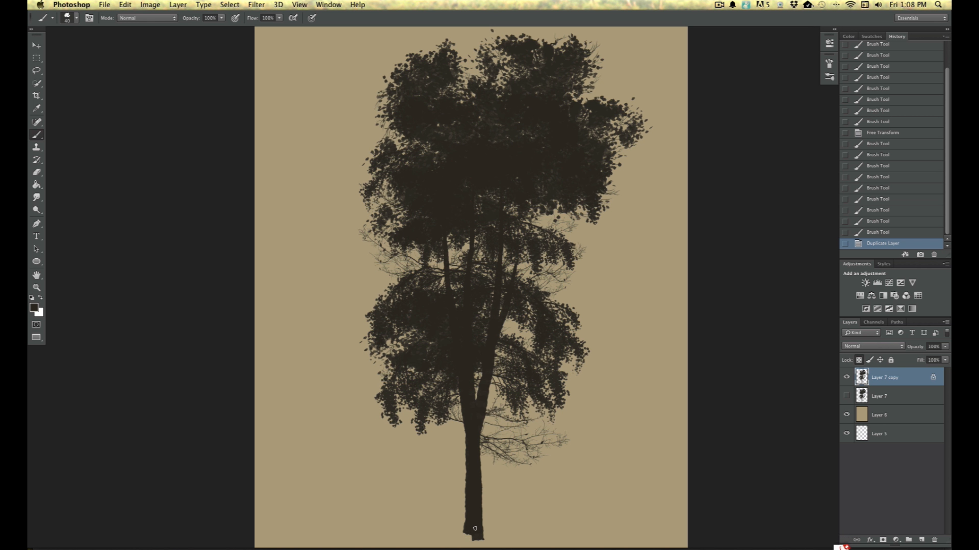
pyautogui.press('super+equal')
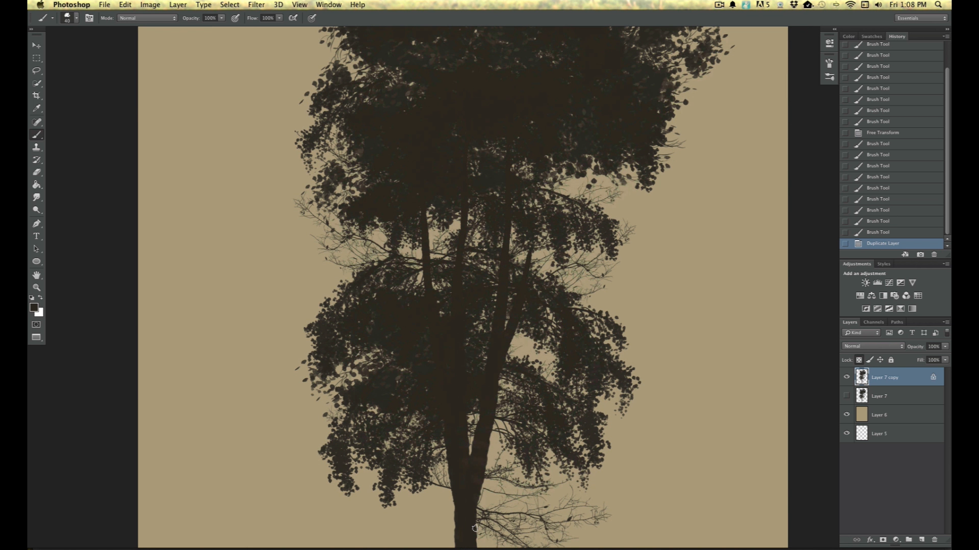
pyautogui.moveTo(268, 343); pyautogui.dragTo(274, 204)
pyautogui.moveTo(273, 291)
pyautogui.mouseDown()
pyautogui.moveTo(270, 317)
pyautogui.moveTo(268, 284)
pyautogui.mouseUp()
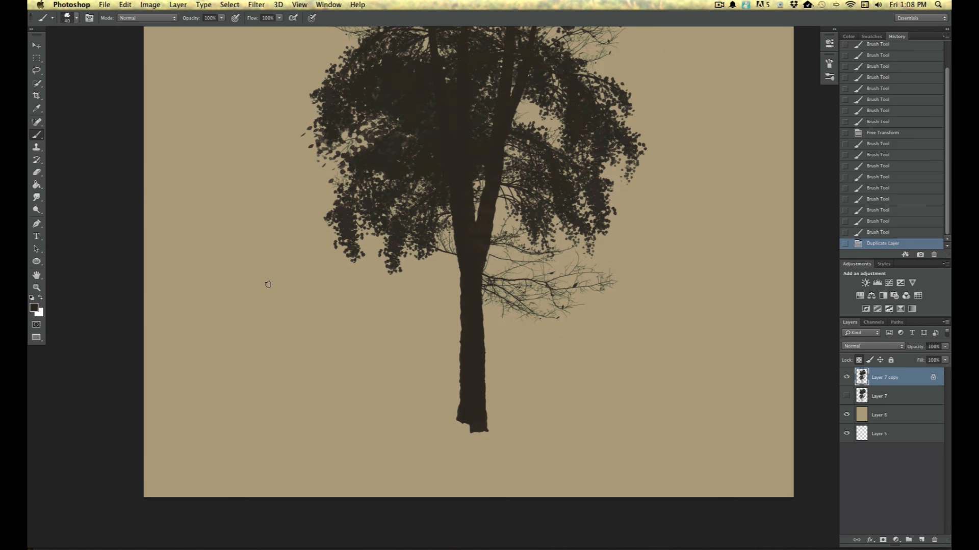
pyautogui.click(75, 19)
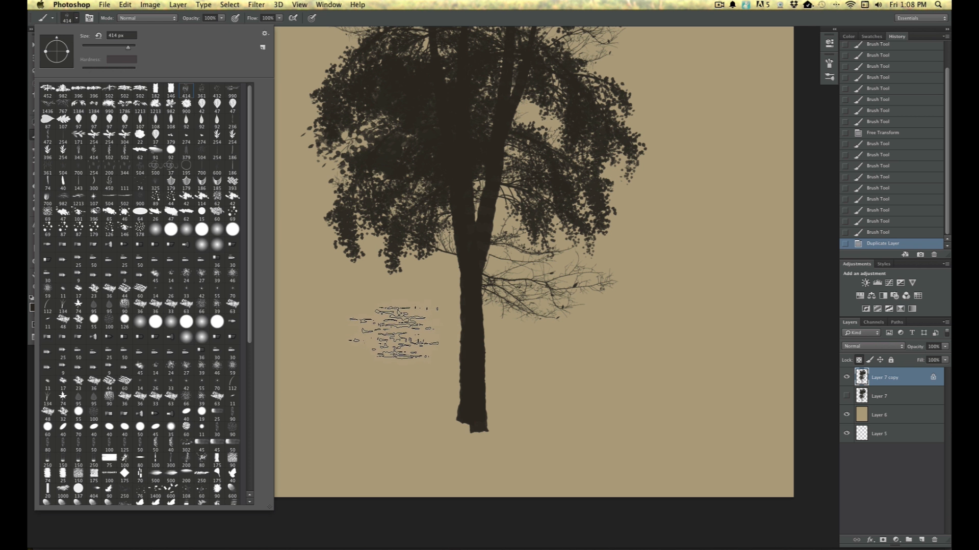
pyautogui.moveTo(127, 50); pyautogui.dragTo(122, 48)
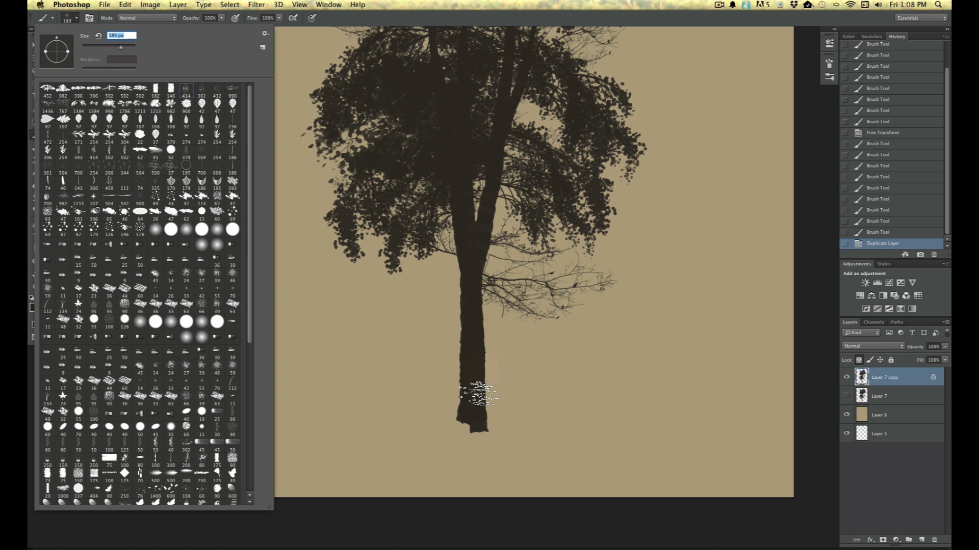
pyautogui.click(317, 524)
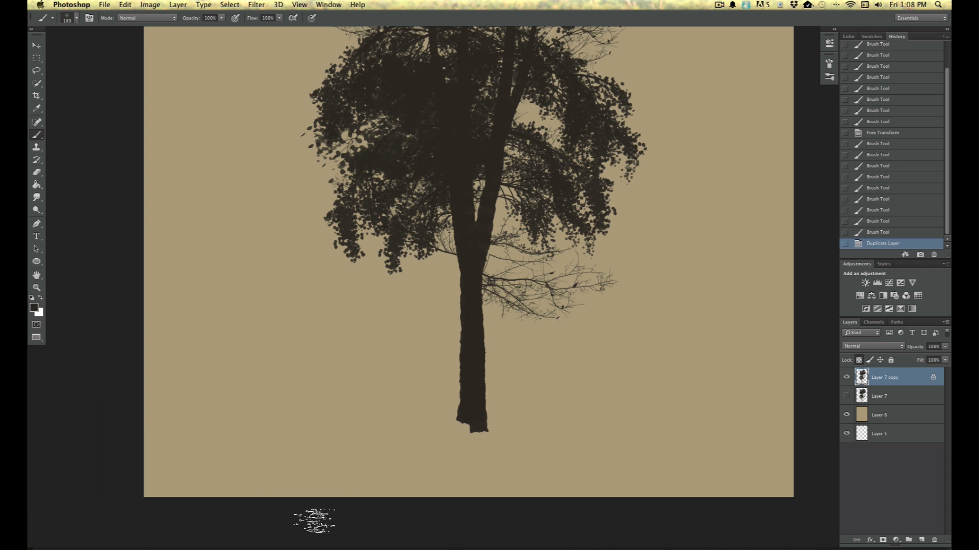
# Step: Set the foreground colour to a medium brown, 7e5e31
pyautogui.click(34, 307)
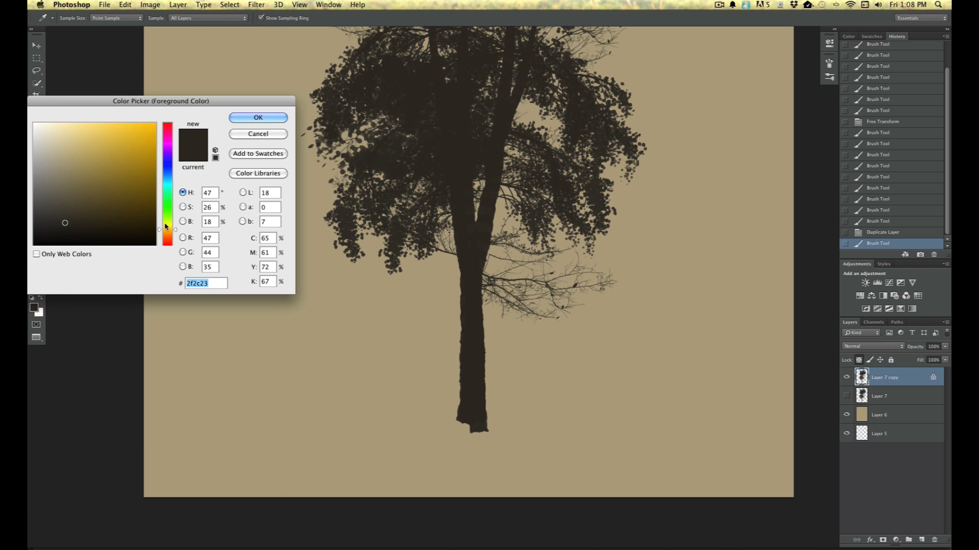
pyautogui.click(168, 233)
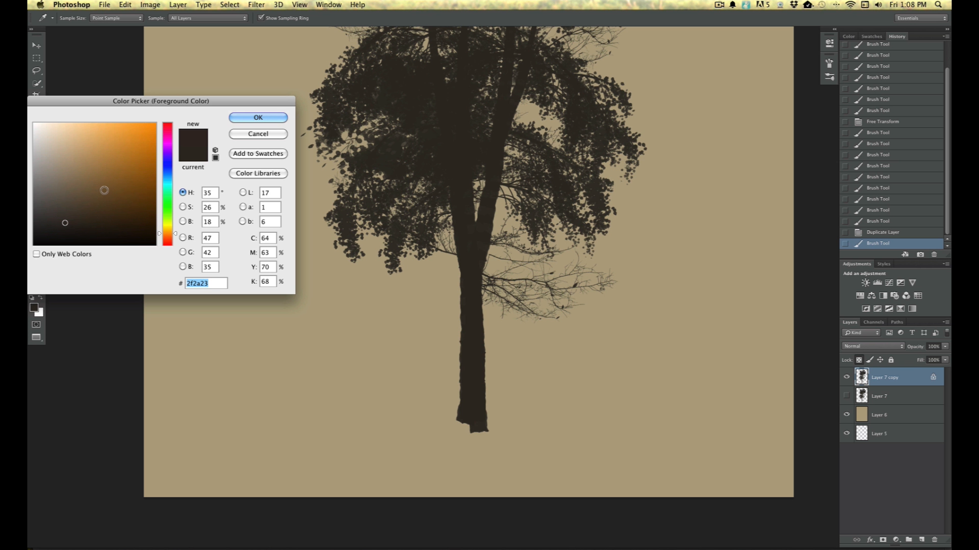
pyautogui.click(107, 186)
pyautogui.click(258, 117)
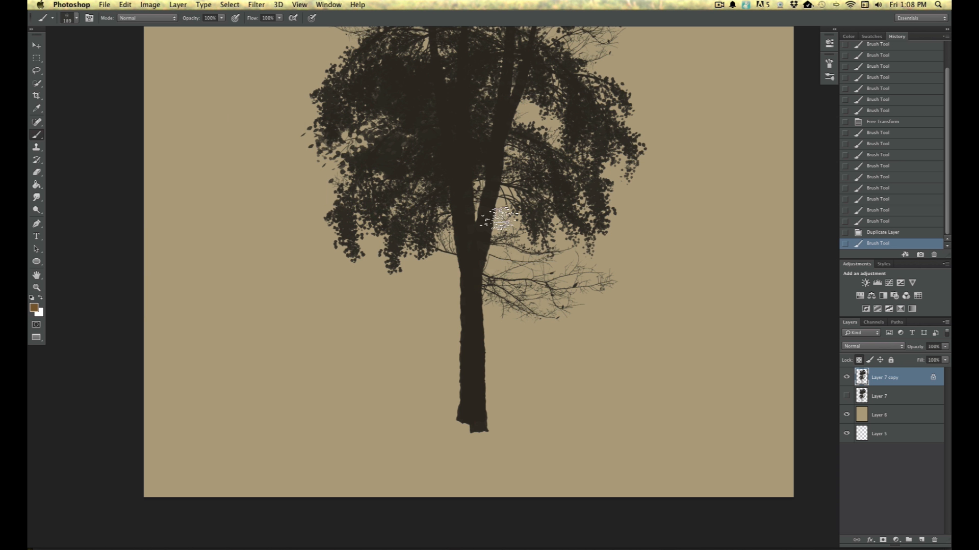
# Step: Paint brown bark texture down the right fork and the right side of the trunk on Layer 7 copy
pyautogui.moveTo(503, 191); pyautogui.dragTo(477, 358)
pyautogui.moveTo(490, 213); pyautogui.dragTo(481, 415)
pyautogui.moveTo(487, 282)
pyautogui.mouseDown()
pyautogui.moveTo(481, 423)
pyautogui.moveTo(476, 269)
pyautogui.moveTo(480, 425)
pyautogui.mouseUp()
pyautogui.press('super+equal')
pyautogui.press('super+equal')
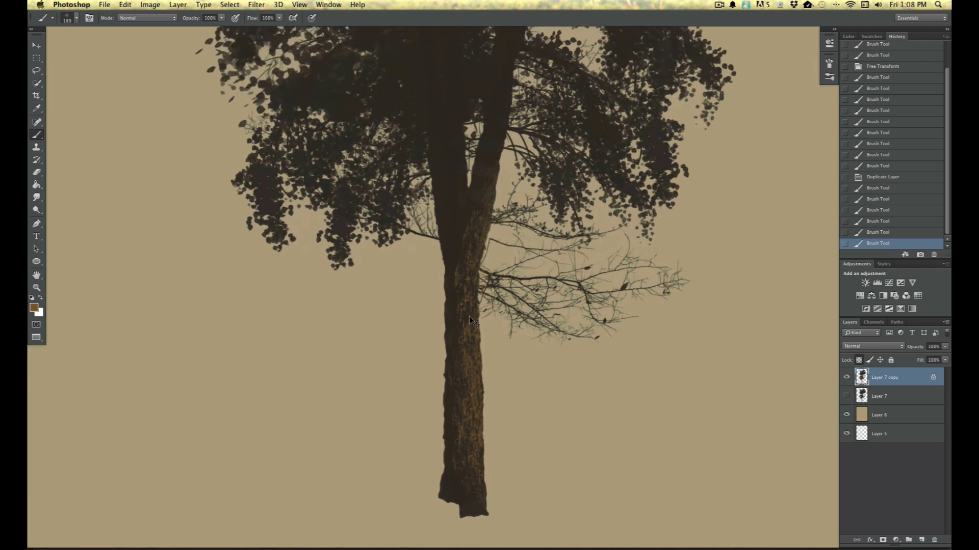
pyautogui.moveTo(517, 85); pyautogui.dragTo(464, 325)
pyautogui.moveTo(467, 266); pyautogui.dragTo(478, 451)
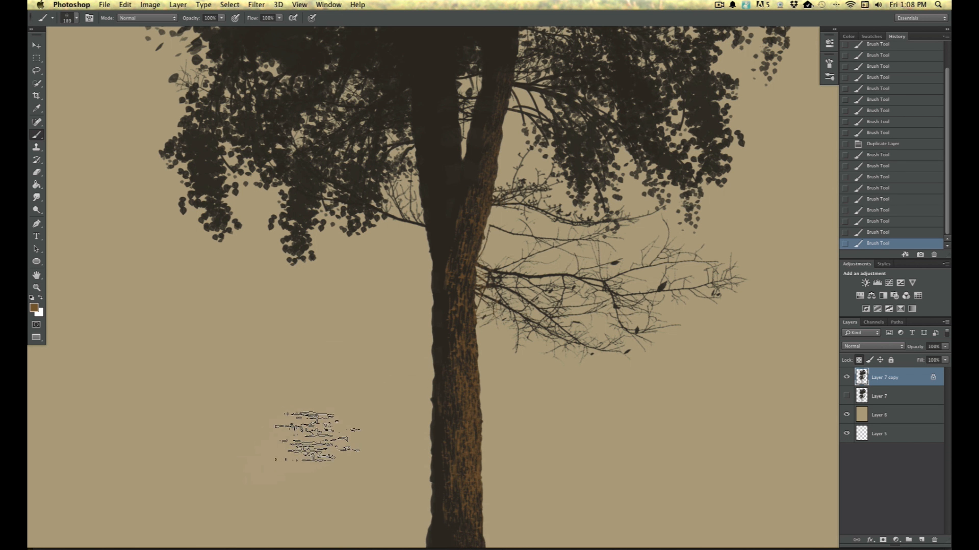
# Step: Sample the dark trunk colour 2f2c23 as the foreground and paint it over the left and middle of the trunk
pyautogui.press('super+minus')
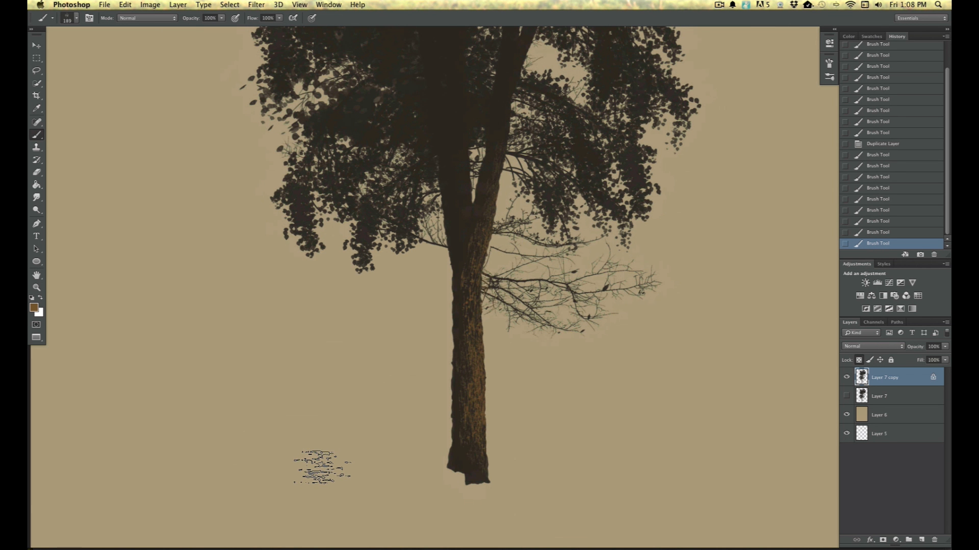
pyautogui.click(34, 308)
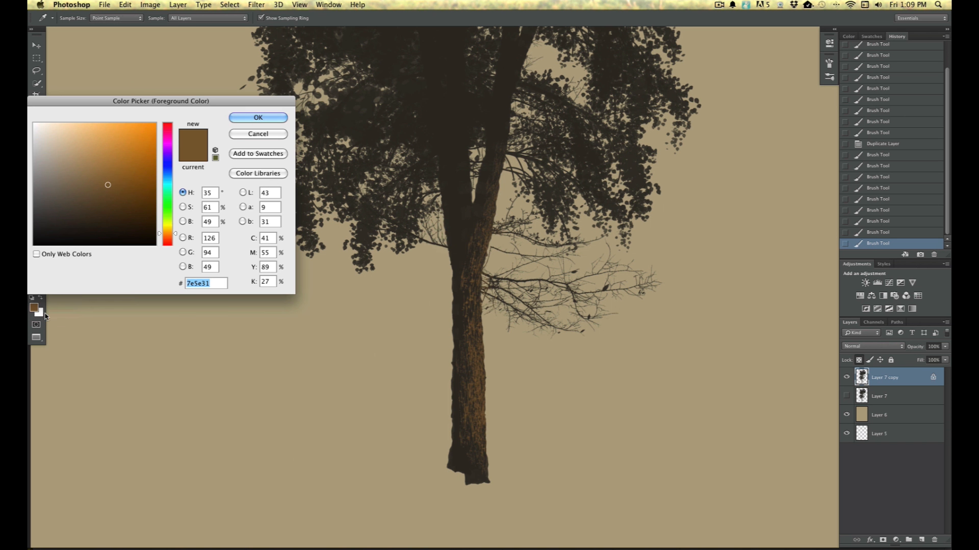
pyautogui.click(465, 224)
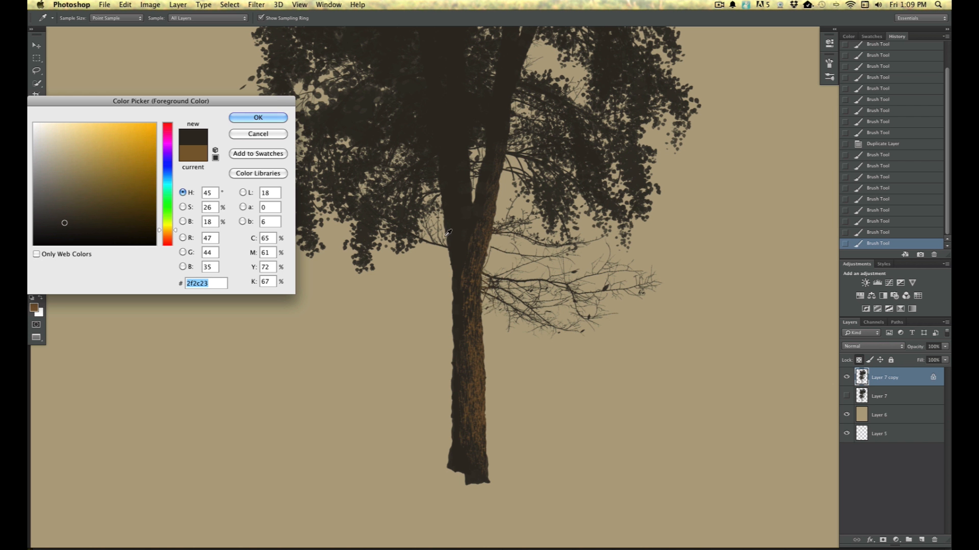
pyautogui.press('Return')
pyautogui.moveTo(449, 334); pyautogui.dragTo(455, 448)
pyautogui.moveTo(452, 266)
pyautogui.mouseDown()
pyautogui.moveTo(455, 490)
pyautogui.moveTo(463, 412)
pyautogui.mouseUp()
pyautogui.moveTo(463, 242)
pyautogui.mouseDown()
pyautogui.moveTo(452, 485)
pyautogui.moveTo(452, 471)
pyautogui.mouseUp()
pyautogui.moveTo(451, 273); pyautogui.dragTo(455, 430)
pyautogui.moveTo(456, 332); pyautogui.dragTo(445, 502)
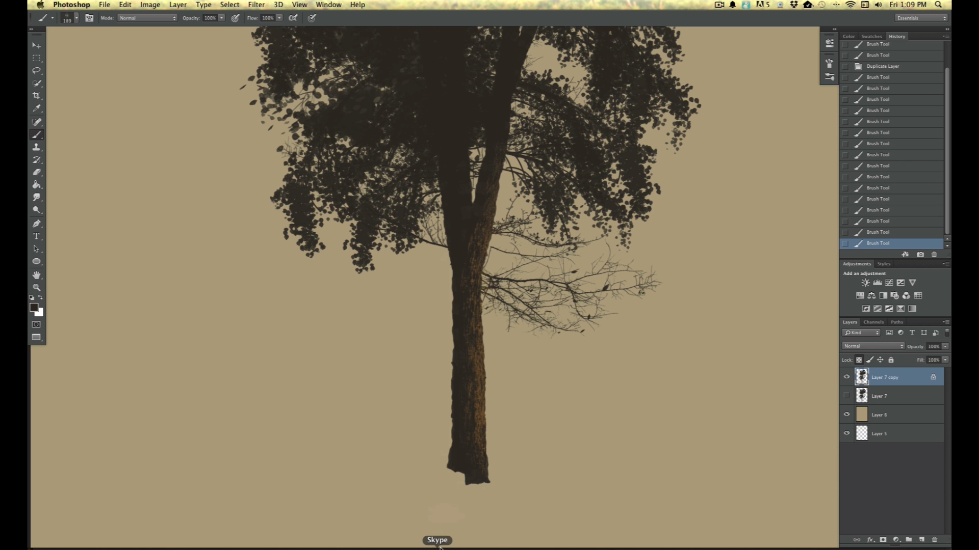
# Step: Set the foreground colour to a muted blue-grey, 5b6569
pyautogui.press('super+plus')
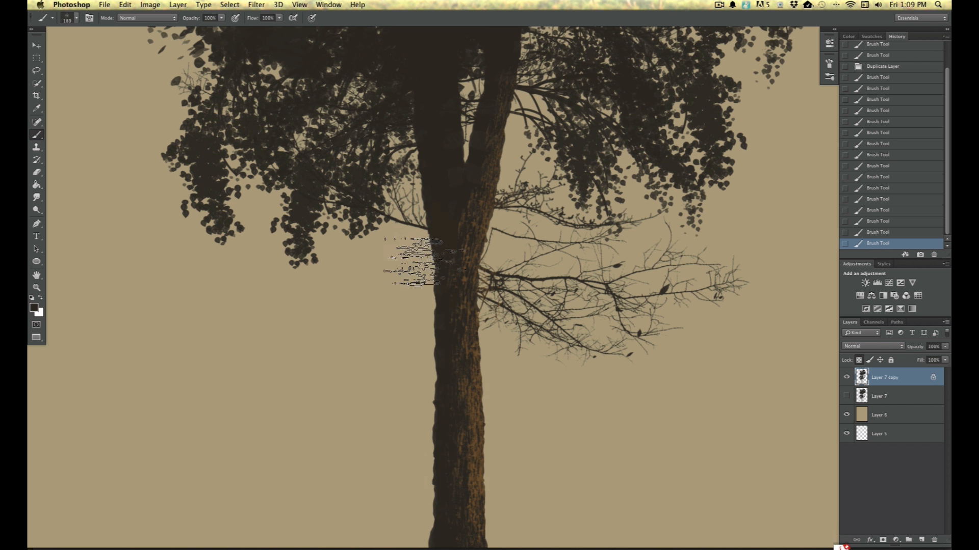
pyautogui.click(36, 309)
pyautogui.click(44, 190)
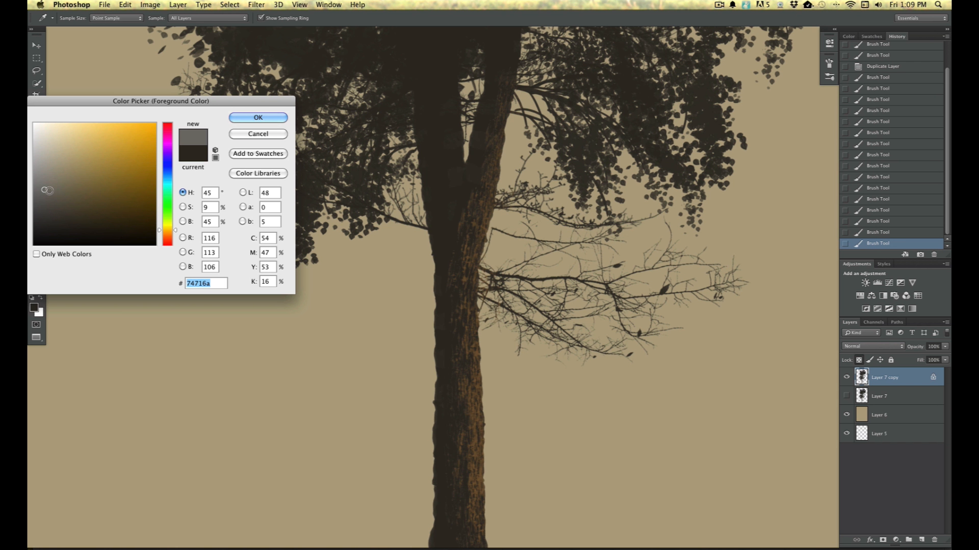
pyautogui.click(167, 178)
pyautogui.click(49, 194)
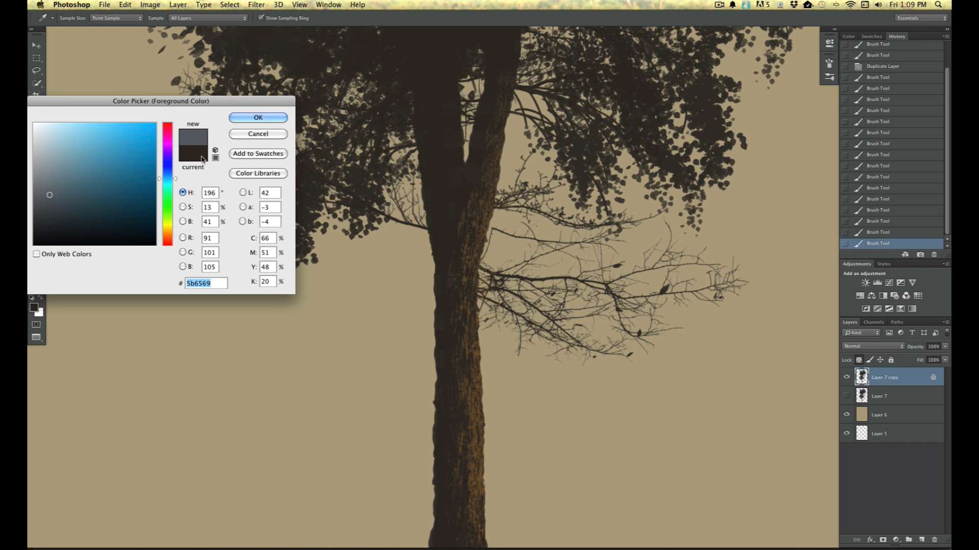
pyautogui.click(232, 119)
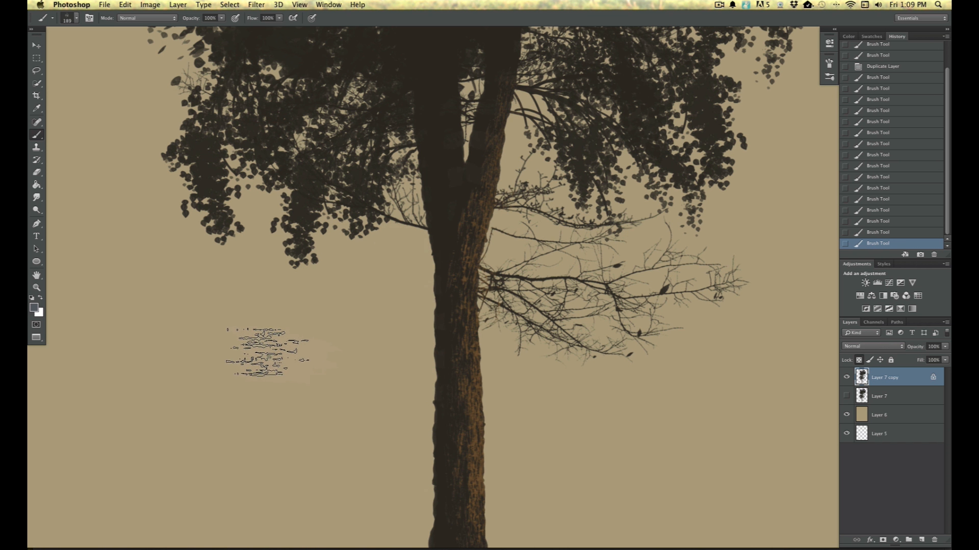
# Step: Reduce the brush size to 143 px and paint blue-grey bark texture along the left edge of the trunk and left fork
pyautogui.moveTo(263, 328); pyautogui.dragTo(254, 226)
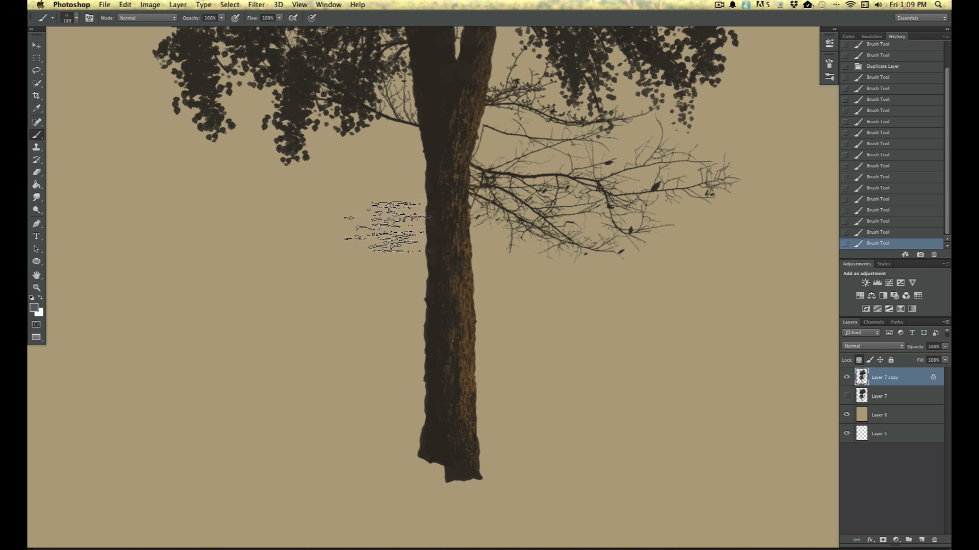
pyautogui.click(76, 18)
pyautogui.click(116, 48)
pyautogui.moveTo(414, 65); pyautogui.dragTo(419, 413)
pyautogui.moveTo(412, 165)
pyautogui.mouseDown()
pyautogui.moveTo(404, 393)
pyautogui.moveTo(413, 138)
pyautogui.moveTo(400, 441)
pyautogui.moveTo(426, 144)
pyautogui.moveTo(428, 443)
pyautogui.moveTo(409, 98)
pyautogui.moveTo(424, 323)
pyautogui.moveTo(408, 322)
pyautogui.moveTo(415, 465)
pyautogui.mouseUp()
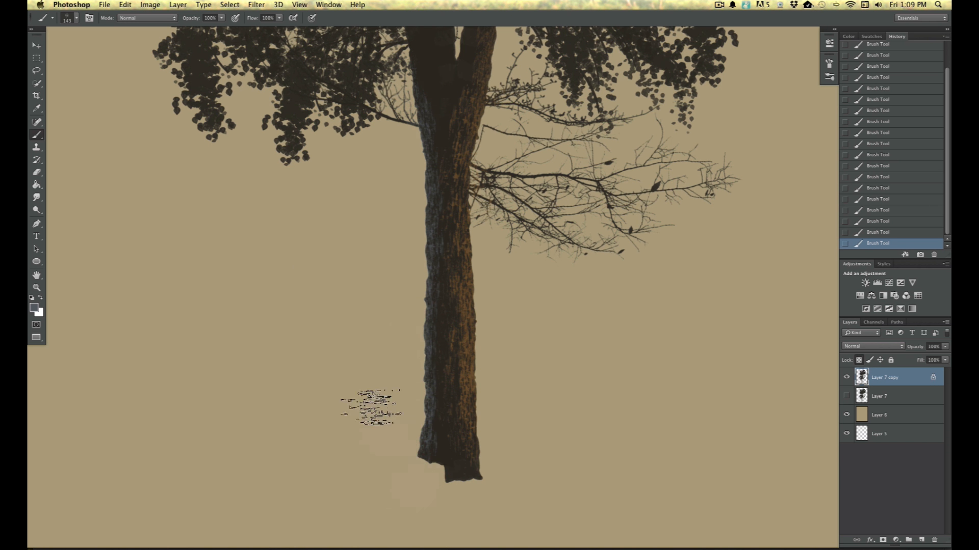
pyautogui.scroll(5, 371, 408)
pyautogui.moveTo(433, 240)
pyautogui.mouseDown()
pyautogui.moveTo(439, 160)
pyautogui.moveTo(445, 352)
pyautogui.moveTo(440, 324)
pyautogui.moveTo(437, 196)
pyautogui.moveTo(449, 390)
pyautogui.moveTo(447, 177)
pyautogui.moveTo(467, 462)
pyautogui.mouseUp()
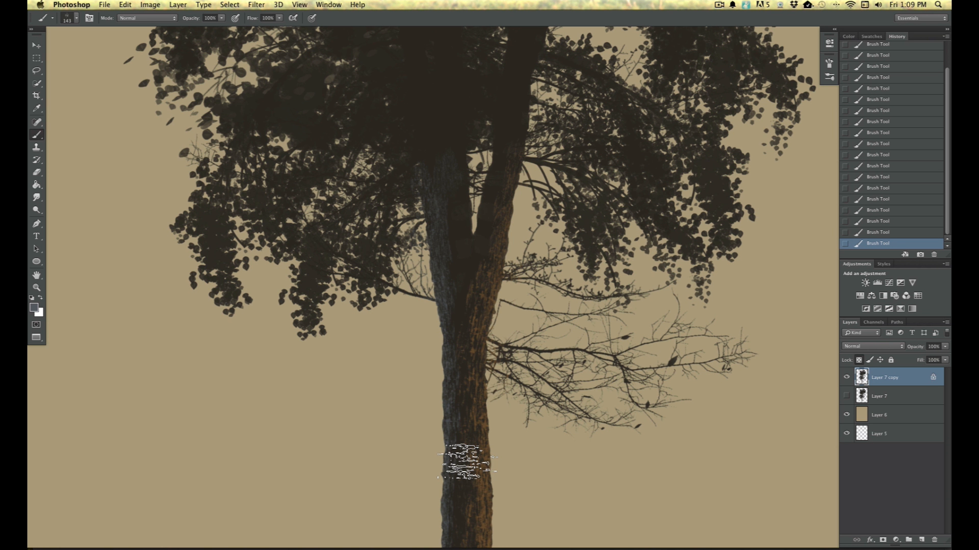
# Step: Sample the brown of the trunk's lit side and lighten the foreground colour to golden orange, c19549
pyautogui.click(34, 308)
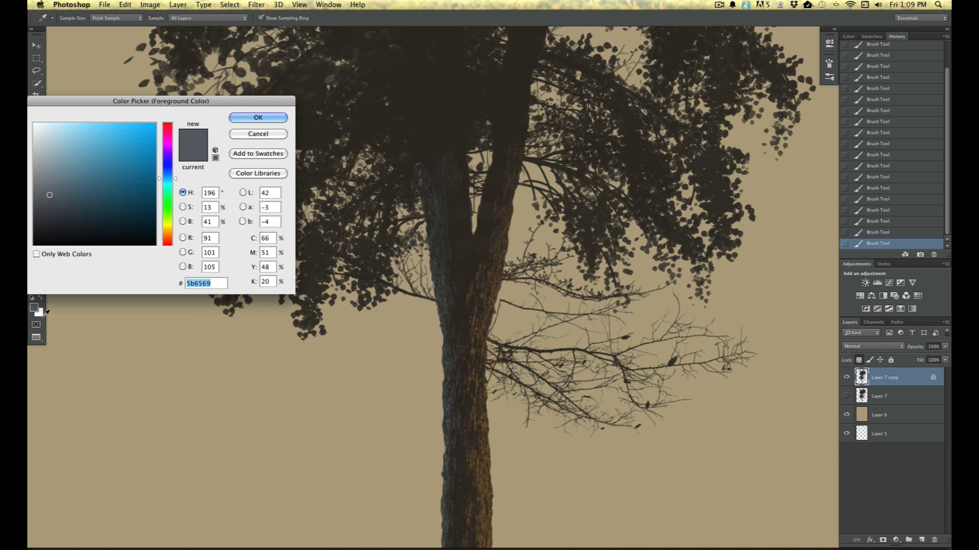
pyautogui.click(481, 462)
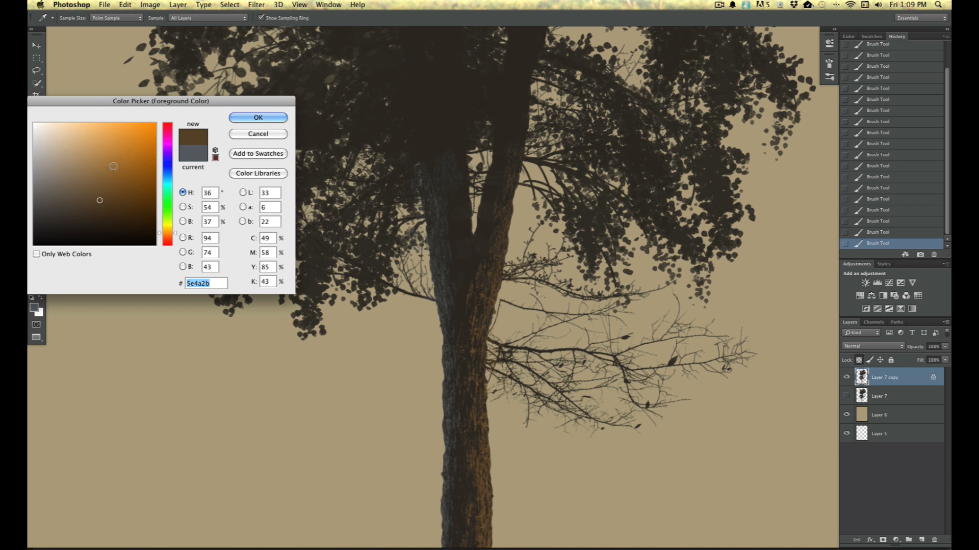
pyautogui.click(109, 152)
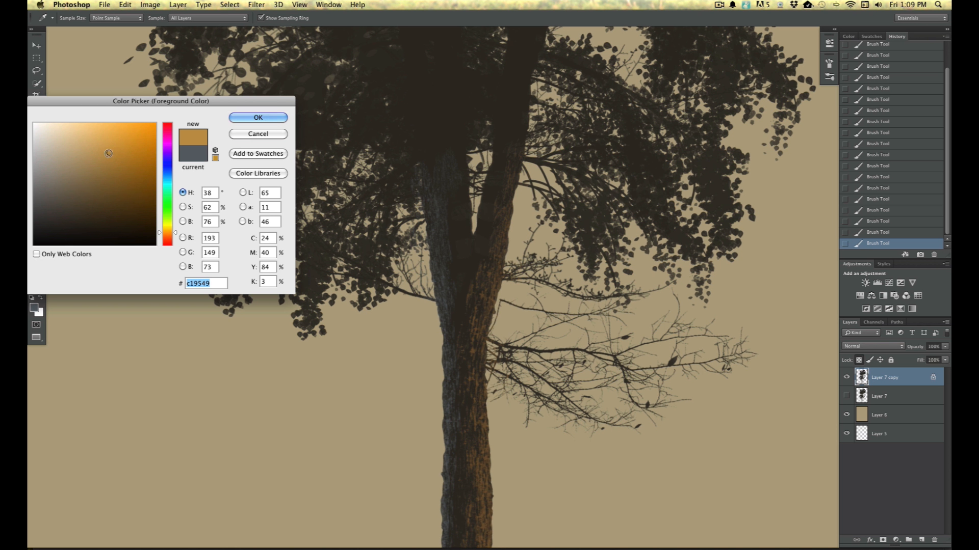
pyautogui.click(239, 119)
# Step: Choose the 182 px speckled brush and paint golden highlights down the right fork and right side of the trunk
pyautogui.rightClick(157, 104)
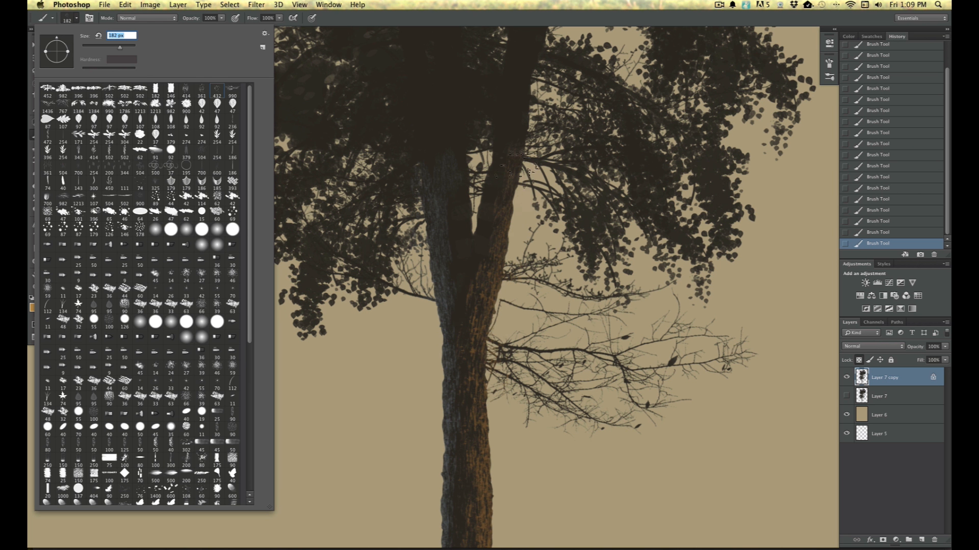
pyautogui.moveTo(518, 169); pyautogui.dragTo(508, 265)
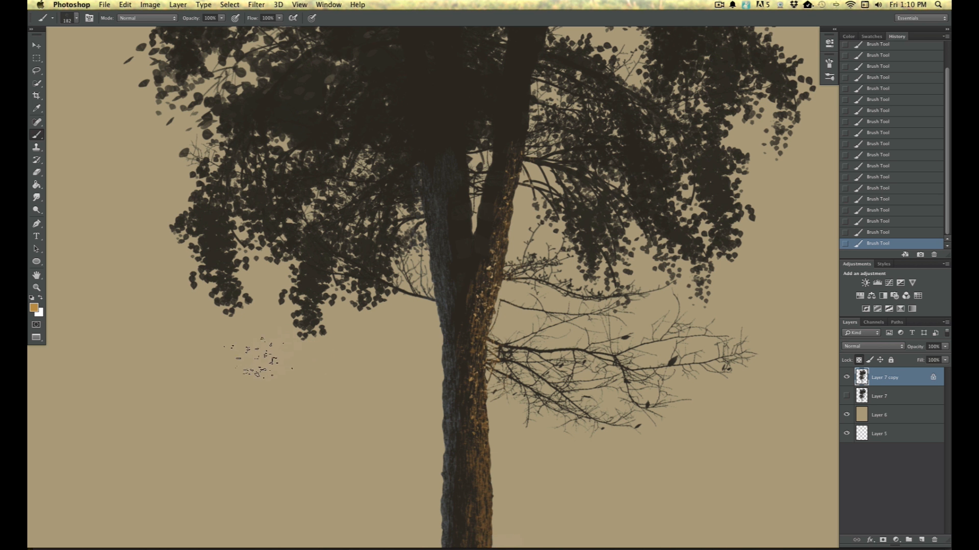
pyautogui.moveTo(206, 364); pyautogui.dragTo(165, 267)
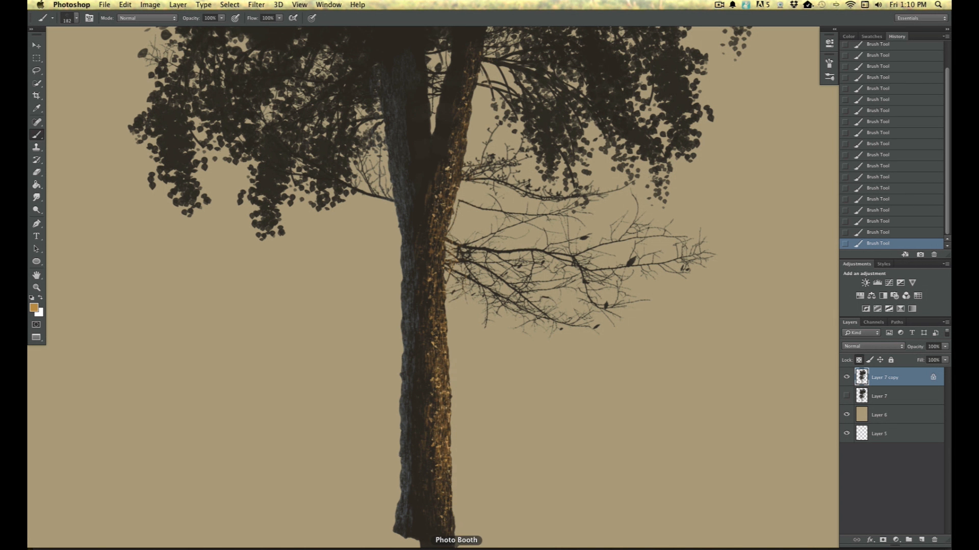
pyautogui.moveTo(169, 337); pyautogui.dragTo(151, 267)
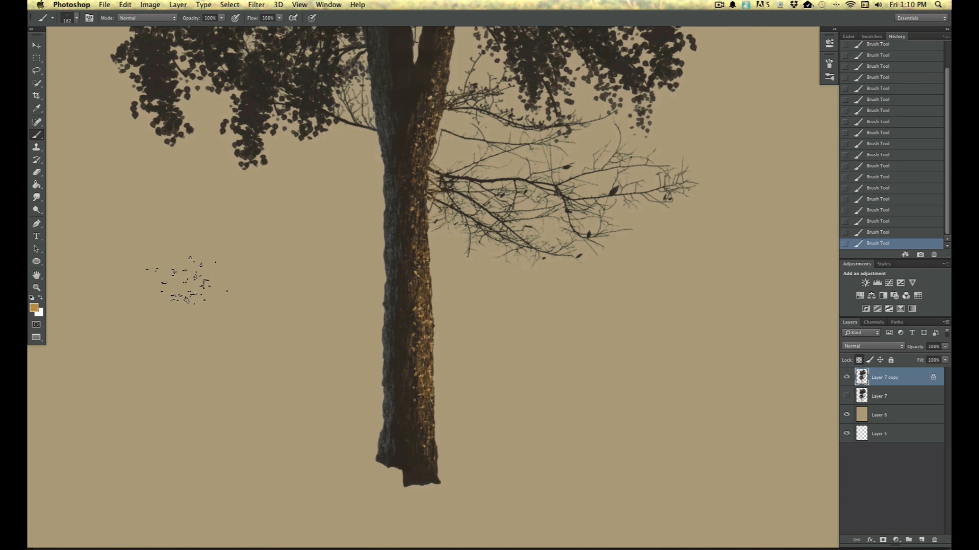
# Step: Choose the 361 px texture brush at a reduced size and add finer golden bark detail along the trunk's right side and right fork
pyautogui.click(75, 19)
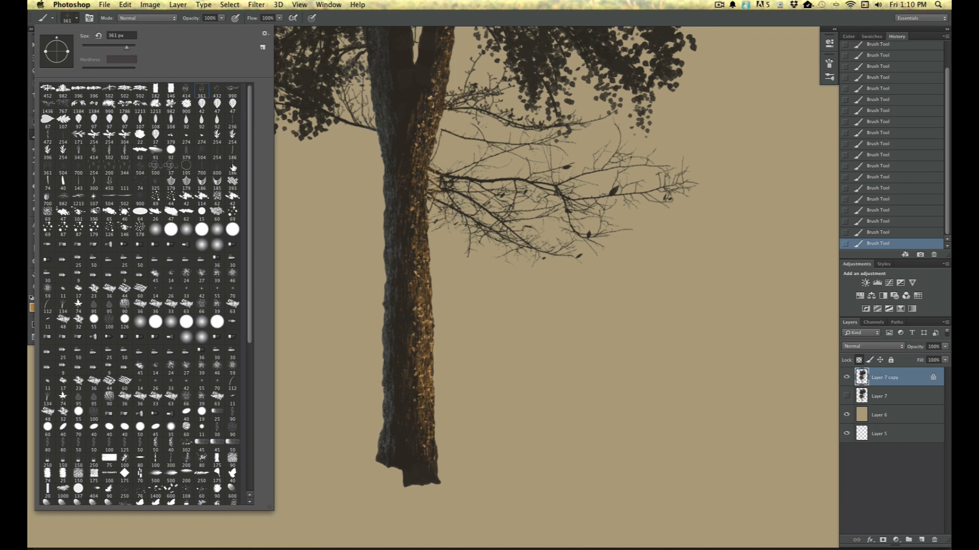
pyautogui.click(99, 47)
pyautogui.press('Return')
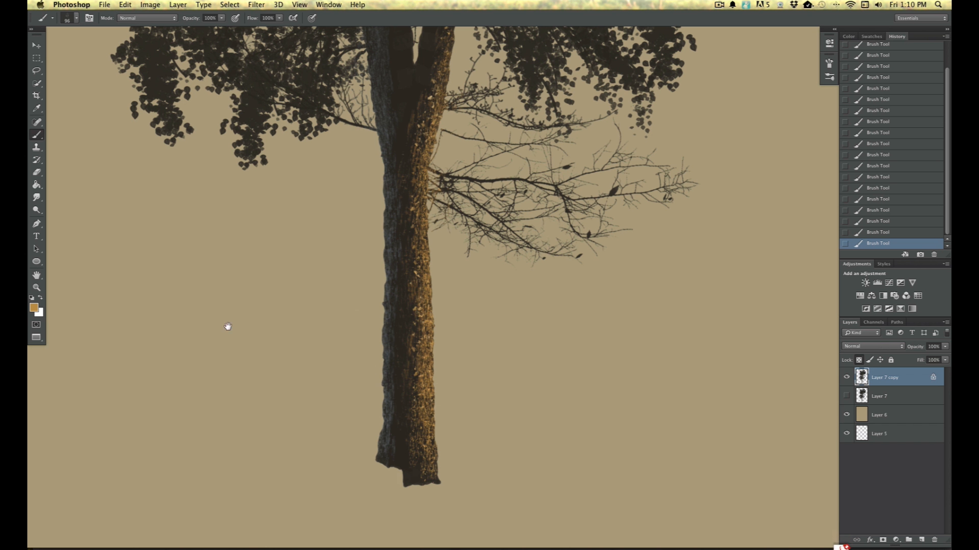
pyautogui.scroll(5, 265, 401)
pyautogui.moveTo(265, 401); pyautogui.dragTo(265, 416)
pyautogui.moveTo(462, 141); pyautogui.dragTo(427, 246)
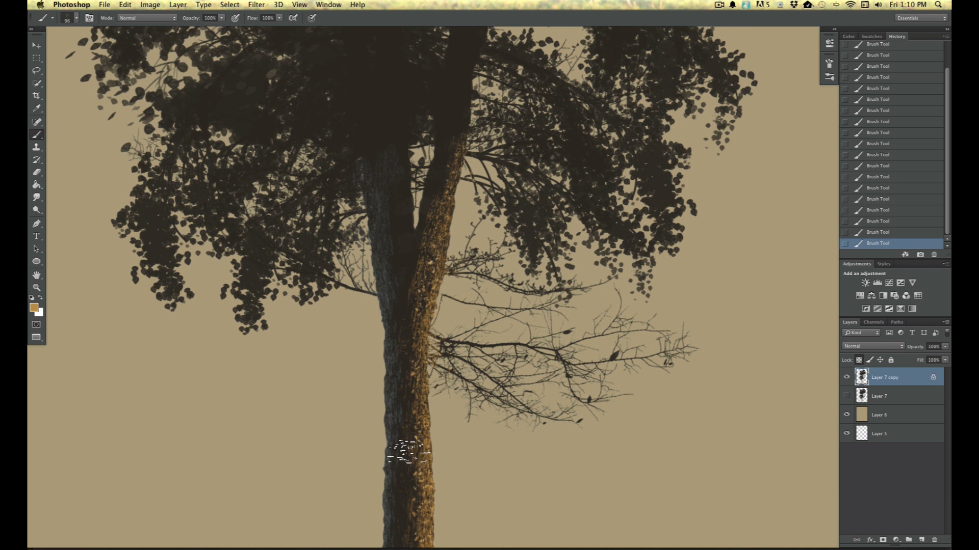
pyautogui.press('super+0')
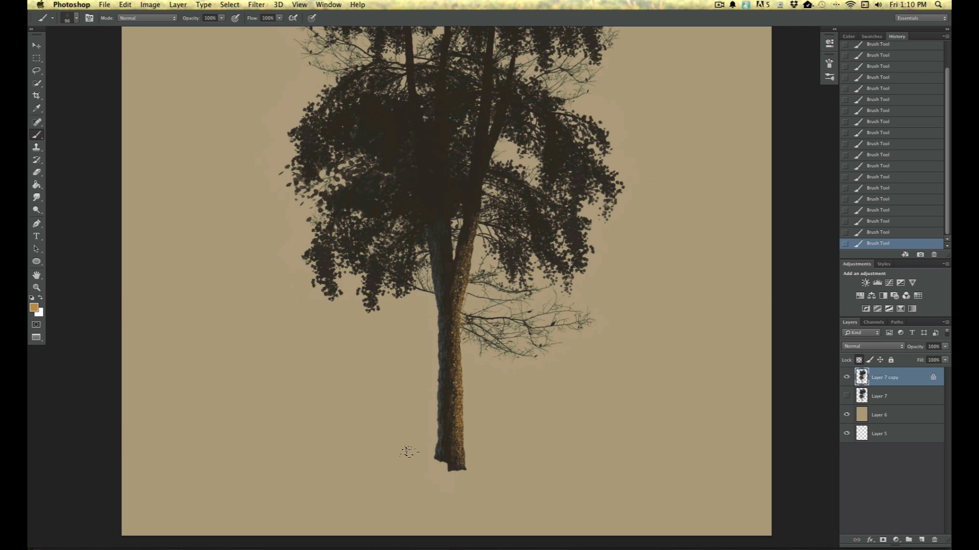
# Step: Choose the 1213 px leaf-cluster brush and set its size to 800 px
pyautogui.press('super+minus')
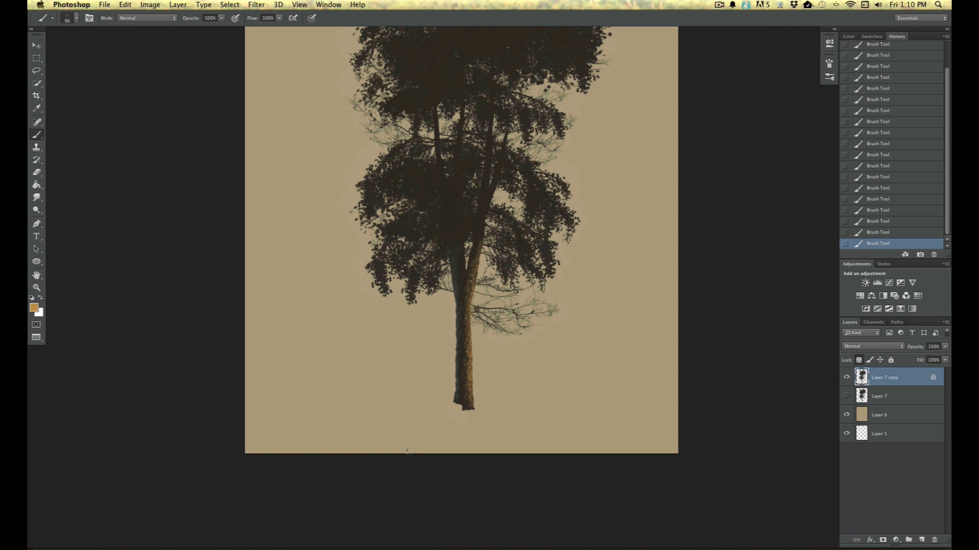
pyautogui.moveTo(274, 250); pyautogui.dragTo(262, 374)
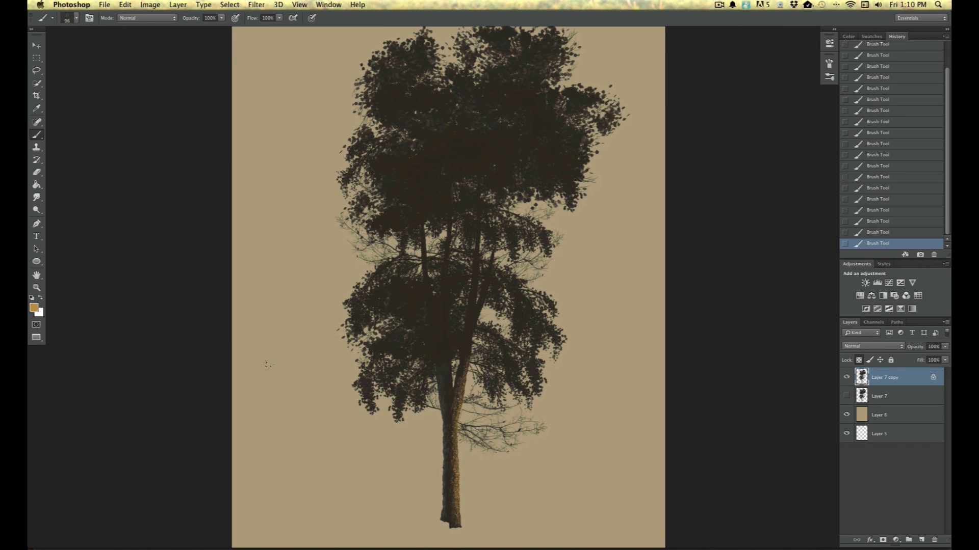
pyautogui.click(76, 19)
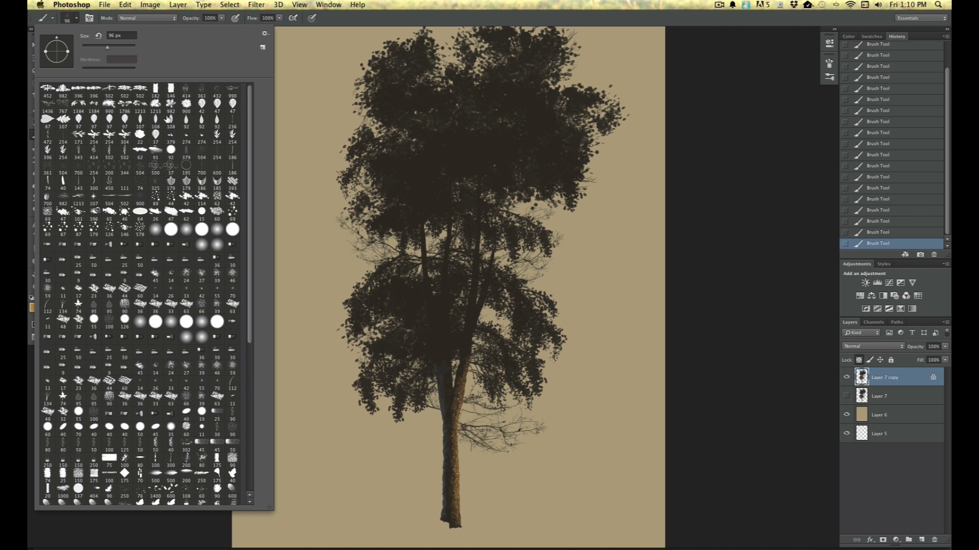
pyautogui.click(154, 104)
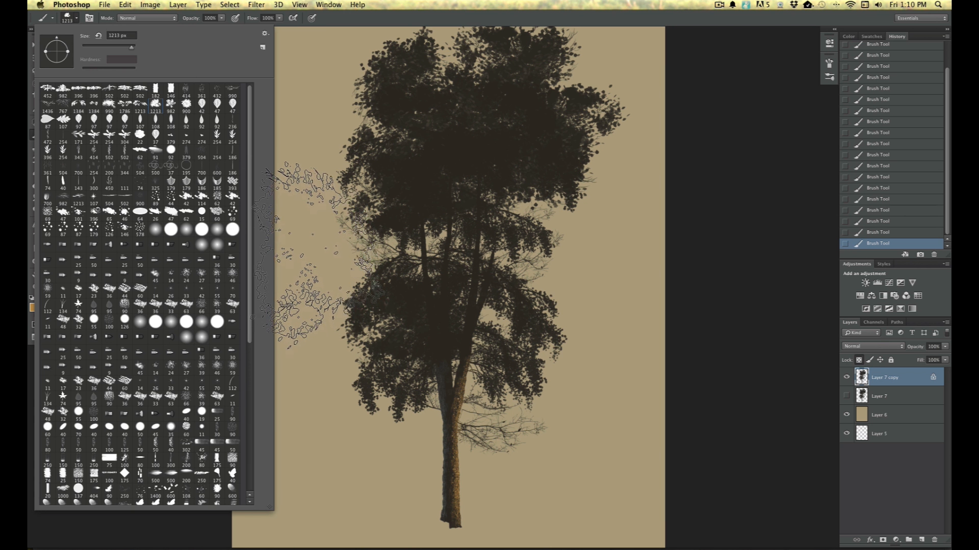
pyautogui.moveTo(131, 48); pyautogui.dragTo(129, 48)
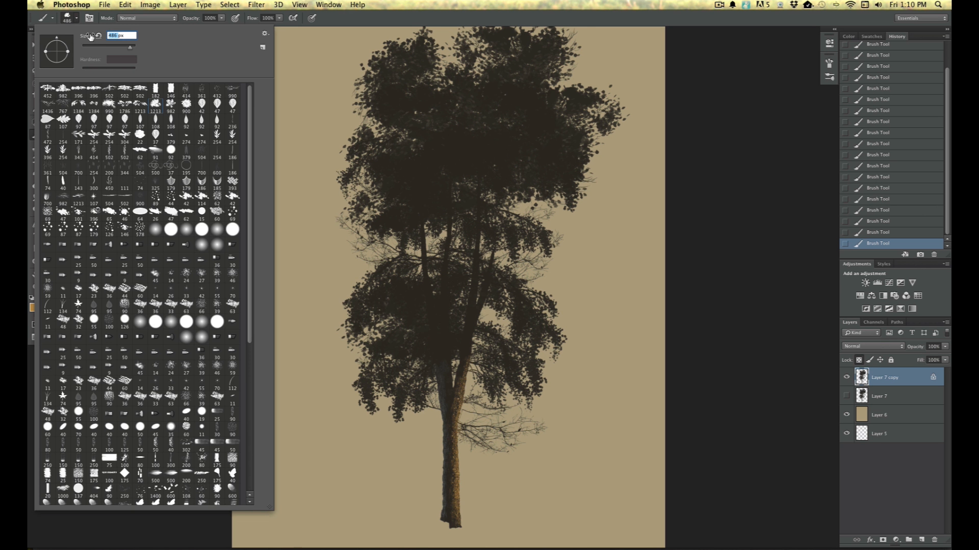
pyautogui.write('800')
pyautogui.press('Return')
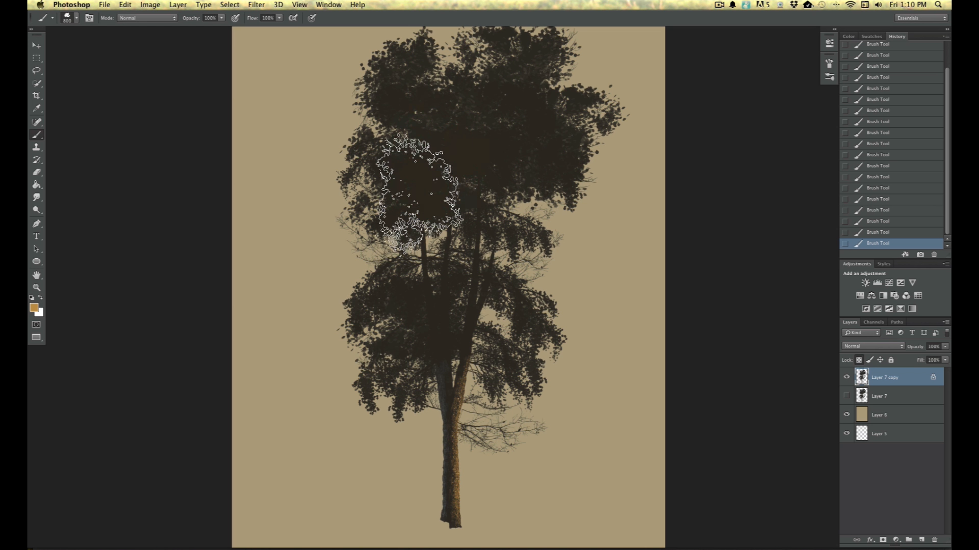
# Step: Change the foreground colour to a muted dark green, 506b39
pyautogui.click(33, 308)
pyautogui.click(164, 216)
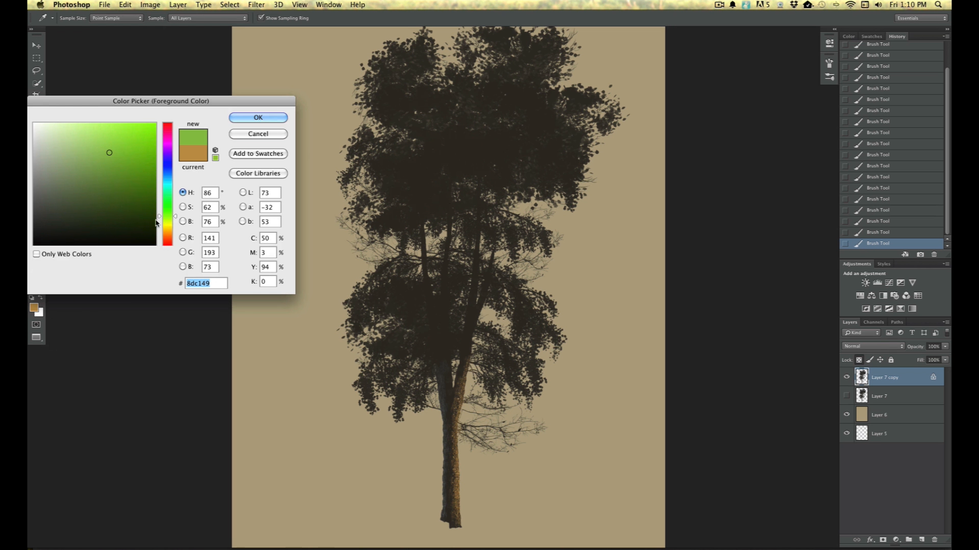
pyautogui.click(167, 214)
pyautogui.click(93, 188)
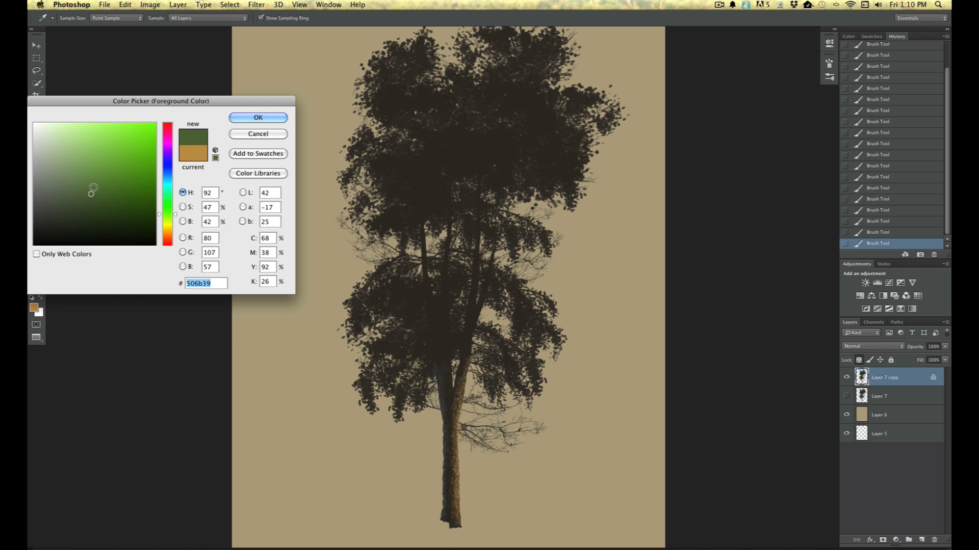
pyautogui.click(258, 117)
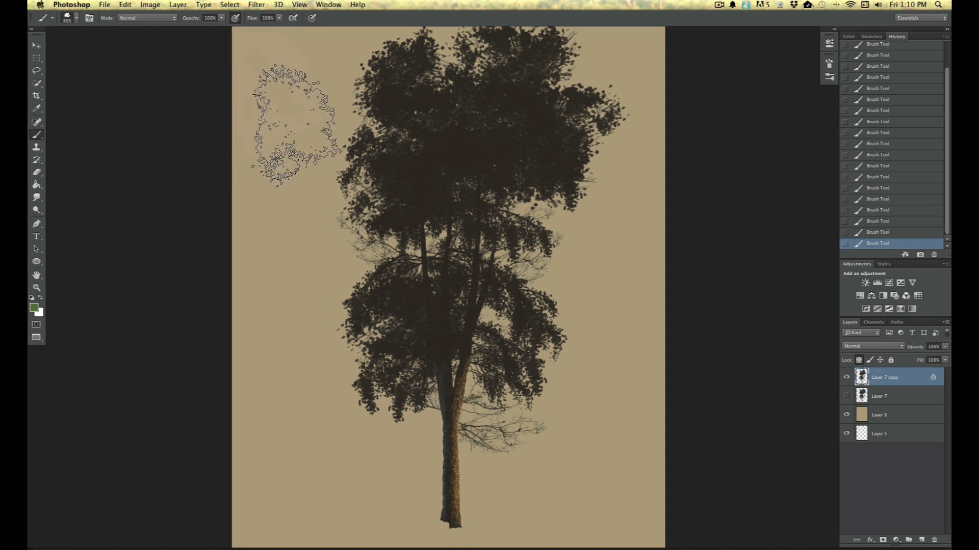
# Step: Lower the brush opacity to 49% and dab green foliage over the right and centre of the upper crown
pyautogui.click(222, 18)
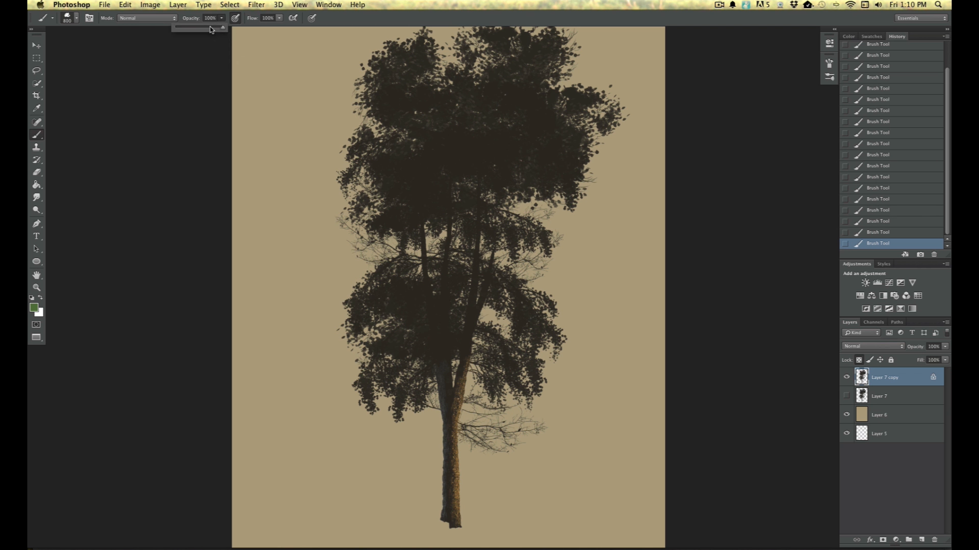
pyautogui.moveTo(208, 29); pyautogui.dragTo(206, 95)
pyautogui.moveTo(225, 63); pyautogui.dragTo(252, 117)
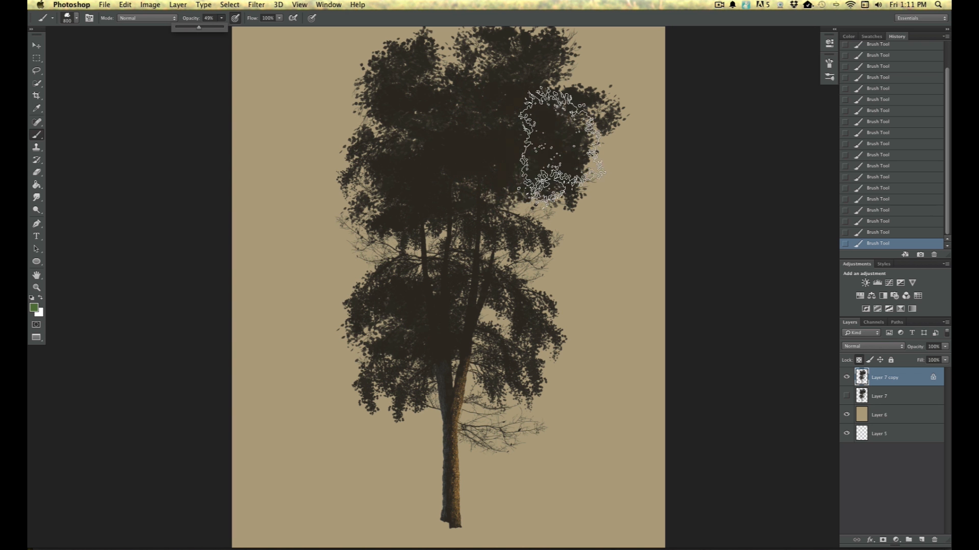
pyautogui.click(555, 149)
pyautogui.moveTo(547, 106)
pyautogui.mouseDown()
pyautogui.moveTo(497, 229)
pyautogui.moveTo(512, 160)
pyautogui.moveTo(514, 171)
pyautogui.moveTo(561, 179)
pyautogui.mouseUp()
pyautogui.click(466, 160)
pyautogui.click(540, 67)
pyautogui.click(459, 87)
pyautogui.click(511, 232)
pyautogui.click(504, 258)
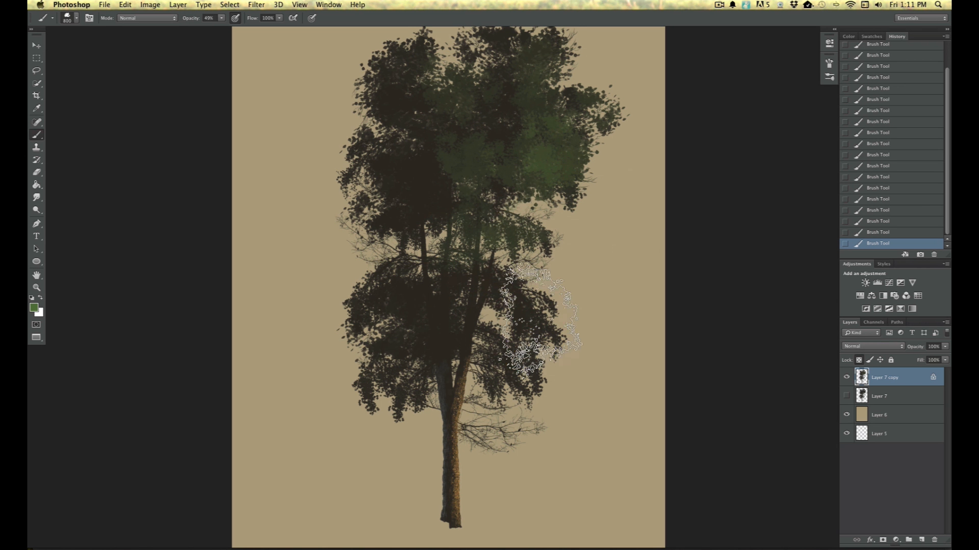
# Step: Dab green foliage across the lower crown and extend it into the centre-left of the upper crown
pyautogui.click(540, 349)
pyautogui.click(442, 335)
pyautogui.click(476, 363)
pyautogui.click(428, 353)
pyautogui.click(401, 360)
pyautogui.click(407, 344)
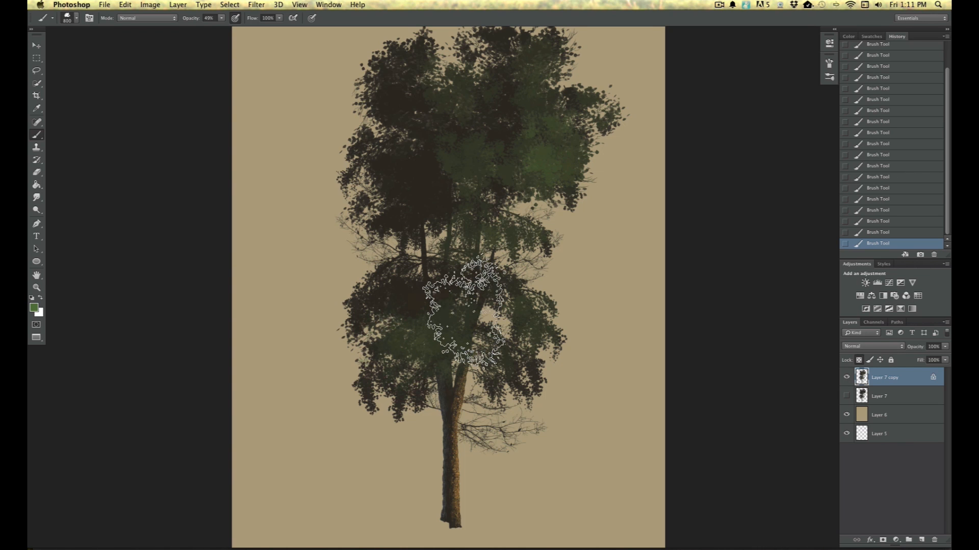
pyautogui.click(470, 312)
pyautogui.moveTo(538, 377)
pyautogui.mouseDown()
pyautogui.moveTo(426, 280)
pyautogui.moveTo(496, 213)
pyautogui.moveTo(409, 163)
pyautogui.moveTo(367, 237)
pyautogui.mouseUp()
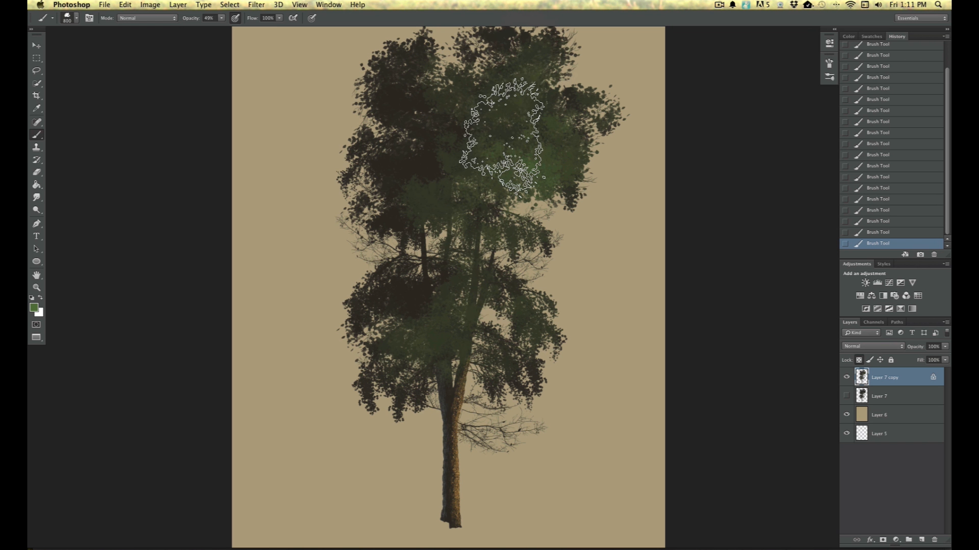
# Step: Build up brighter green on the right edges of both crowns and across the middle of the upper crown
pyautogui.press('super+minus')
pyautogui.moveTo(573, 97)
pyautogui.mouseDown()
pyautogui.moveTo(521, 90)
pyautogui.moveTo(537, 179)
pyautogui.mouseUp()
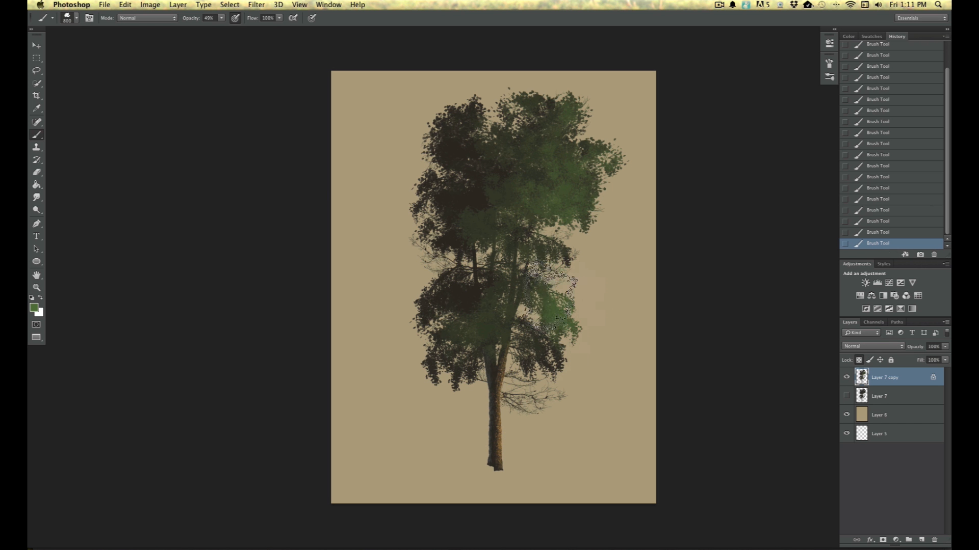
pyautogui.moveTo(502, 195); pyautogui.dragTo(457, 183)
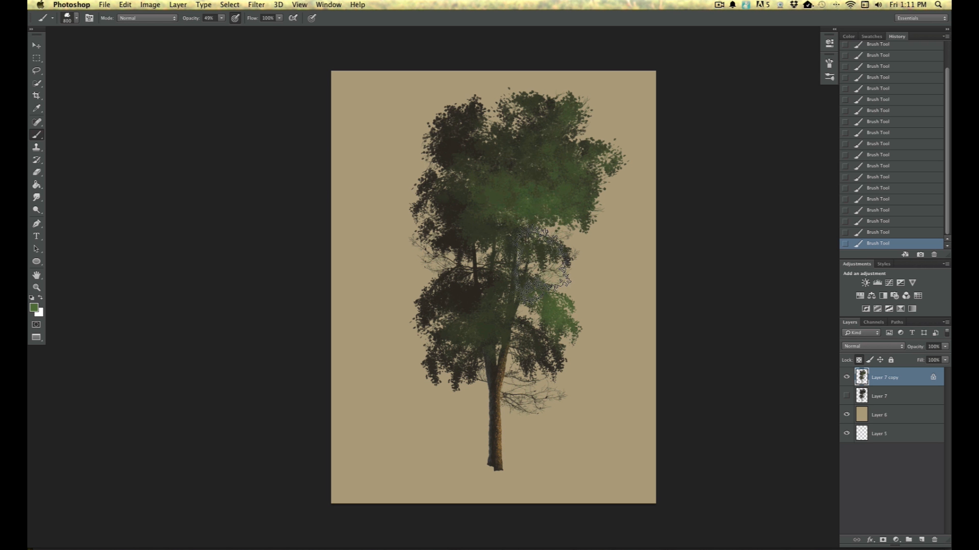
# Step: Choose the 42 px leaf brush and brighten the foreground colour to green 5c8835
pyautogui.press('super+equal')
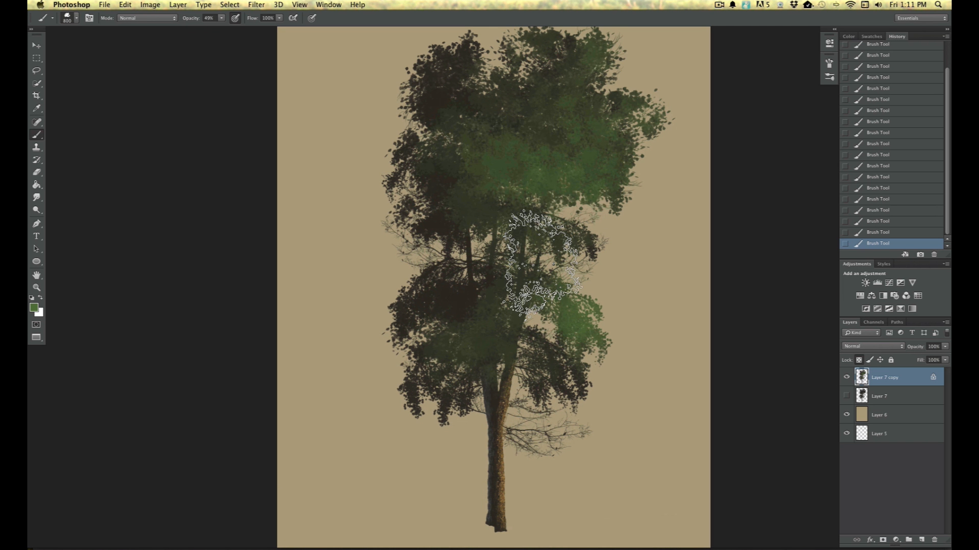
pyautogui.click(76, 18)
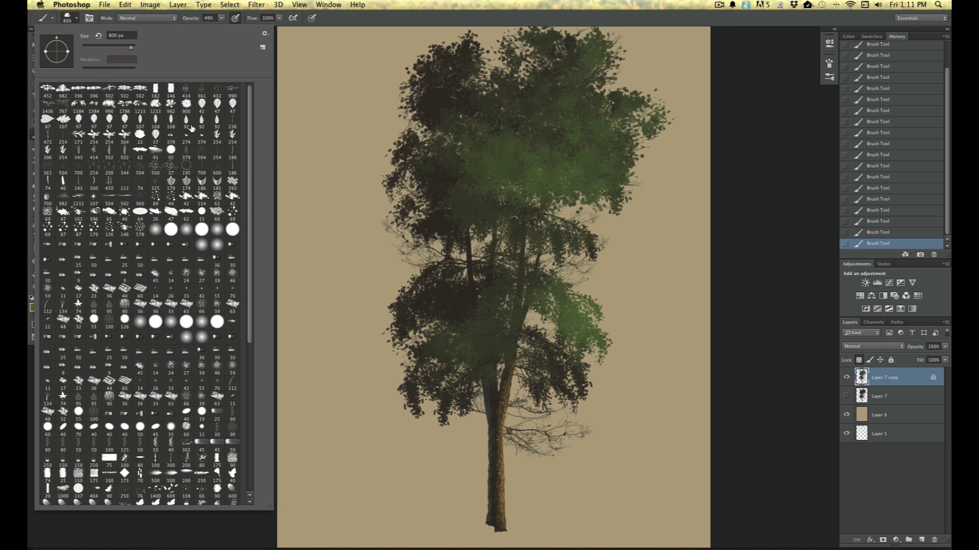
pyautogui.click(202, 105)
pyautogui.click(355, 22)
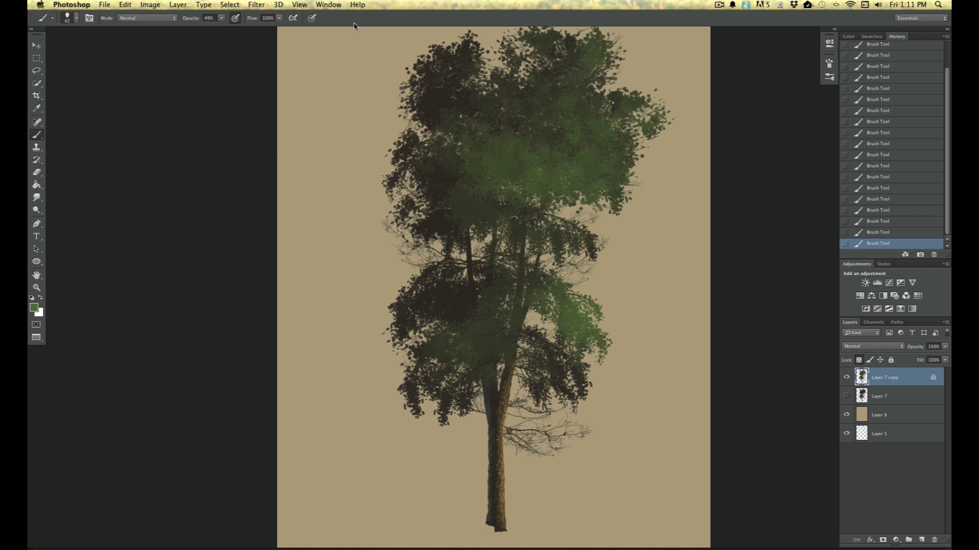
pyautogui.click(35, 308)
pyautogui.click(108, 180)
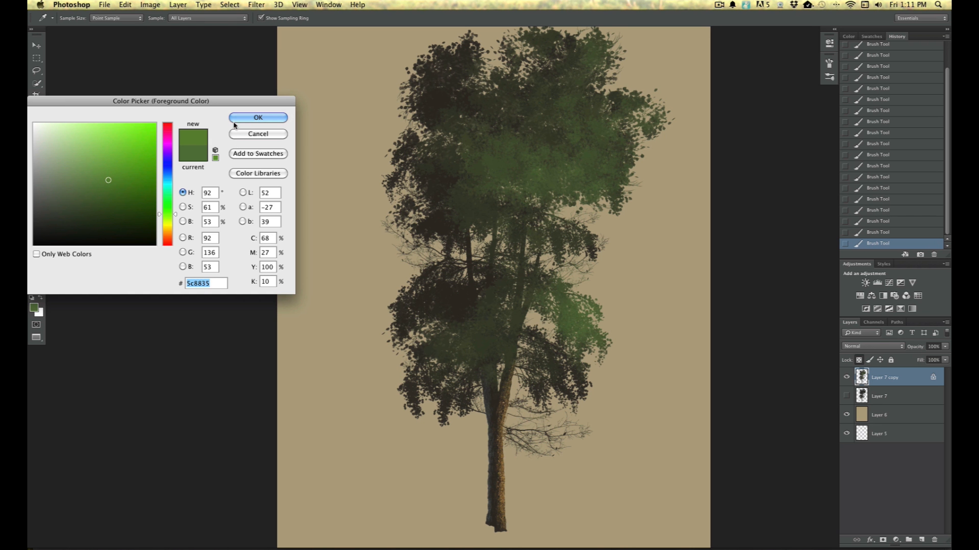
pyautogui.click(234, 122)
# Step: Raise the brush opacity to 91% and paint bright leaves over the right side and centre of the upper crown
pyautogui.click(222, 18)
pyautogui.moveTo(225, 28); pyautogui.dragTo(243, 32)
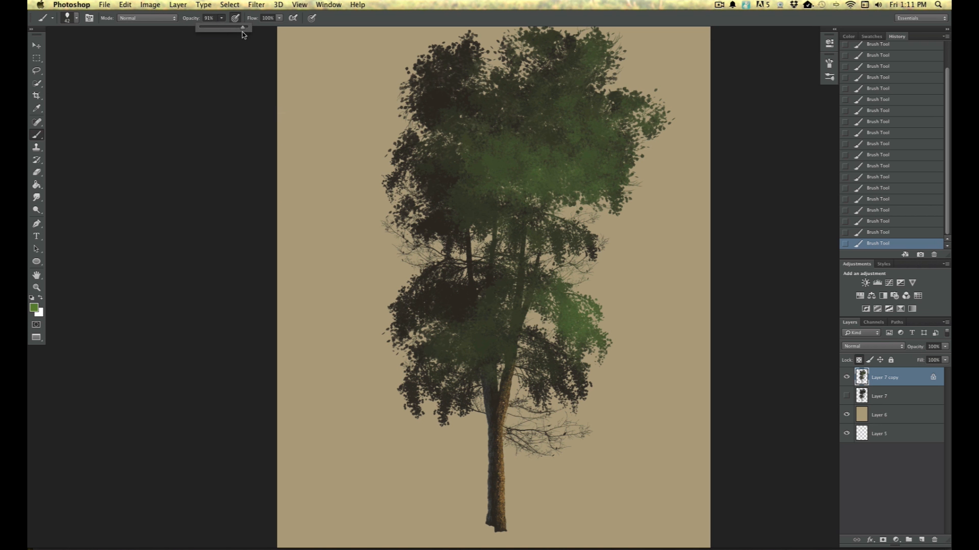
pyautogui.moveTo(609, 171)
pyautogui.mouseDown()
pyautogui.moveTo(553, 152)
pyautogui.moveTo(600, 199)
pyautogui.mouseUp()
pyautogui.moveTo(576, 155)
pyautogui.mouseDown()
pyautogui.moveTo(629, 165)
pyautogui.moveTo(604, 253)
pyautogui.mouseUp()
pyautogui.moveTo(560, 177)
pyautogui.mouseDown()
pyautogui.moveTo(494, 149)
pyautogui.moveTo(525, 135)
pyautogui.mouseUp()
# Step: Enlarge the leaf brush slightly and paint bright leaf clusters across the upper crown and its left treetop
pyautogui.click(76, 18)
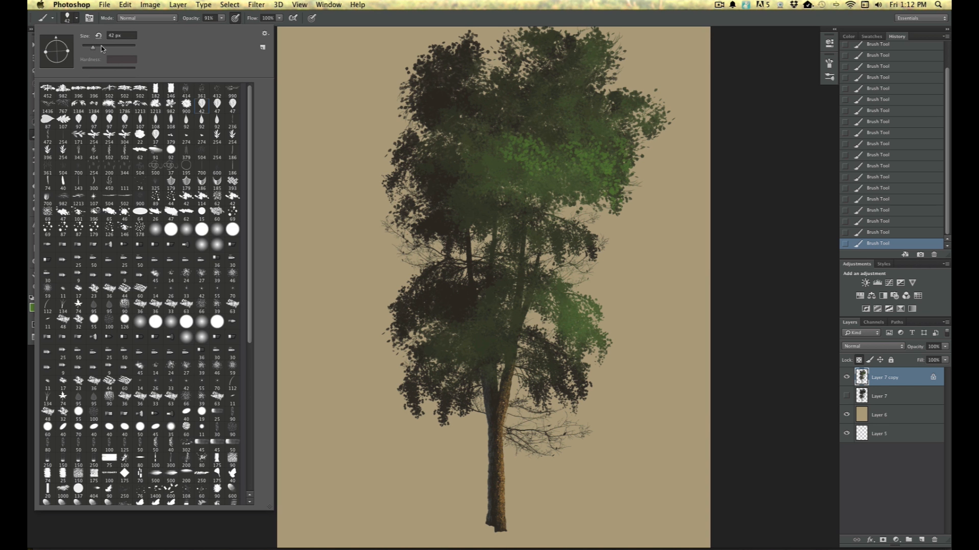
pyautogui.click(98, 48)
pyautogui.click(521, 169)
pyautogui.moveTo(466, 148)
pyautogui.mouseDown()
pyautogui.moveTo(504, 139)
pyautogui.moveTo(448, 155)
pyautogui.moveTo(543, 122)
pyautogui.moveTo(603, 166)
pyautogui.moveTo(588, 106)
pyautogui.moveTo(542, 93)
pyautogui.moveTo(505, 99)
pyautogui.moveTo(543, 82)
pyautogui.moveTo(586, 106)
pyautogui.moveTo(582, 43)
pyautogui.moveTo(596, 38)
pyautogui.moveTo(591, 113)
pyautogui.moveTo(546, 56)
pyautogui.mouseUp()
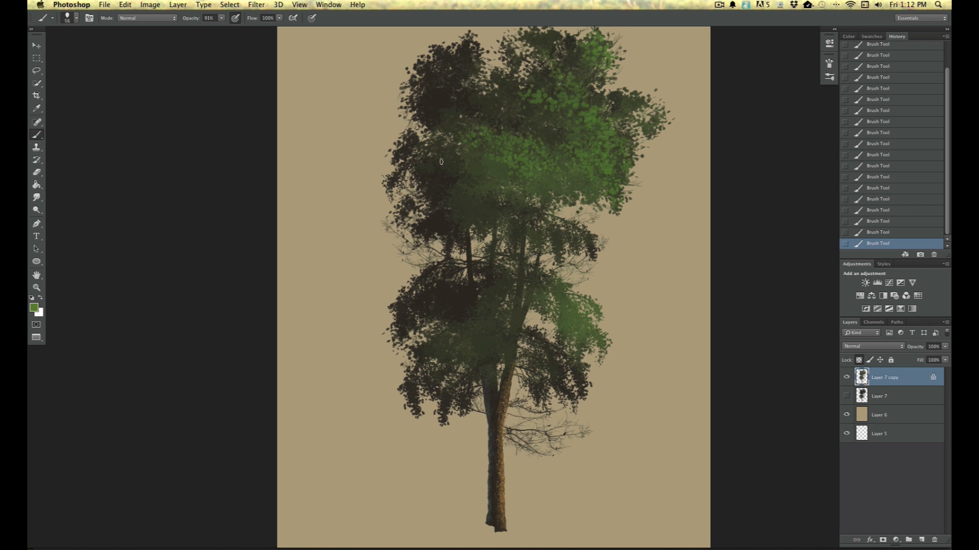
pyautogui.moveTo(504, 97); pyautogui.dragTo(491, 79)
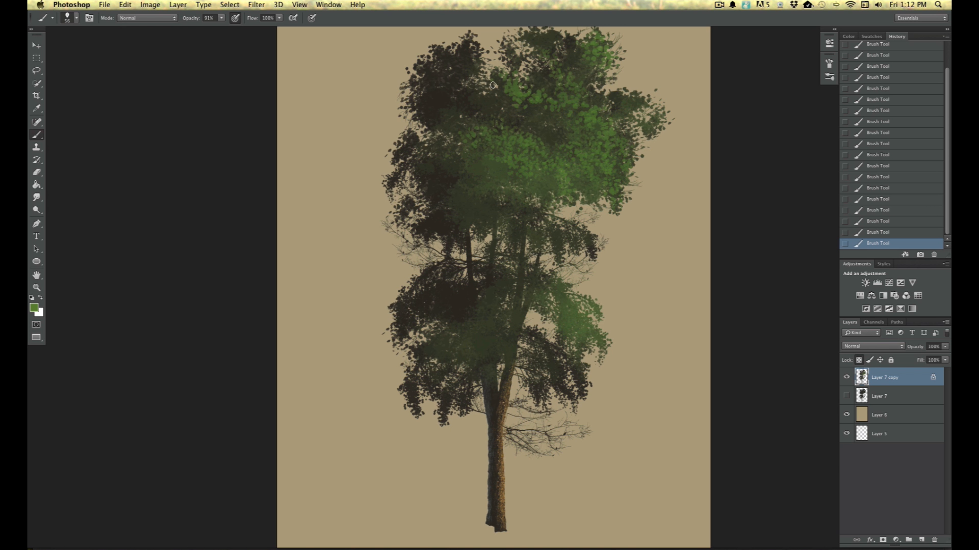
pyautogui.moveTo(469, 46)
pyautogui.mouseDown()
pyautogui.moveTo(479, 77)
pyautogui.moveTo(467, 68)
pyautogui.mouseUp()
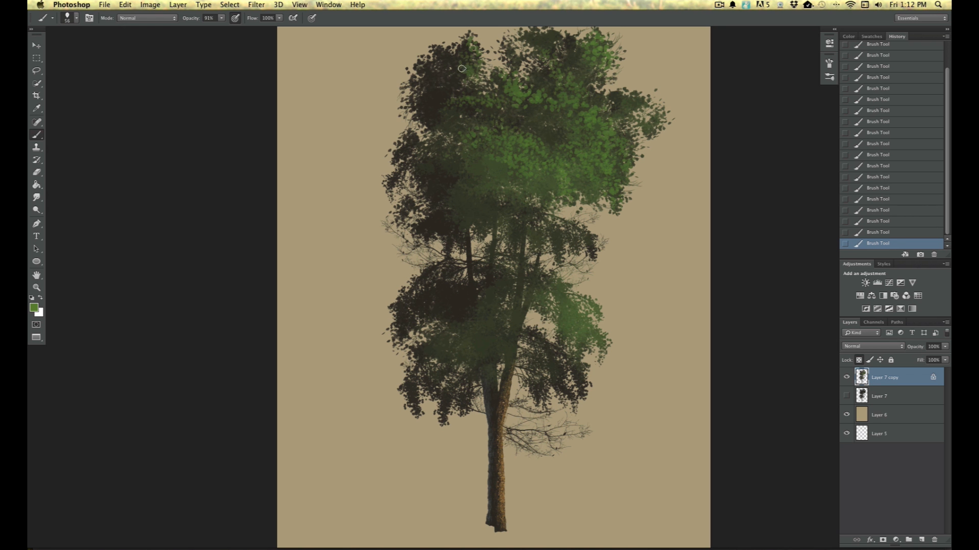
# Step: Reduce the leaf brush to 40 px and paint green leaves over the right side, centre and left of the lower crown
pyautogui.moveTo(579, 327); pyautogui.dragTo(565, 325)
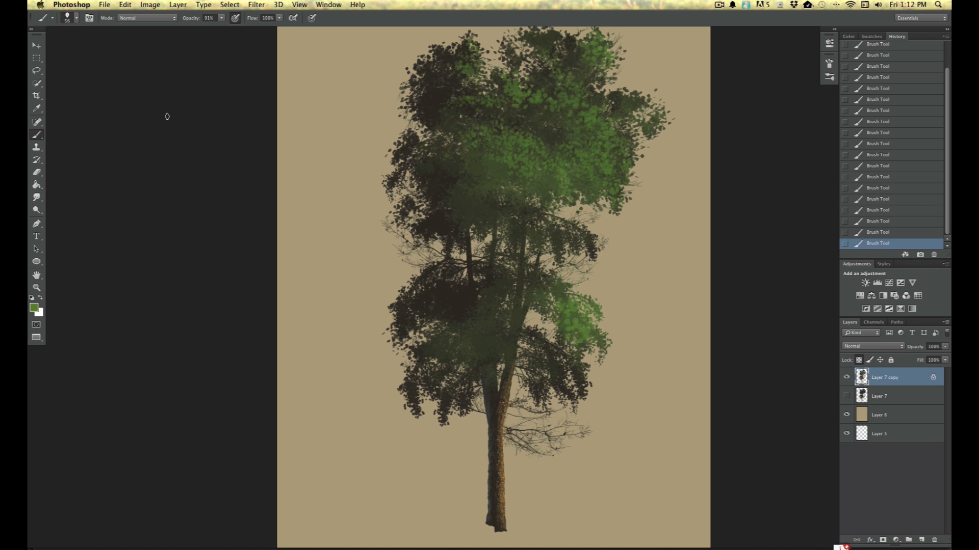
pyautogui.click(932, 256)
pyautogui.click(76, 19)
pyautogui.moveTo(94, 48); pyautogui.dragTo(93, 47)
pyautogui.click(573, 329)
pyautogui.moveTo(577, 323)
pyautogui.mouseDown()
pyautogui.moveTo(582, 339)
pyautogui.moveTo(565, 343)
pyautogui.mouseUp()
pyautogui.moveTo(505, 341)
pyautogui.mouseDown()
pyautogui.moveTo(532, 345)
pyautogui.moveTo(462, 347)
pyautogui.moveTo(452, 324)
pyautogui.moveTo(448, 334)
pyautogui.moveTo(514, 365)
pyautogui.moveTo(486, 305)
pyautogui.moveTo(460, 290)
pyautogui.moveTo(465, 314)
pyautogui.mouseUp()
pyautogui.moveTo(492, 369); pyautogui.dragTo(481, 351)
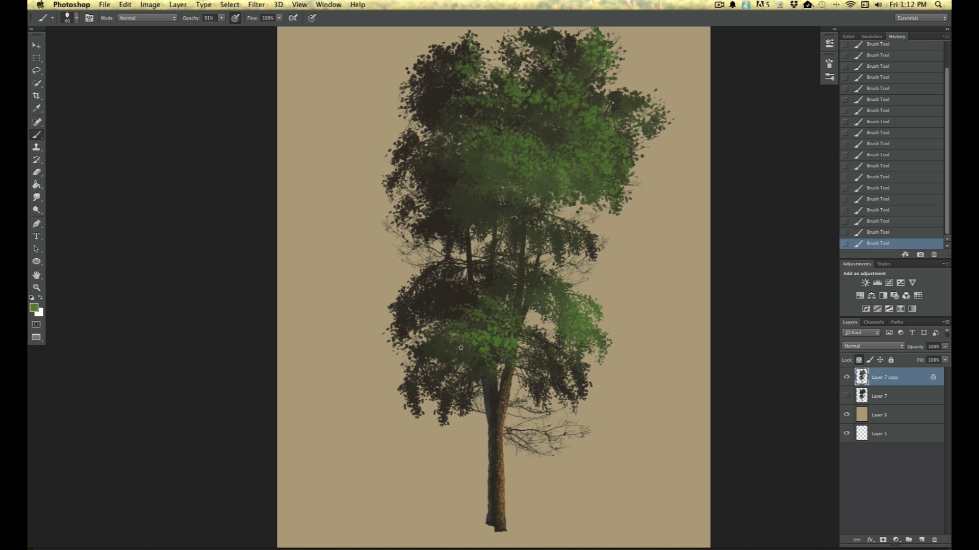
pyautogui.moveTo(419, 358); pyautogui.dragTo(408, 360)
# Step: Choose the 47 px leaf brush and scatter varied green and yellow leaves over the lit areas of both crowns
pyautogui.click(76, 18)
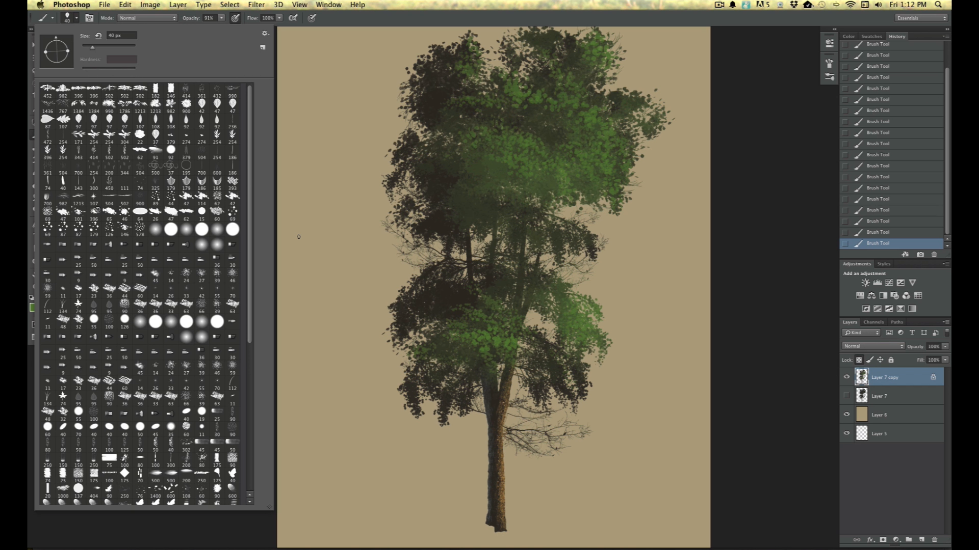
pyautogui.click(216, 105)
pyautogui.click(547, 144)
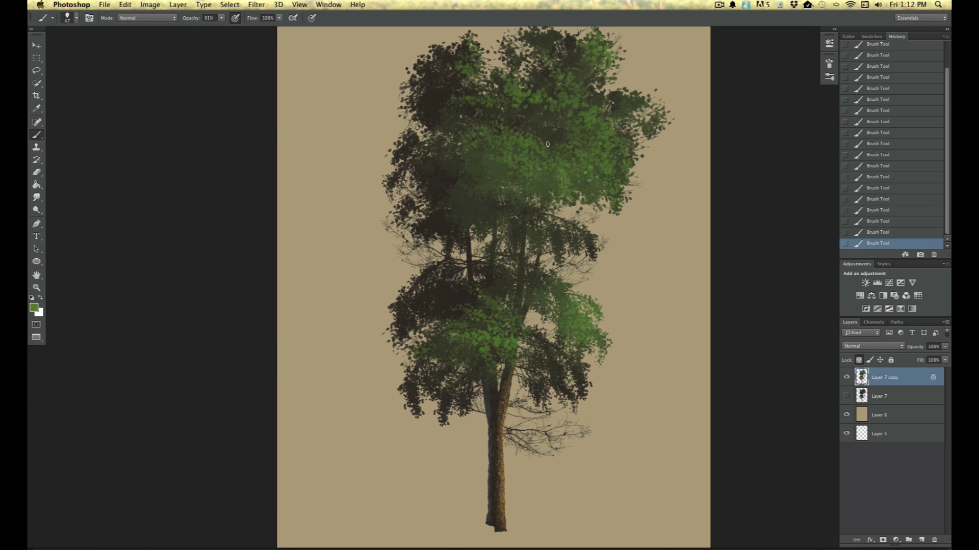
pyautogui.moveTo(537, 174)
pyautogui.mouseDown()
pyautogui.moveTo(482, 152)
pyautogui.moveTo(571, 188)
pyautogui.moveTo(457, 148)
pyautogui.mouseUp()
pyautogui.moveTo(518, 83)
pyautogui.mouseDown()
pyautogui.moveTo(500, 90)
pyautogui.moveTo(606, 126)
pyautogui.moveTo(587, 97)
pyautogui.mouseUp()
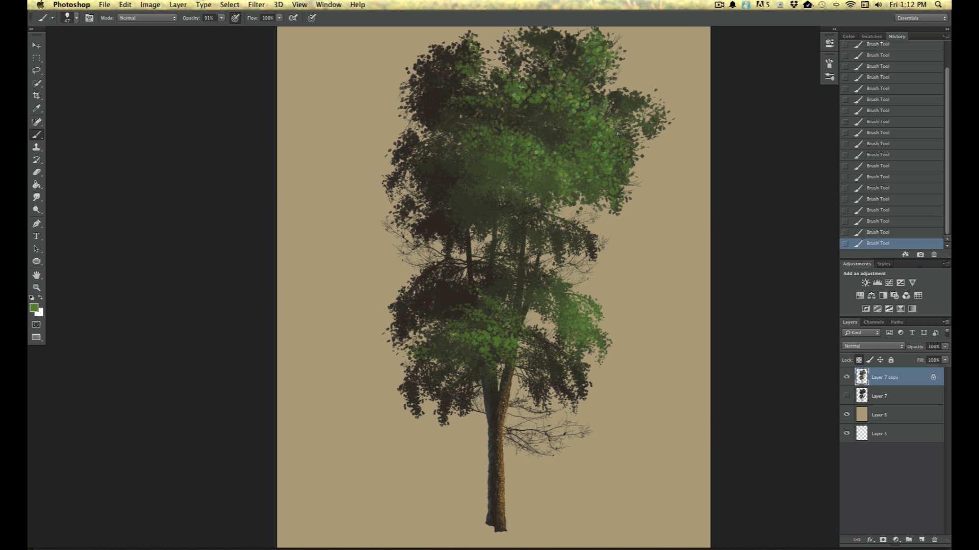
pyautogui.moveTo(524, 151); pyautogui.dragTo(455, 149)
pyautogui.moveTo(480, 334); pyautogui.dragTo(461, 337)
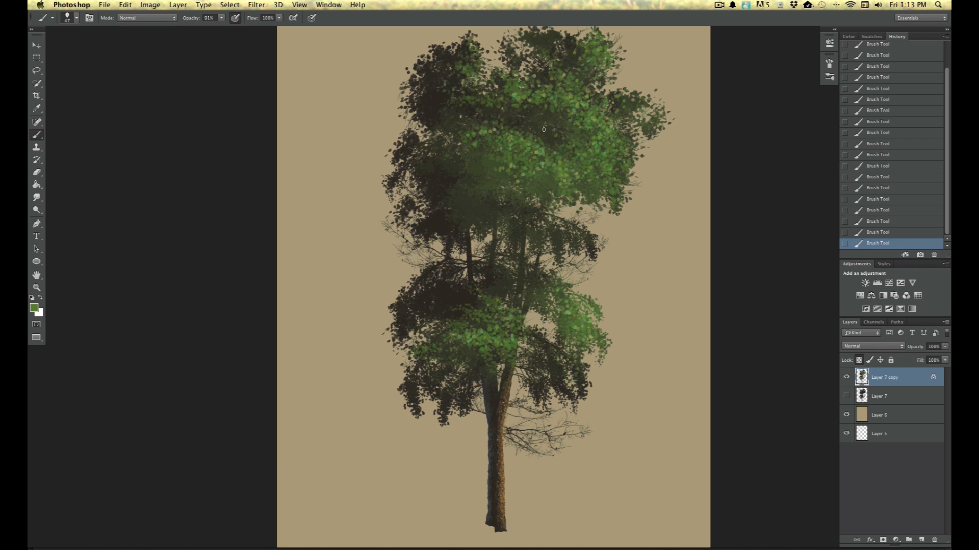
# Step: Flatten the 47 px leaf brush tip and paint narrower leaves across the lower crown and the upper crown's right side
pyautogui.click(76, 19)
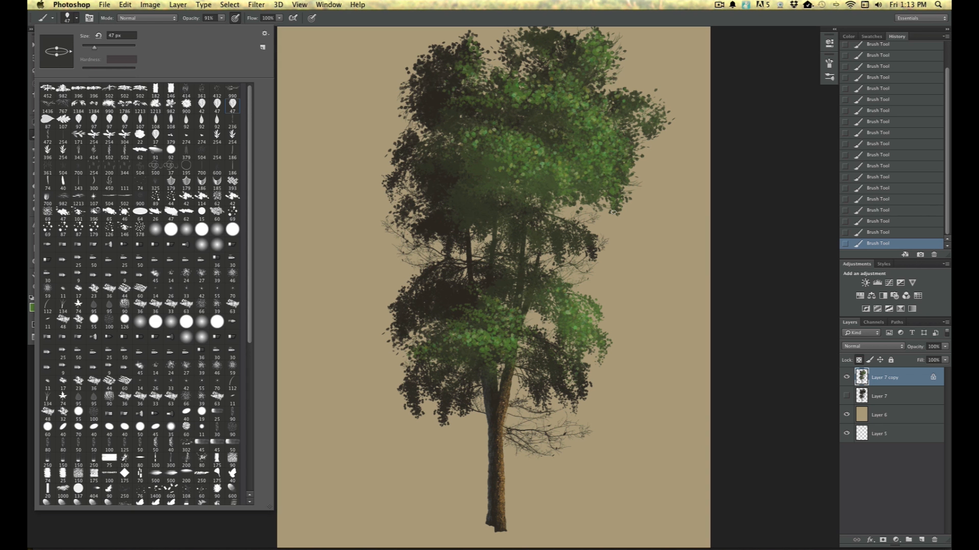
pyautogui.click(176, 540)
pyautogui.press('super+plus')
pyautogui.press('super+plus')
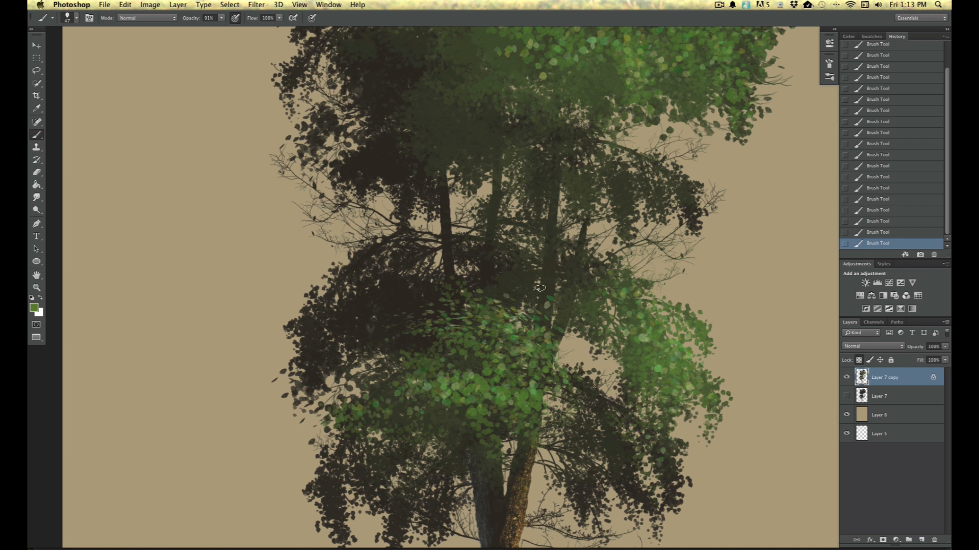
pyautogui.moveTo(617, 301)
pyautogui.mouseDown()
pyautogui.moveTo(538, 254)
pyautogui.moveTo(504, 245)
pyautogui.mouseUp()
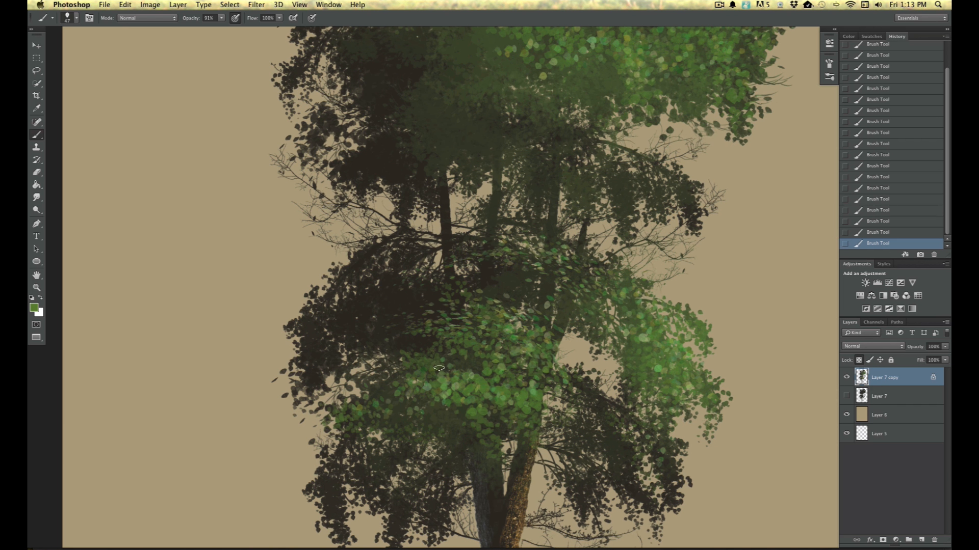
pyautogui.moveTo(420, 367); pyautogui.dragTo(509, 406)
pyautogui.moveTo(475, 371)
pyautogui.mouseDown()
pyautogui.moveTo(410, 368)
pyautogui.moveTo(332, 414)
pyautogui.mouseUp()
pyautogui.moveTo(201, 195); pyautogui.dragTo(158, 269)
pyautogui.moveTo(473, 142)
pyautogui.mouseDown()
pyautogui.moveTo(537, 184)
pyautogui.moveTo(424, 125)
pyautogui.moveTo(504, 161)
pyautogui.moveTo(492, 162)
pyautogui.moveTo(548, 212)
pyautogui.moveTo(536, 200)
pyautogui.moveTo(583, 186)
pyautogui.moveTo(657, 252)
pyautogui.moveTo(642, 194)
pyautogui.moveTo(640, 112)
pyautogui.moveTo(685, 183)
pyautogui.mouseUp()
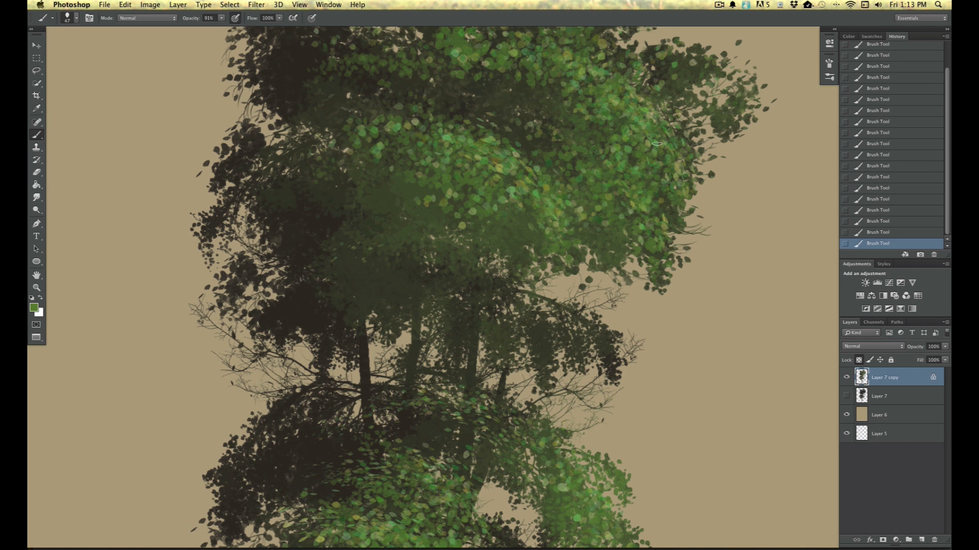
# Step: Set the foreground colour to a muted, desaturated blue-grey with a hue of 188°
pyautogui.scroll(4, 234, 328)
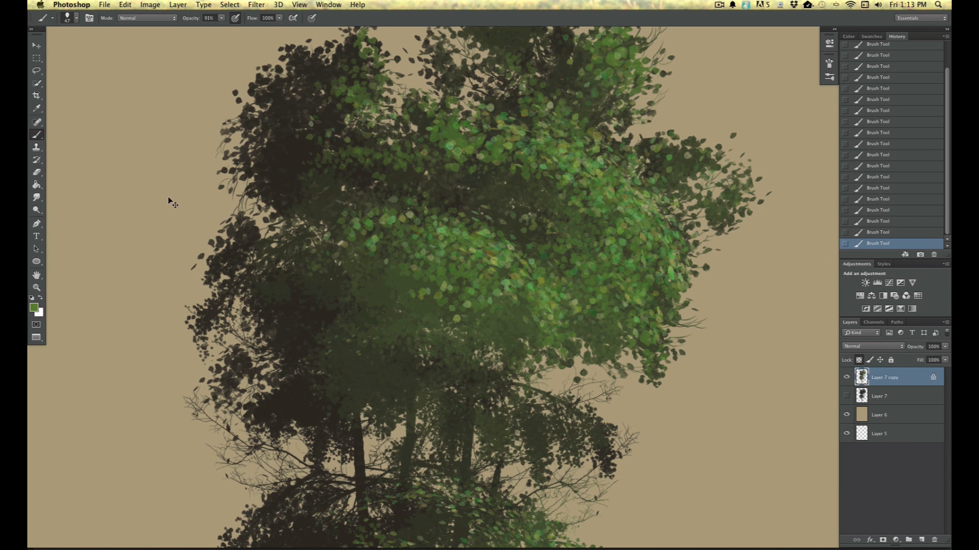
pyautogui.press('super+minus')
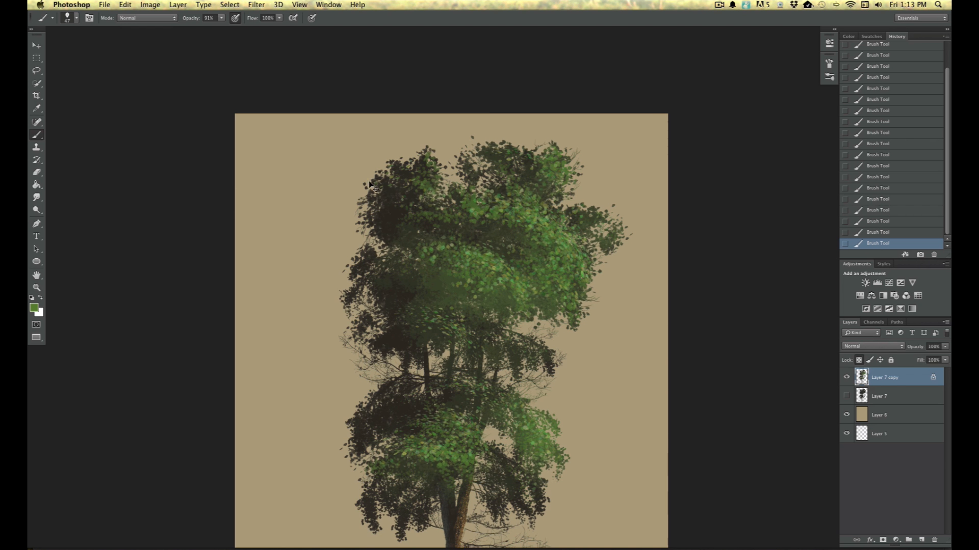
pyautogui.press('super+minus')
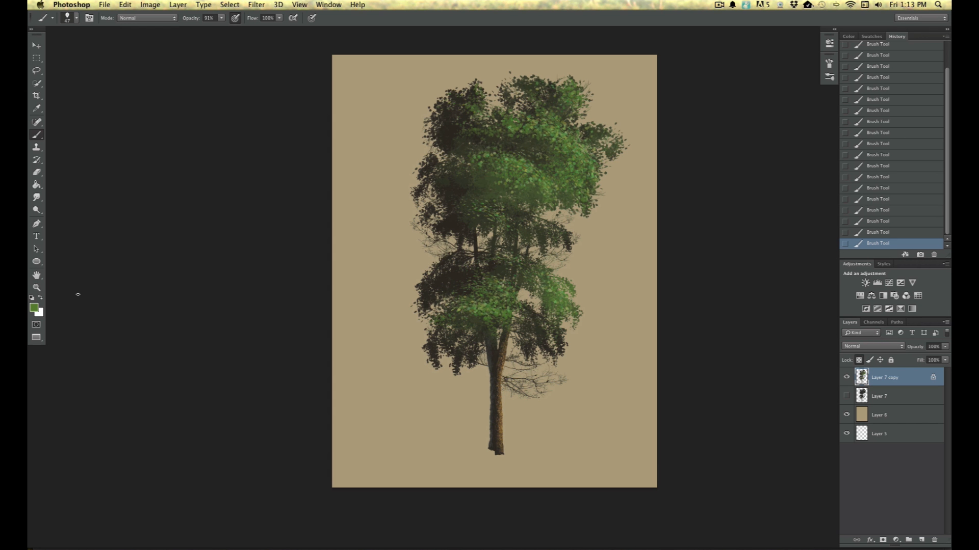
pyautogui.click(34, 307)
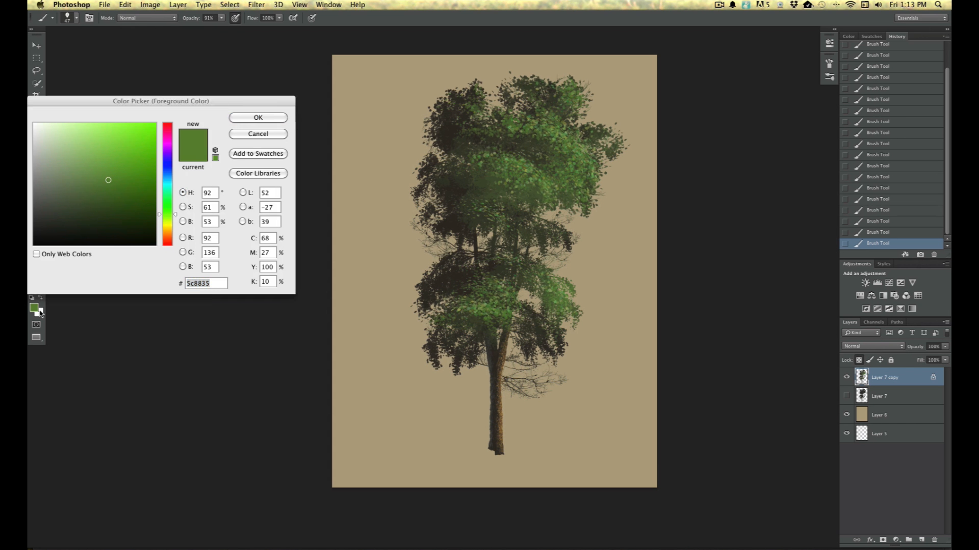
pyautogui.click(167, 187)
pyautogui.click(53, 184)
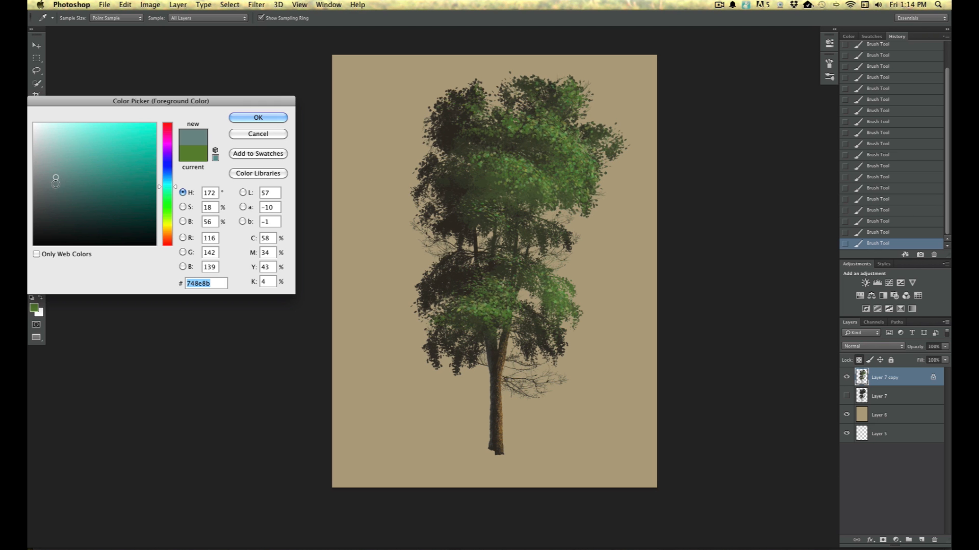
pyautogui.click(167, 182)
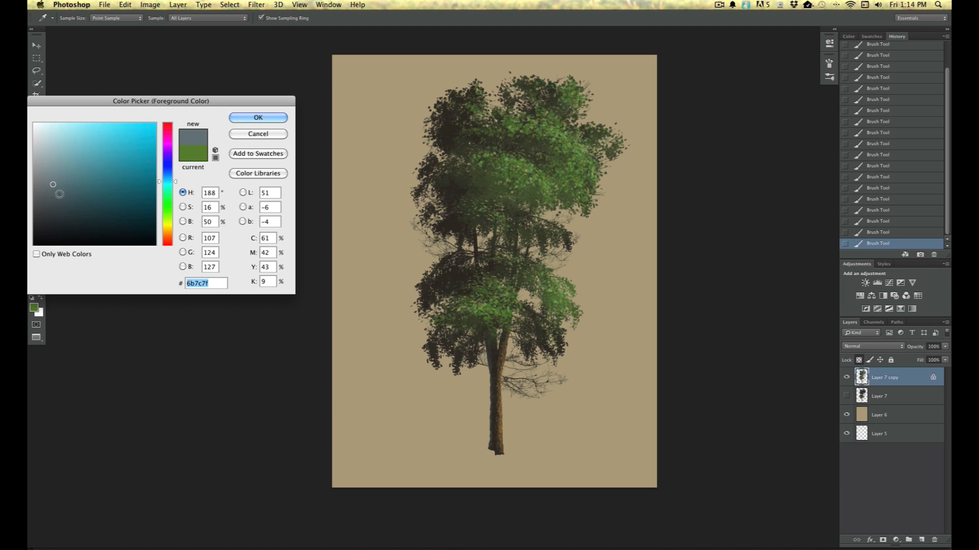
pyautogui.click(62, 192)
pyautogui.click(248, 119)
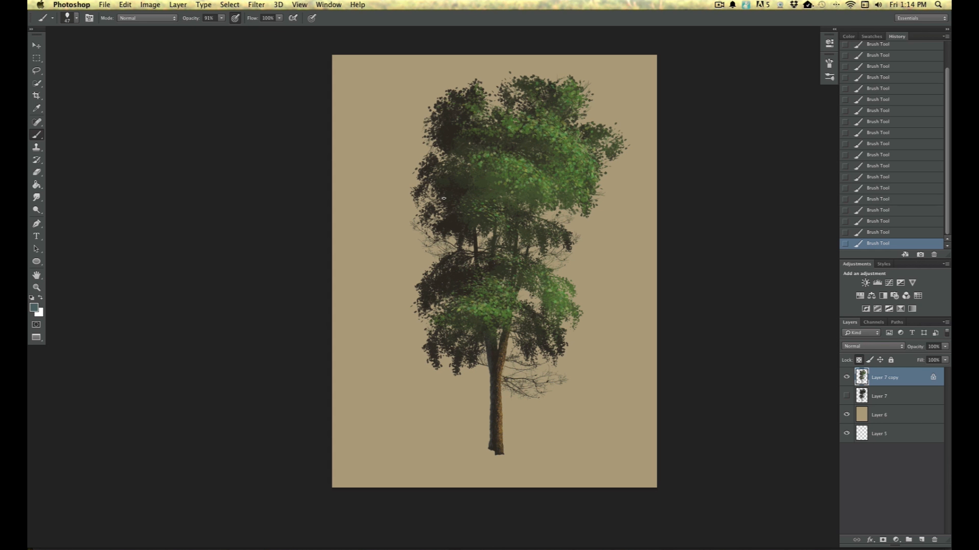
# Step: Paint blue-grey leaves over the shaded left side of the lower crown and the lower left part of the upper crown
pyautogui.press('super+equal')
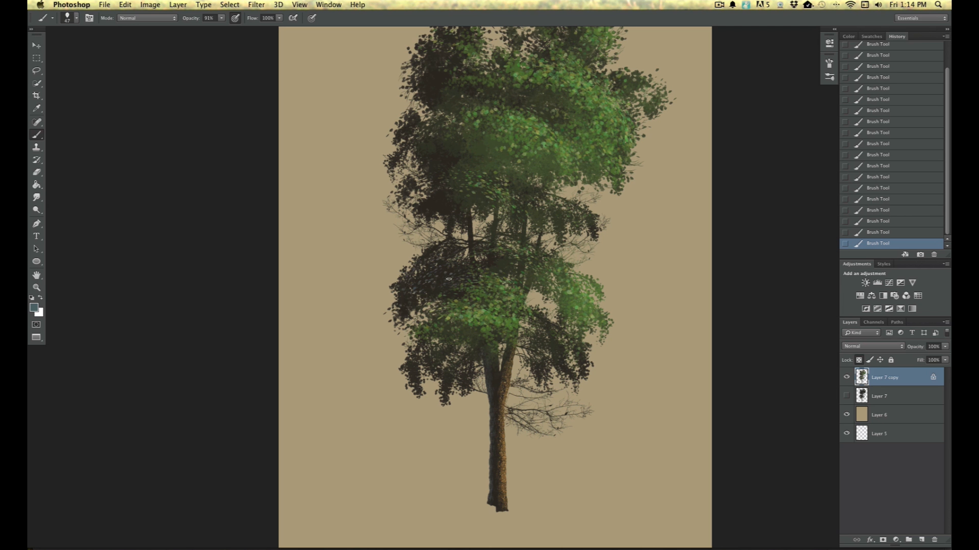
pyautogui.press('super+equal')
pyautogui.press('super+equal')
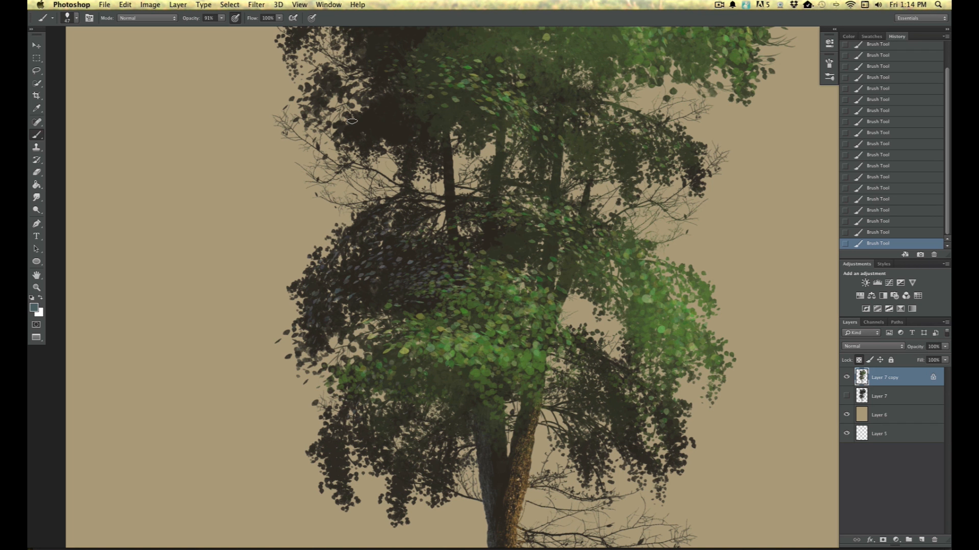
pyautogui.scroll(5, 185, 316)
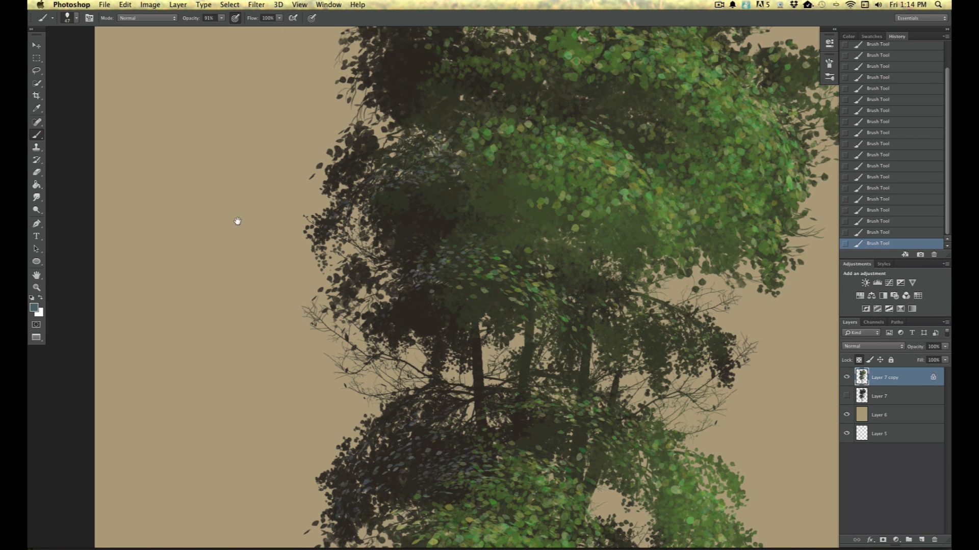
pyautogui.scroll(5, 238, 209)
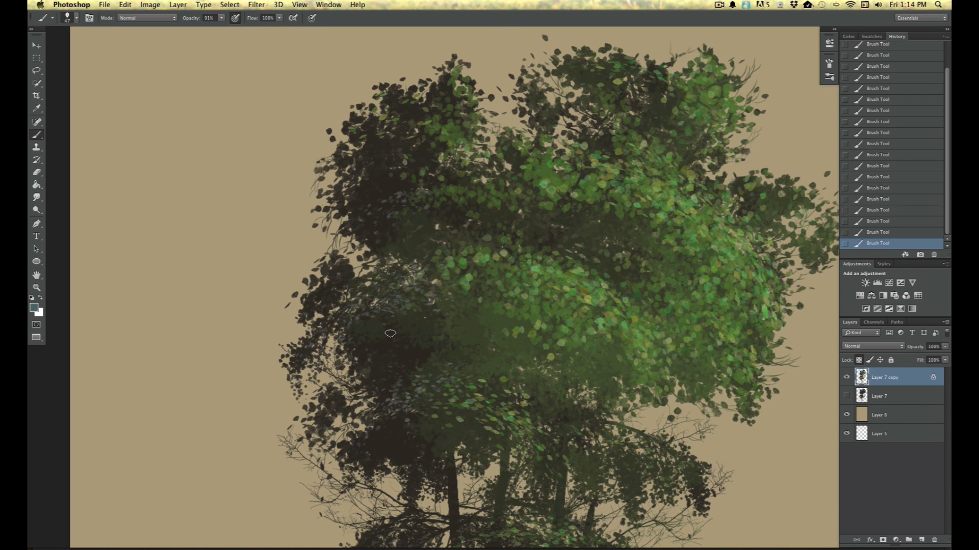
# Step: Scatter blue-grey leaves over the upper crown's left treetop, shaded left side and dark central areas
pyautogui.moveTo(406, 134)
pyautogui.mouseDown()
pyautogui.moveTo(347, 169)
pyautogui.moveTo(389, 125)
pyautogui.moveTo(376, 134)
pyautogui.moveTo(428, 104)
pyautogui.moveTo(400, 119)
pyautogui.moveTo(401, 111)
pyautogui.moveTo(354, 161)
pyautogui.mouseUp()
pyautogui.moveTo(573, 218)
pyautogui.mouseDown()
pyautogui.moveTo(634, 247)
pyautogui.moveTo(565, 216)
pyautogui.moveTo(587, 223)
pyautogui.moveTo(566, 209)
pyautogui.mouseUp()
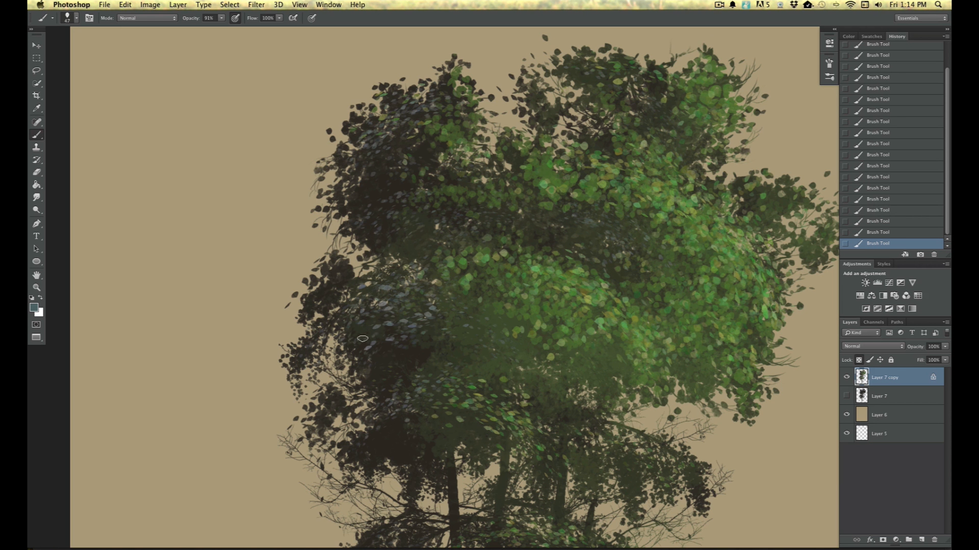
pyautogui.press('super+minus')
pyautogui.press('super+minus')
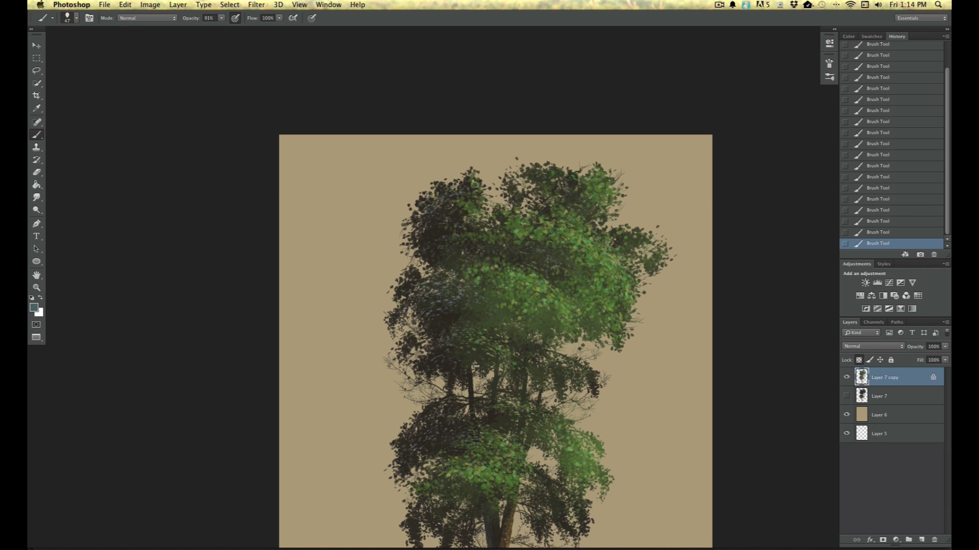
pyautogui.press('super+minus')
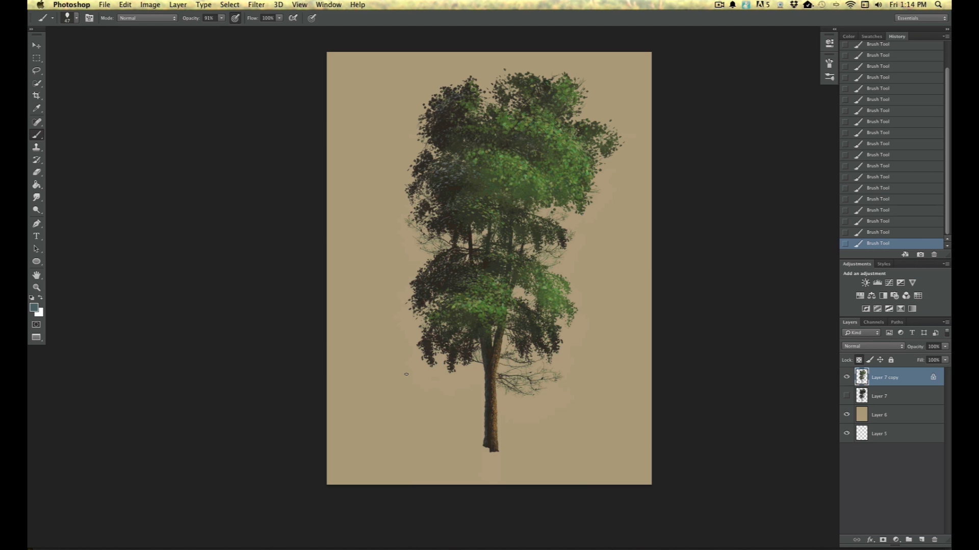
pyautogui.press('super+equal')
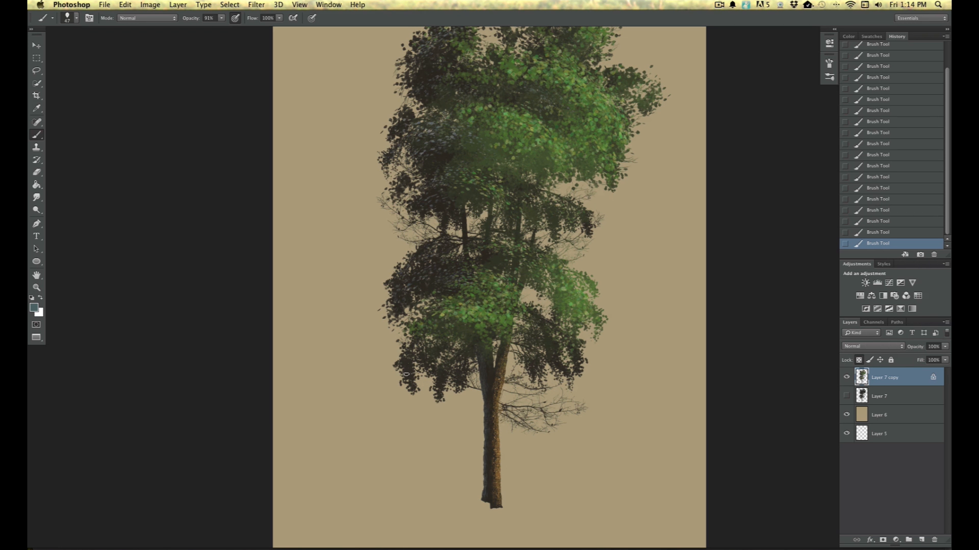
pyautogui.moveTo(307, 249); pyautogui.dragTo(297, 296)
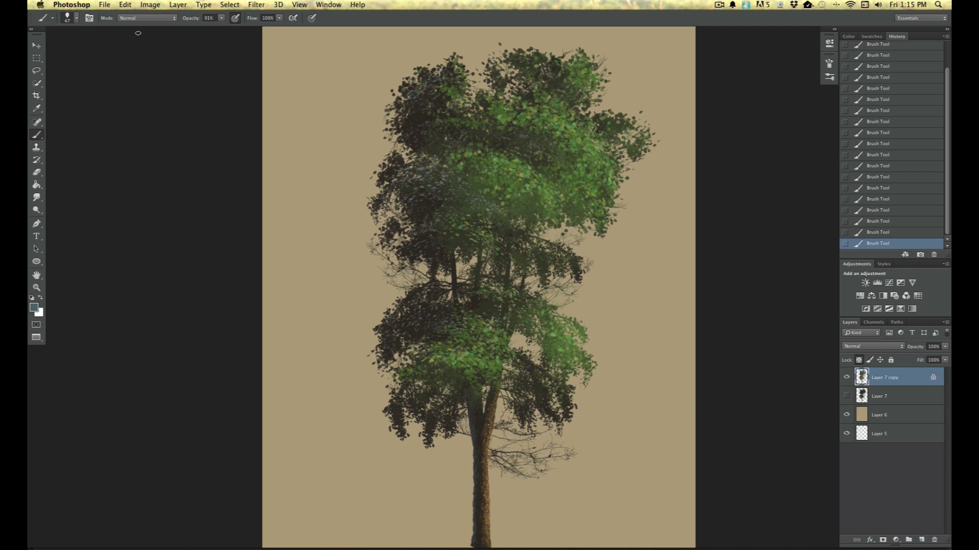
# Step: Duplicate the Layer 7 copy layer and hide the original Layer 7 copy
pyautogui.moveTo(890, 378); pyautogui.dragTo(921, 539)
pyautogui.click(847, 396)
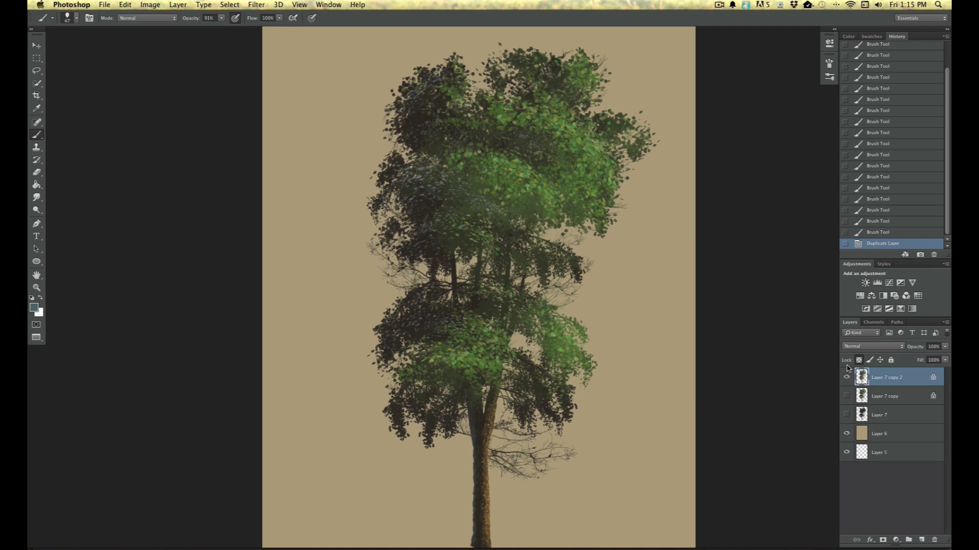
# Step: Choose a soft round brush and set it to 143 px, 55% opacity and Multiply mode
pyautogui.click(76, 18)
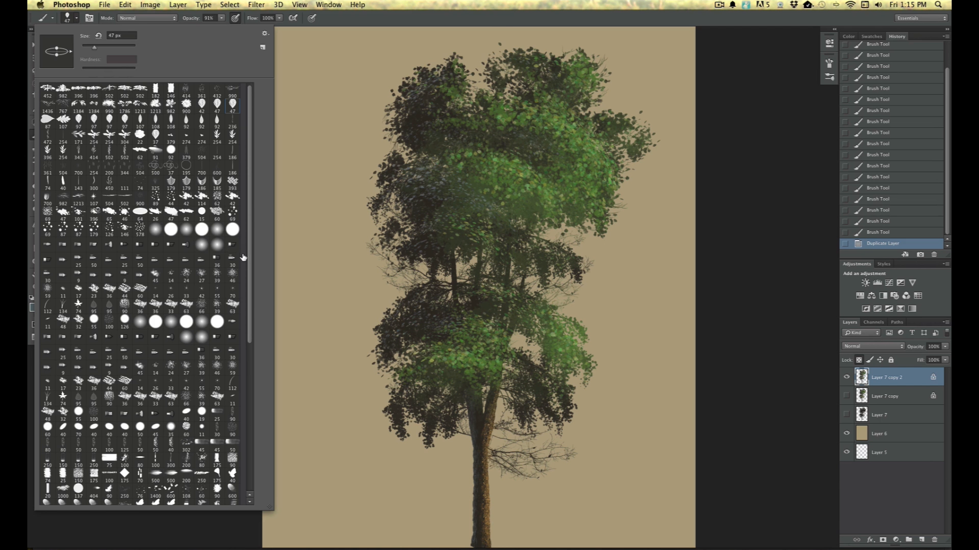
pyautogui.click(156, 232)
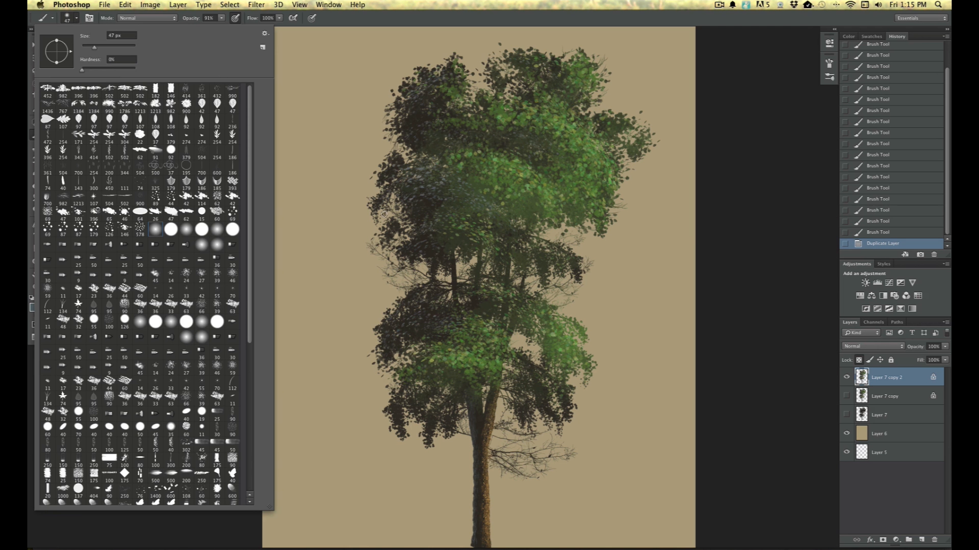
pyautogui.click(114, 47)
pyautogui.click(361, 18)
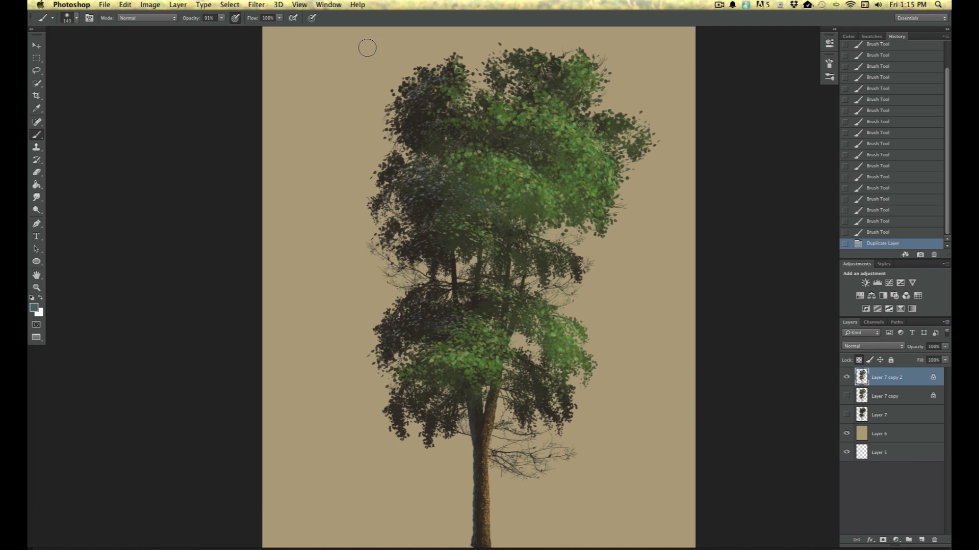
pyautogui.click(220, 18)
pyautogui.click(206, 28)
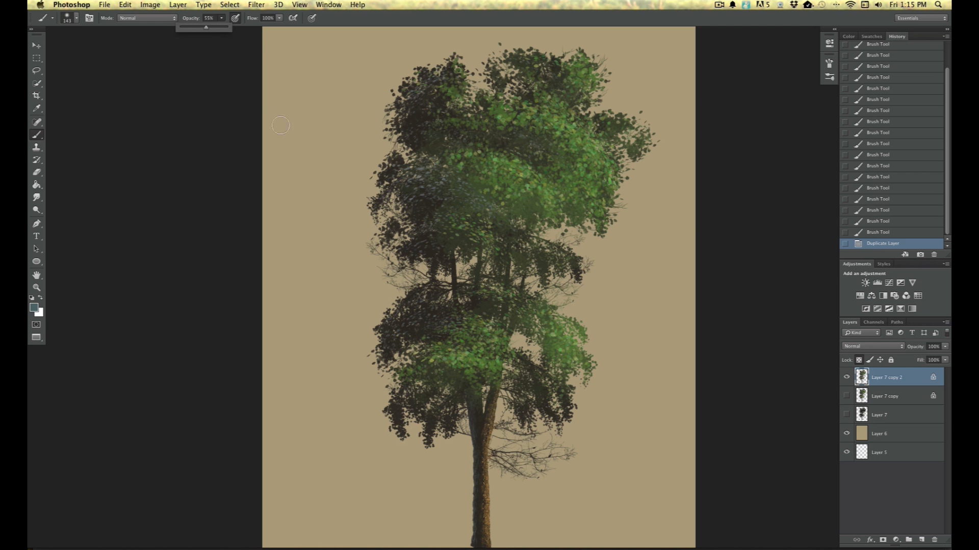
pyautogui.click(130, 18)
pyautogui.click(124, 57)
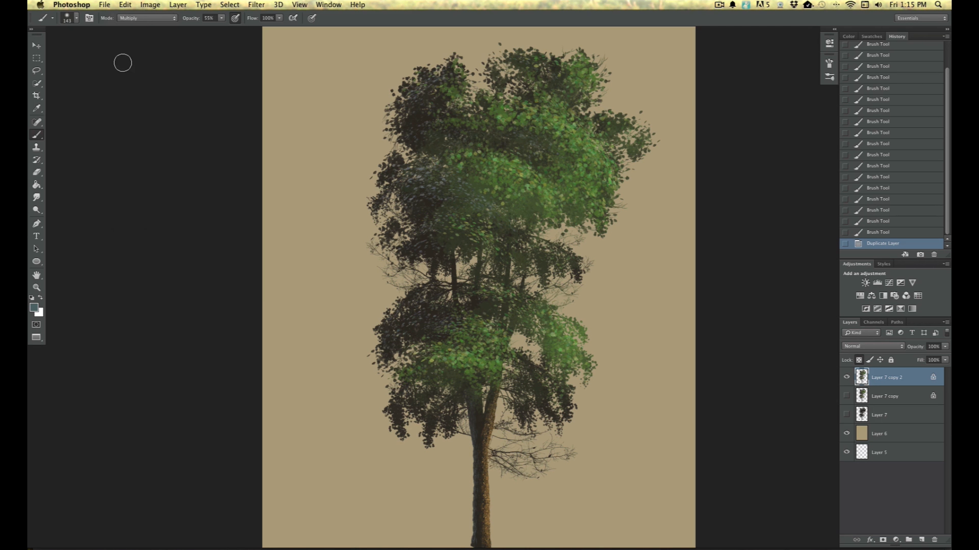
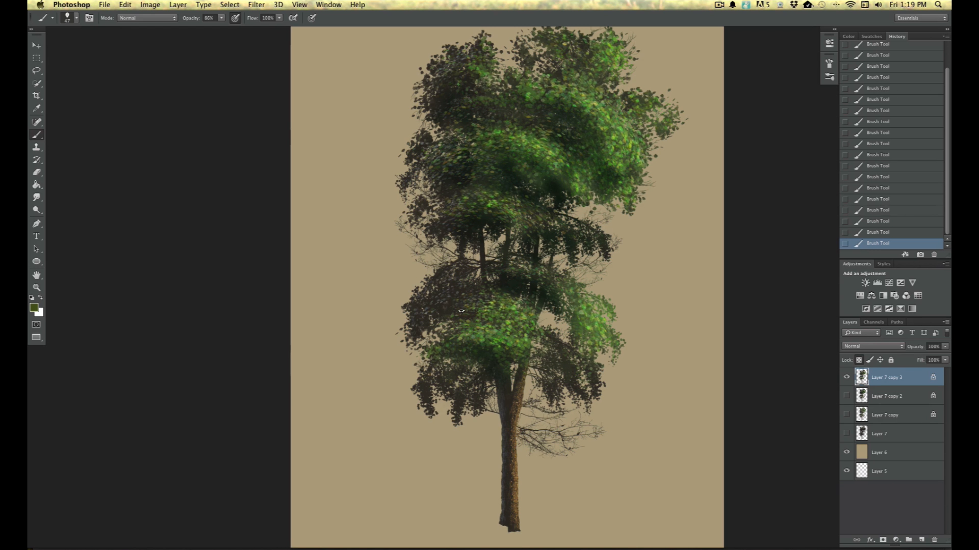
# Step: Paint olive green (#65772c) leaves over the upper crown's shaded left side using pen-pressure opacity and a fully round 47 px leaf tip
pyautogui.click(34, 309)
pyautogui.click(112, 188)
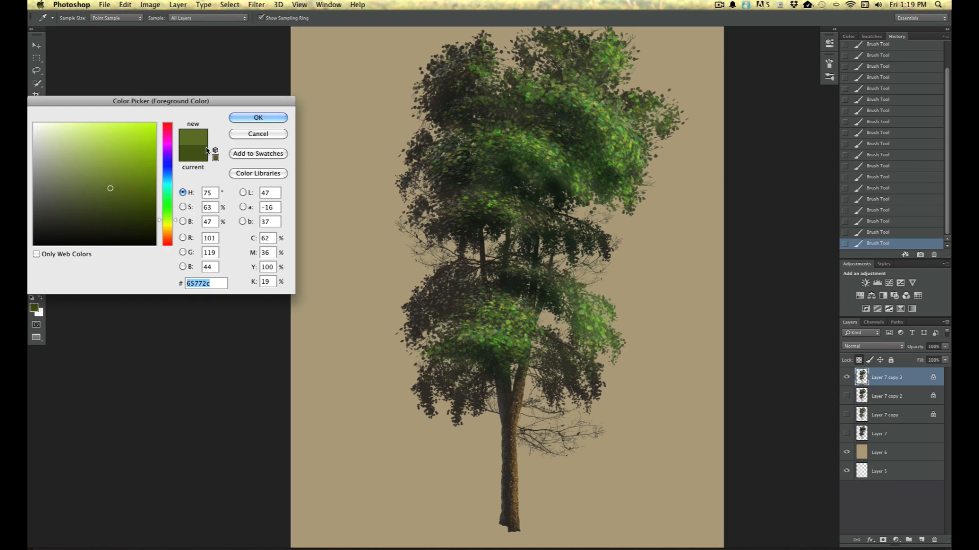
pyautogui.click(255, 117)
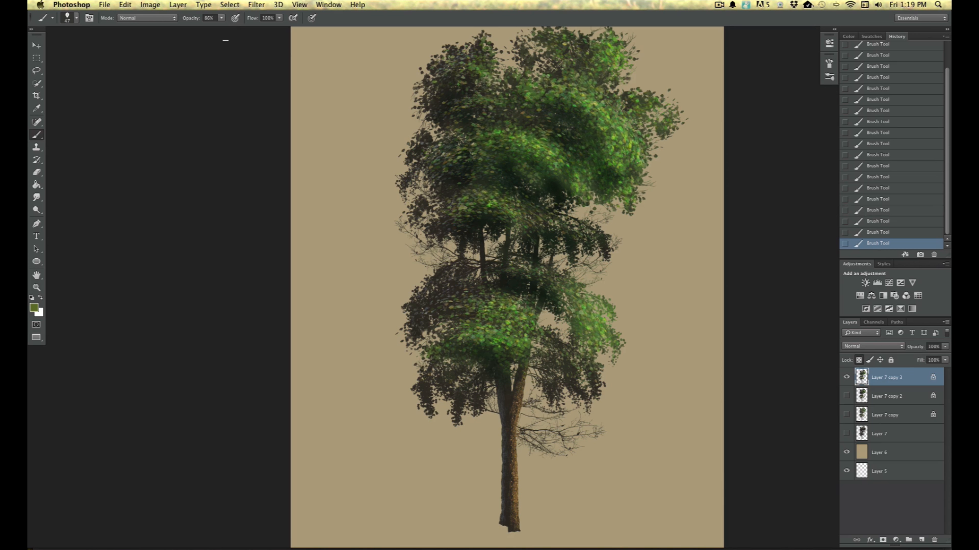
pyautogui.click(235, 17)
pyautogui.click(78, 20)
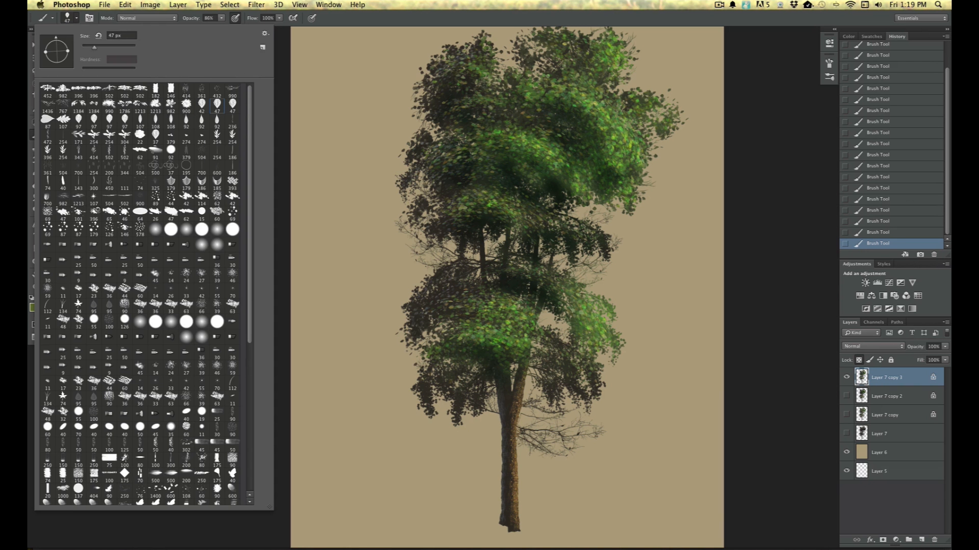
pyautogui.moveTo(494, 210)
pyautogui.mouseDown()
pyautogui.moveTo(466, 211)
pyautogui.moveTo(450, 243)
pyautogui.mouseUp()
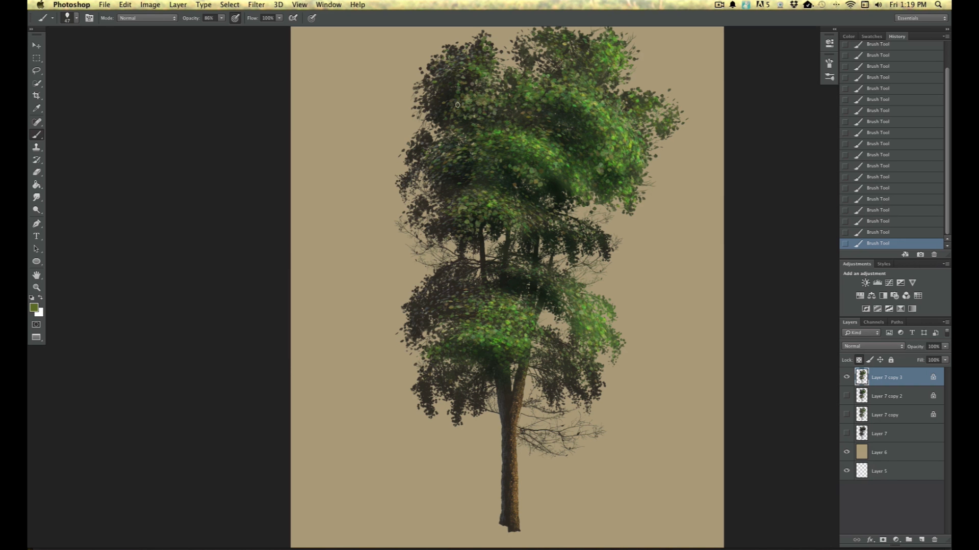
# Step: Set the foreground colour to grey-green #7d836c and the brush mode to Multiply
pyautogui.press('super+minus')
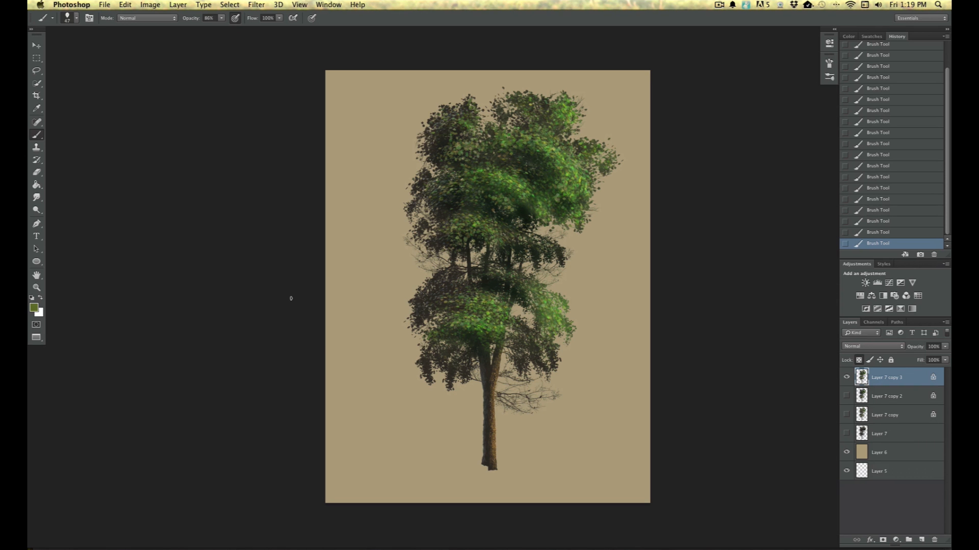
pyautogui.click(34, 308)
pyautogui.click(54, 179)
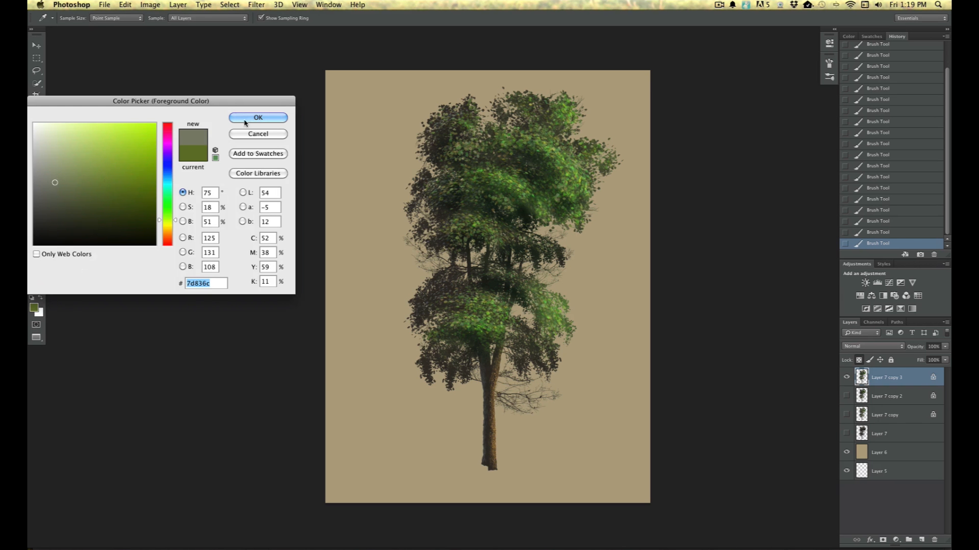
pyautogui.click(243, 122)
pyautogui.click(125, 18)
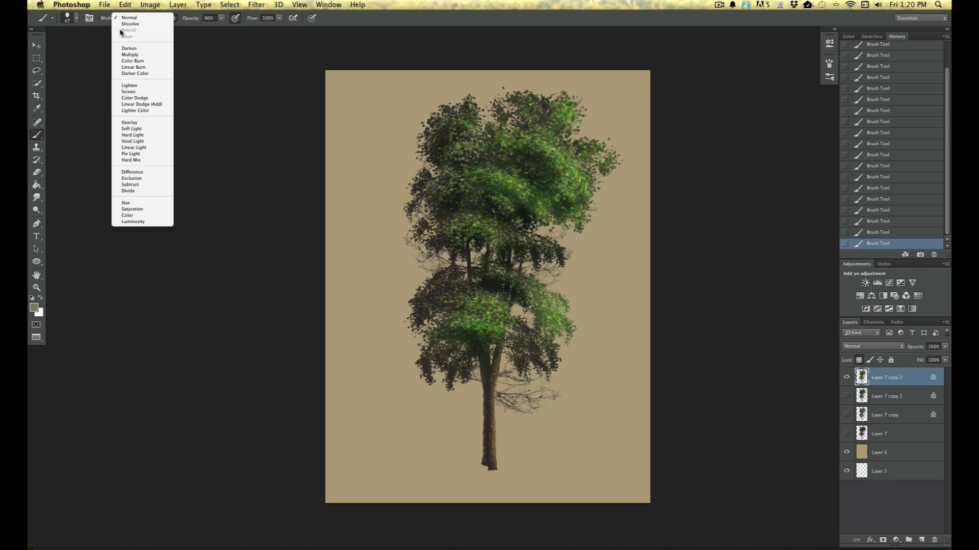
pyautogui.click(121, 60)
# Step: Flatten the 47 px leaf brush tip and paint darkening grey-green leaves over the upper crown's left side and centre
pyautogui.press('super+plus')
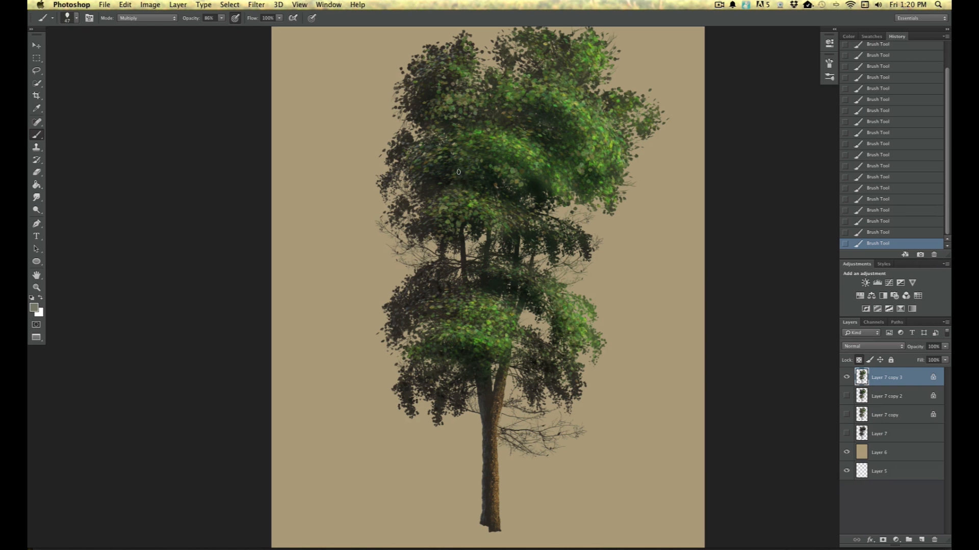
pyautogui.click(77, 18)
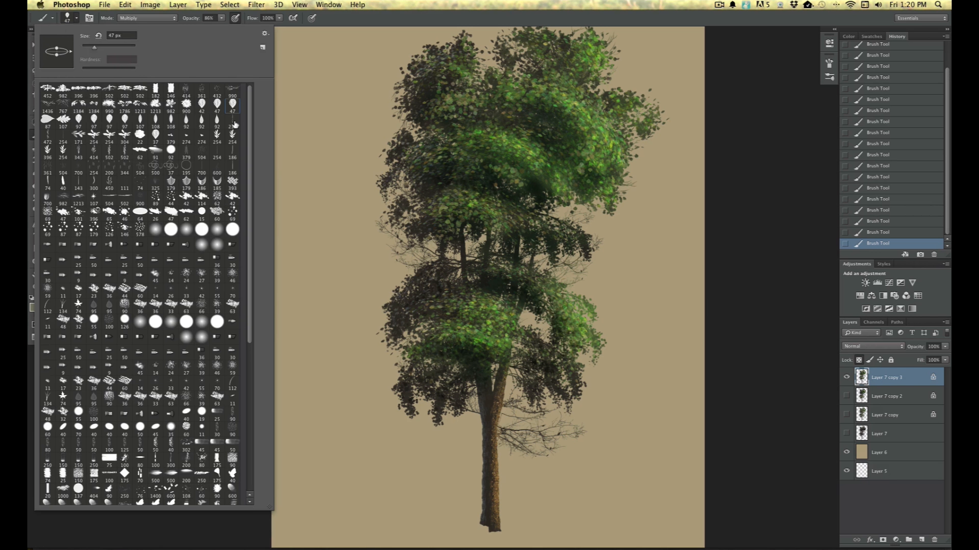
pyautogui.click(499, 120)
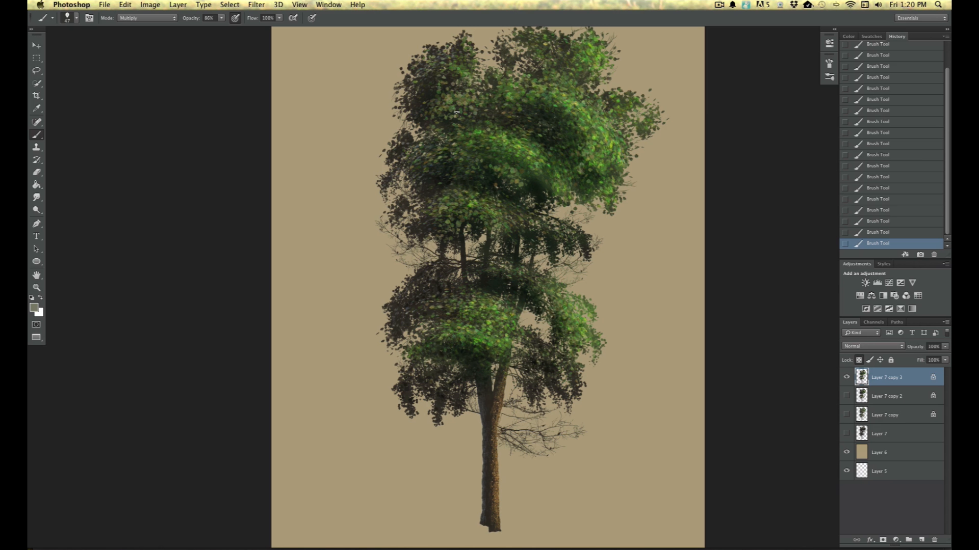
pyautogui.press('super+plus')
pyautogui.moveTo(210, 188); pyautogui.dragTo(174, 286)
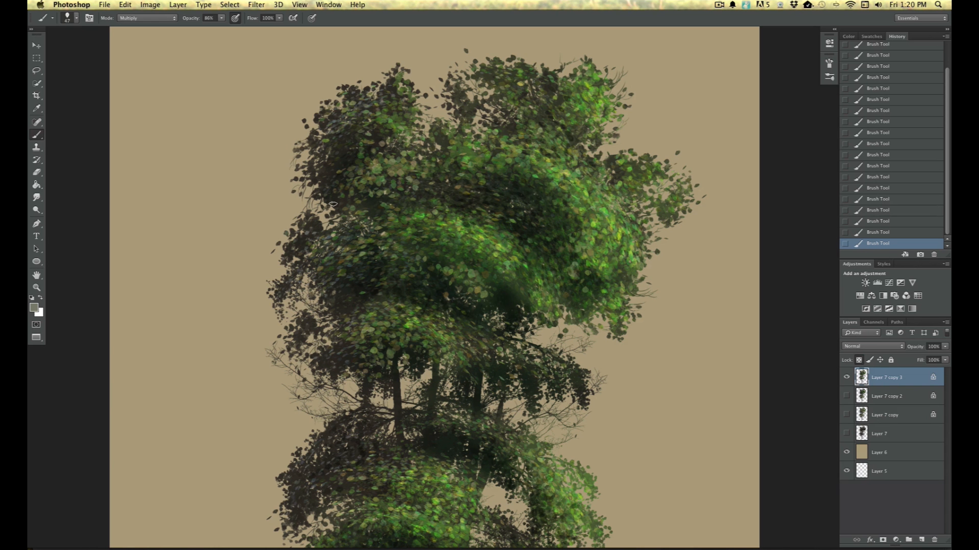
pyautogui.press('super+minus')
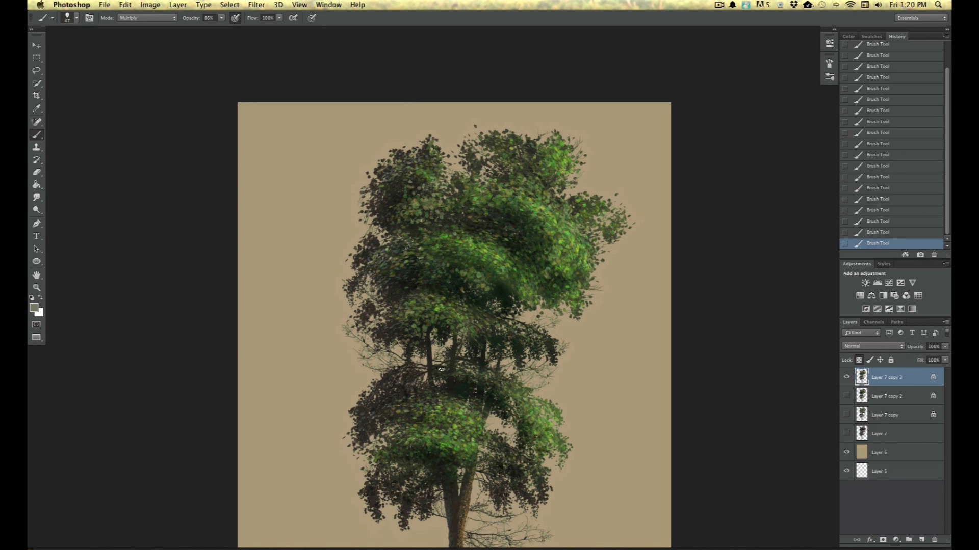
# Step: Choose the 767 px bare-branch brush tip and set the brush opacity to 100%
pyautogui.press('super+plus')
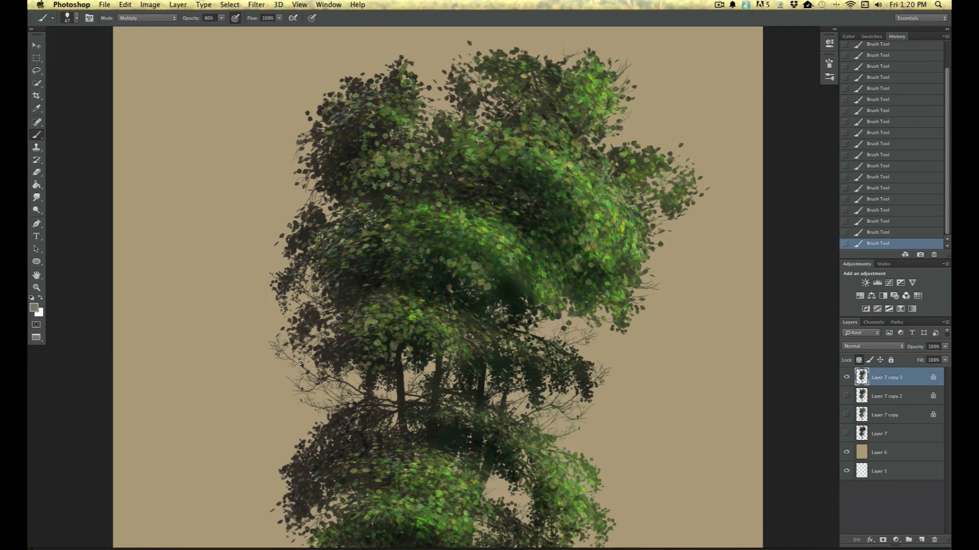
pyautogui.click(76, 19)
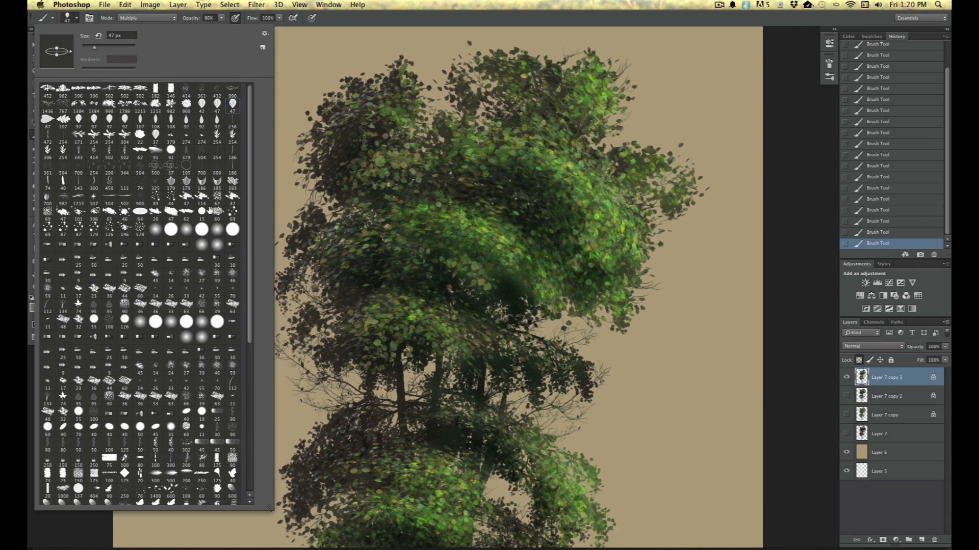
pyautogui.click(62, 106)
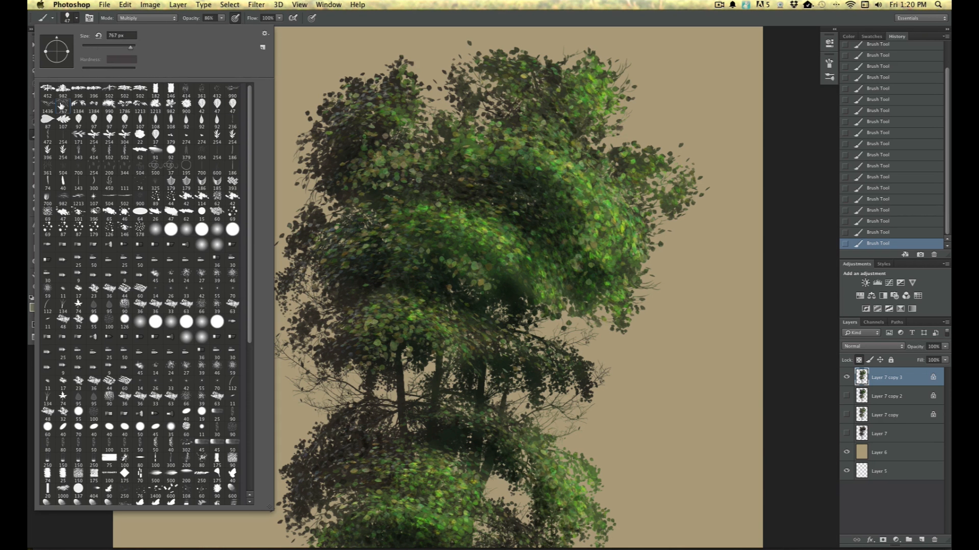
pyautogui.click(221, 18)
pyautogui.moveTo(223, 27); pyautogui.dragTo(231, 28)
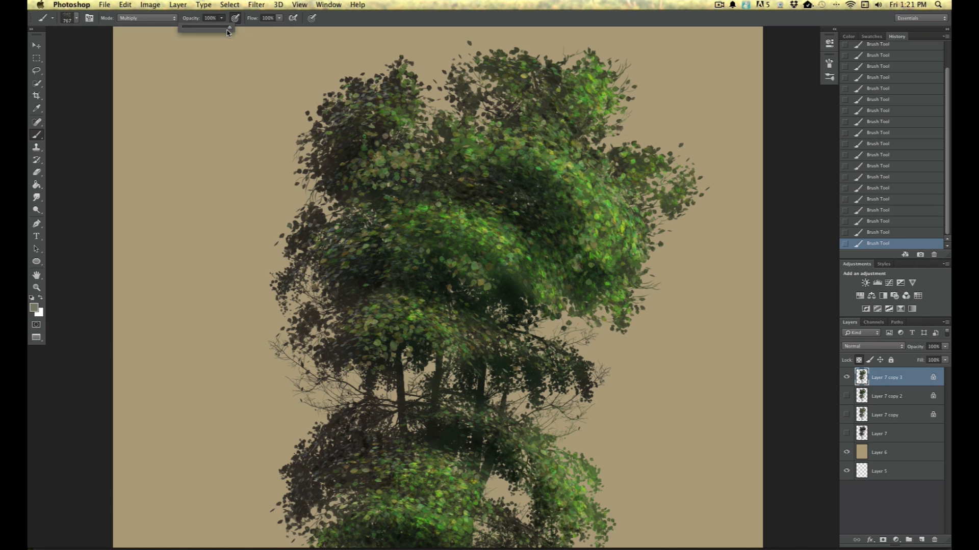
# Step: Set the foreground colour to the light grey-brown #ada38c for the branches
pyautogui.click(34, 307)
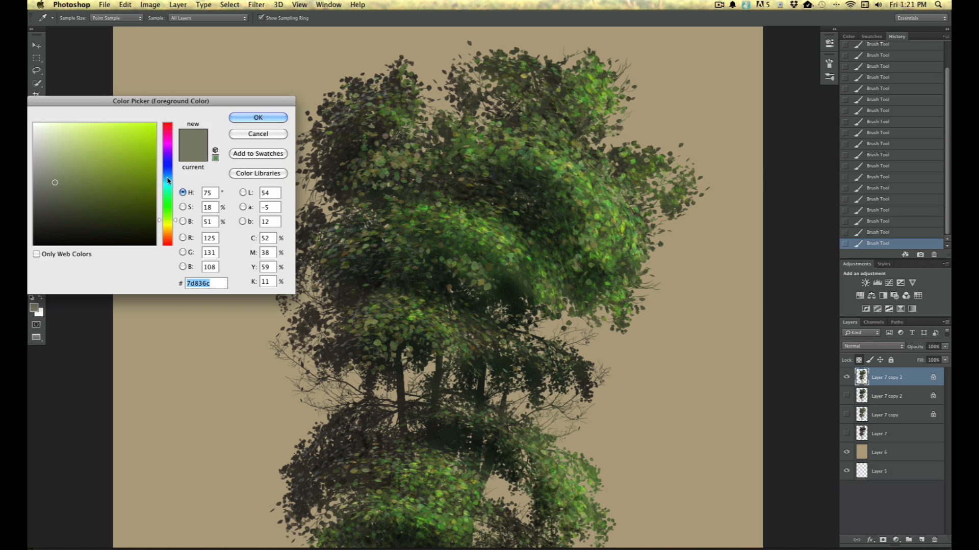
pyautogui.moveTo(168, 209); pyautogui.dragTo(172, 179)
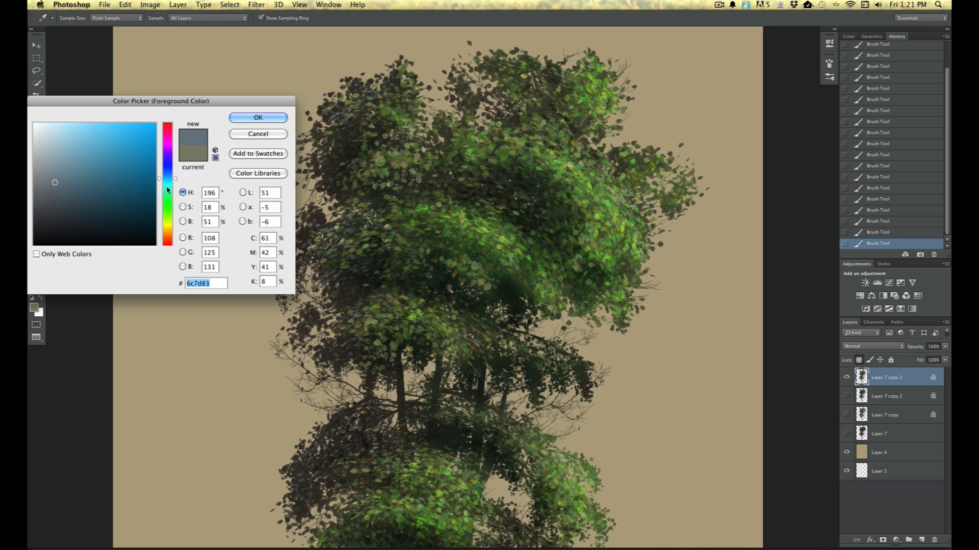
pyautogui.click(169, 231)
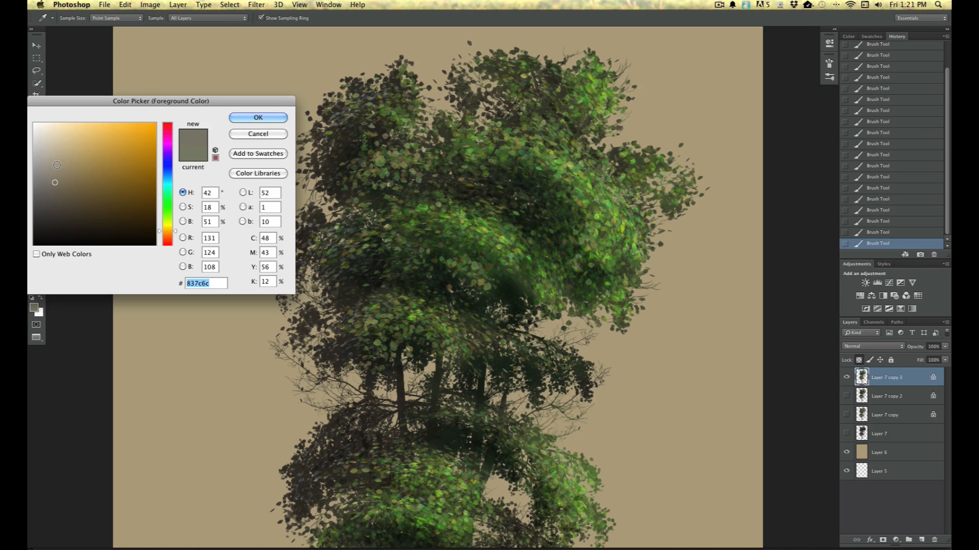
pyautogui.click(237, 120)
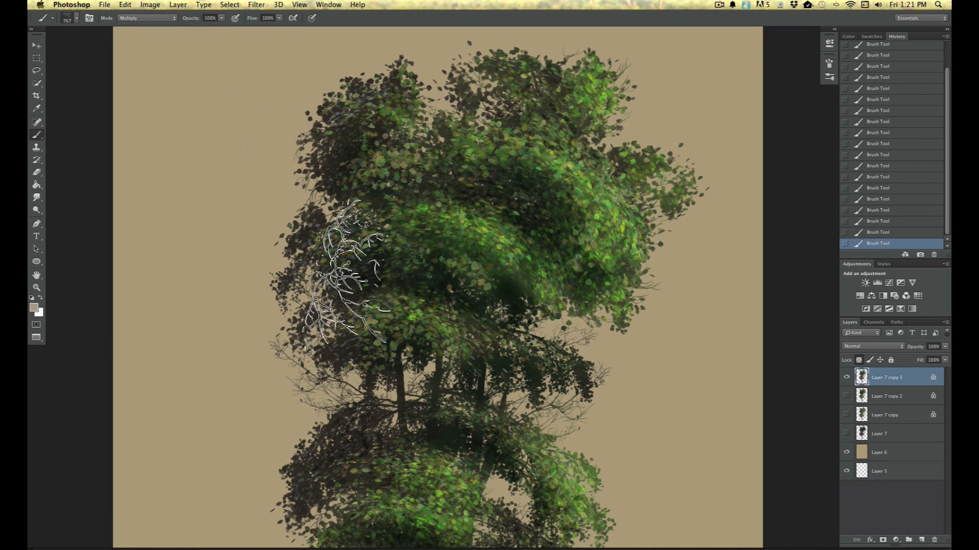
# Step: Switch the brush mode to Normal and stamp pale bare branches among the upper crown's leaves
pyautogui.click(130, 19)
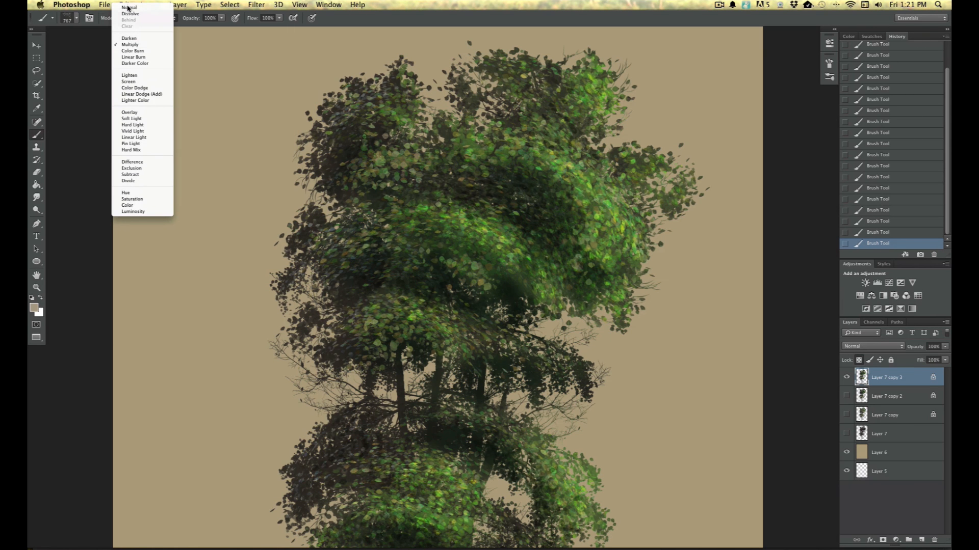
pyautogui.click(126, 12)
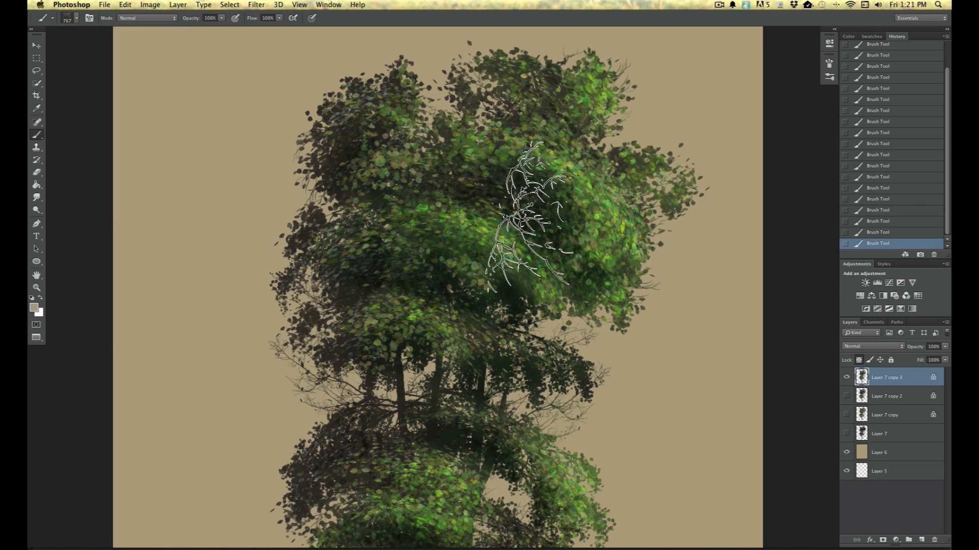
pyautogui.click(530, 219)
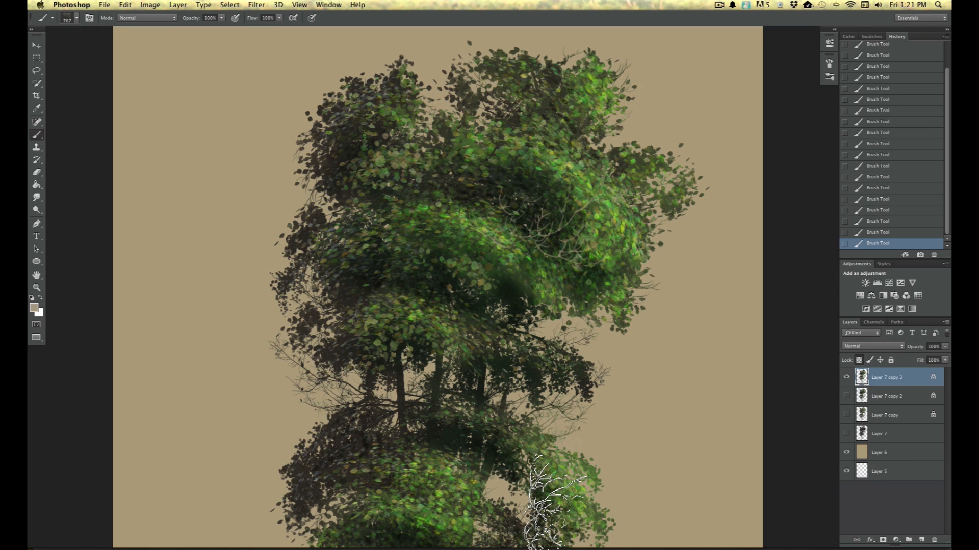
pyautogui.click(408, 185)
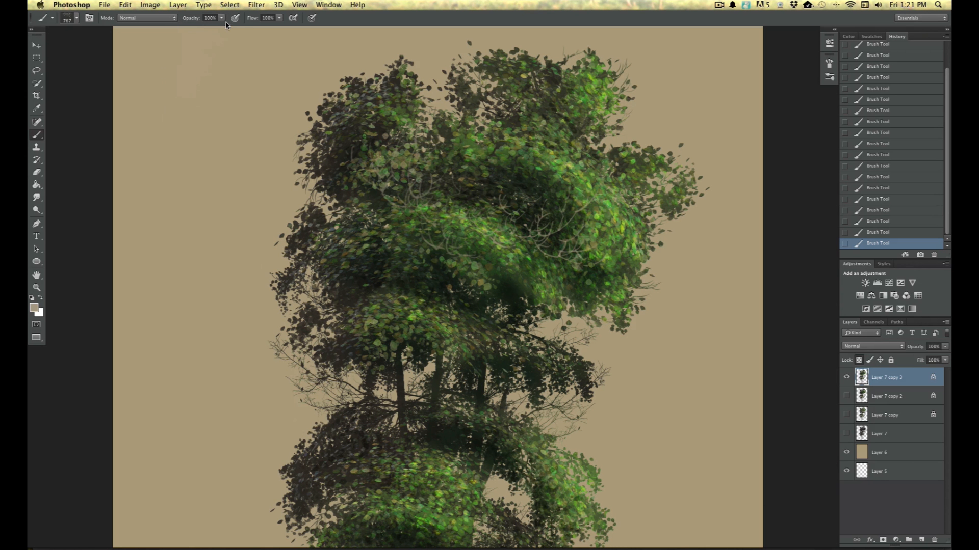
# Step: Turn on pen-pressure size and paint smaller faint branches in the upper crown's shaded left side and dark centre
pyautogui.click(311, 18)
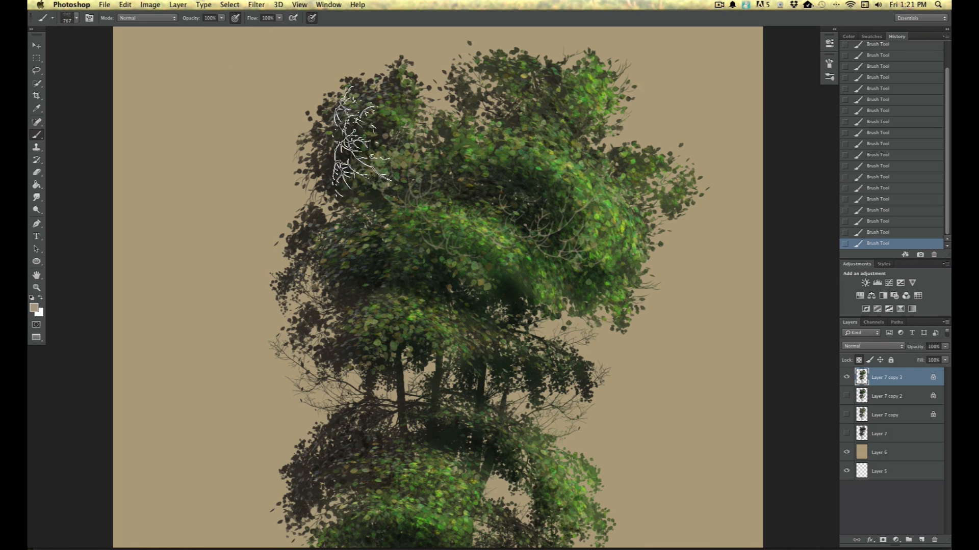
pyautogui.moveTo(928, 245); pyautogui.dragTo(931, 254)
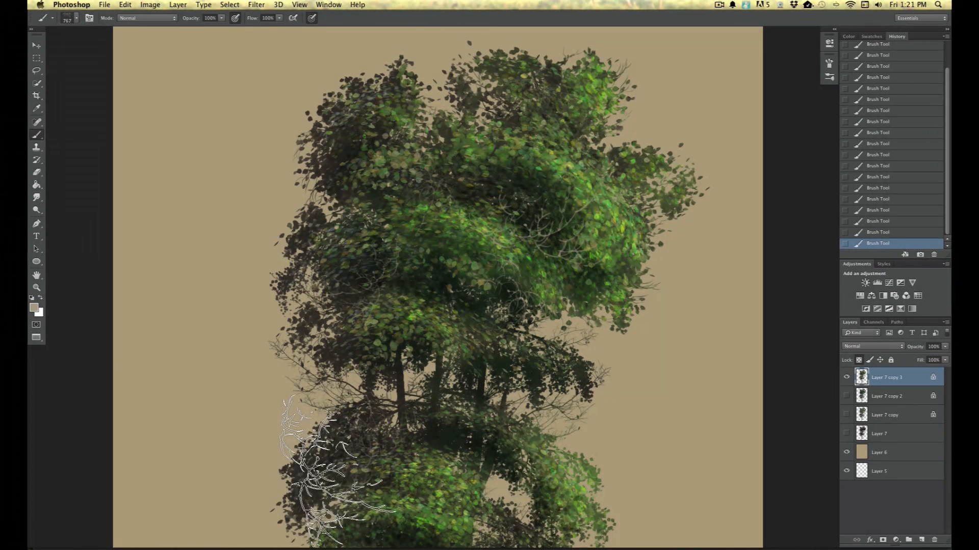
pyautogui.press('super+minus')
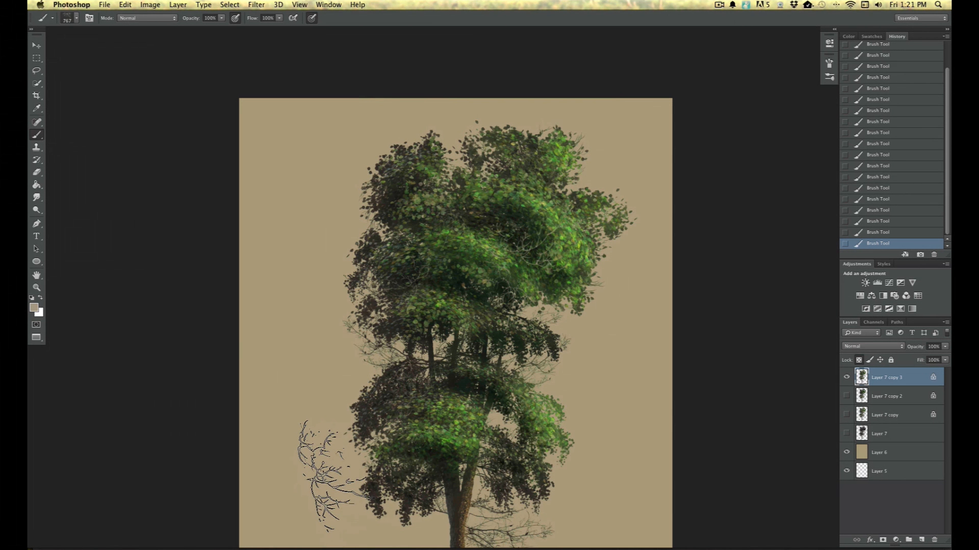
# Step: Set the foreground colour to green #68991b and choose the 47 px leaf brush tip
pyautogui.click(34, 307)
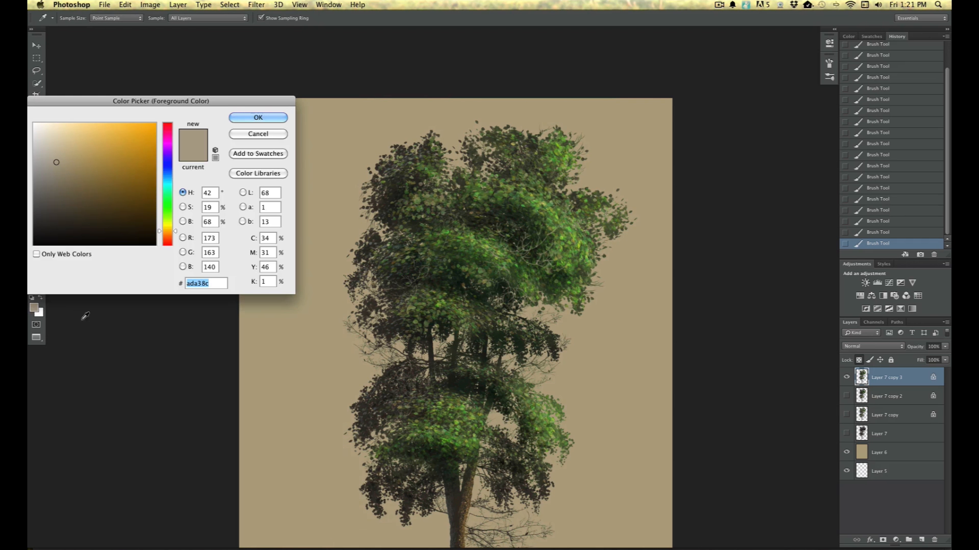
pyautogui.click(134, 172)
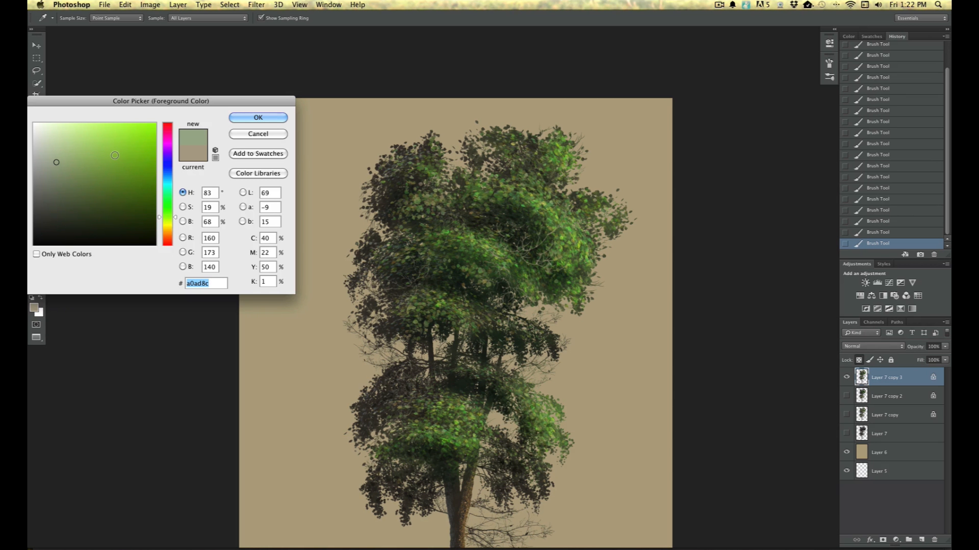
pyautogui.click(258, 117)
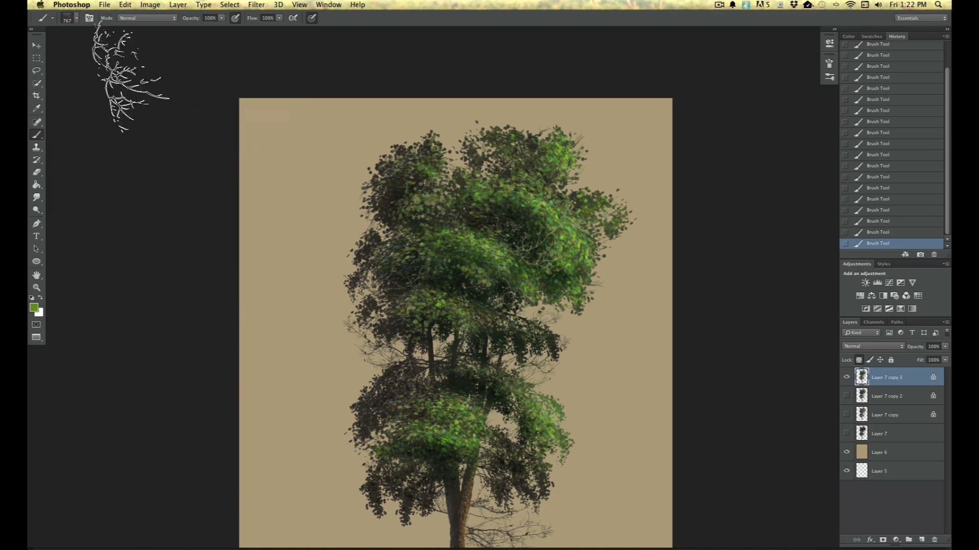
pyautogui.click(77, 18)
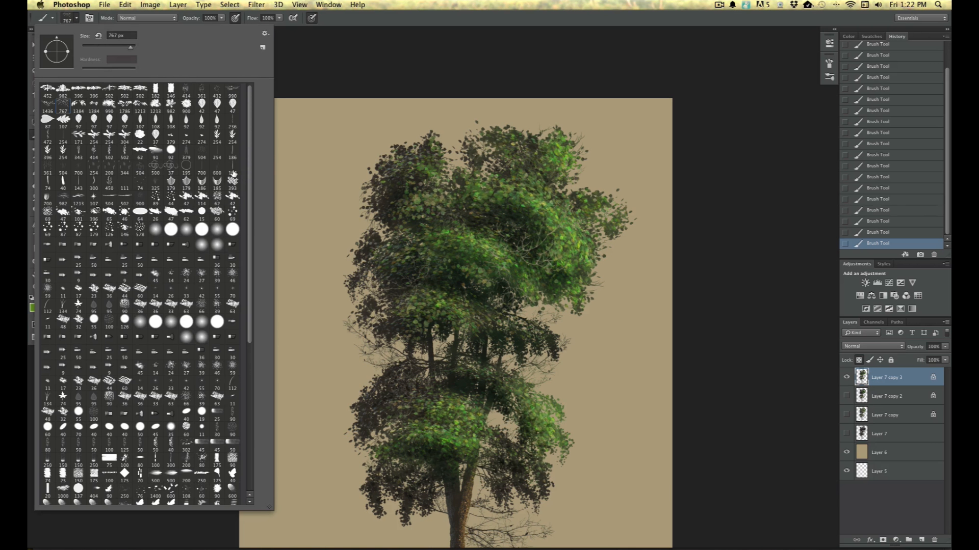
pyautogui.click(232, 106)
pyautogui.click(298, 64)
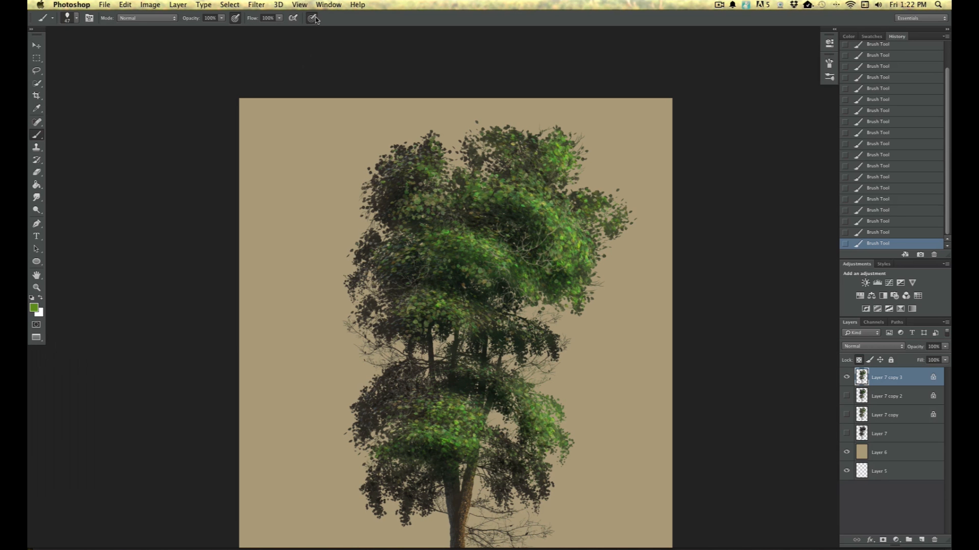
# Step: Turn off pen-pressure size and paint green leaves over the branches on the upper crown's lit right side
pyautogui.click(234, 18)
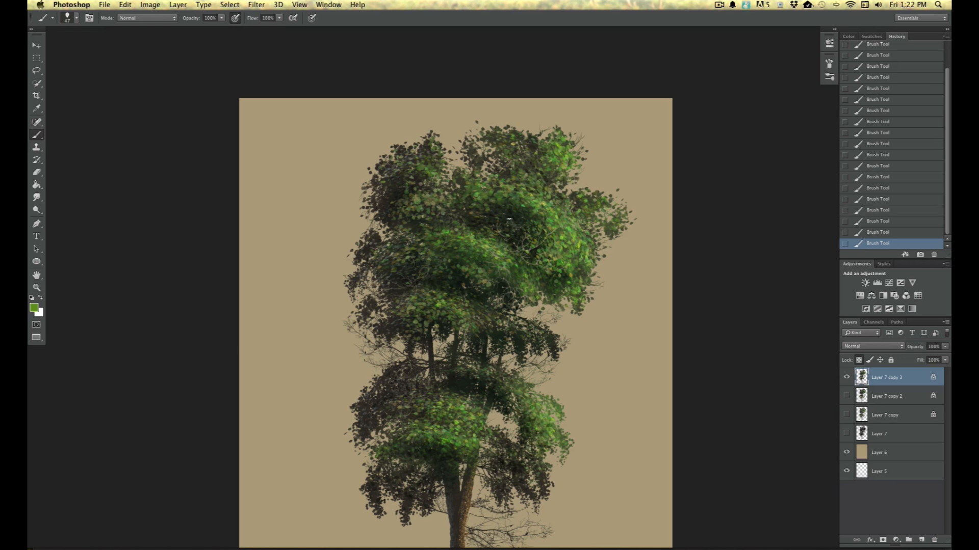
pyautogui.moveTo(539, 230); pyautogui.dragTo(540, 241)
pyautogui.press('super+plus')
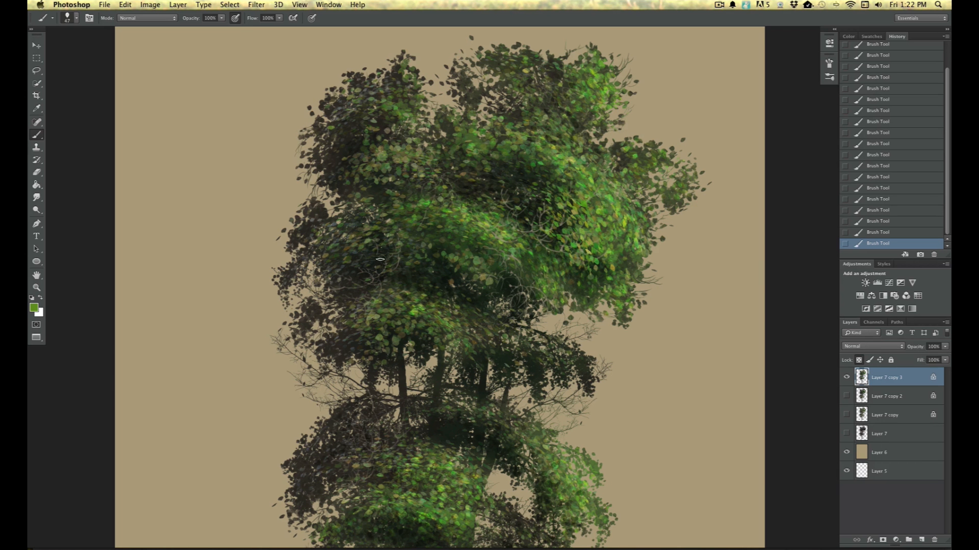
# Step: Set the foreground colour to a muted grey-green and paint leaves over the crowns' shaded left side
pyautogui.click(34, 308)
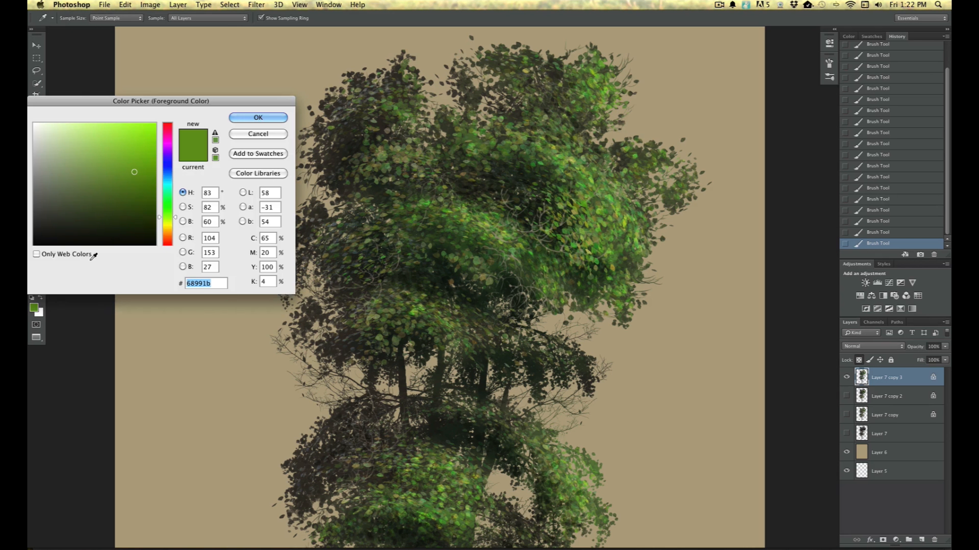
pyautogui.click(63, 182)
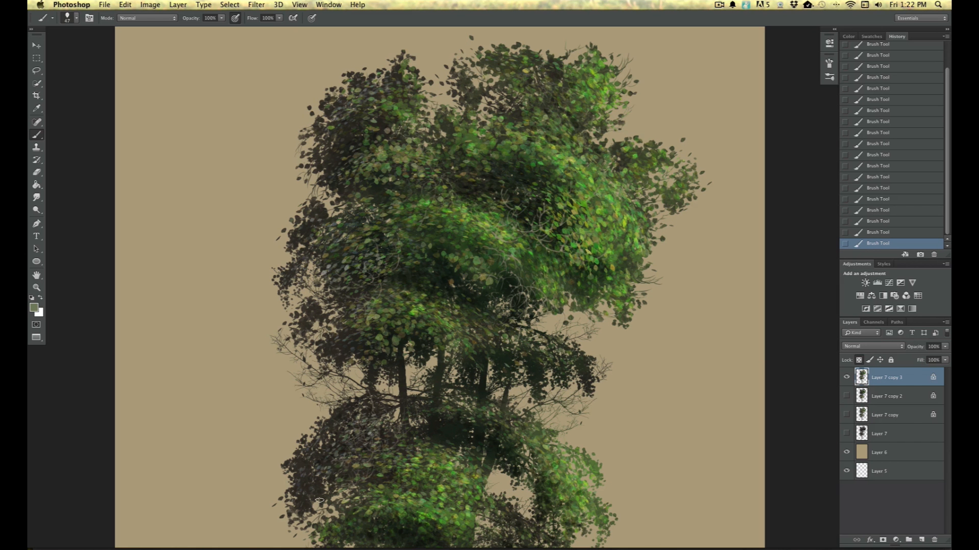
pyautogui.press('super+minus')
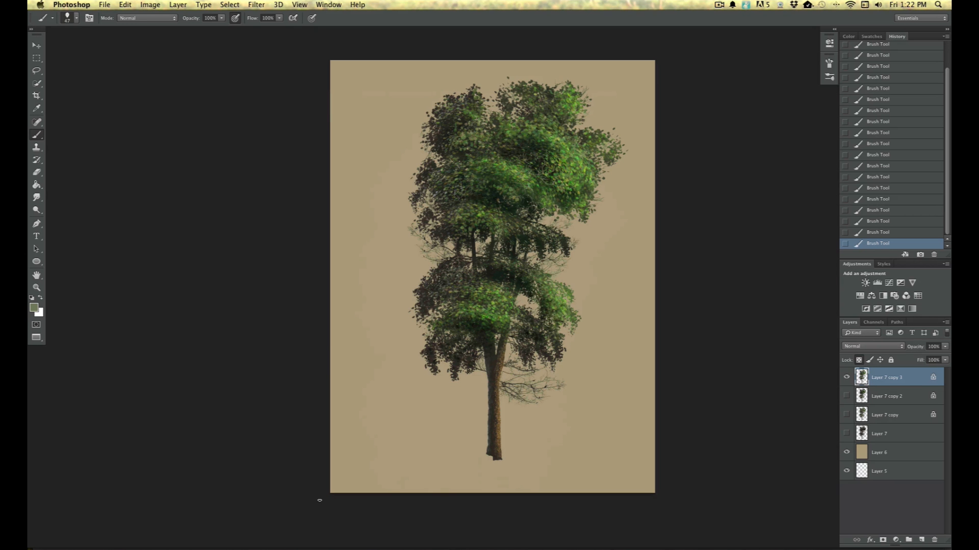
# Step: Switch the Brush tool to the 236 px tip
pyautogui.press('super+plus')
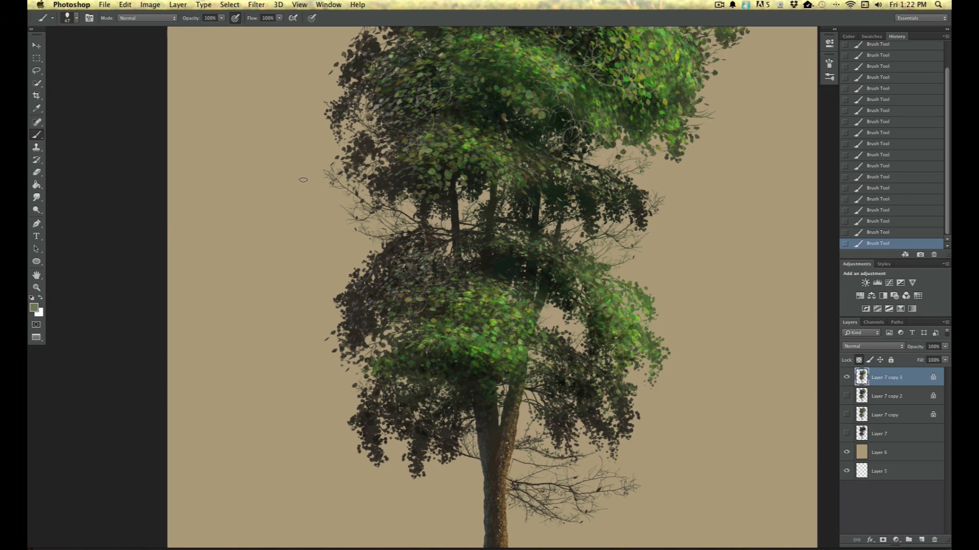
pyautogui.click(77, 19)
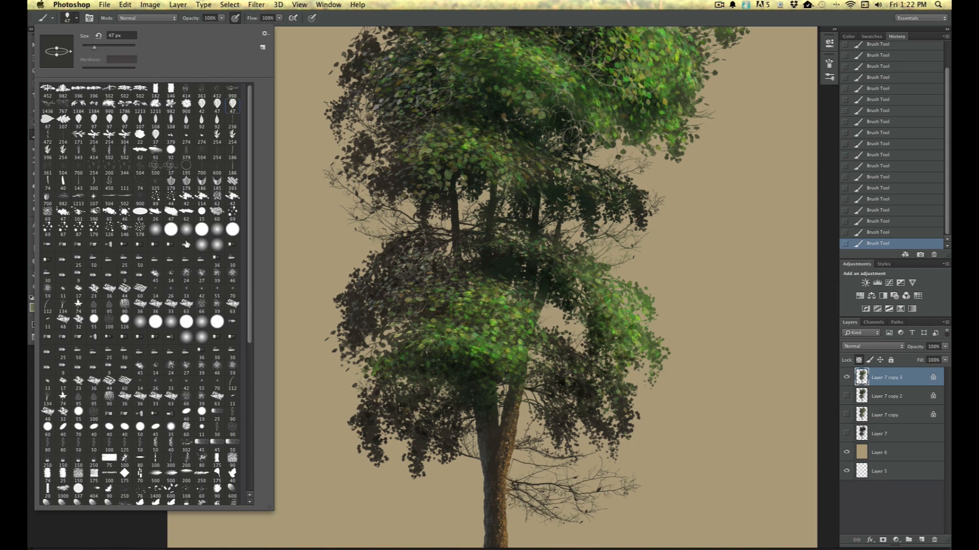
pyautogui.click(232, 122)
pyautogui.click(345, 24)
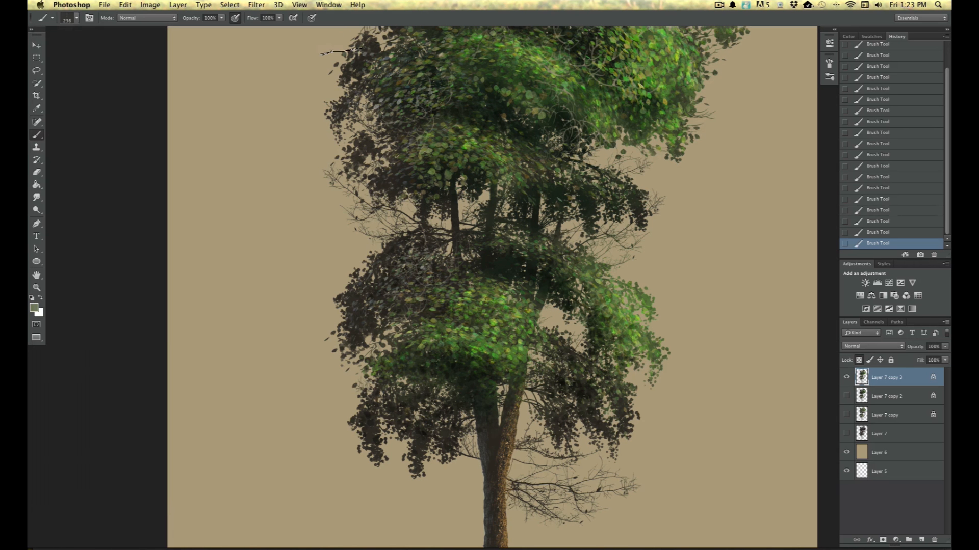
# Step: Switch to the Smudge tool with its 83 px tip and set its strength to 34%
pyautogui.click(40, 200)
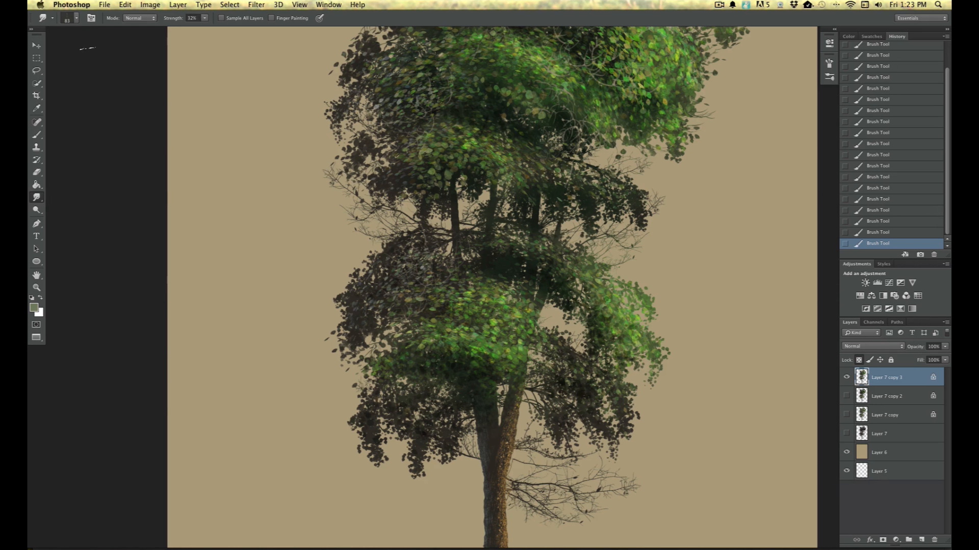
pyautogui.click(75, 19)
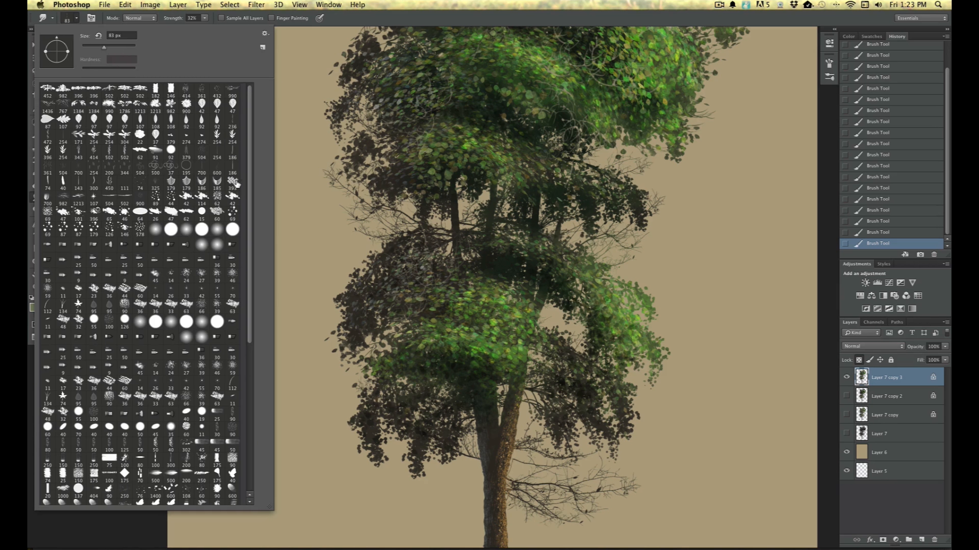
pyautogui.click(77, 19)
pyautogui.moveTo(204, 18); pyautogui.dragTo(208, 31)
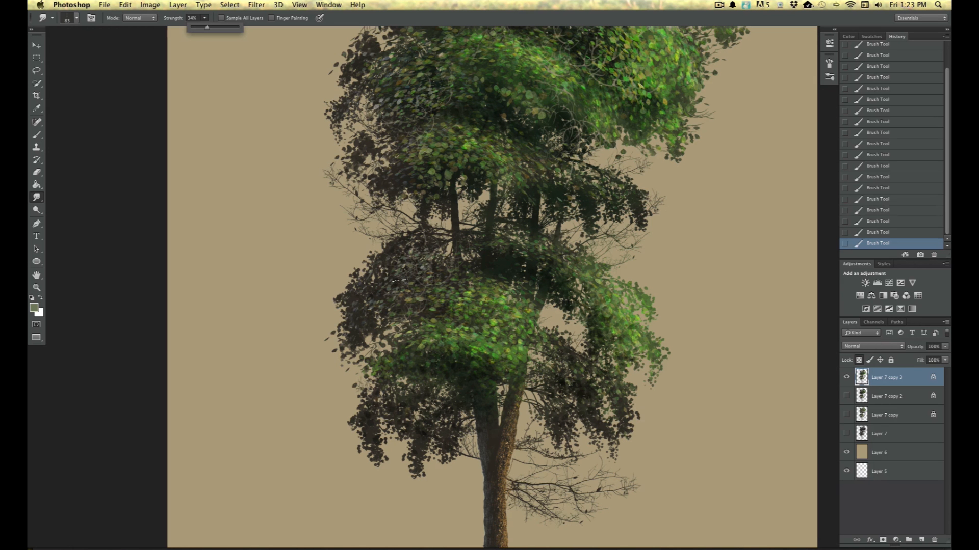
# Step: Smudge the leaves across the lower crown's left side with short downward strokes to soften the shaded foliage
pyautogui.moveTo(411, 300); pyautogui.dragTo(399, 336)
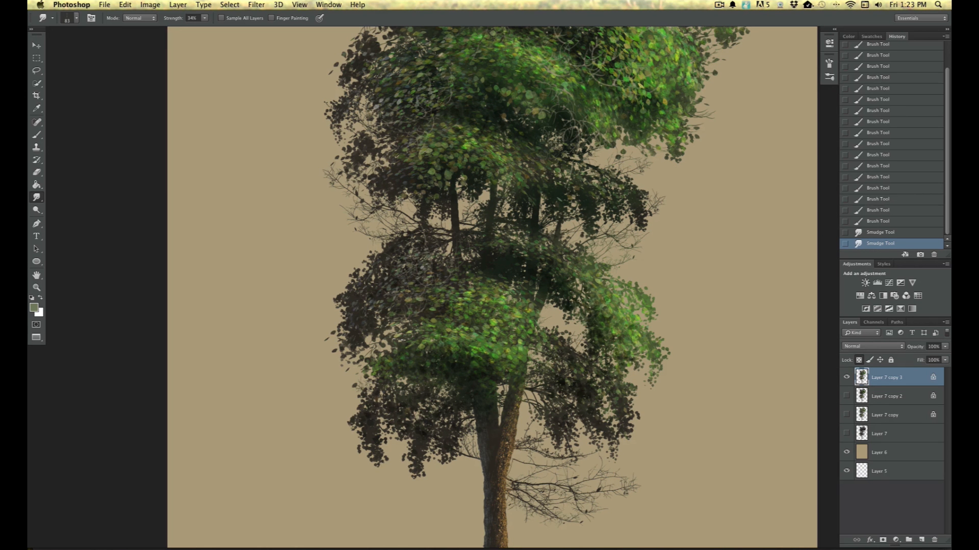
pyautogui.press('super+plus')
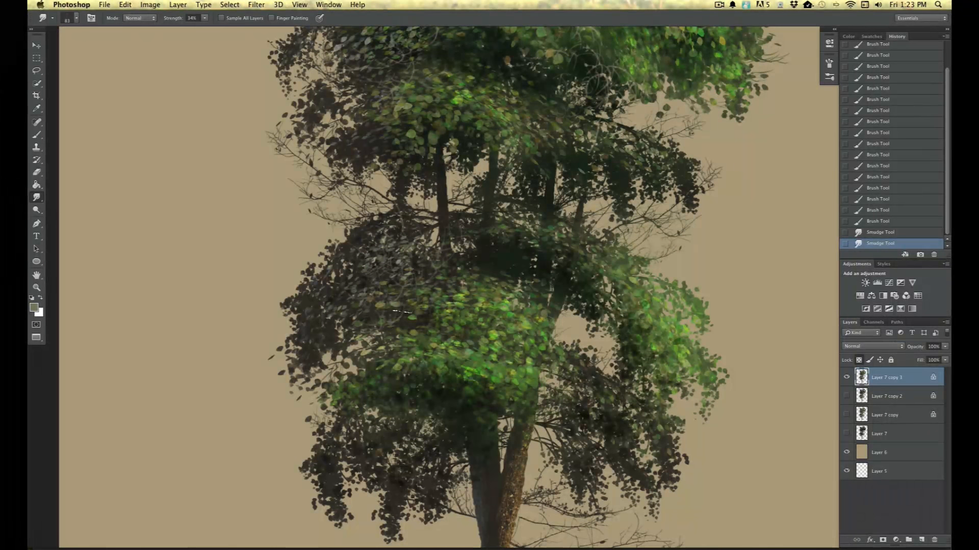
pyautogui.moveTo(405, 308); pyautogui.dragTo(400, 332)
pyautogui.moveTo(406, 306)
pyautogui.mouseDown()
pyautogui.moveTo(389, 319)
pyautogui.moveTo(424, 272)
pyautogui.moveTo(397, 325)
pyautogui.mouseUp()
pyautogui.moveTo(402, 308)
pyautogui.mouseDown()
pyautogui.moveTo(397, 326)
pyautogui.moveTo(394, 314)
pyautogui.mouseUp()
pyautogui.moveTo(407, 270); pyautogui.dragTo(402, 288)
pyautogui.moveTo(393, 286); pyautogui.dragTo(339, 315)
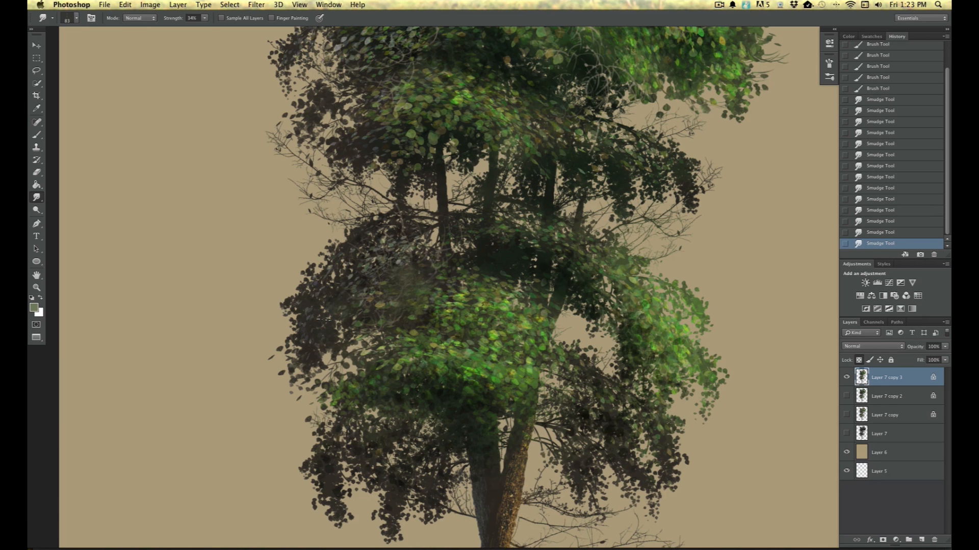
# Step: Unlock the transparent pixels of Layer 7 copy 3 and smudge the lower crown's upper left edge into the background
pyautogui.click(858, 360)
pyautogui.moveTo(338, 243)
pyautogui.mouseDown()
pyautogui.moveTo(349, 237)
pyautogui.moveTo(334, 251)
pyautogui.mouseUp()
pyautogui.moveTo(338, 248); pyautogui.dragTo(302, 285)
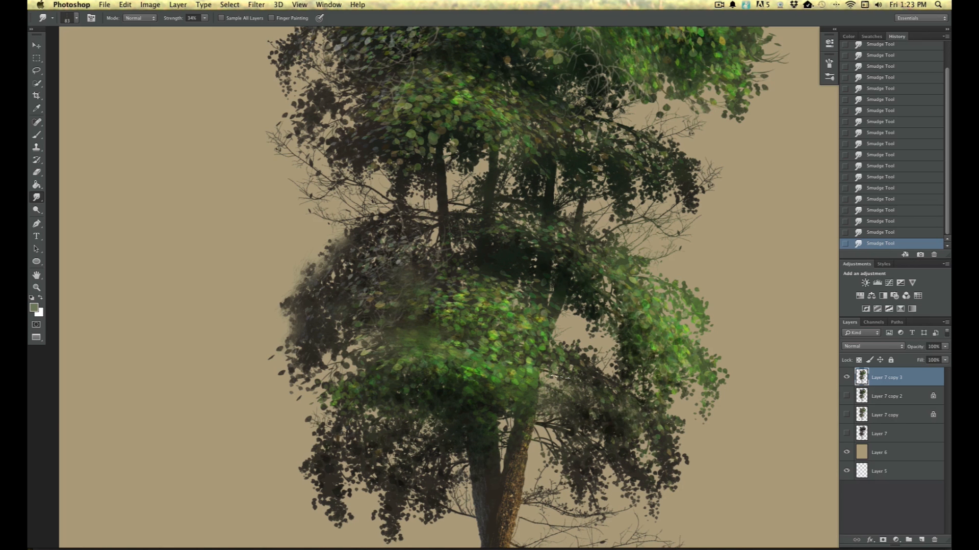
# Step: Smudge the foliage beside the gap in the lower crown's right side and the dark area above the middle leaf cluster
pyautogui.moveTo(615, 375); pyautogui.dragTo(617, 336)
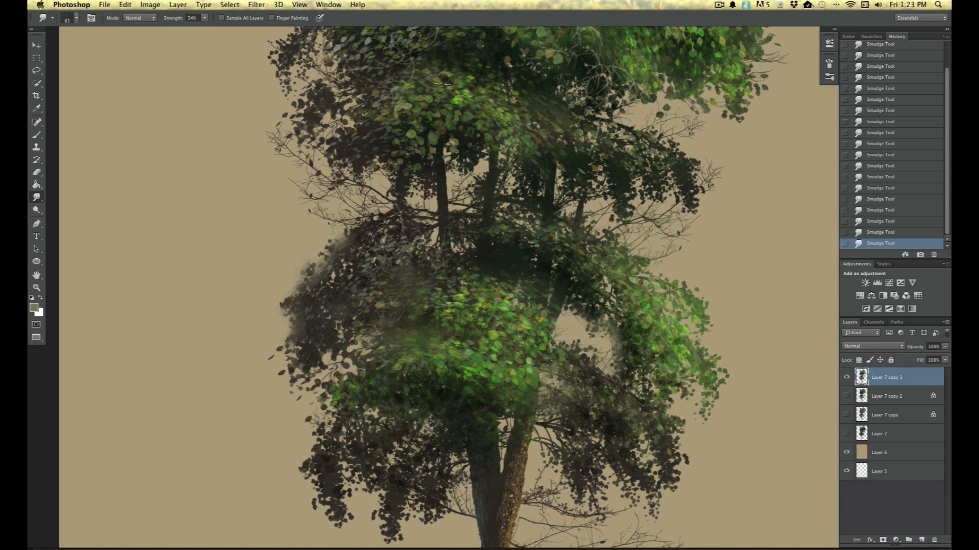
pyautogui.scroll(10, 190, 234)
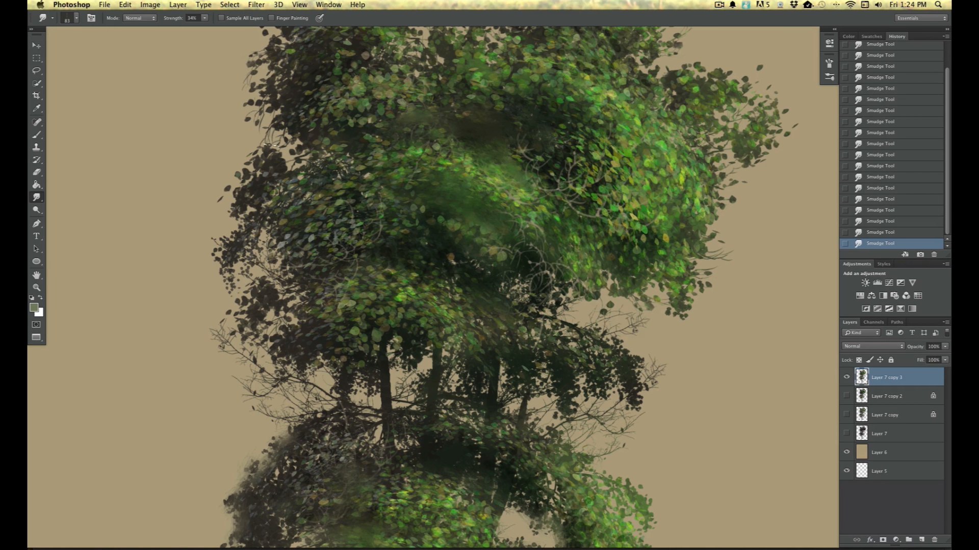
pyautogui.moveTo(130, 238); pyautogui.dragTo(103, 307)
pyautogui.moveTo(355, 341); pyautogui.dragTo(404, 345)
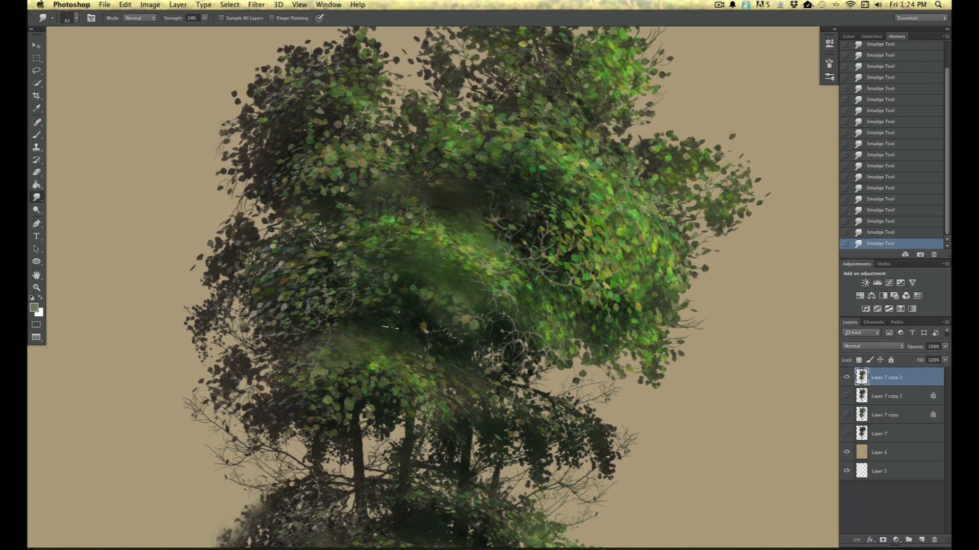
pyautogui.moveTo(435, 345); pyautogui.dragTo(448, 358)
# Step: Smudge the upper crown's right side branch, lower right edge and the notch between its top clusters to soften them
pyautogui.moveTo(666, 154)
pyautogui.mouseDown()
pyautogui.moveTo(643, 140)
pyautogui.moveTo(683, 158)
pyautogui.moveTo(707, 155)
pyautogui.moveTo(672, 189)
pyautogui.moveTo(676, 207)
pyautogui.moveTo(649, 215)
pyautogui.moveTo(703, 244)
pyautogui.mouseUp()
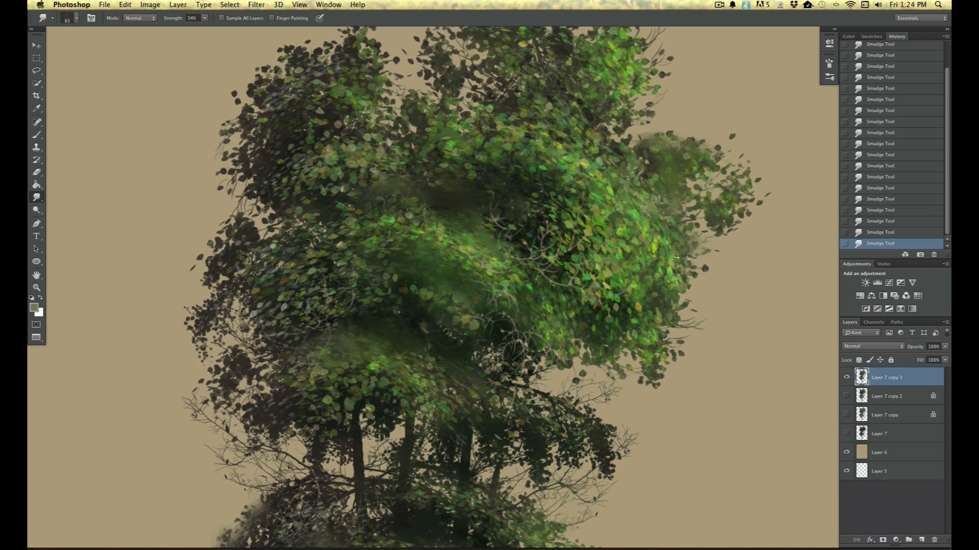
pyautogui.moveTo(664, 286)
pyautogui.mouseDown()
pyautogui.moveTo(683, 315)
pyautogui.moveTo(654, 300)
pyautogui.moveTo(648, 314)
pyautogui.moveTo(626, 302)
pyautogui.moveTo(663, 345)
pyautogui.moveTo(552, 279)
pyautogui.moveTo(630, 340)
pyautogui.moveTo(612, 330)
pyautogui.moveTo(624, 353)
pyautogui.moveTo(597, 353)
pyautogui.mouseUp()
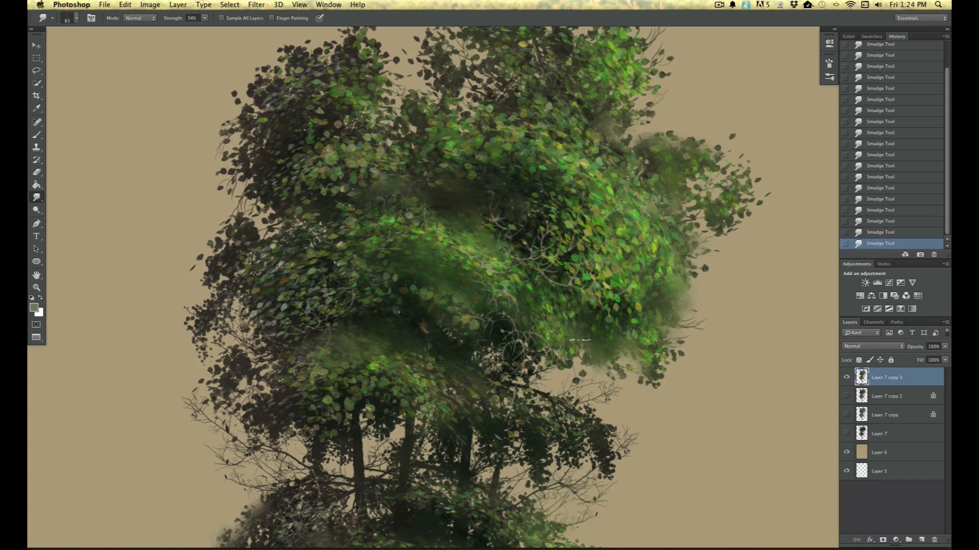
pyautogui.moveTo(408, 135)
pyautogui.mouseDown()
pyautogui.moveTo(423, 102)
pyautogui.moveTo(416, 87)
pyautogui.moveTo(449, 120)
pyautogui.mouseUp()
# Step: Smudge the shaded leaves and outline of the crown's two top clusters to soften them into the background
pyautogui.moveTo(123, 315); pyautogui.dragTo(203, 355)
pyautogui.moveTo(354, 253)
pyautogui.mouseDown()
pyautogui.moveTo(332, 236)
pyautogui.moveTo(348, 181)
pyautogui.moveTo(313, 193)
pyautogui.mouseUp()
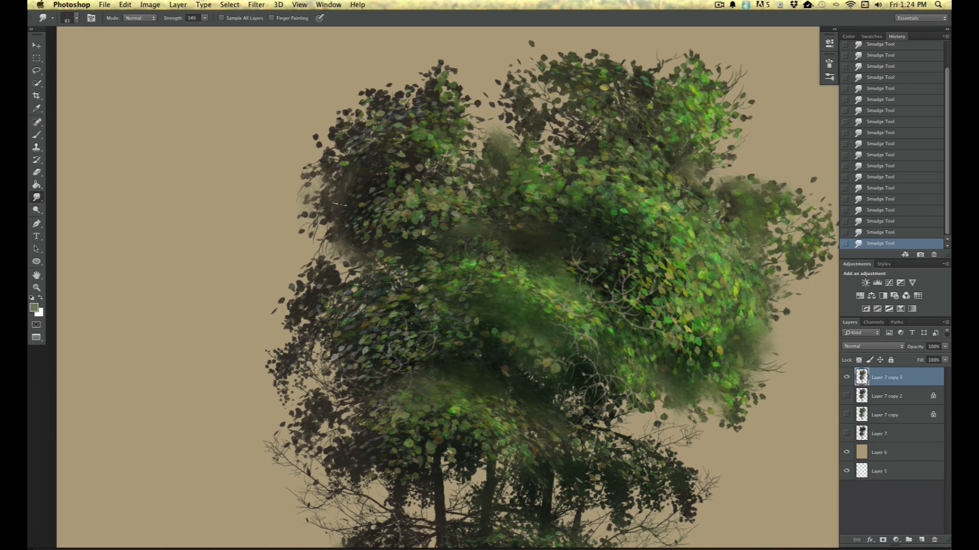
pyautogui.moveTo(393, 98)
pyautogui.mouseDown()
pyautogui.moveTo(400, 94)
pyautogui.moveTo(442, 73)
pyautogui.moveTo(477, 109)
pyautogui.moveTo(459, 111)
pyautogui.moveTo(468, 129)
pyautogui.moveTo(465, 154)
pyautogui.mouseUp()
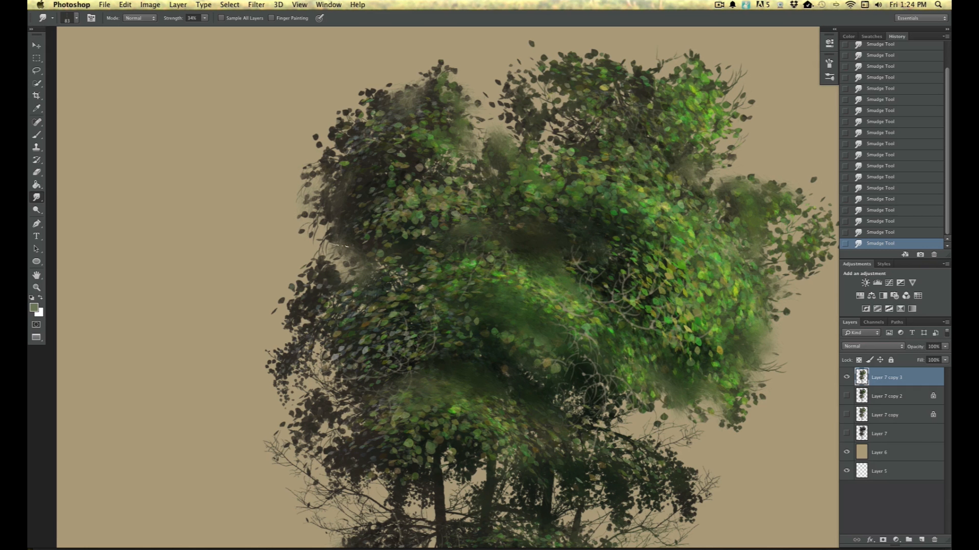
pyautogui.moveTo(602, 88)
pyautogui.mouseDown()
pyautogui.moveTo(619, 96)
pyautogui.moveTo(601, 88)
pyautogui.mouseUp()
# Step: Smudge the left edge of the trunk upward to soften it beneath the lower crown
pyautogui.press('super+minus')
pyautogui.press('super+minus')
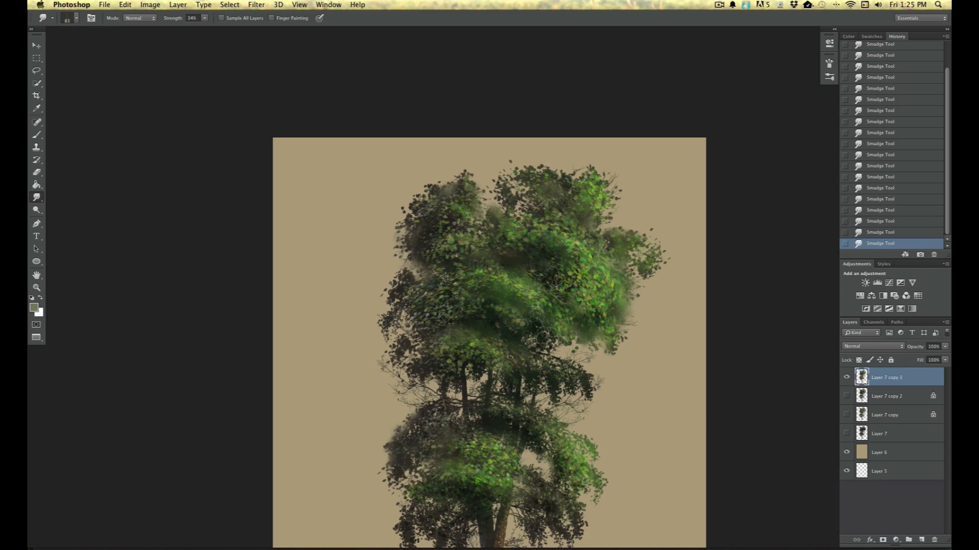
pyautogui.scroll(-5, 145, 255)
pyautogui.hscroll(3, 145, 254)
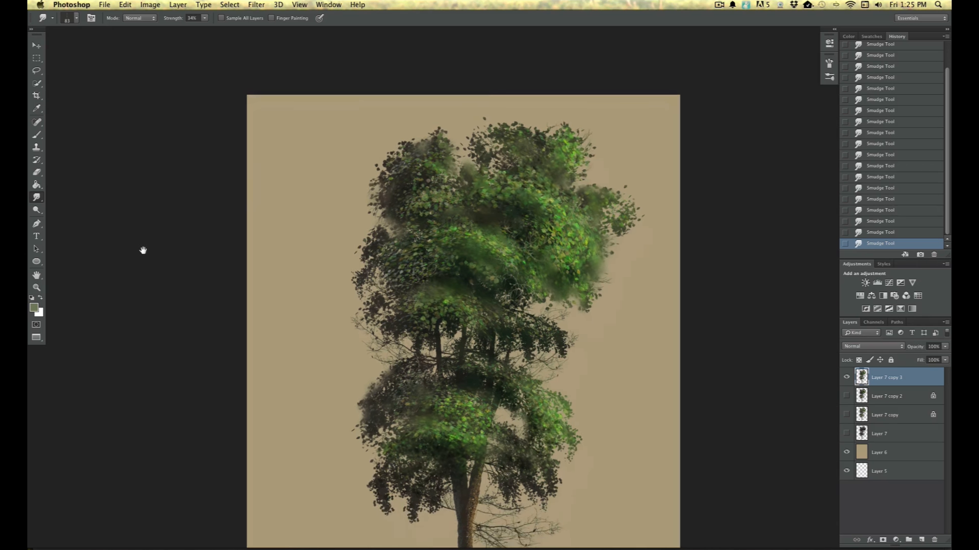
pyautogui.moveTo(460, 303); pyautogui.dragTo(474, 313)
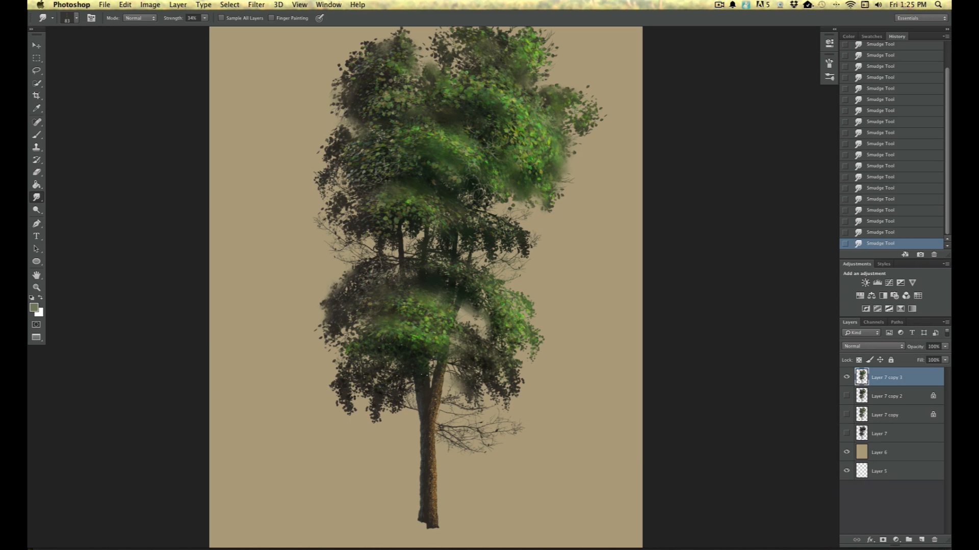
pyautogui.moveTo(421, 460); pyautogui.dragTo(418, 402)
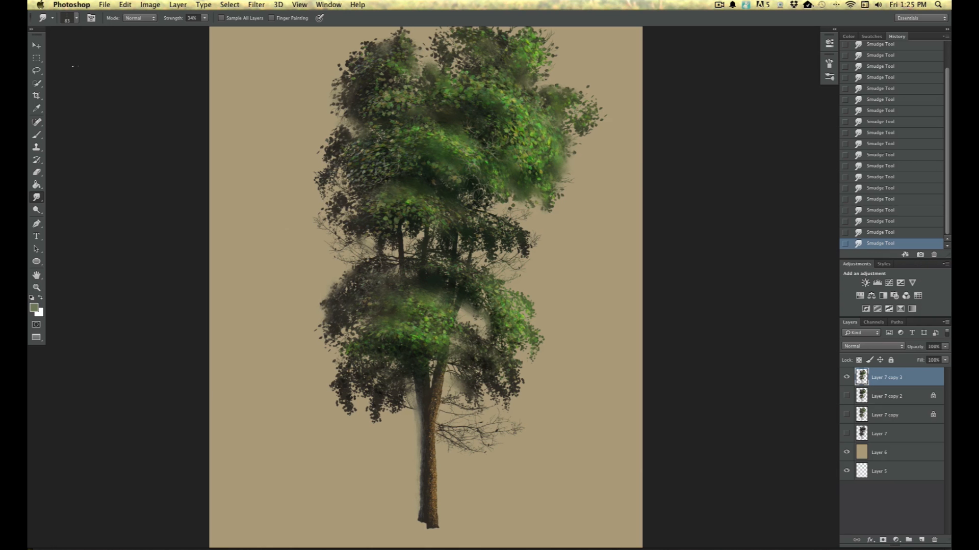
# Step: Switch to the Brush tool with the 47 px leaf tip and set the foreground colour to yellow-green #b7c940
pyautogui.press('b')
pyautogui.click(76, 18)
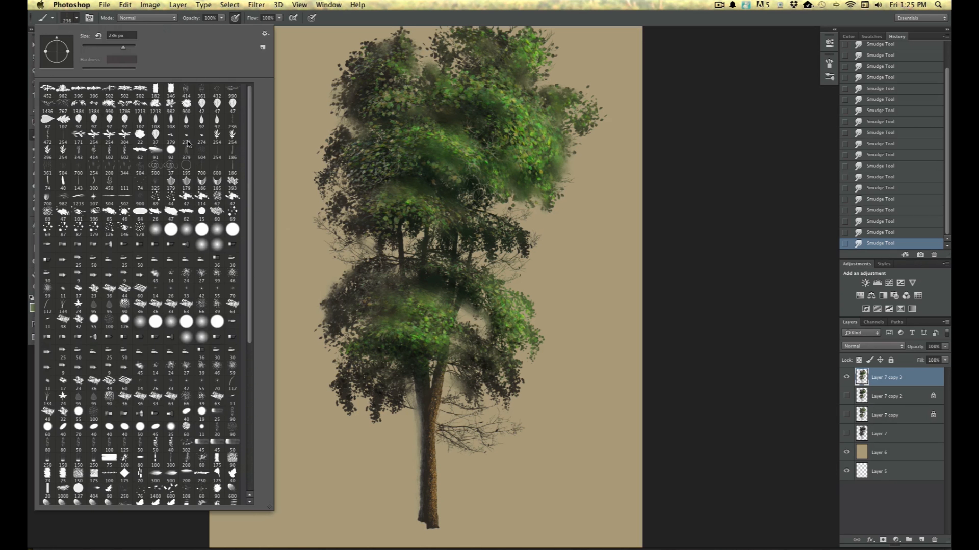
pyautogui.click(233, 105)
pyautogui.click(726, 214)
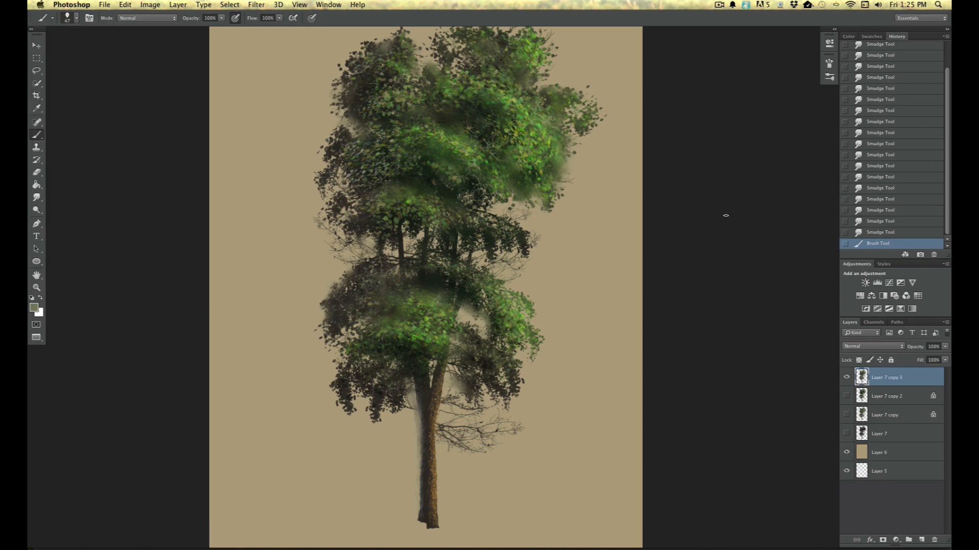
pyautogui.click(34, 308)
pyautogui.click(168, 223)
pyautogui.click(117, 149)
pyautogui.click(243, 120)
# Step: Dab yellow-green leaves along the top of the leaf cluster in the middle of the tree
pyautogui.click(457, 211)
pyautogui.click(418, 194)
pyautogui.click(408, 193)
pyautogui.click(397, 195)
pyautogui.click(386, 200)
pyautogui.click(469, 221)
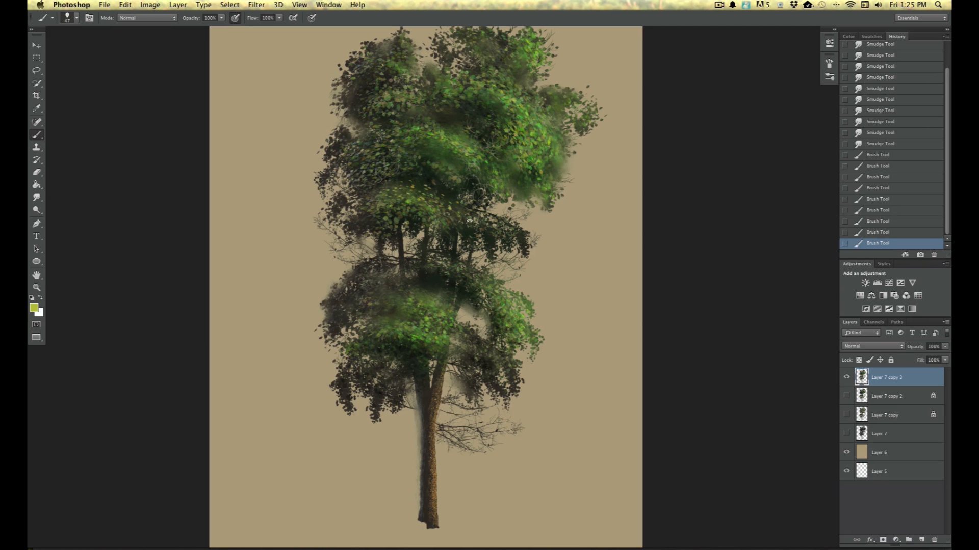
# Step: Add yellow-green leaves across the centre and right side of the upper crown, including the right side branch
pyautogui.click(474, 173)
pyautogui.click(473, 162)
pyautogui.click(471, 152)
pyautogui.click(470, 143)
pyautogui.click(471, 138)
pyautogui.click(472, 133)
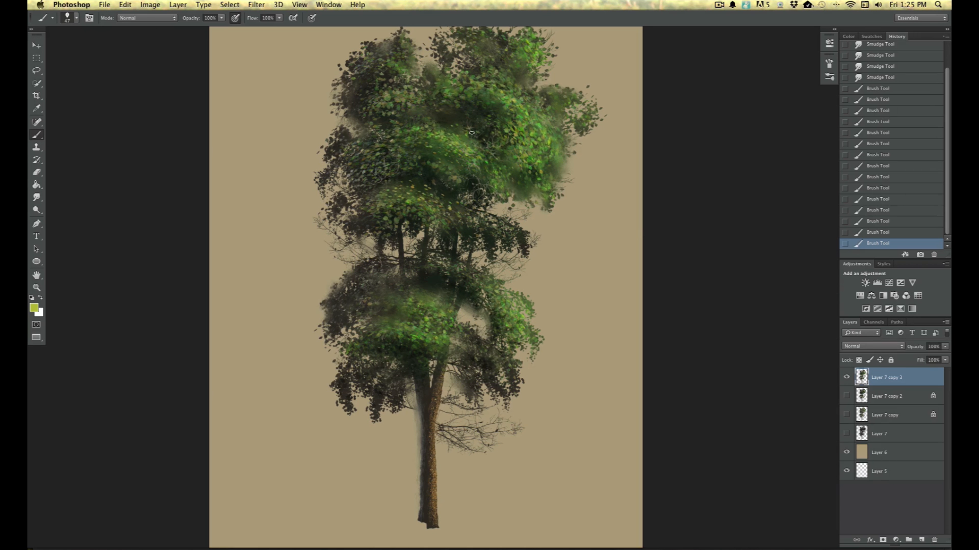
pyautogui.click(553, 177)
pyautogui.click(554, 177)
pyautogui.click(554, 177)
pyautogui.click(535, 192)
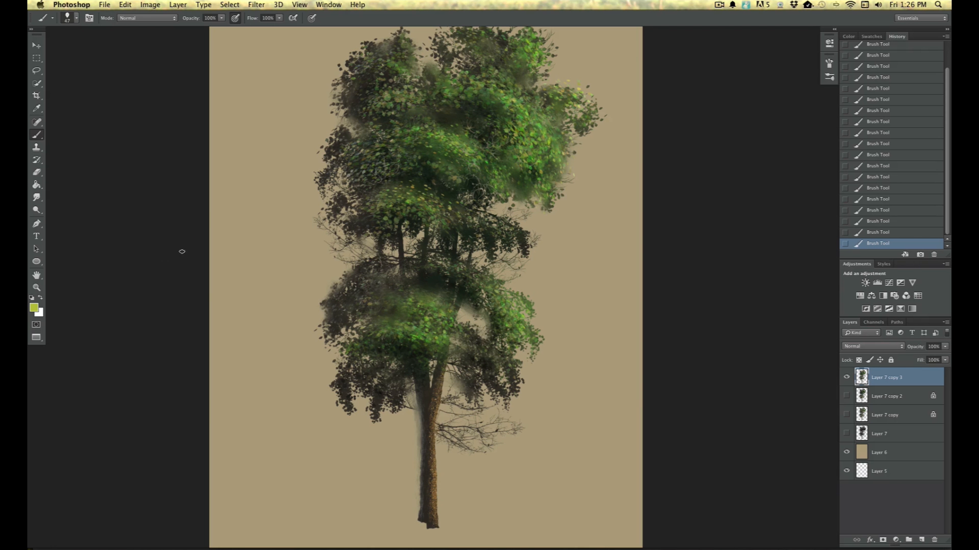
# Step: Paint yellow-green highlight leaves over the two clusters at the very top of the crown
pyautogui.moveTo(183, 249); pyautogui.dragTo(147, 352)
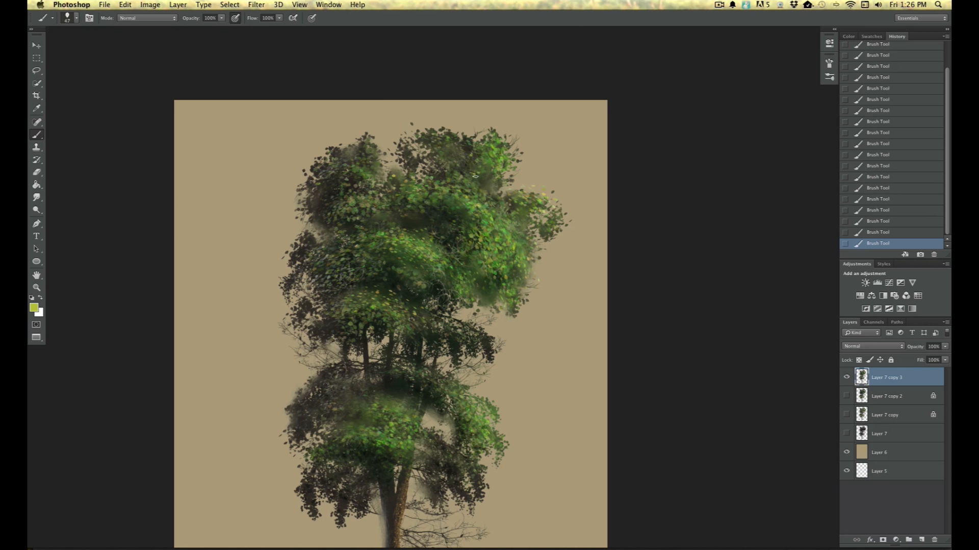
pyautogui.moveTo(426, 147)
pyautogui.mouseDown()
pyautogui.moveTo(452, 148)
pyautogui.moveTo(417, 135)
pyautogui.mouseUp()
pyautogui.moveTo(342, 152)
pyautogui.mouseDown()
pyautogui.moveTo(365, 153)
pyautogui.moveTo(329, 162)
pyautogui.mouseUp()
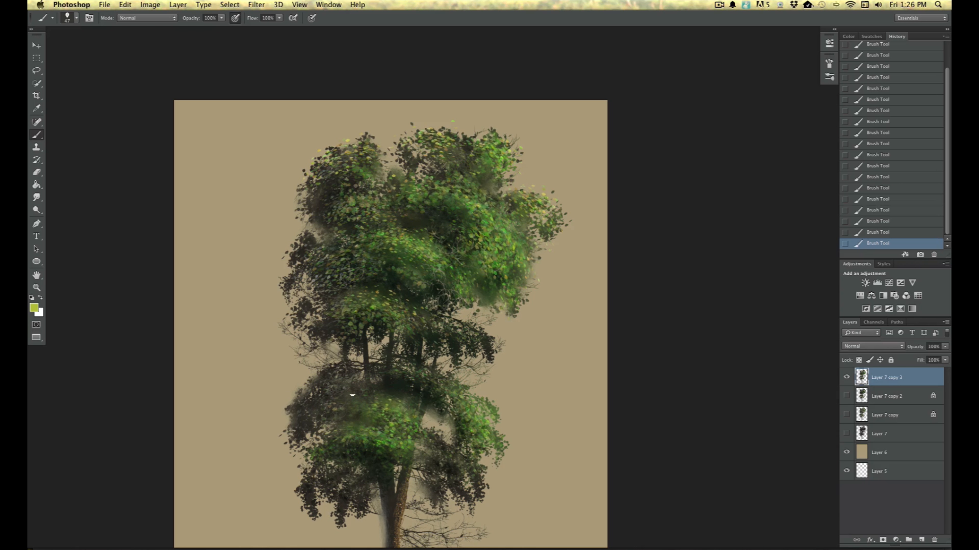
# Step: Set the foreground colour to grey #7f8172 and dab leaves over the lower crown's shaded left side
pyautogui.click(38, 311)
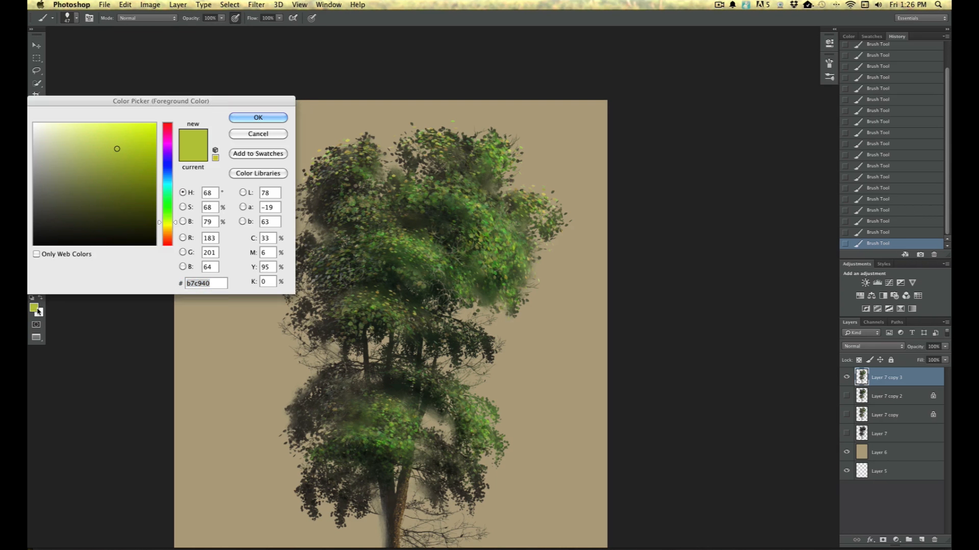
pyautogui.moveTo(81, 200); pyautogui.dragTo(47, 183)
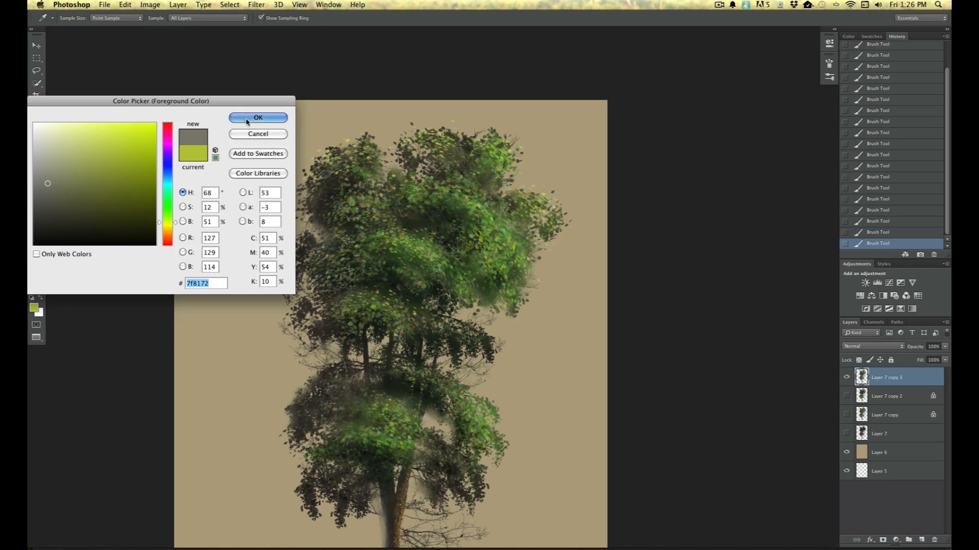
pyautogui.click(248, 119)
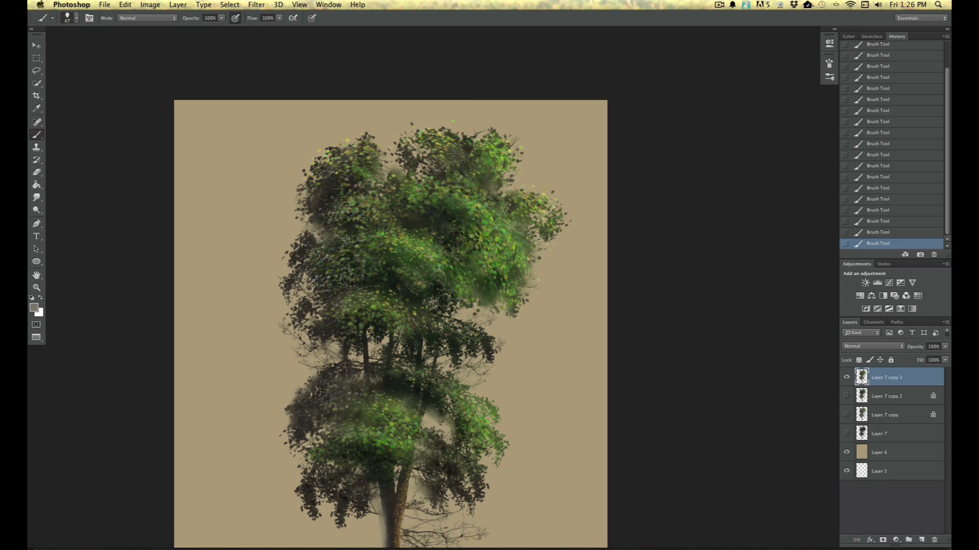
# Step: Choose the 767 px branch tip, resize it to 379 px and stamp grey branches in the upper crown's dark hollow
pyautogui.press('super+plus')
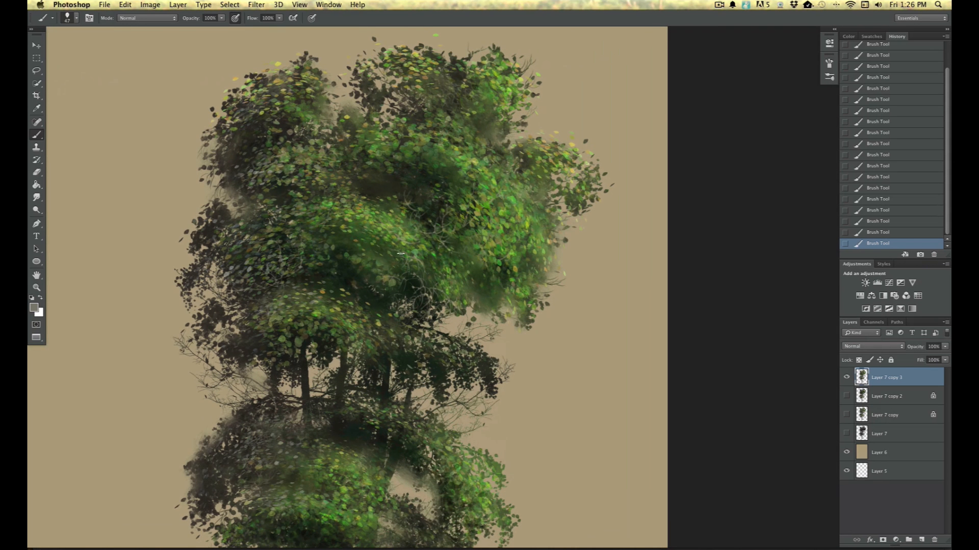
pyautogui.click(34, 308)
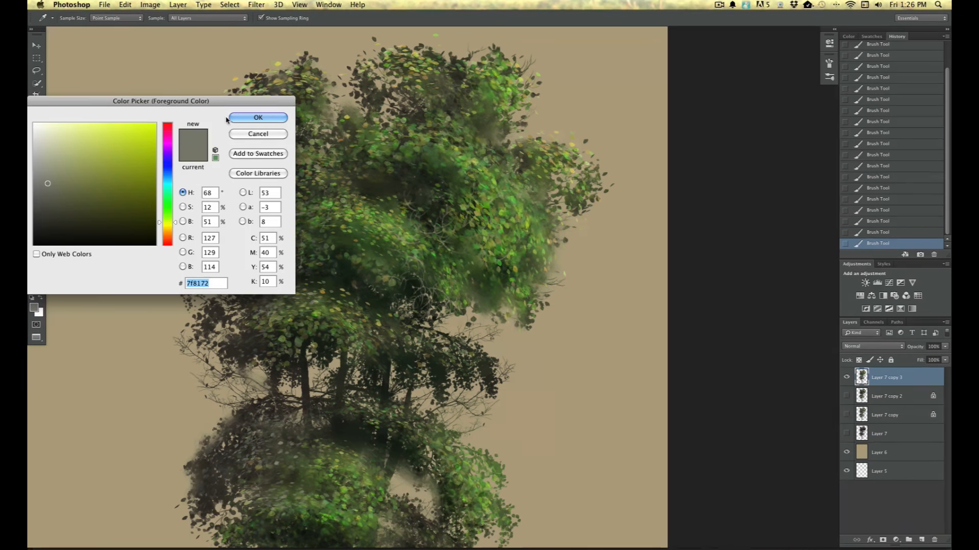
pyautogui.press('Return')
pyautogui.click(76, 18)
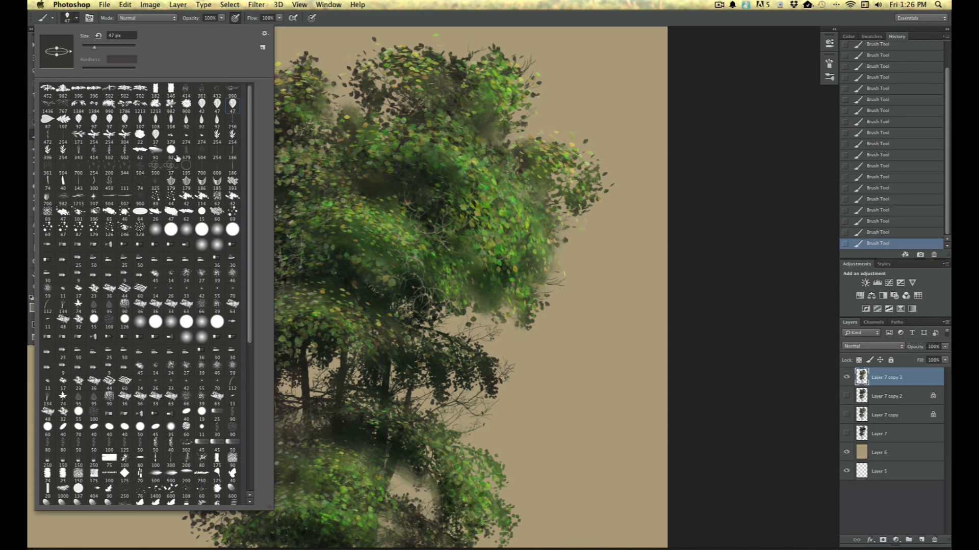
pyautogui.click(61, 108)
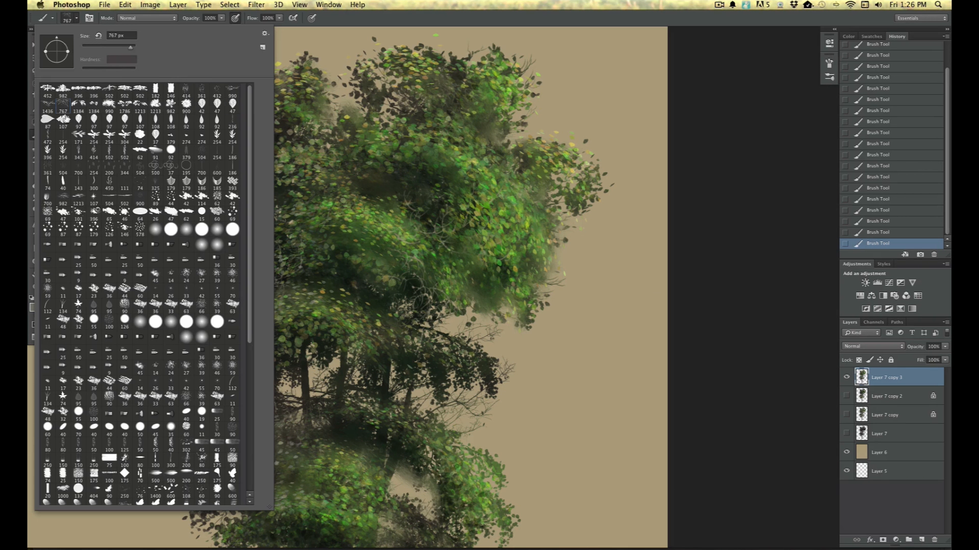
pyautogui.click(121, 48)
pyautogui.click(415, 192)
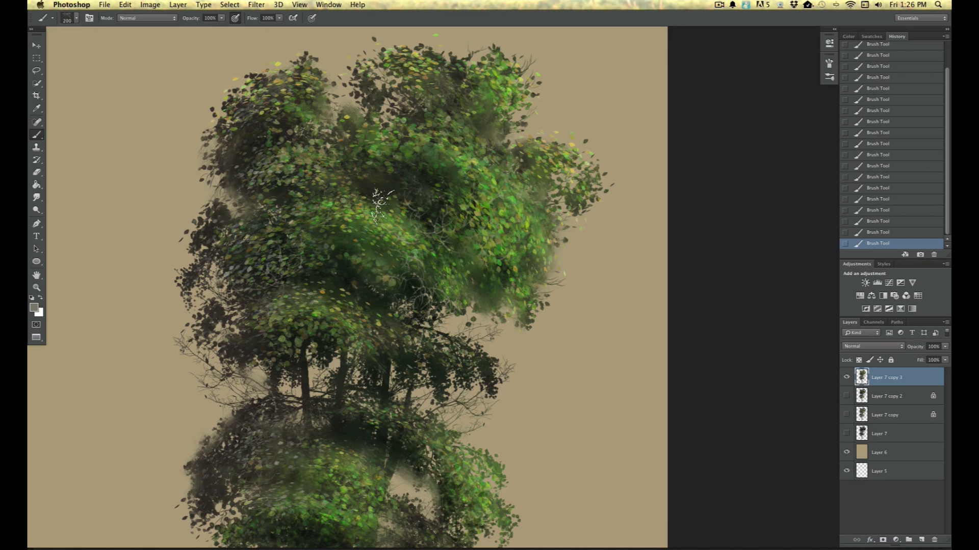
pyautogui.click(77, 18)
pyautogui.click(128, 48)
pyautogui.click(386, 186)
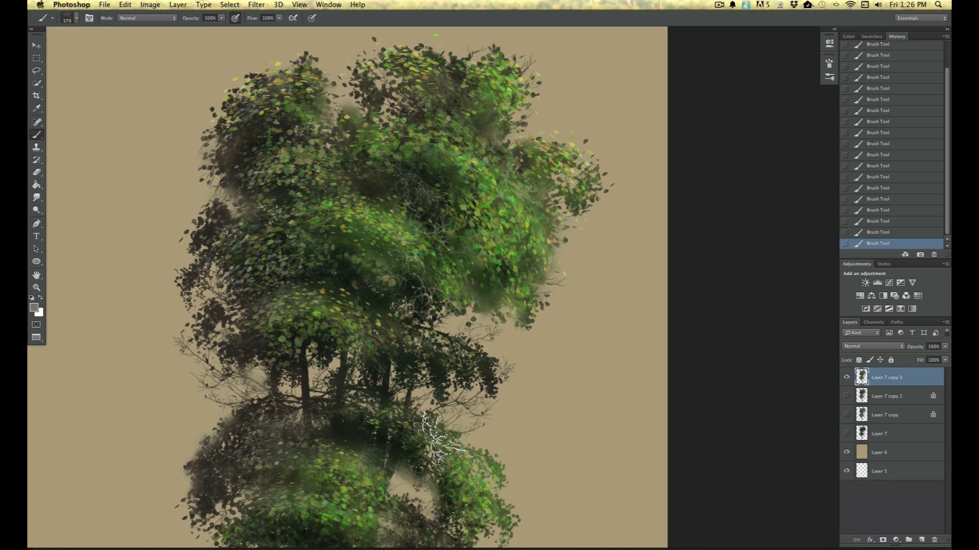
# Step: Set the brush to Multiply mode at 61% opacity with a soft round tip of 150 px
pyautogui.click(34, 308)
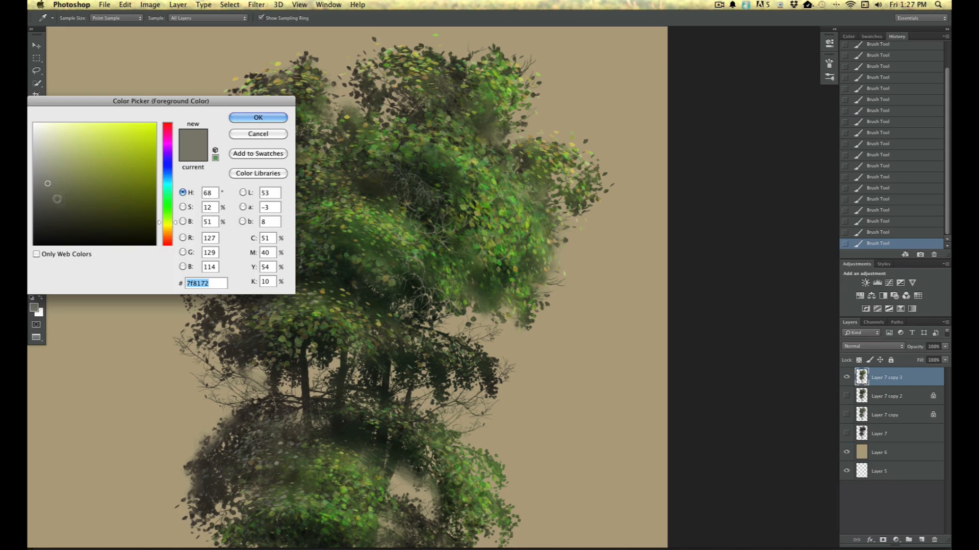
pyautogui.click(247, 120)
pyautogui.click(136, 18)
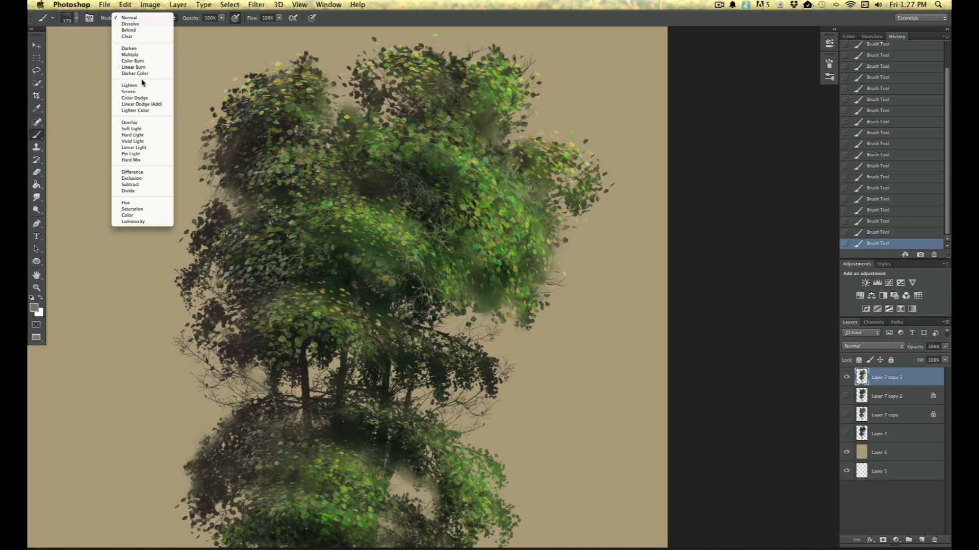
pyautogui.click(124, 56)
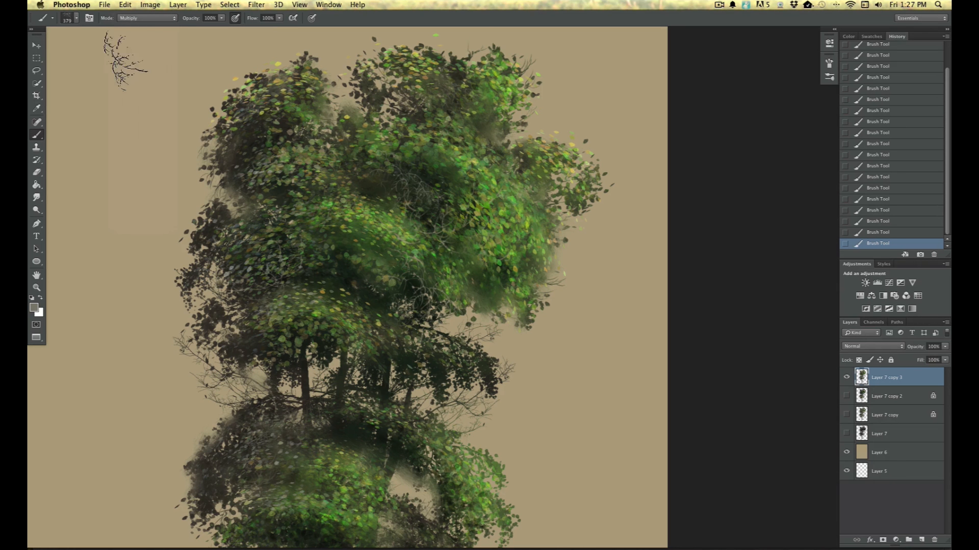
pyautogui.click(76, 18)
pyautogui.click(155, 230)
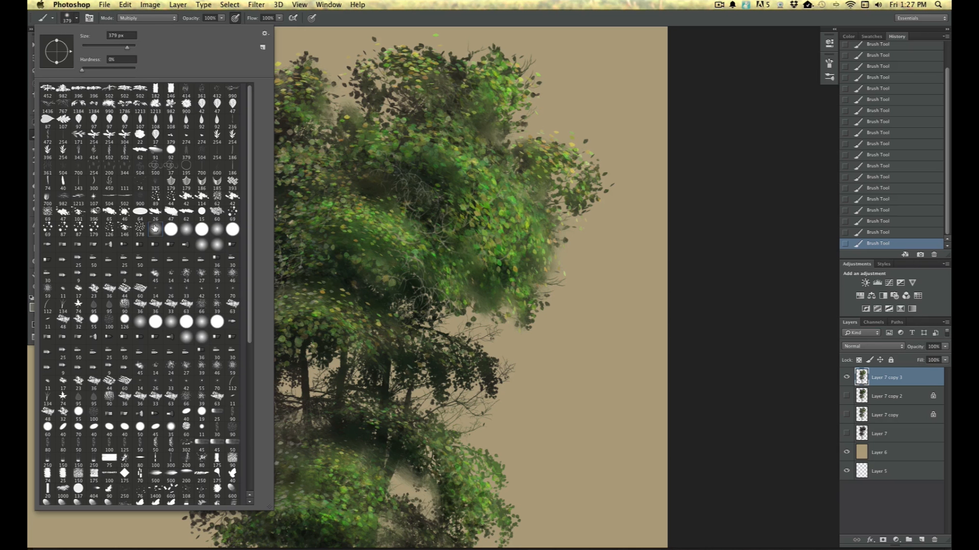
pyautogui.moveTo(121, 47); pyautogui.dragTo(116, 46)
pyautogui.click(221, 18)
pyautogui.moveTo(225, 27); pyautogui.dragTo(204, 28)
# Step: Darken the hollow around the stamped branches in the upper crown, reducing the brush size to 74 px for the finer strokes
pyautogui.moveTo(407, 190)
pyautogui.mouseDown()
pyautogui.moveTo(428, 207)
pyautogui.moveTo(407, 180)
pyautogui.moveTo(417, 214)
pyautogui.moveTo(426, 211)
pyautogui.moveTo(410, 190)
pyautogui.mouseUp()
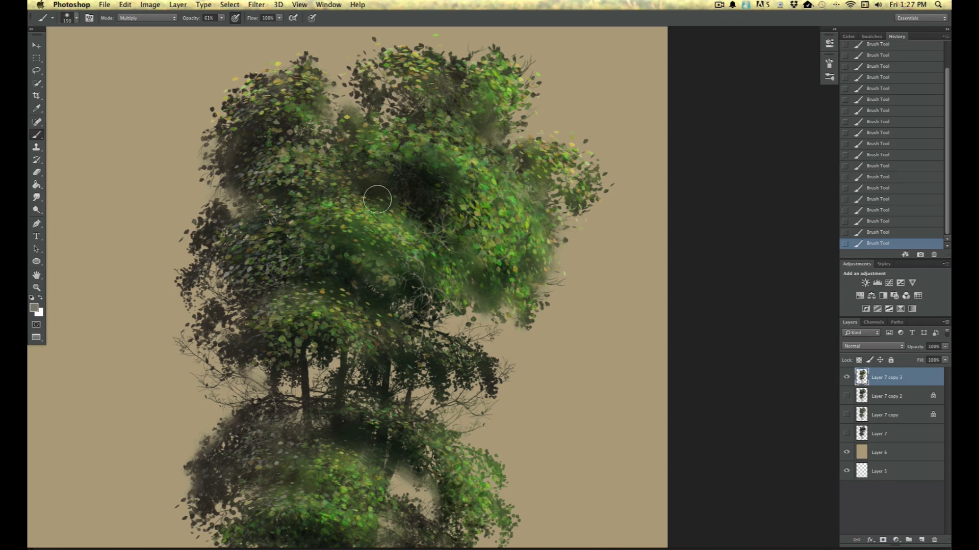
pyautogui.click(76, 18)
pyautogui.moveTo(104, 46); pyautogui.dragTo(100, 46)
pyautogui.click(423, 182)
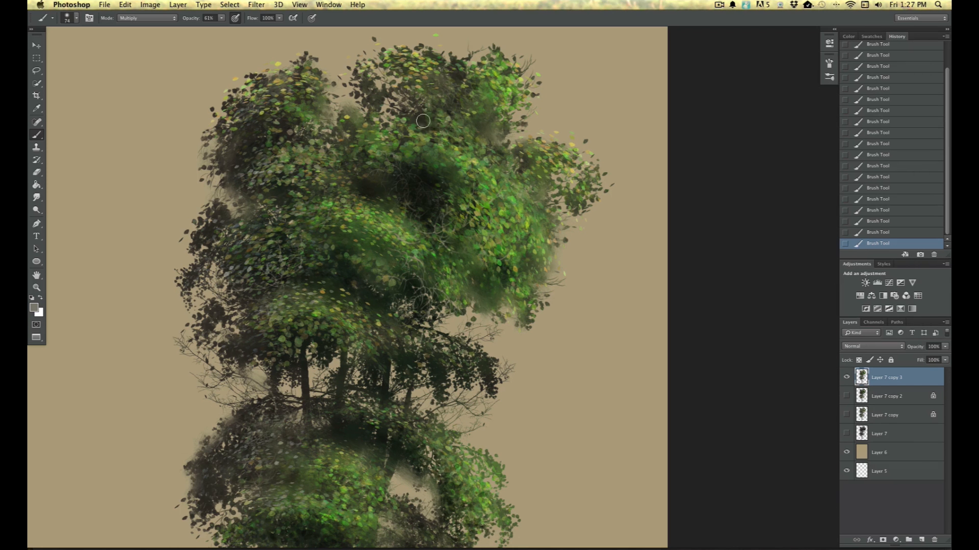
# Step: Lock the transparent pixels of Layer 7 copy 3 and darken the underside of the upper crown's right foliage mass
pyautogui.click(859, 360)
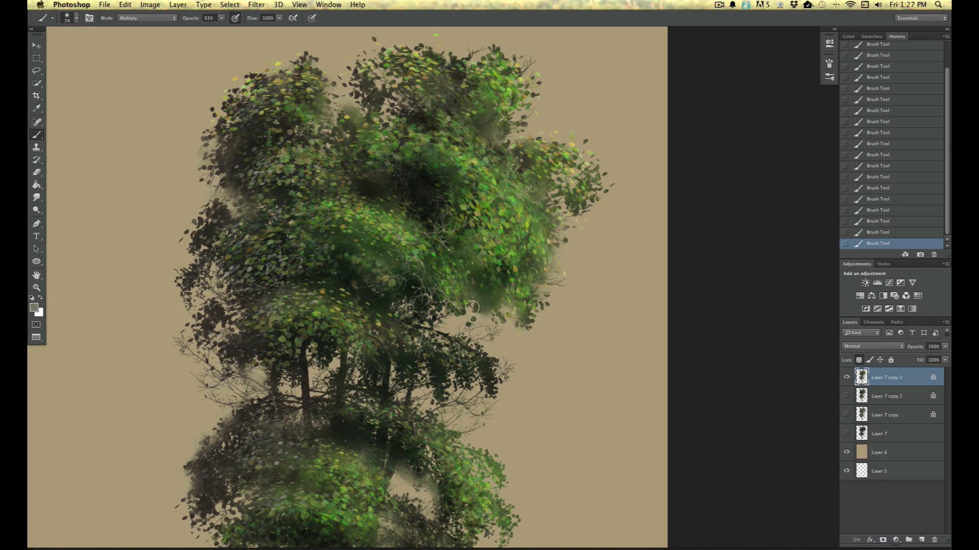
pyautogui.moveTo(480, 312)
pyautogui.mouseDown()
pyautogui.moveTo(505, 291)
pyautogui.moveTo(508, 305)
pyautogui.mouseUp()
pyautogui.moveTo(424, 280)
pyautogui.mouseDown()
pyautogui.moveTo(427, 262)
pyautogui.moveTo(415, 255)
pyautogui.mouseUp()
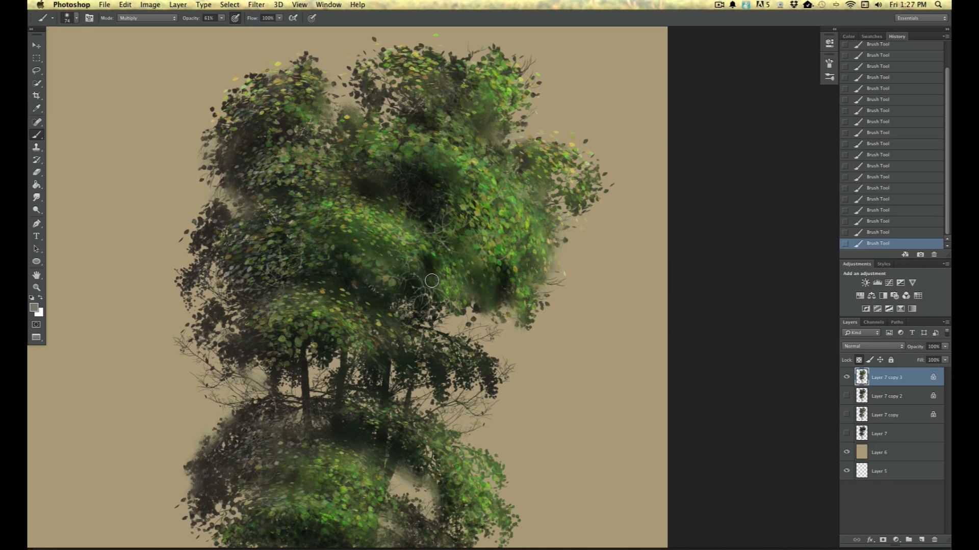
# Step: Enable pen-pressure brush size and darken the gaps between foliage clumps in the middle of the crown
pyautogui.click(312, 20)
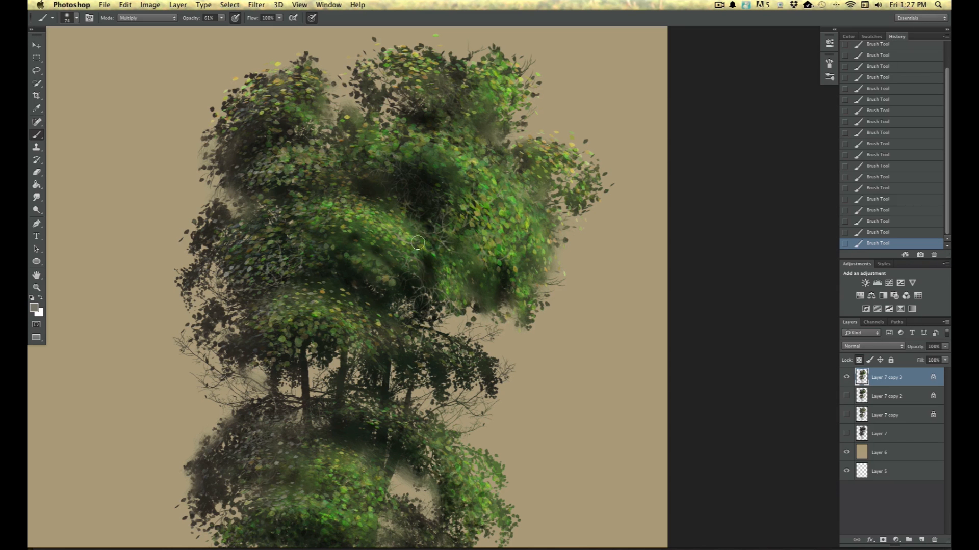
pyautogui.press('super+minus')
pyautogui.press('super+minus')
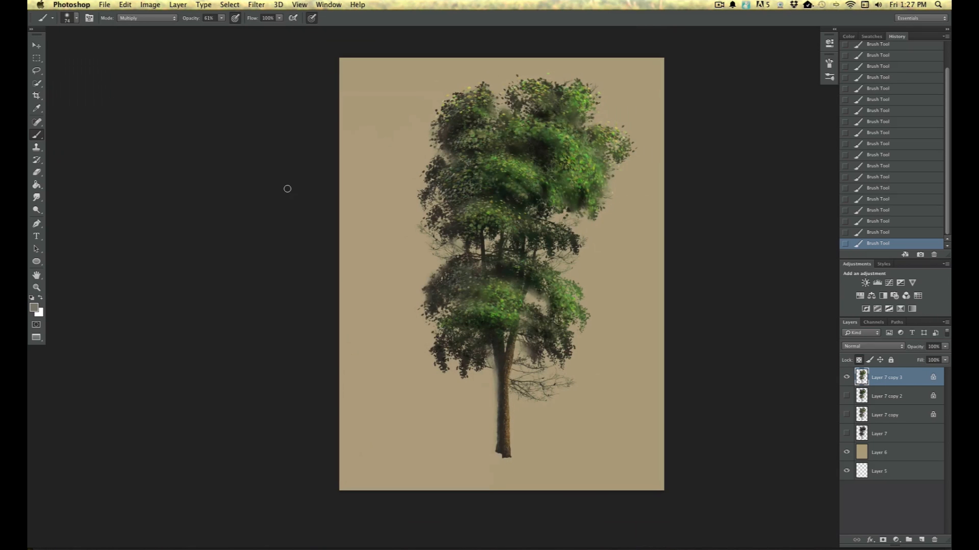
# Step: Choose the 47 px leaf brush tip and set the brush to Normal mode at 88% opacity
pyautogui.press('super+plus')
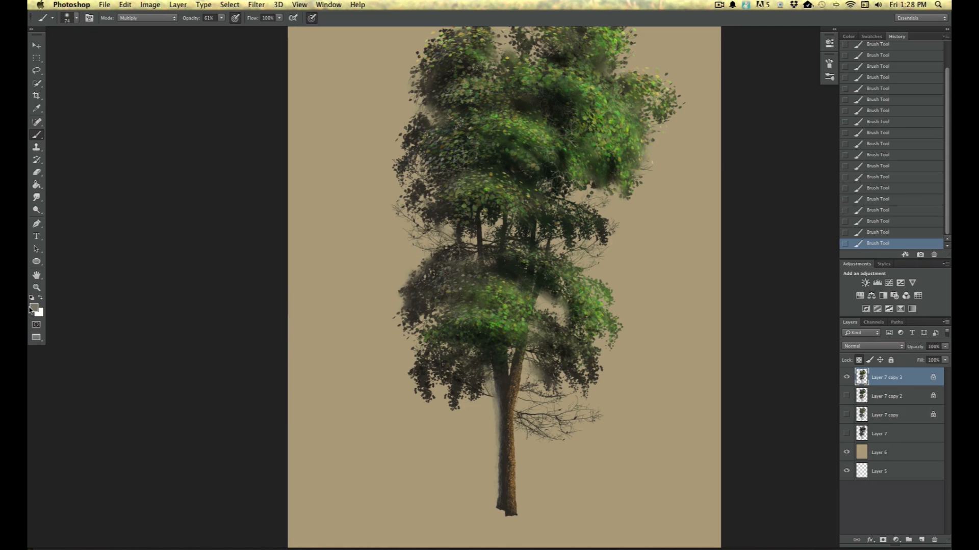
pyautogui.rightClick(76, 36)
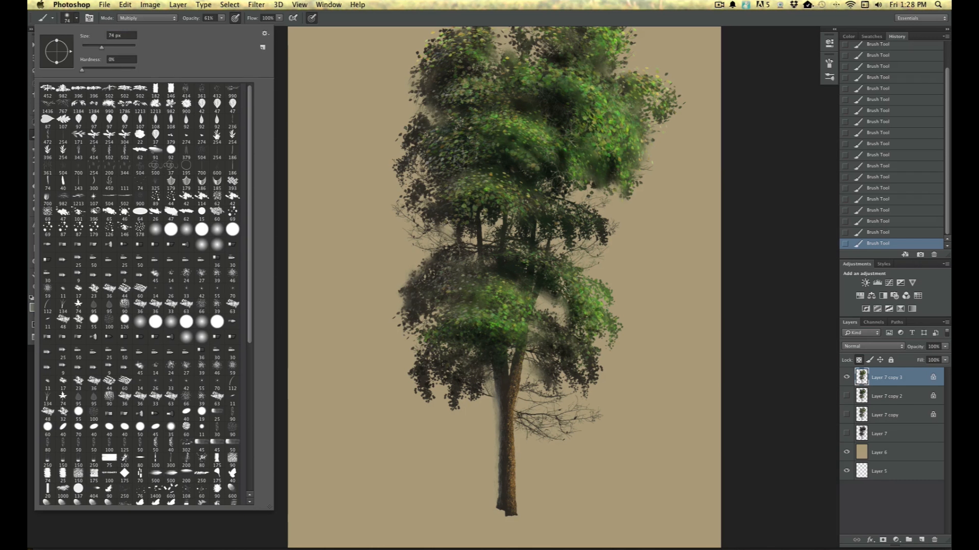
pyautogui.click(233, 105)
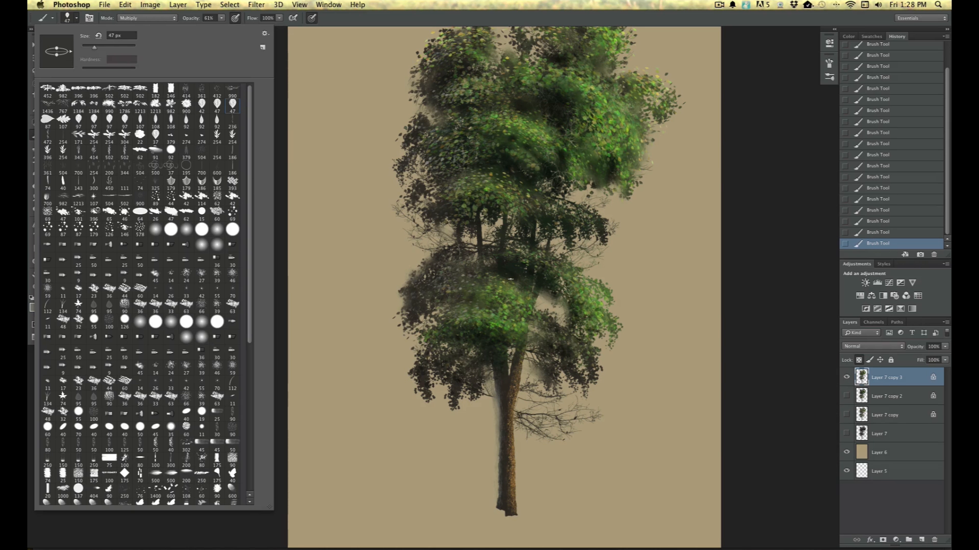
pyautogui.click(510, 279)
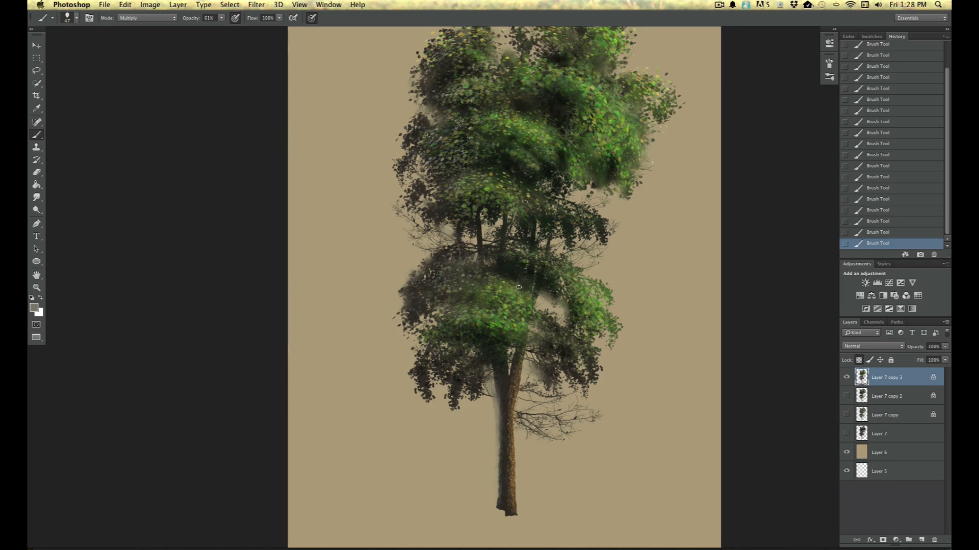
pyautogui.click(222, 17)
pyautogui.moveTo(220, 27); pyautogui.dragTo(235, 27)
pyautogui.click(517, 289)
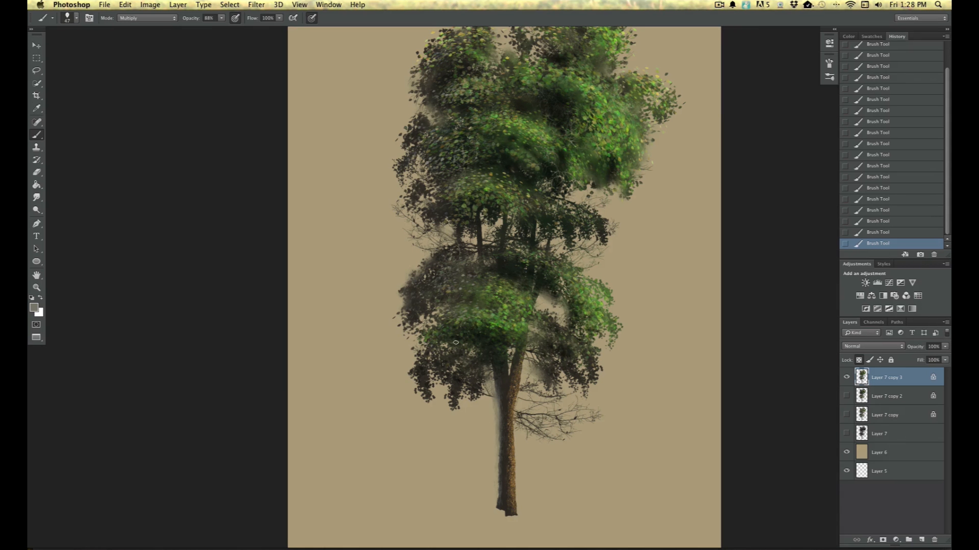
pyautogui.click(131, 18)
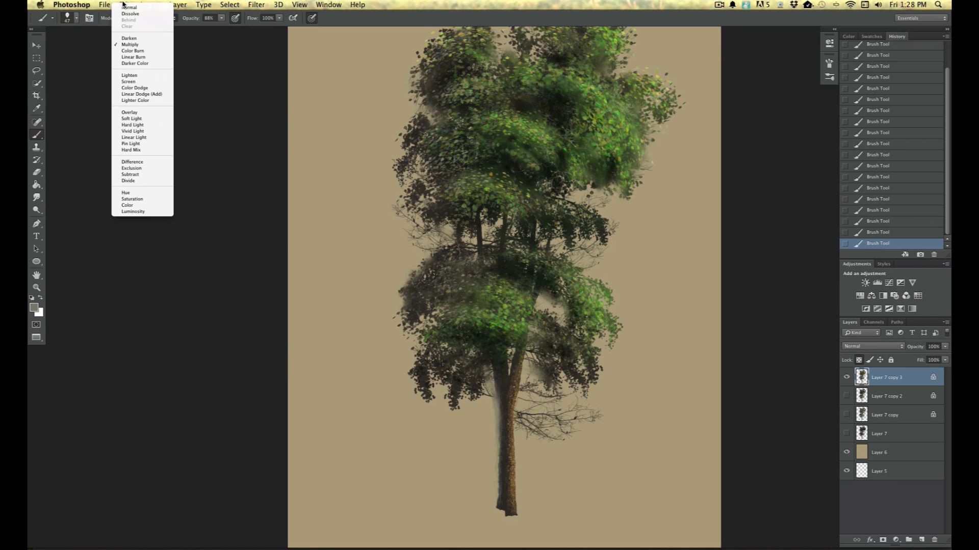
pyautogui.click(125, 7)
pyautogui.click(76, 19)
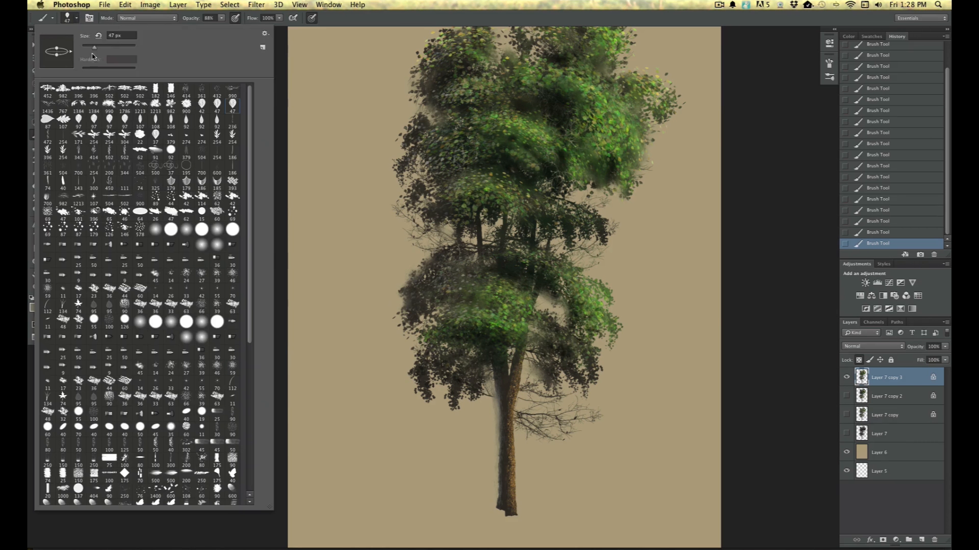
pyautogui.click(76, 18)
# Step: Set the foreground color to yellow-green #a2b521 and scatter highlight leaves over the lower crown's foliage
pyautogui.click(33, 307)
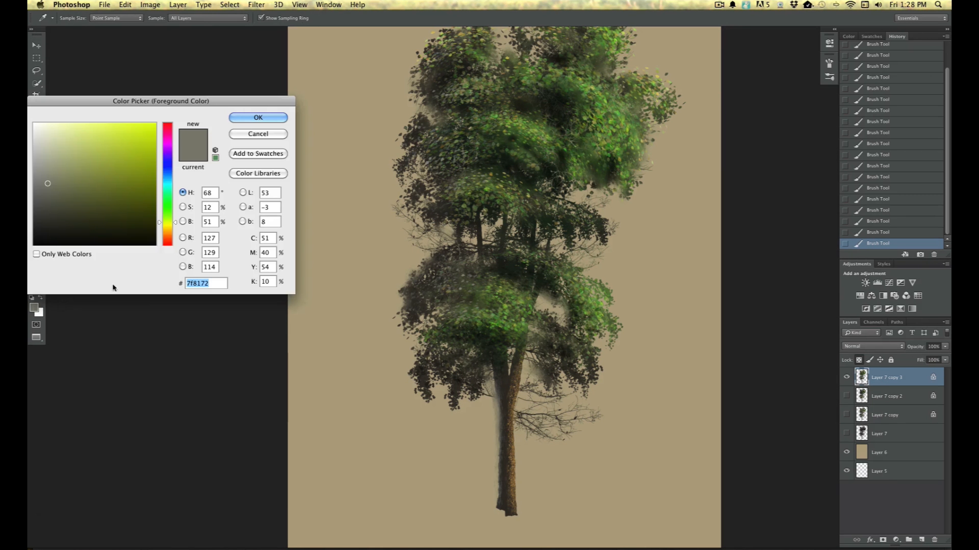
pyautogui.click(134, 158)
pyautogui.click(237, 118)
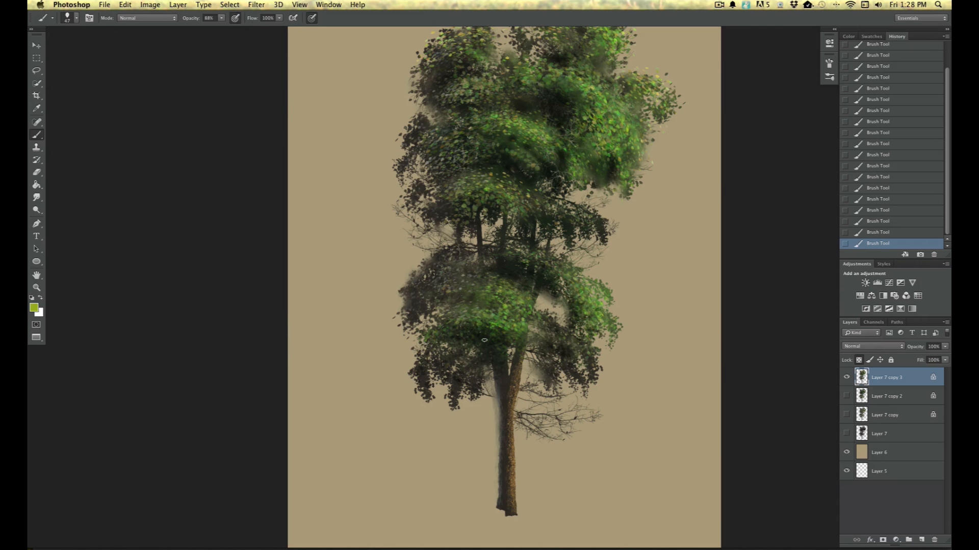
pyautogui.moveTo(573, 338); pyautogui.dragTo(563, 340)
pyautogui.scroll(2, 451, 119)
pyautogui.moveTo(173, 197); pyautogui.dragTo(129, 273)
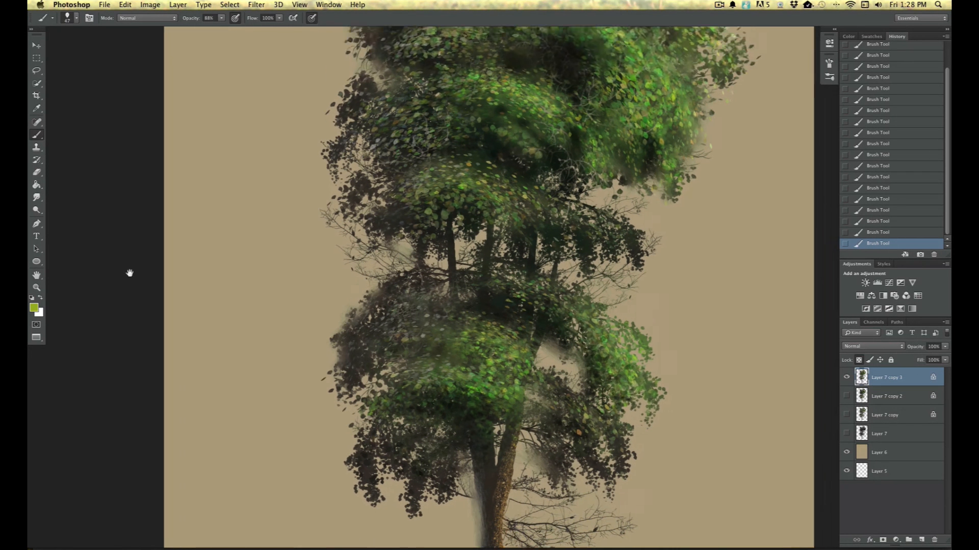
pyautogui.moveTo(458, 376); pyautogui.dragTo(367, 374)
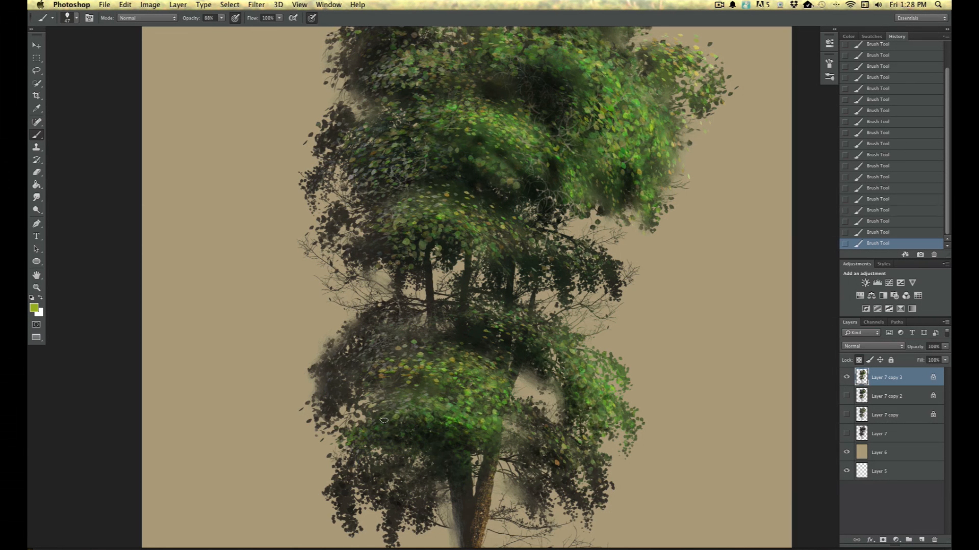
pyautogui.press('super+minus')
pyautogui.press('super+minus')
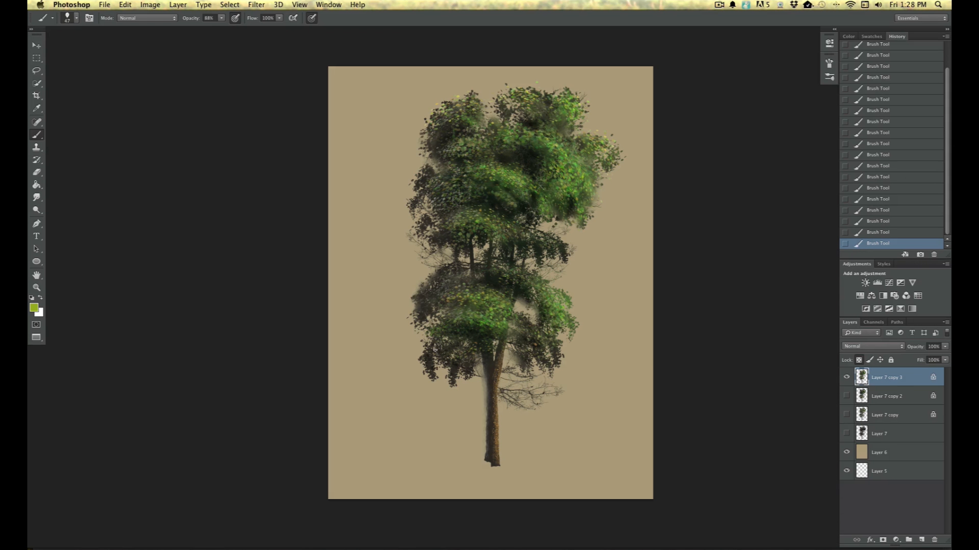
# Step: Add a new layer directly above Layer 6 and set the foreground color to dark olive green #566f38
pyautogui.click(886, 455)
pyautogui.click(920, 540)
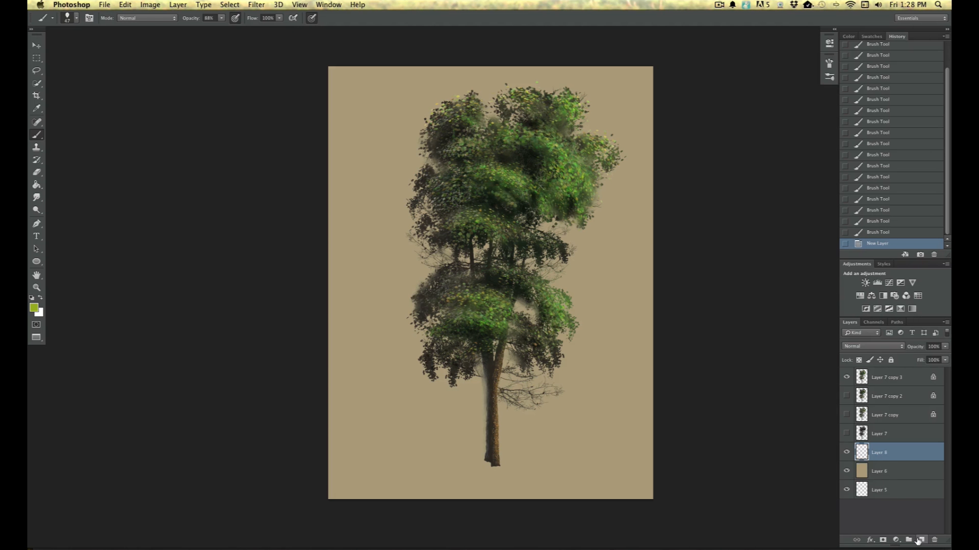
pyautogui.click(34, 307)
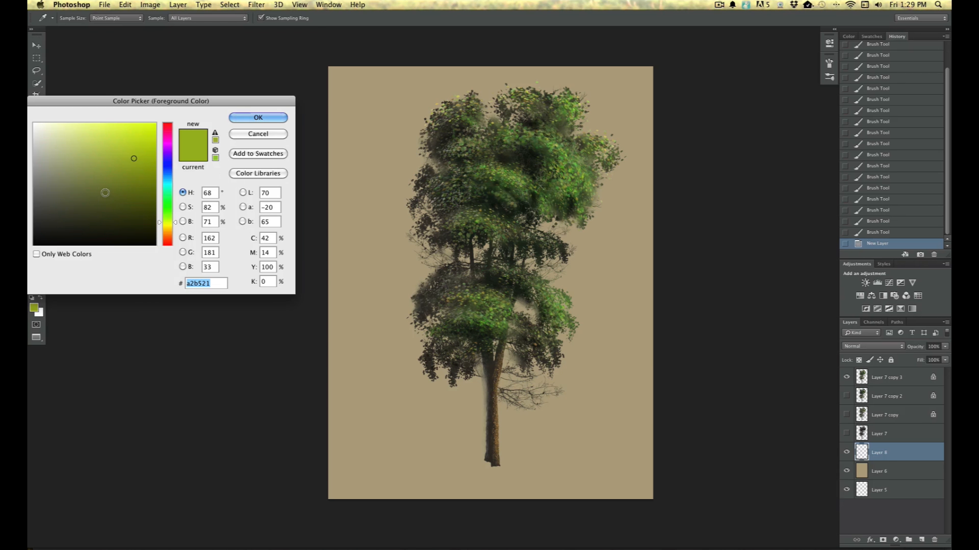
pyautogui.click(167, 216)
pyautogui.click(94, 192)
pyautogui.press('Return')
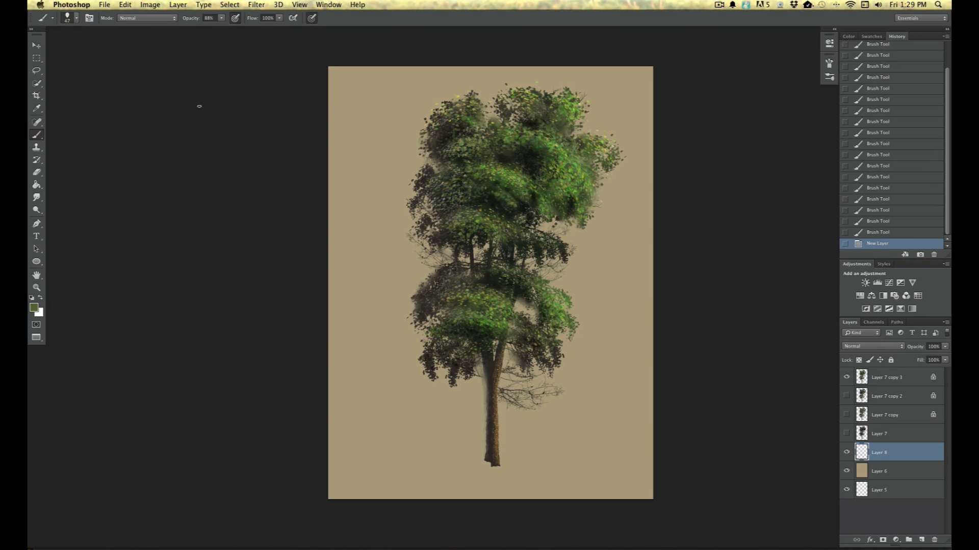
# Step: Choose the 236 px grass brush tip and set it to 100% opacity without pen-pressure opacity
pyautogui.click(76, 18)
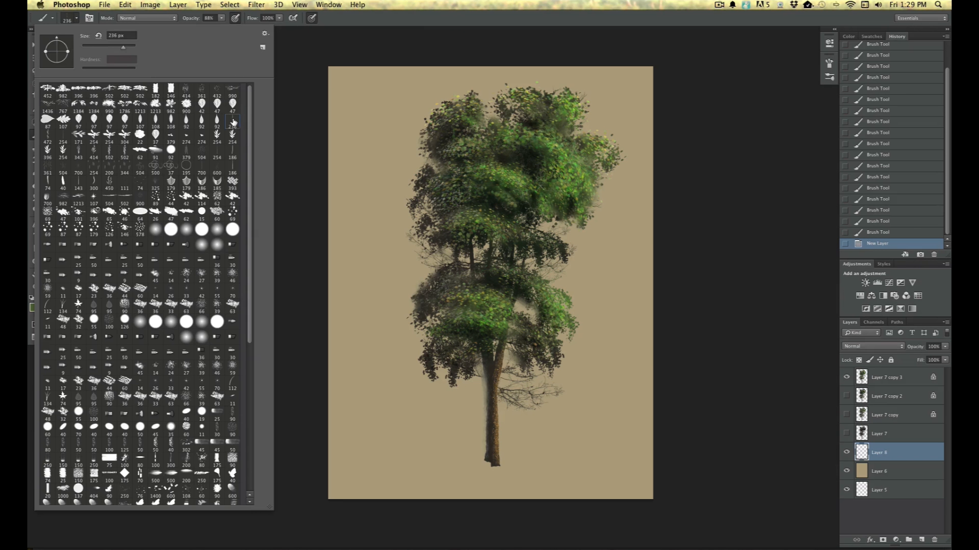
pyautogui.click(296, 271)
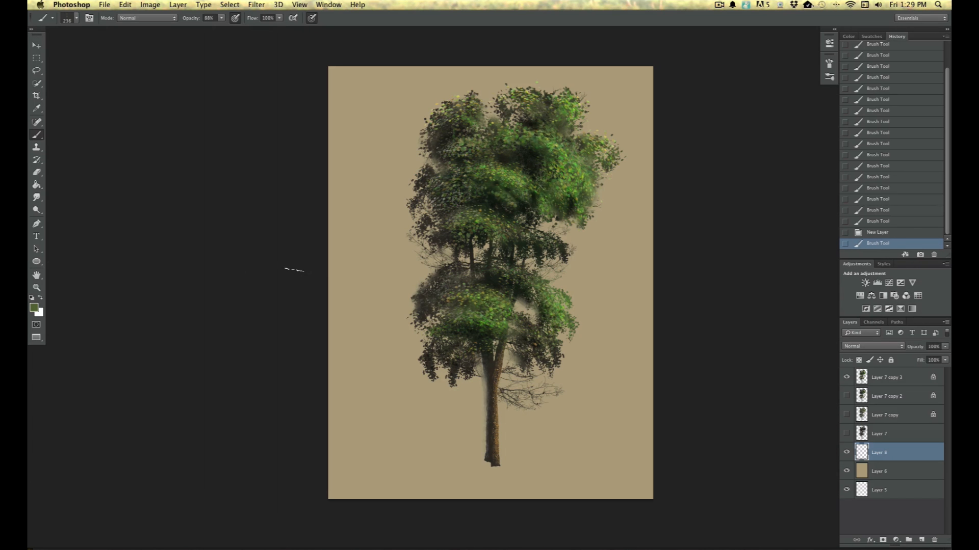
pyautogui.click(235, 19)
pyautogui.press('super+plus')
pyautogui.press('super+plus')
pyautogui.scroll(-10, 209, 275)
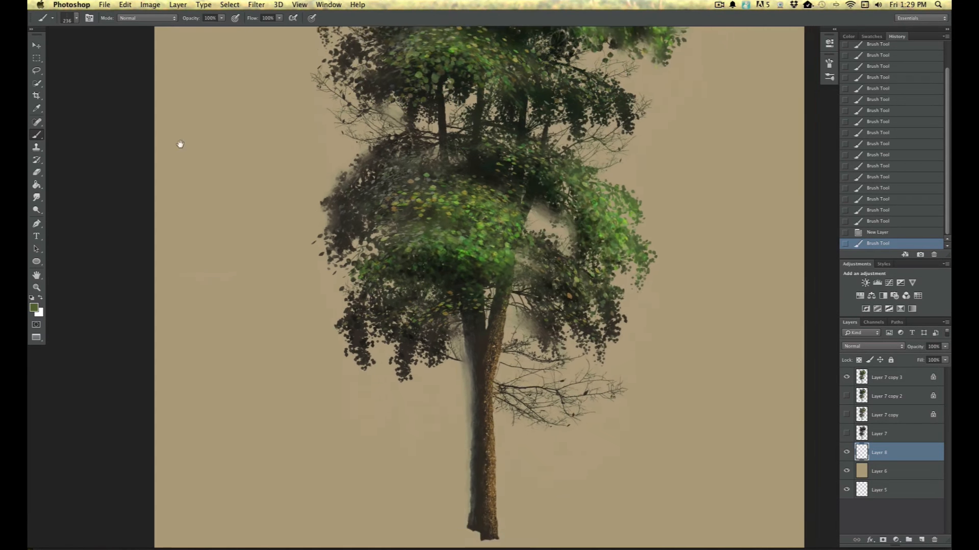
# Step: Set the foreground color to grey-green #6a7859 and try grass strokes beside the base of the trunk
pyautogui.click(33, 309)
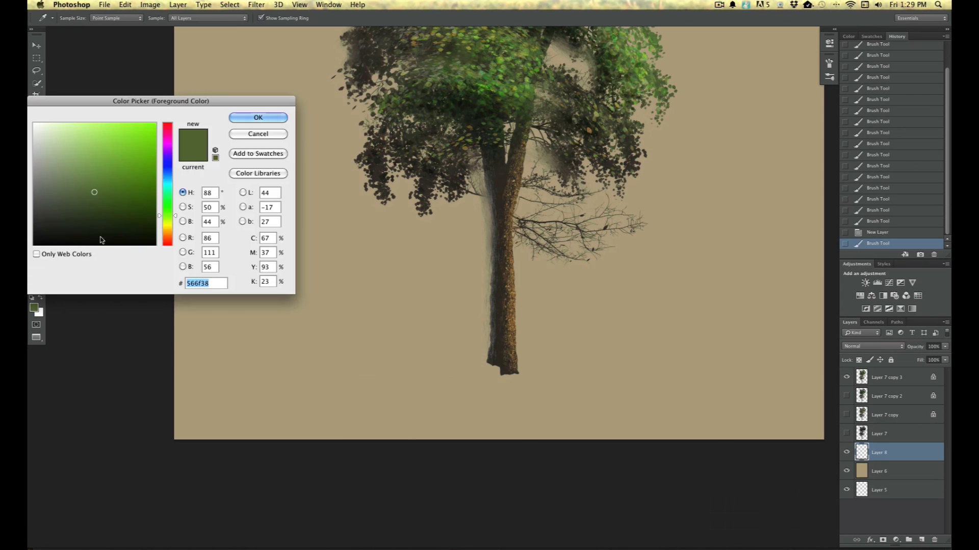
pyautogui.click(94, 191)
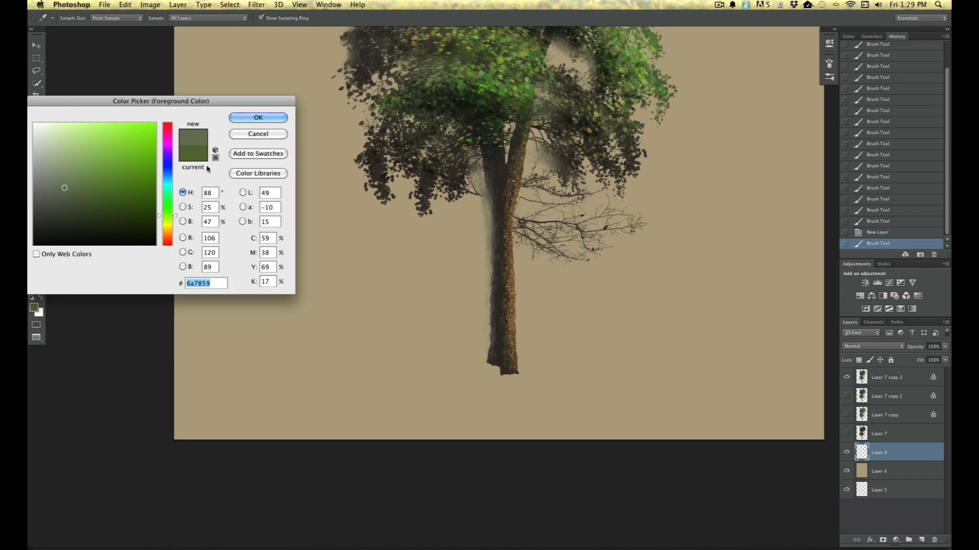
pyautogui.click(258, 117)
pyautogui.moveTo(541, 331)
pyautogui.mouseDown()
pyautogui.moveTo(535, 283)
pyautogui.moveTo(536, 358)
pyautogui.moveTo(530, 298)
pyautogui.mouseUp()
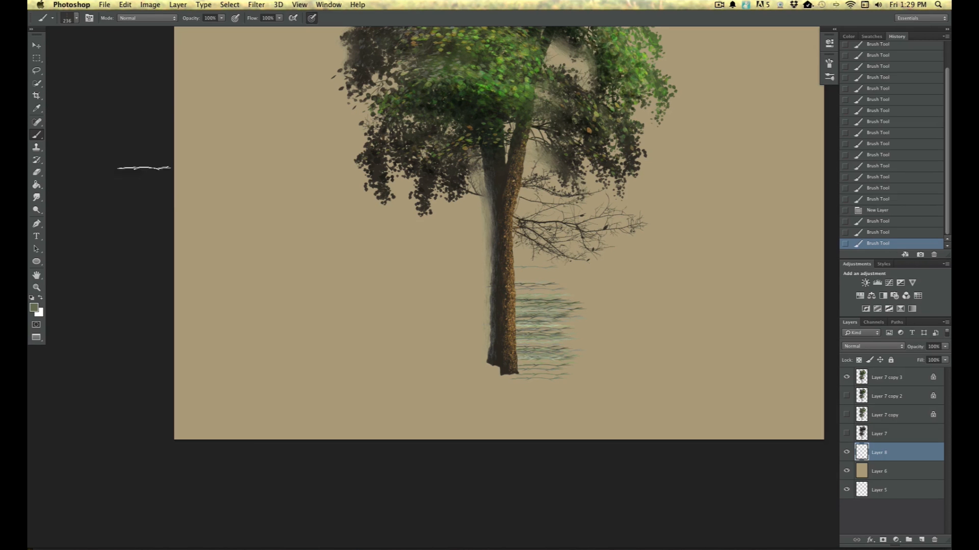
# Step: Undo the test grass strokes and paint grey-green undergrowth around the trunk base with the 472 px leafy tip
pyautogui.click(77, 18)
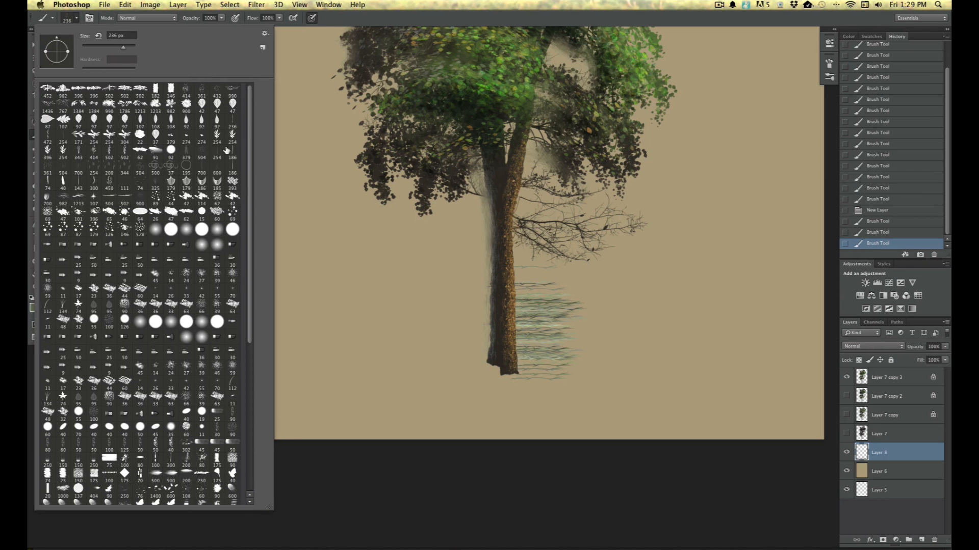
pyautogui.moveTo(922, 245); pyautogui.dragTo(933, 254)
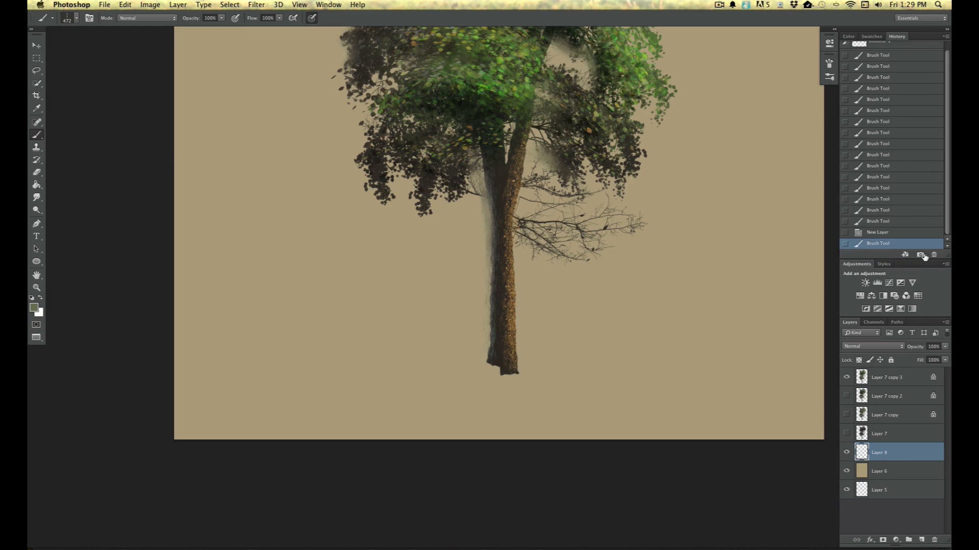
pyautogui.moveTo(535, 331)
pyautogui.mouseDown()
pyautogui.moveTo(532, 356)
pyautogui.moveTo(527, 322)
pyautogui.moveTo(511, 335)
pyautogui.moveTo(498, 300)
pyautogui.moveTo(506, 355)
pyautogui.moveTo(469, 289)
pyautogui.moveTo(481, 353)
pyautogui.moveTo(431, 276)
pyautogui.mouseUp()
pyautogui.moveTo(453, 326)
pyautogui.mouseDown()
pyautogui.moveTo(424, 298)
pyautogui.moveTo(433, 326)
pyautogui.moveTo(351, 286)
pyautogui.moveTo(395, 346)
pyautogui.moveTo(327, 306)
pyautogui.moveTo(367, 357)
pyautogui.moveTo(295, 318)
pyautogui.moveTo(301, 333)
pyautogui.moveTo(306, 326)
pyautogui.moveTo(253, 291)
pyautogui.moveTo(306, 357)
pyautogui.mouseUp()
pyautogui.moveTo(555, 353)
pyautogui.mouseDown()
pyautogui.moveTo(561, 295)
pyautogui.moveTo(590, 368)
pyautogui.moveTo(598, 361)
pyautogui.moveTo(590, 312)
pyautogui.moveTo(571, 311)
pyautogui.moveTo(551, 334)
pyautogui.moveTo(506, 328)
pyautogui.moveTo(501, 355)
pyautogui.moveTo(471, 359)
pyautogui.moveTo(397, 320)
pyautogui.moveTo(354, 264)
pyautogui.moveTo(339, 283)
pyautogui.moveTo(338, 339)
pyautogui.mouseUp()
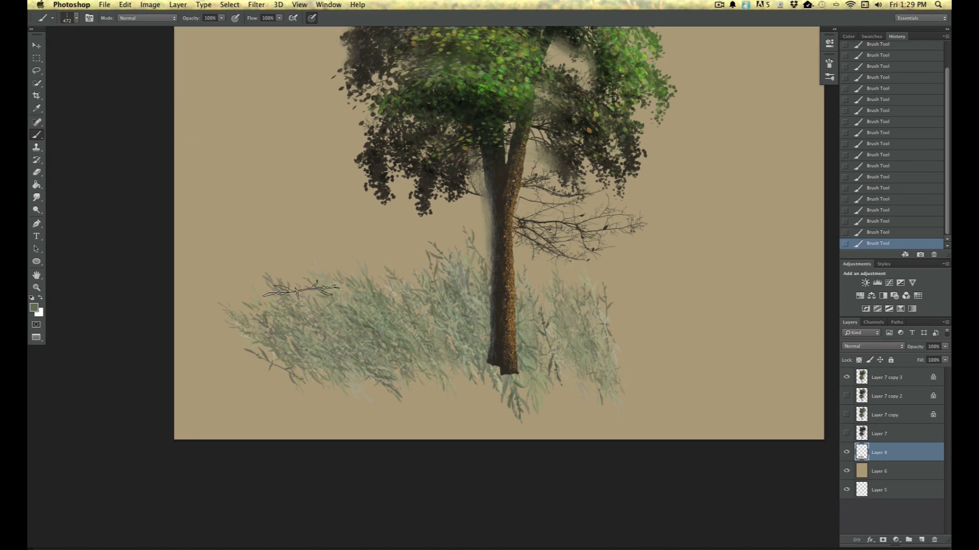
# Step: Switch to the 236 px grass tip and paint grey-green blades over the undergrowth left of the trunk
pyautogui.click(76, 18)
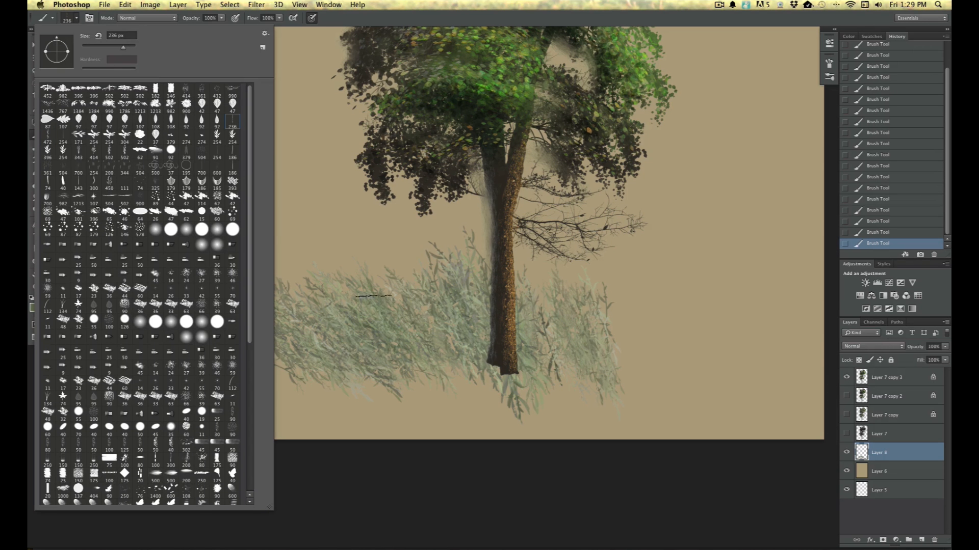
pyautogui.click(401, 326)
pyautogui.moveTo(431, 279)
pyautogui.mouseDown()
pyautogui.moveTo(465, 334)
pyautogui.moveTo(497, 352)
pyautogui.mouseUp()
# Step: Pick a brighter green foreground color and paint grass blades across the ground on both sides of the trunk
pyautogui.click(33, 309)
pyautogui.moveTo(109, 188); pyautogui.dragTo(108, 181)
pyautogui.click(258, 117)
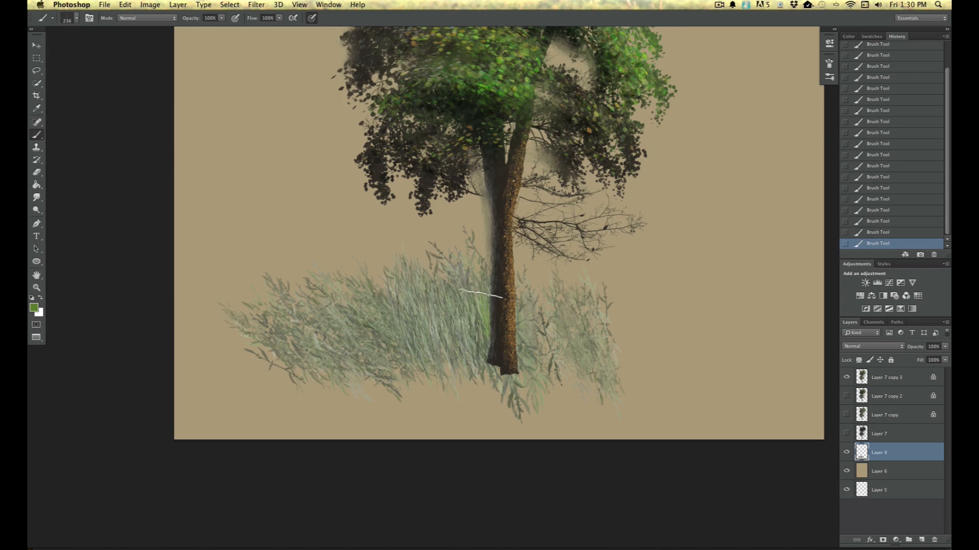
pyautogui.moveTo(478, 353)
pyautogui.mouseDown()
pyautogui.moveTo(409, 276)
pyautogui.moveTo(399, 357)
pyautogui.moveTo(338, 267)
pyautogui.moveTo(357, 373)
pyautogui.moveTo(245, 293)
pyautogui.moveTo(282, 362)
pyautogui.moveTo(186, 304)
pyautogui.moveTo(190, 332)
pyautogui.moveTo(252, 383)
pyautogui.moveTo(270, 389)
pyautogui.moveTo(238, 318)
pyautogui.mouseUp()
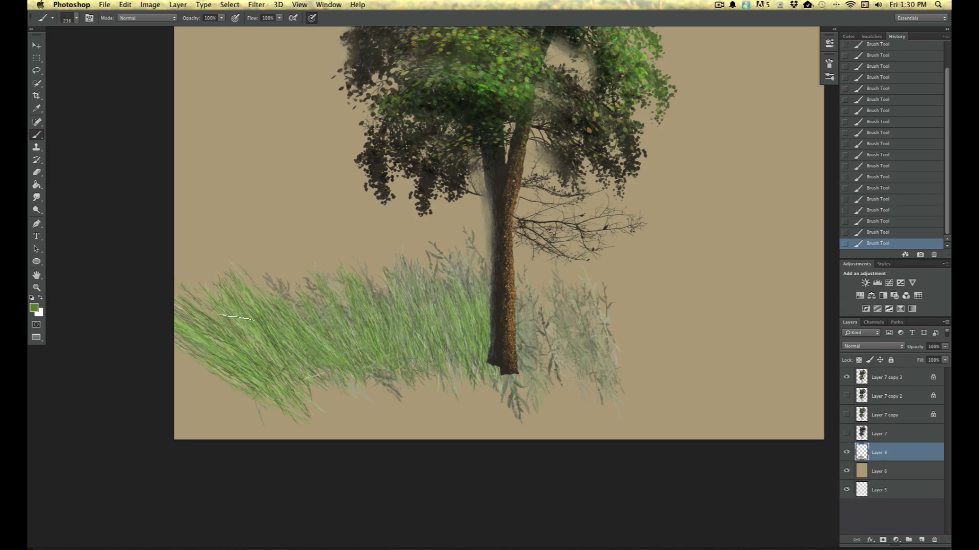
pyautogui.moveTo(524, 345)
pyautogui.mouseDown()
pyautogui.moveTo(597, 362)
pyautogui.moveTo(627, 290)
pyautogui.moveTo(604, 288)
pyautogui.moveTo(587, 362)
pyautogui.moveTo(573, 299)
pyautogui.moveTo(666, 343)
pyautogui.moveTo(683, 291)
pyautogui.moveTo(728, 370)
pyautogui.moveTo(743, 306)
pyautogui.moveTo(754, 356)
pyautogui.moveTo(777, 240)
pyautogui.moveTo(743, 278)
pyautogui.moveTo(723, 247)
pyautogui.moveTo(688, 242)
pyautogui.moveTo(676, 281)
pyautogui.moveTo(668, 211)
pyautogui.mouseUp()
pyautogui.moveTo(602, 259)
pyautogui.mouseDown()
pyautogui.moveTo(688, 291)
pyautogui.moveTo(787, 375)
pyautogui.moveTo(807, 307)
pyautogui.mouseUp()
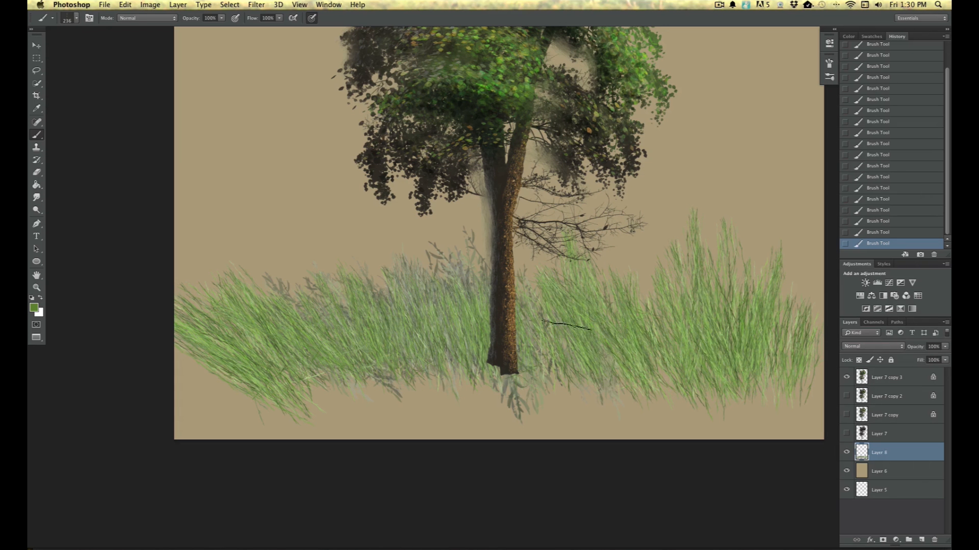
pyautogui.moveTo(465, 361)
pyautogui.mouseDown()
pyautogui.moveTo(417, 316)
pyautogui.moveTo(373, 249)
pyautogui.moveTo(400, 347)
pyautogui.moveTo(336, 220)
pyautogui.moveTo(370, 339)
pyautogui.moveTo(329, 275)
pyautogui.moveTo(344, 349)
pyautogui.mouseUp()
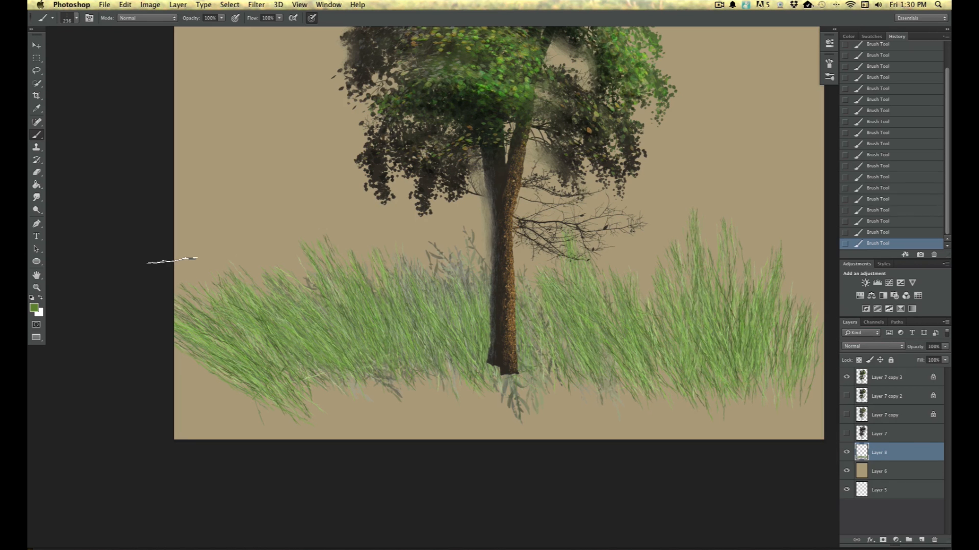
# Step: Add leafy sprigs among the grass with the 472 px tip and lock the transparent pixels of Layer 8
pyautogui.click(77, 18)
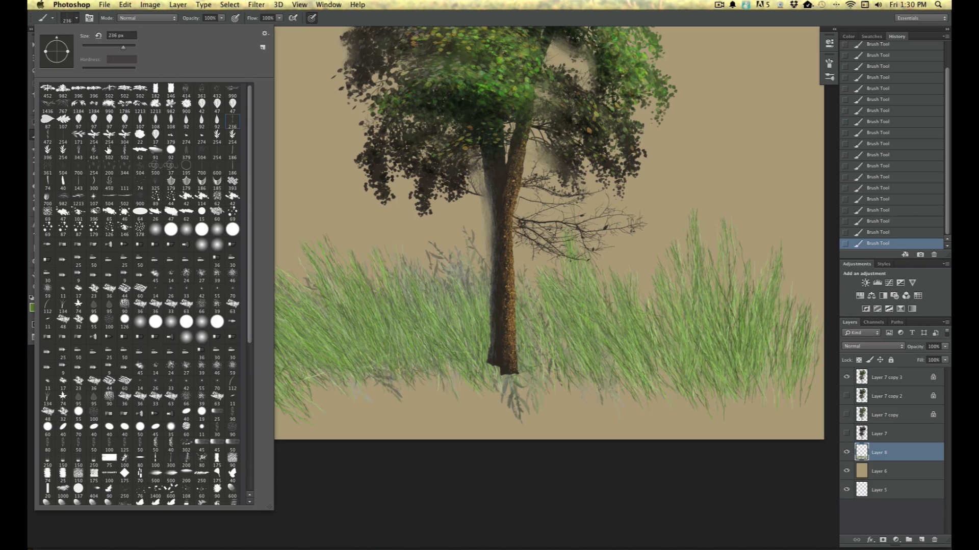
pyautogui.click(48, 136)
pyautogui.moveTo(422, 378); pyautogui.dragTo(363, 253)
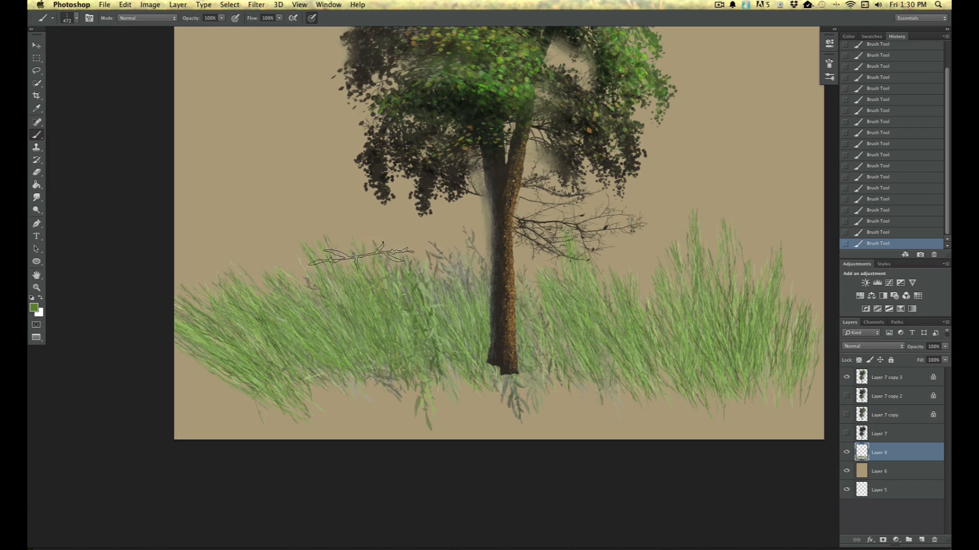
pyautogui.moveTo(278, 325)
pyautogui.mouseDown()
pyautogui.moveTo(318, 365)
pyautogui.moveTo(237, 357)
pyautogui.moveTo(290, 356)
pyautogui.mouseUp()
pyautogui.moveTo(557, 362); pyautogui.dragTo(542, 283)
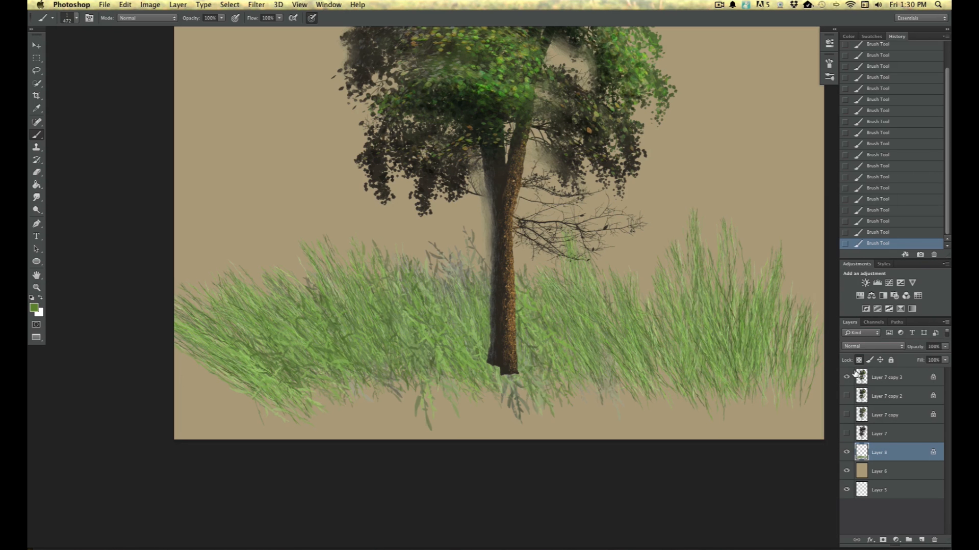
# Step: Set up a grey-green 171 px soft round brush in Multiply mode, test a shadow stroke left of the trunk, and undo it
pyautogui.click(33, 308)
pyautogui.click(53, 180)
pyautogui.press('Return')
pyautogui.click(77, 18)
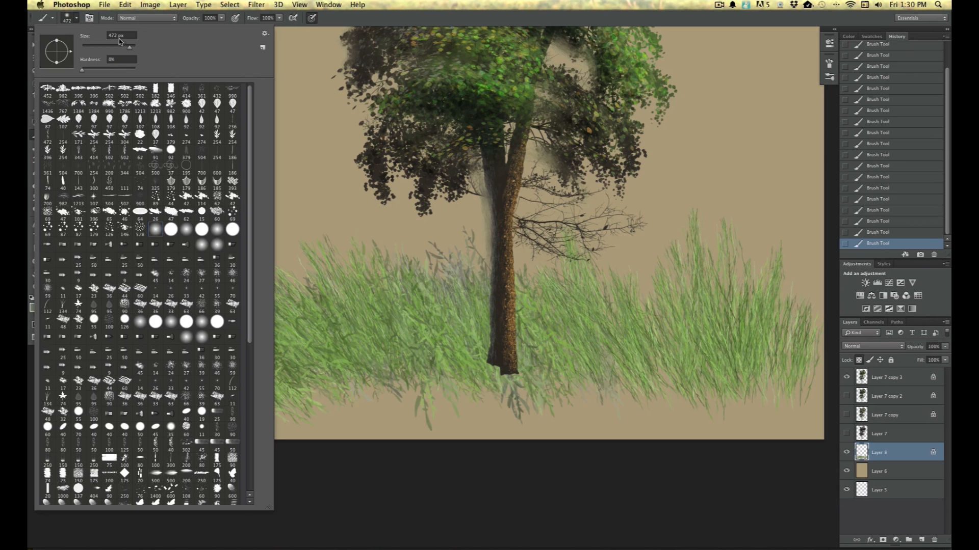
pyautogui.click(137, 18)
pyautogui.click(130, 57)
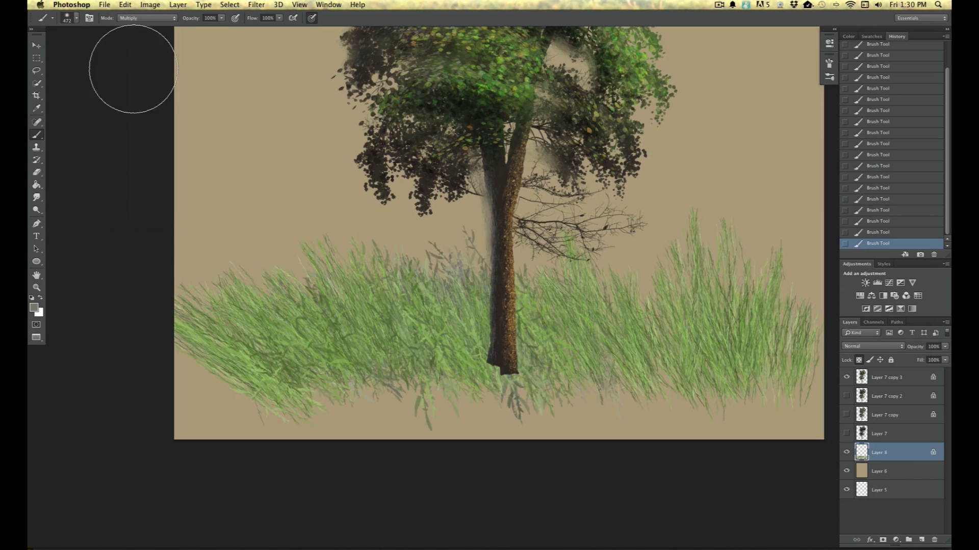
pyautogui.click(77, 18)
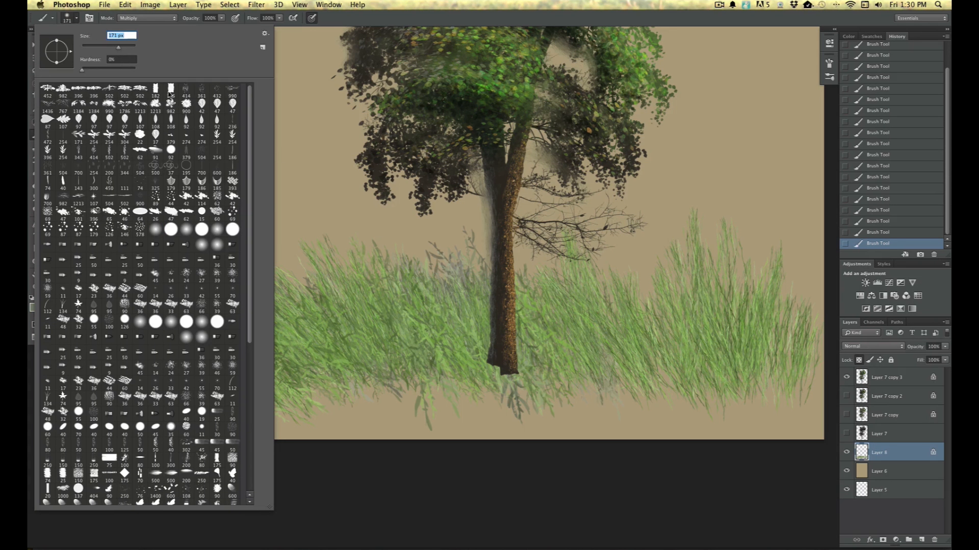
pyautogui.moveTo(482, 272)
pyautogui.mouseDown()
pyautogui.moveTo(478, 344)
pyautogui.moveTo(475, 288)
pyautogui.mouseUp()
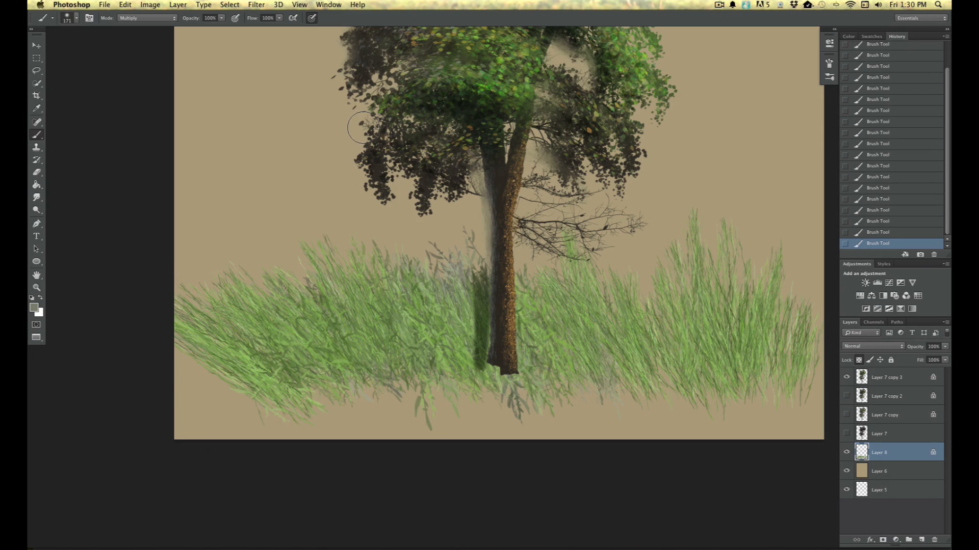
pyautogui.press('super+z')
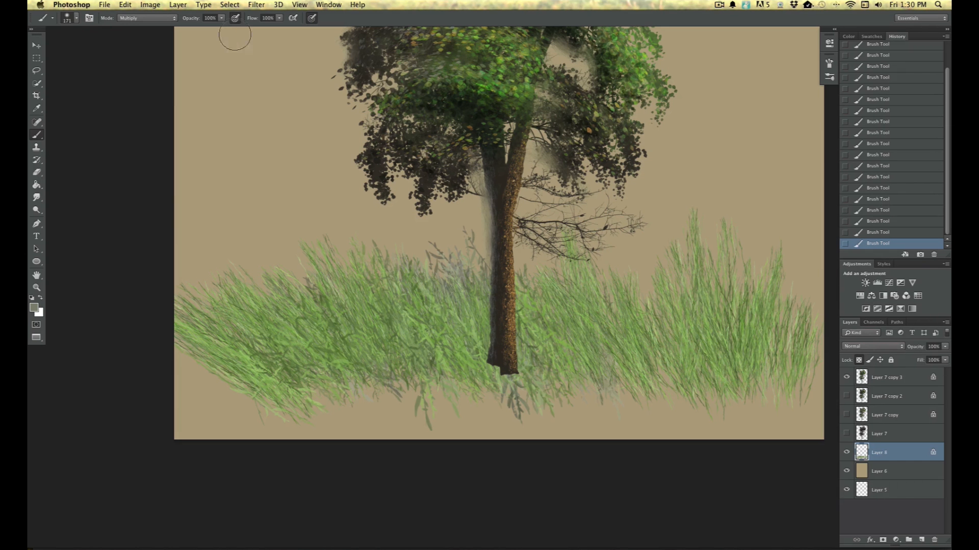
# Step: Lower the brush opacity to 57% and shade the grass on both sides of the trunk base
pyautogui.click(221, 18)
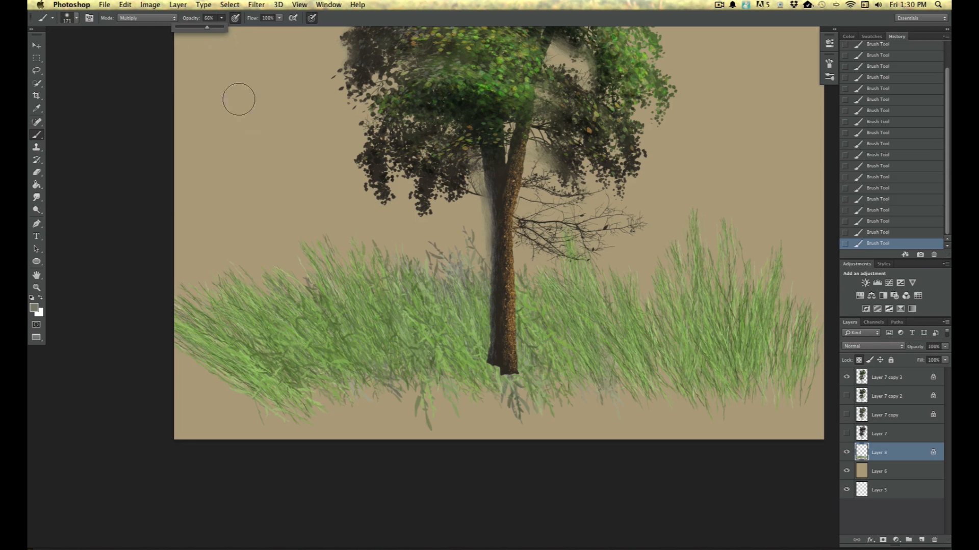
pyautogui.click(312, 19)
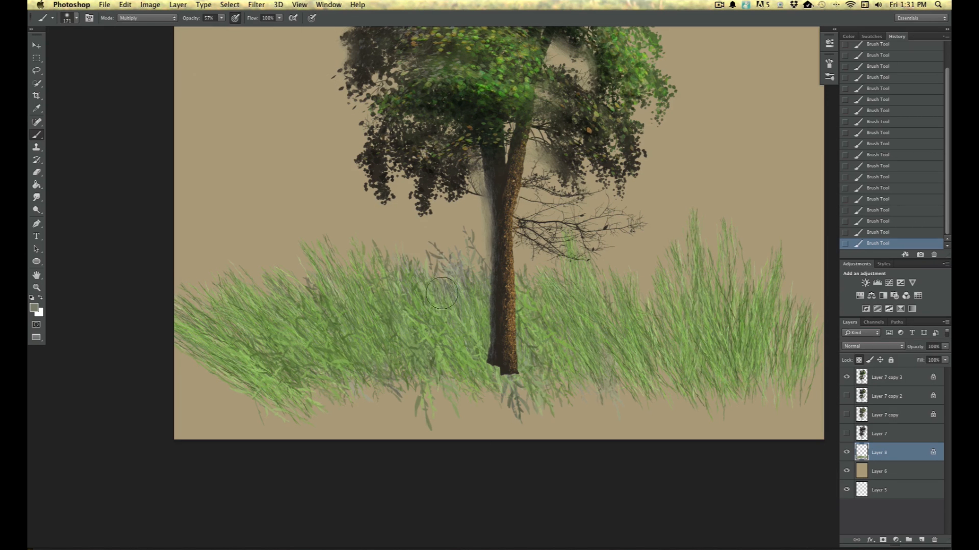
pyautogui.moveTo(478, 268)
pyautogui.mouseDown()
pyautogui.moveTo(472, 358)
pyautogui.moveTo(445, 261)
pyautogui.moveTo(472, 350)
pyautogui.moveTo(483, 336)
pyautogui.moveTo(416, 261)
pyautogui.moveTo(466, 349)
pyautogui.moveTo(391, 276)
pyautogui.moveTo(429, 350)
pyautogui.moveTo(365, 264)
pyautogui.moveTo(415, 364)
pyautogui.moveTo(474, 291)
pyautogui.moveTo(464, 227)
pyautogui.moveTo(436, 196)
pyautogui.moveTo(474, 280)
pyautogui.moveTo(470, 294)
pyautogui.moveTo(396, 210)
pyautogui.moveTo(431, 289)
pyautogui.moveTo(380, 235)
pyautogui.moveTo(377, 265)
pyautogui.mouseUp()
pyautogui.moveTo(349, 220)
pyautogui.mouseDown()
pyautogui.moveTo(387, 306)
pyautogui.moveTo(357, 285)
pyautogui.moveTo(347, 326)
pyautogui.moveTo(373, 247)
pyautogui.moveTo(388, 326)
pyautogui.moveTo(285, 286)
pyautogui.moveTo(225, 326)
pyautogui.mouseUp()
pyautogui.moveTo(537, 325)
pyautogui.mouseDown()
pyautogui.moveTo(565, 329)
pyautogui.moveTo(617, 385)
pyautogui.moveTo(475, 326)
pyautogui.moveTo(412, 338)
pyautogui.moveTo(391, 369)
pyautogui.moveTo(298, 370)
pyautogui.mouseUp()
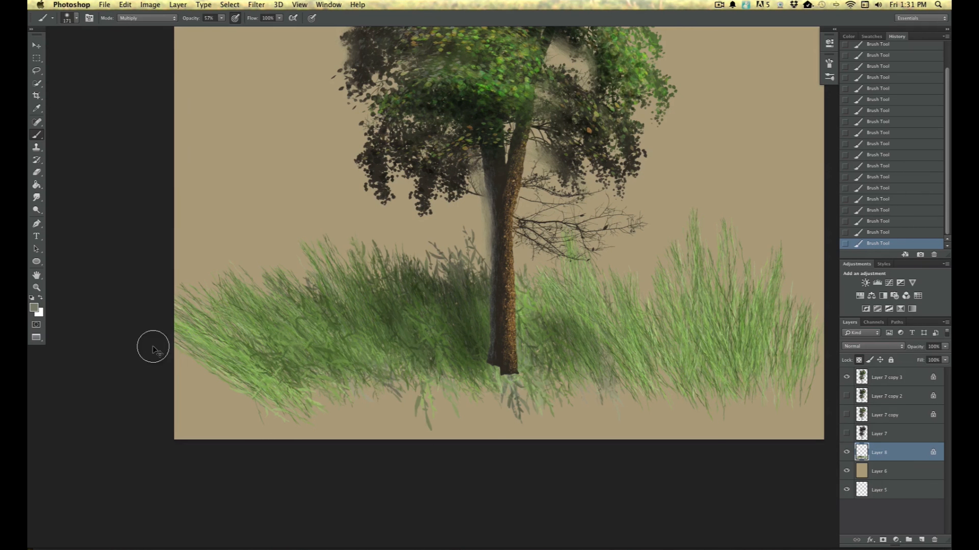
pyautogui.press('super+minus')
pyautogui.press('super+plus')
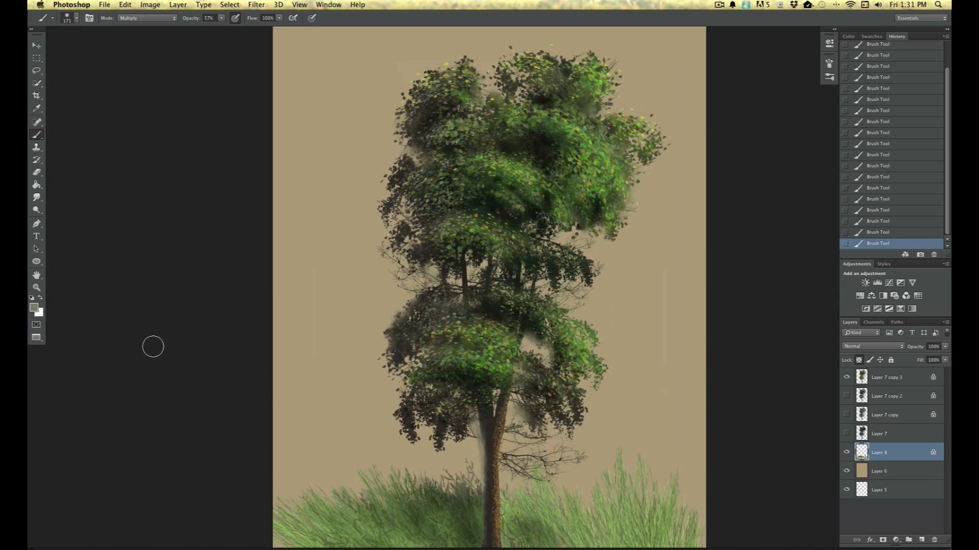
# Step: Create a new layer above Layer 7 copy 3 and choose a yellow-green foreground color with the 236 px grass tip
pyautogui.click(884, 380)
pyautogui.click(921, 539)
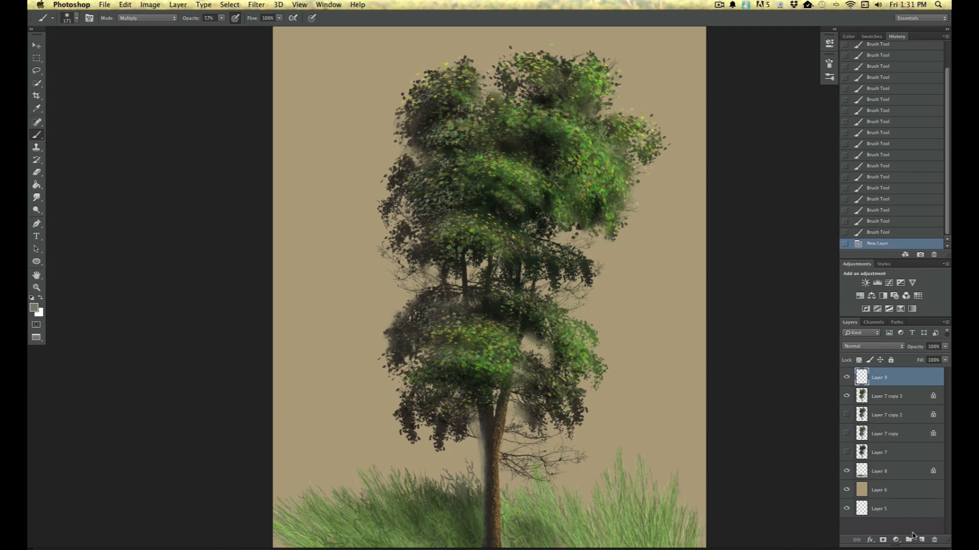
pyautogui.click(33, 307)
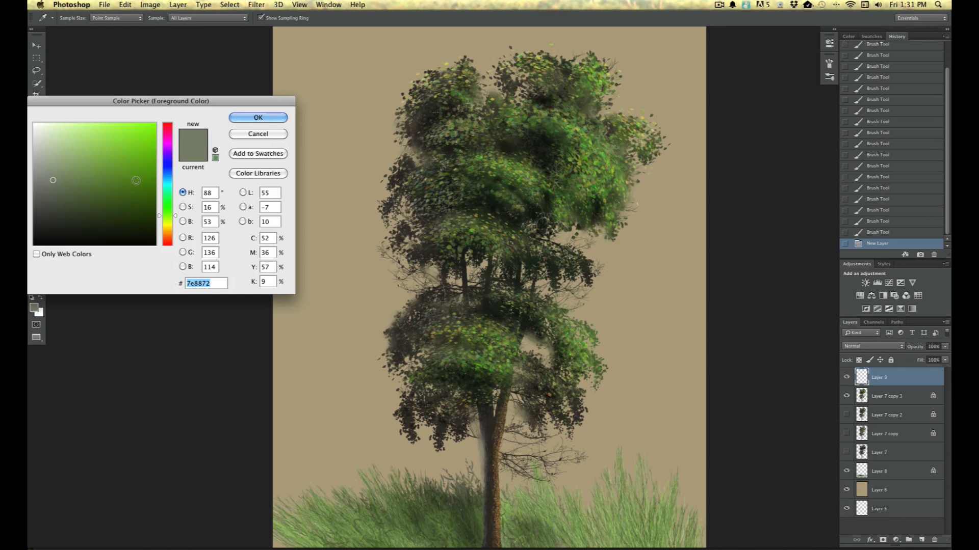
pyautogui.click(135, 172)
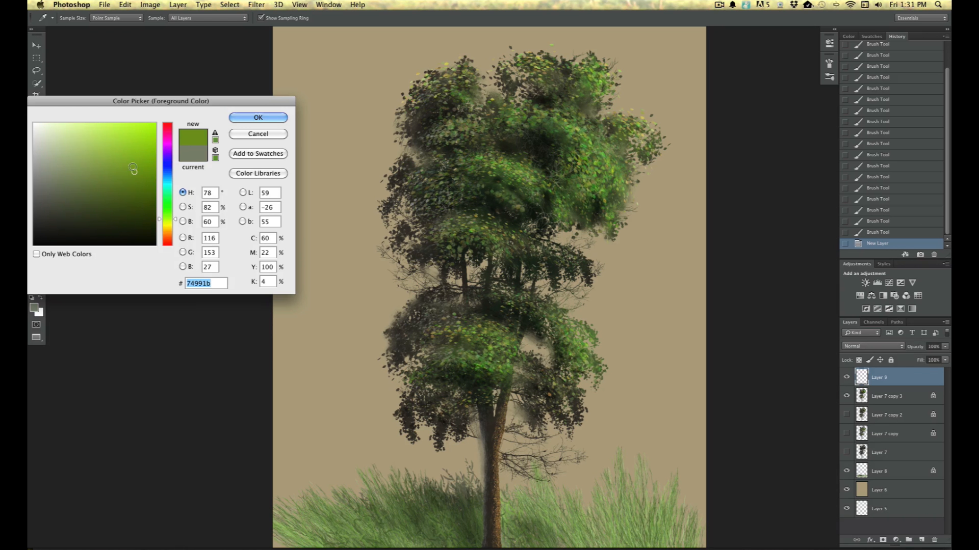
pyautogui.click(249, 118)
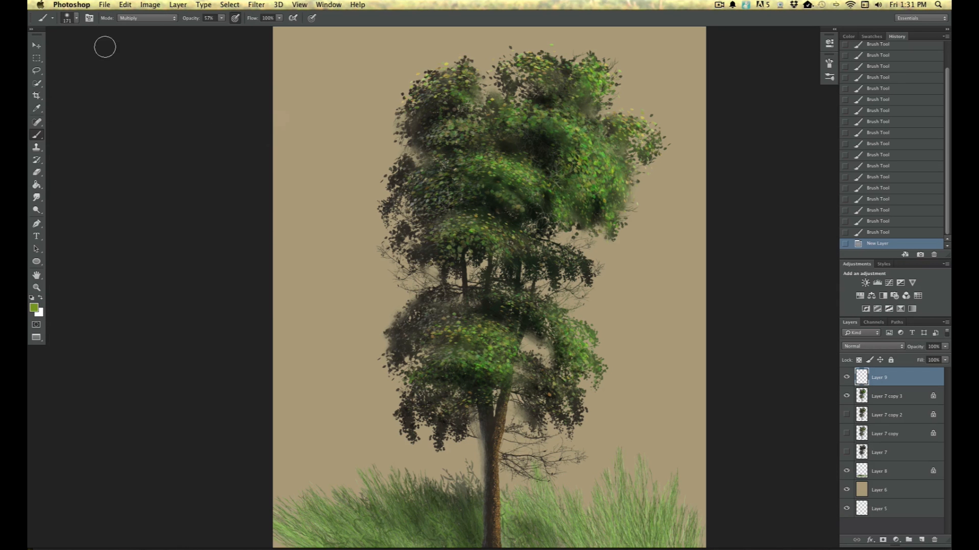
pyautogui.click(77, 20)
pyautogui.click(226, 125)
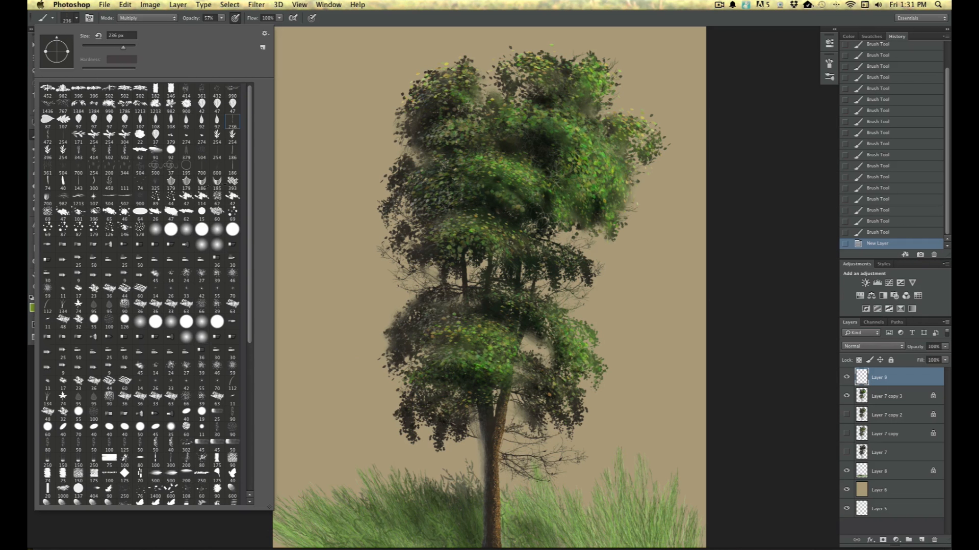
pyautogui.click(755, 353)
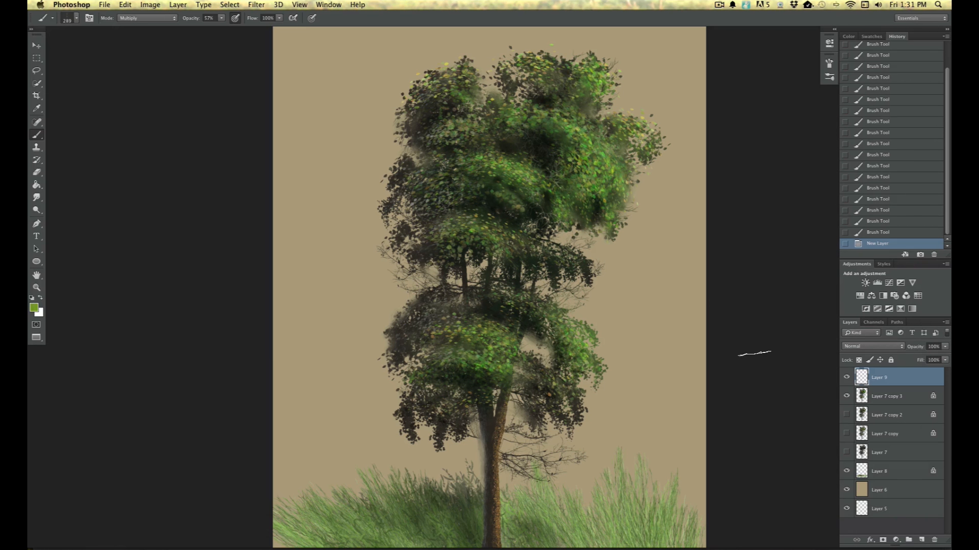
# Step: Paint translucent yellow-green grass blades over the foot of the trunk on the new layer
pyautogui.press('super+plus')
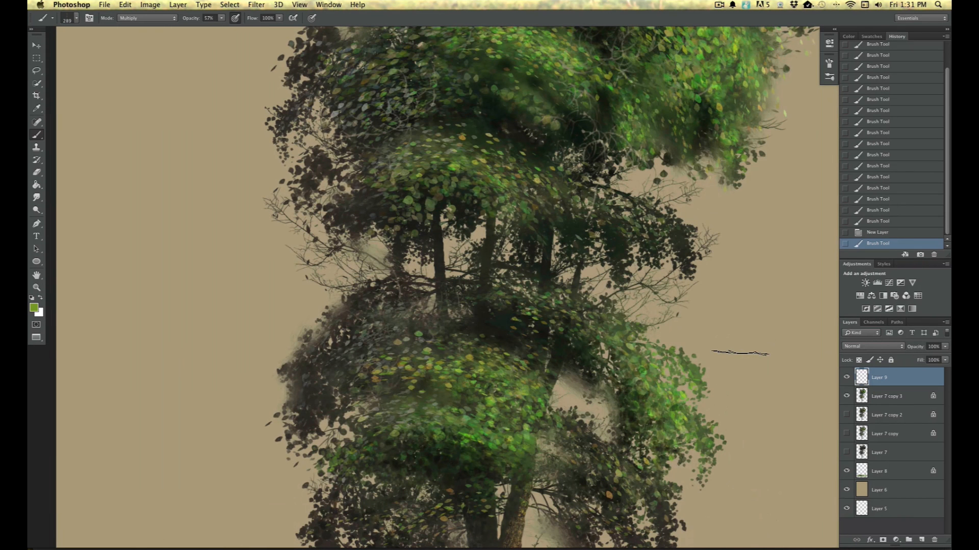
pyautogui.moveTo(219, 278); pyautogui.dragTo(212, 155)
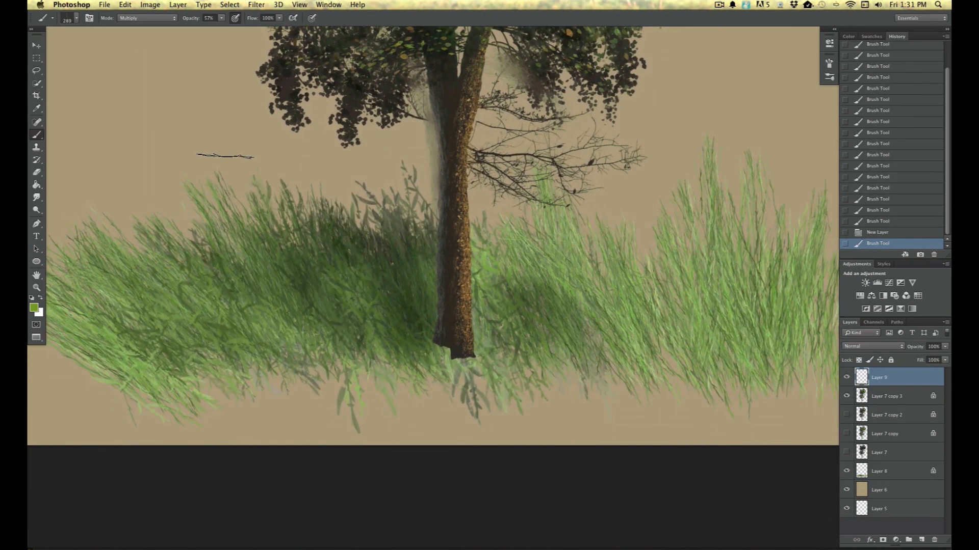
pyautogui.moveTo(485, 358); pyautogui.dragTo(472, 290)
pyautogui.moveTo(478, 335)
pyautogui.mouseDown()
pyautogui.moveTo(461, 276)
pyautogui.moveTo(440, 284)
pyautogui.mouseUp()
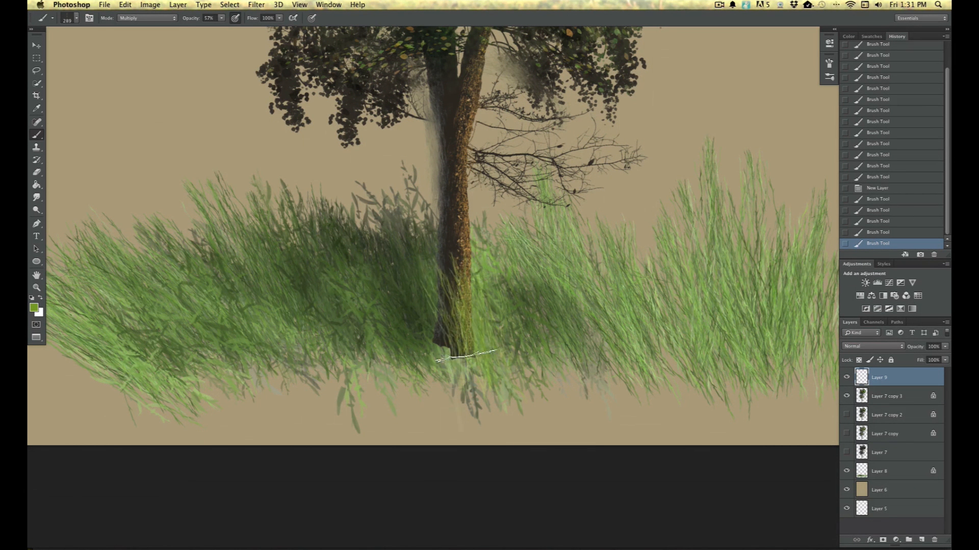
pyautogui.moveTo(470, 354); pyautogui.dragTo(446, 276)
pyautogui.moveTo(445, 352); pyautogui.dragTo(424, 285)
# Step: Raise the brush opacity to 100% and paint denser grass over the trunk base and just left of it
pyautogui.click(225, 18)
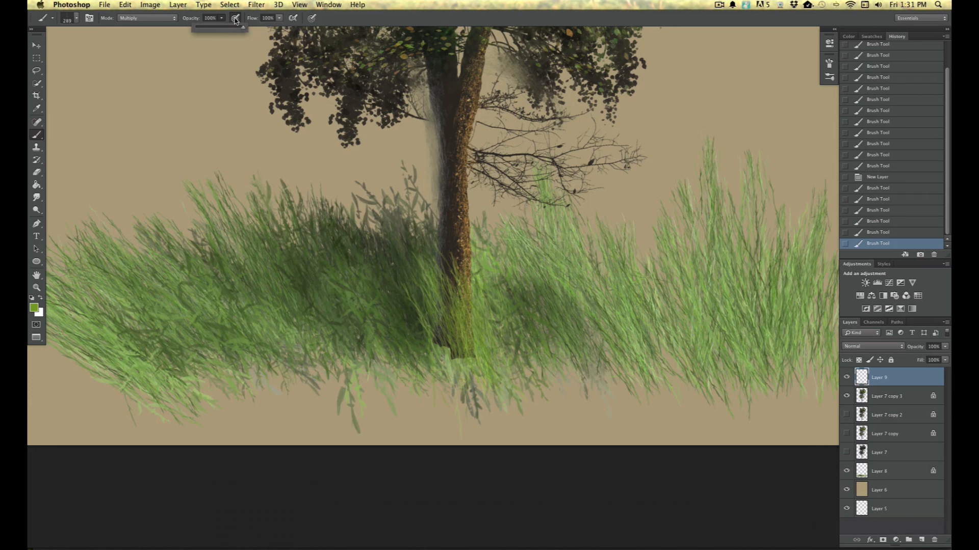
pyautogui.click(235, 20)
pyautogui.moveTo(489, 367)
pyautogui.mouseDown()
pyautogui.moveTo(470, 267)
pyautogui.moveTo(450, 275)
pyautogui.mouseUp()
pyautogui.moveTo(457, 372)
pyautogui.mouseDown()
pyautogui.moveTo(431, 291)
pyautogui.moveTo(449, 259)
pyautogui.mouseUp()
pyautogui.moveTo(423, 372)
pyautogui.mouseDown()
pyautogui.moveTo(367, 255)
pyautogui.moveTo(387, 268)
pyautogui.mouseUp()
pyautogui.moveTo(408, 357); pyautogui.dragTo(357, 247)
pyautogui.moveTo(397, 387); pyautogui.dragTo(342, 285)
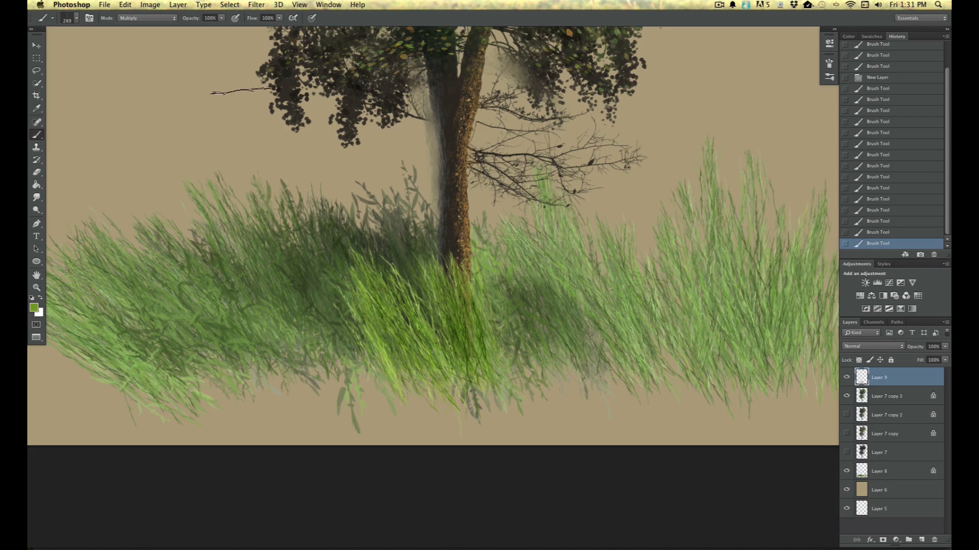
# Step: Extend the yellow-green grass from the trunk across the ground to its left
pyautogui.moveTo(392, 362); pyautogui.dragTo(359, 293)
pyautogui.moveTo(375, 357); pyautogui.dragTo(346, 285)
pyautogui.moveTo(355, 344); pyautogui.dragTo(331, 281)
pyautogui.moveTo(352, 375)
pyautogui.mouseDown()
pyautogui.moveTo(321, 286)
pyautogui.moveTo(324, 311)
pyautogui.moveTo(285, 311)
pyautogui.mouseUp()
pyautogui.moveTo(310, 367); pyautogui.dragTo(254, 268)
pyautogui.moveTo(326, 326); pyautogui.dragTo(255, 224)
pyautogui.moveTo(313, 352); pyautogui.dragTo(252, 239)
pyautogui.moveTo(286, 327); pyautogui.dragTo(227, 278)
pyautogui.moveTo(283, 367); pyautogui.dragTo(199, 285)
pyautogui.moveTo(300, 385); pyautogui.dragTo(227, 321)
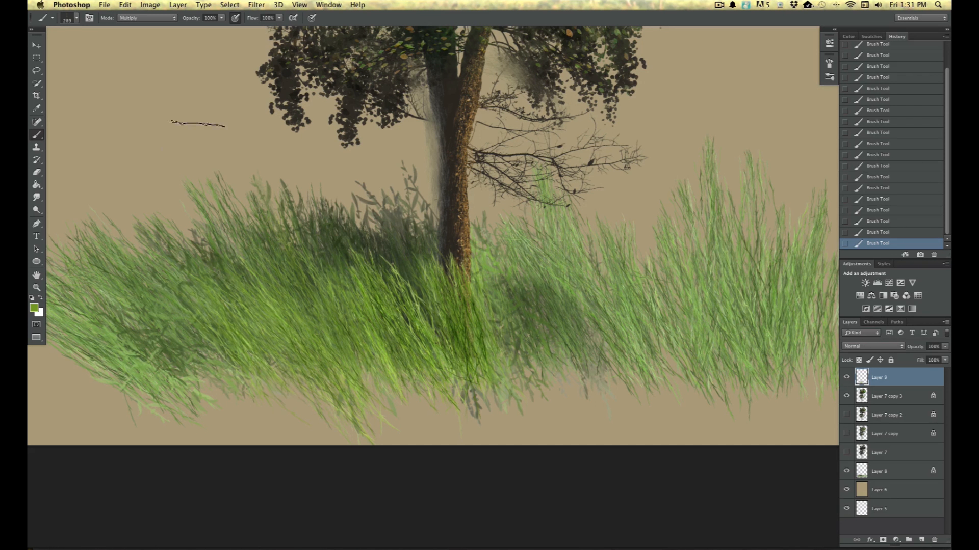
# Step: Paint grass just right of the trunk base and thicken the blades immediately left of the trunk
pyautogui.moveTo(548, 359)
pyautogui.mouseDown()
pyautogui.moveTo(517, 243)
pyautogui.moveTo(552, 368)
pyautogui.moveTo(530, 270)
pyautogui.mouseUp()
pyautogui.moveTo(510, 375); pyautogui.dragTo(495, 293)
pyautogui.moveTo(408, 319); pyautogui.dragTo(384, 219)
pyautogui.moveTo(428, 351); pyautogui.dragTo(415, 255)
pyautogui.moveTo(408, 327); pyautogui.dragTo(403, 229)
pyautogui.moveTo(407, 351); pyautogui.dragTo(360, 275)
pyautogui.moveTo(387, 335); pyautogui.dragTo(320, 234)
# Step: Fill the foreground below the left-hand grass with dense blades down to the canvas's bottom edge
pyautogui.moveTo(408, 423); pyautogui.dragTo(352, 332)
pyautogui.moveTo(375, 428); pyautogui.dragTo(331, 352)
pyautogui.moveTo(331, 434)
pyautogui.mouseDown()
pyautogui.moveTo(258, 317)
pyautogui.moveTo(260, 326)
pyautogui.mouseUp()
pyautogui.moveTo(283, 433); pyautogui.dragTo(211, 336)
pyautogui.moveTo(242, 437)
pyautogui.mouseDown()
pyautogui.moveTo(157, 317)
pyautogui.moveTo(196, 347)
pyautogui.moveTo(214, 336)
pyautogui.mouseUp()
pyautogui.moveTo(326, 433); pyautogui.dragTo(275, 331)
pyautogui.moveTo(377, 428); pyautogui.dragTo(331, 337)
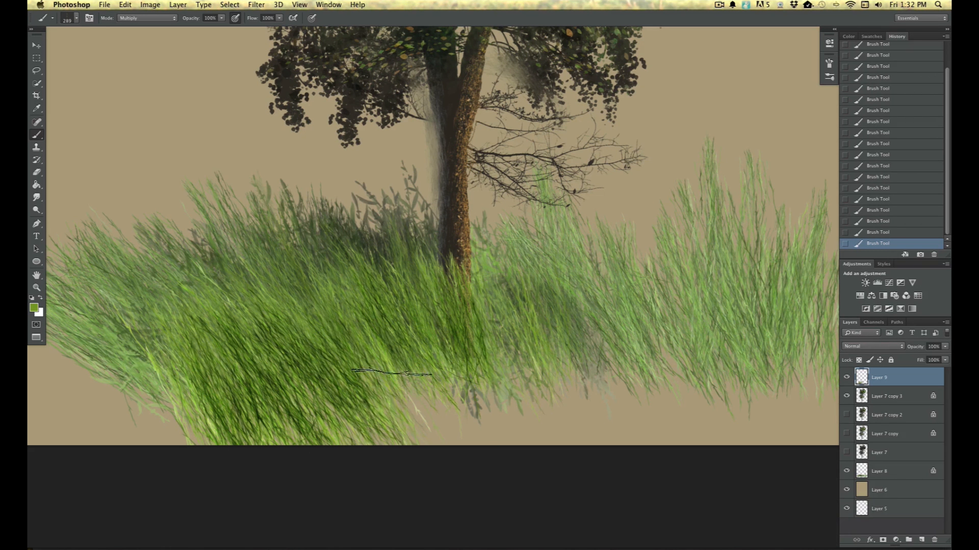
# Step: Switch the brush mode to Normal and paint lighter grass blades across the lower-left foreground
pyautogui.click(131, 21)
pyautogui.click(129, 9)
pyautogui.moveTo(439, 423); pyautogui.dragTo(403, 334)
pyautogui.moveTo(416, 411)
pyautogui.mouseDown()
pyautogui.moveTo(383, 306)
pyautogui.moveTo(372, 326)
pyautogui.moveTo(344, 292)
pyautogui.mouseUp()
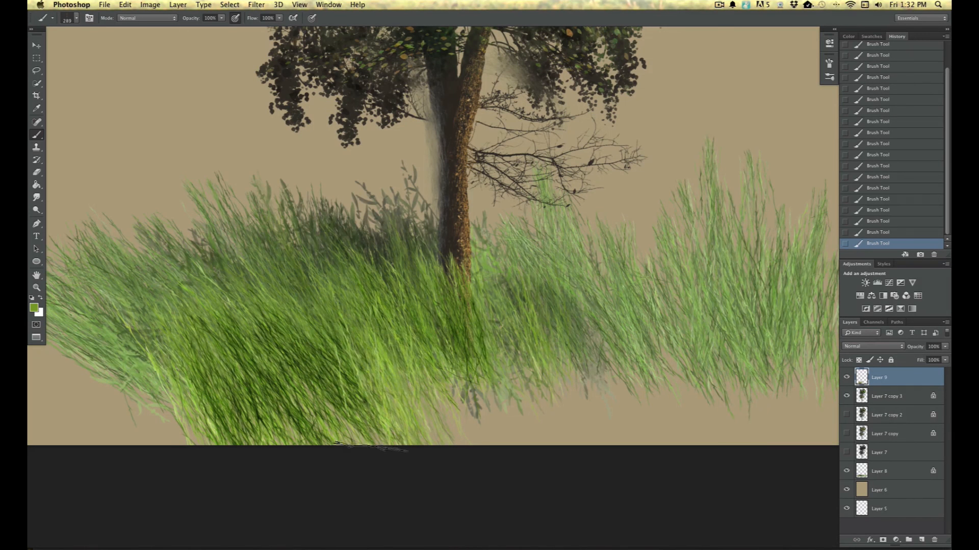
pyautogui.moveTo(352, 425); pyautogui.dragTo(307, 315)
pyautogui.moveTo(313, 403); pyautogui.dragTo(223, 269)
pyautogui.moveTo(265, 398); pyautogui.dragTo(177, 305)
pyautogui.moveTo(209, 411); pyautogui.dragTo(154, 336)
pyautogui.moveTo(190, 433); pyautogui.dragTo(117, 339)
pyautogui.moveTo(158, 438); pyautogui.dragTo(97, 364)
# Step: Cover the far-left ground with bright grass blades, including the taller upper edge of the grass
pyautogui.moveTo(210, 427); pyautogui.dragTo(449, 411)
pyautogui.moveTo(339, 390); pyautogui.dragTo(255, 291)
pyautogui.moveTo(318, 402); pyautogui.dragTo(255, 327)
pyautogui.moveTo(286, 390); pyautogui.dragTo(209, 326)
pyautogui.moveTo(265, 402)
pyautogui.mouseDown()
pyautogui.moveTo(230, 360)
pyautogui.moveTo(230, 300)
pyautogui.mouseUp()
pyautogui.moveTo(311, 417); pyautogui.dragTo(274, 279)
pyautogui.moveTo(331, 352); pyautogui.dragTo(283, 218)
pyautogui.moveTo(375, 320); pyautogui.dragTo(294, 193)
pyautogui.moveTo(329, 240)
pyautogui.mouseDown()
pyautogui.moveTo(286, 196)
pyautogui.moveTo(306, 204)
pyautogui.mouseUp()
pyautogui.moveTo(415, 306); pyautogui.dragTo(389, 200)
# Step: Layer more bright grass over the left foreground to even out its coverage down to the canvas edge
pyautogui.moveTo(496, 403); pyautogui.dragTo(449, 331)
pyautogui.moveTo(443, 410); pyautogui.dragTo(387, 351)
pyautogui.moveTo(395, 426); pyautogui.dragTo(316, 356)
pyautogui.moveTo(331, 392); pyautogui.dragTo(286, 339)
pyautogui.moveTo(399, 419); pyautogui.dragTo(326, 326)
pyautogui.moveTo(321, 378); pyautogui.dragTo(284, 329)
pyautogui.moveTo(341, 430)
pyautogui.mouseDown()
pyautogui.moveTo(309, 398)
pyautogui.moveTo(209, 358)
pyautogui.mouseUp()
pyautogui.moveTo(293, 416); pyautogui.dragTo(247, 375)
pyautogui.moveTo(379, 407); pyautogui.dragTo(301, 295)
pyautogui.moveTo(215, 322)
pyautogui.mouseDown()
pyautogui.moveTo(99, 280)
pyautogui.moveTo(46, 319)
pyautogui.mouseUp()
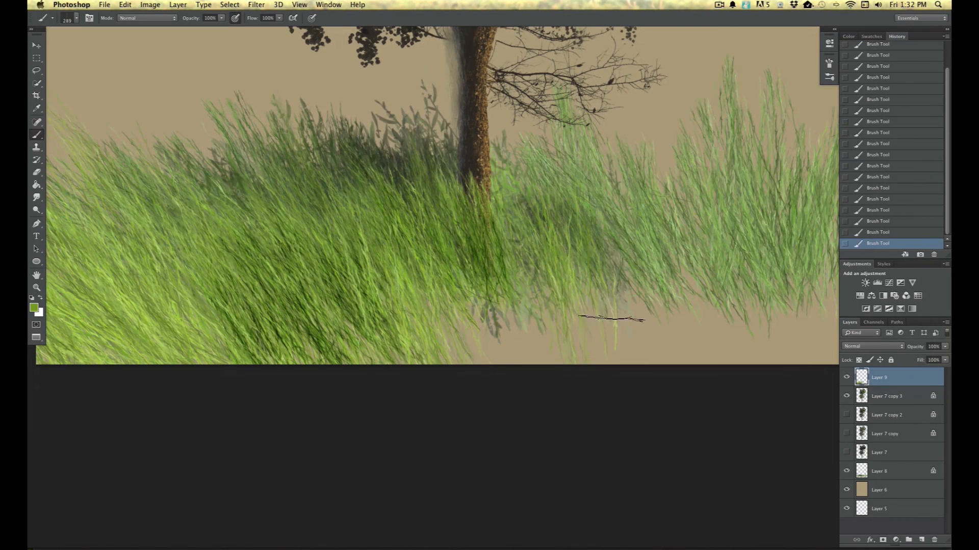
# Step: Paint bright grass blades in the foreground below the trunk, blending them over its base
pyautogui.moveTo(612, 319)
pyautogui.mouseDown()
pyautogui.moveTo(598, 217)
pyautogui.moveTo(568, 220)
pyautogui.mouseUp()
pyautogui.moveTo(562, 328); pyautogui.dragTo(487, 206)
pyautogui.moveTo(511, 310); pyautogui.dragTo(474, 224)
pyautogui.moveTo(522, 347); pyautogui.dragTo(445, 255)
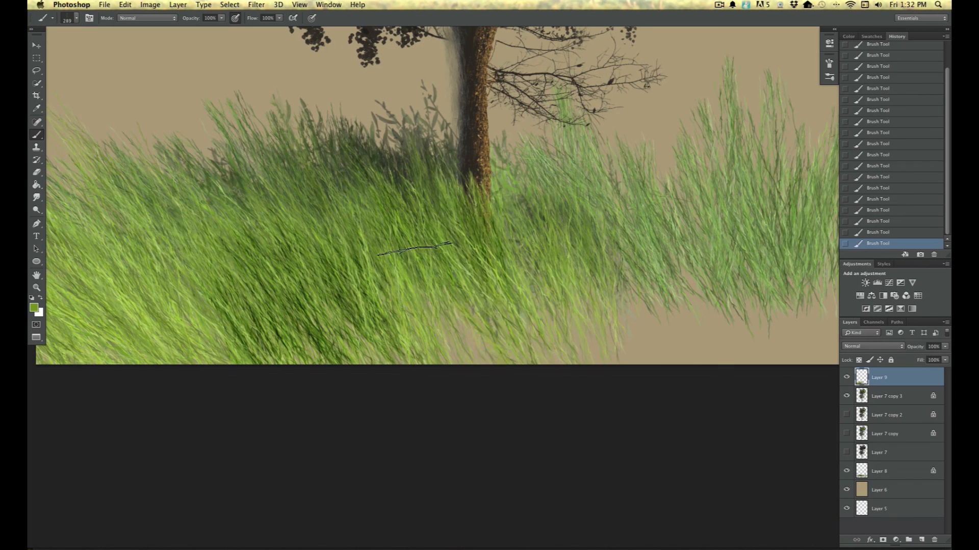
pyautogui.moveTo(494, 371); pyautogui.dragTo(398, 262)
pyautogui.moveTo(443, 333); pyautogui.dragTo(396, 278)
pyautogui.moveTo(487, 372); pyautogui.dragTo(445, 240)
pyautogui.moveTo(502, 318); pyautogui.dragTo(476, 204)
# Step: Continue the bright grass across the foreground right of the trunk to the canvas's right edge
pyautogui.moveTo(538, 317); pyautogui.dragTo(531, 230)
pyautogui.moveTo(559, 334)
pyautogui.mouseDown()
pyautogui.moveTo(557, 224)
pyautogui.moveTo(574, 250)
pyautogui.mouseUp()
pyautogui.moveTo(604, 336); pyautogui.dragTo(596, 266)
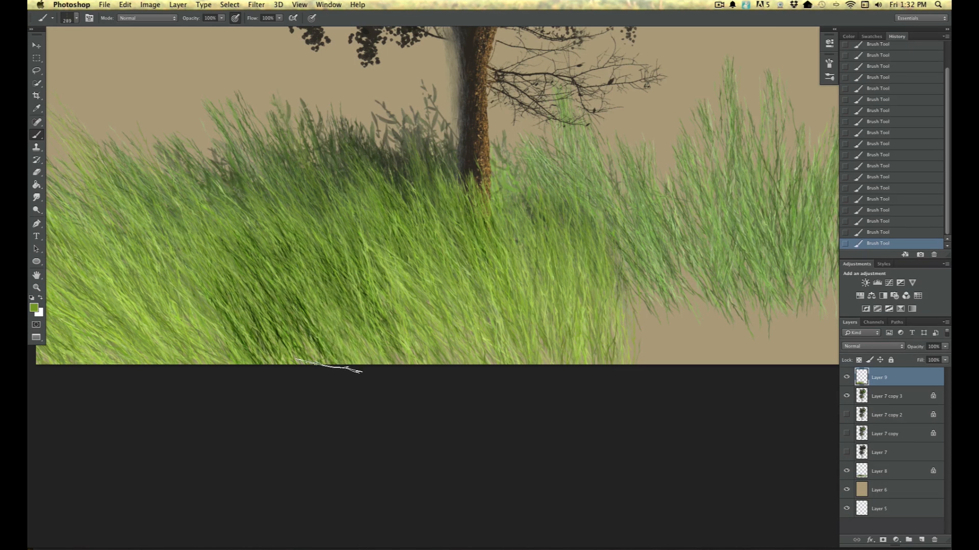
pyautogui.moveTo(633, 322); pyautogui.dragTo(619, 266)
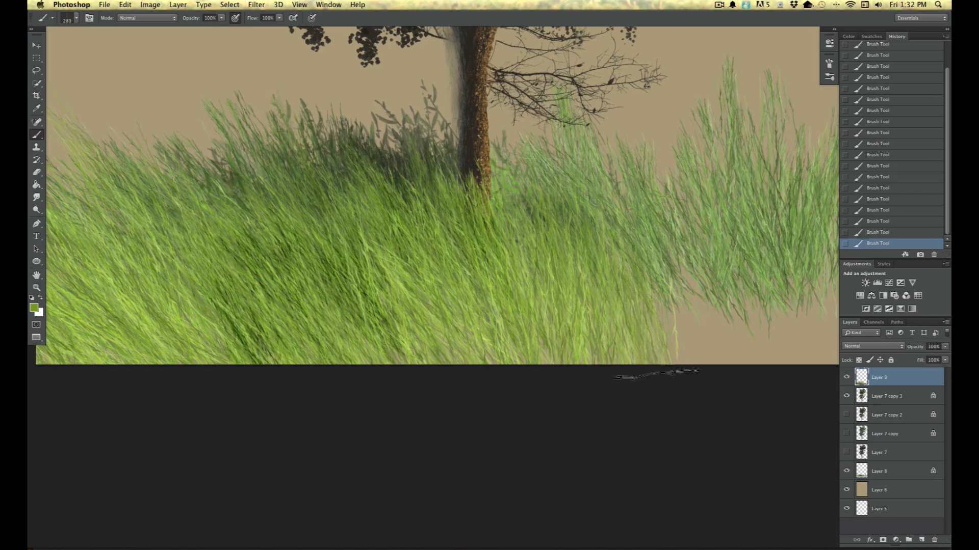
pyautogui.moveTo(708, 363)
pyautogui.mouseDown()
pyautogui.moveTo(718, 330)
pyautogui.moveTo(708, 240)
pyautogui.moveTo(688, 350)
pyautogui.moveTo(649, 312)
pyautogui.moveTo(627, 245)
pyautogui.mouseUp()
pyautogui.moveTo(251, 372); pyautogui.dragTo(47, 421)
pyautogui.moveTo(593, 395); pyautogui.dragTo(578, 301)
pyautogui.moveTo(634, 266)
pyautogui.mouseDown()
pyautogui.moveTo(710, 322)
pyautogui.moveTo(669, 148)
pyautogui.moveTo(687, 387)
pyautogui.moveTo(599, 259)
pyautogui.moveTo(586, 290)
pyautogui.moveTo(600, 354)
pyautogui.moveTo(576, 357)
pyautogui.moveTo(579, 422)
pyautogui.moveTo(562, 411)
pyautogui.moveTo(503, 285)
pyautogui.moveTo(483, 286)
pyautogui.moveTo(563, 372)
pyautogui.moveTo(633, 310)
pyautogui.moveTo(635, 129)
pyautogui.moveTo(683, 303)
pyautogui.moveTo(659, 220)
pyautogui.mouseUp()
pyautogui.press('super+minus')
pyautogui.press('super+minus')
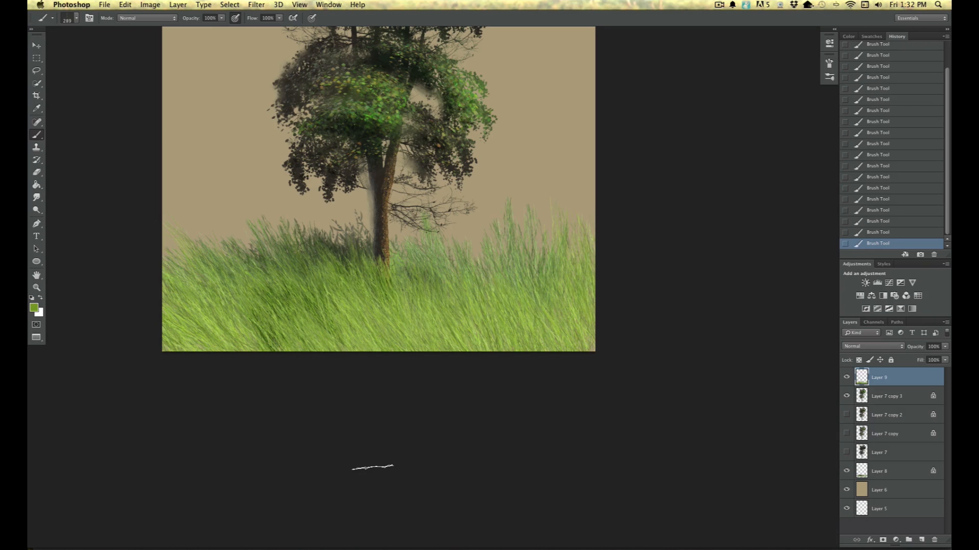
# Step: Switch to a 254 px grass tip and paint curved blades along the foreground below the trunk
pyautogui.click(76, 18)
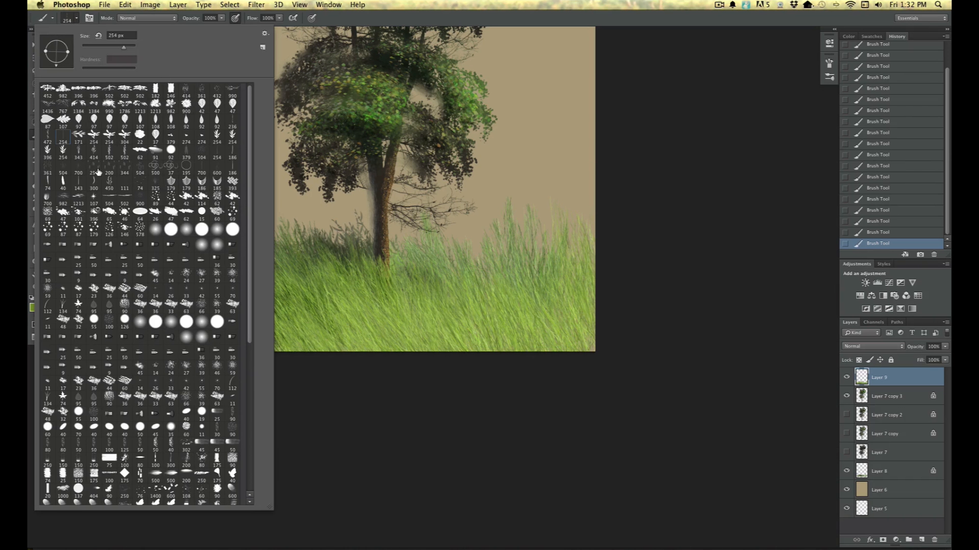
pyautogui.click(519, 348)
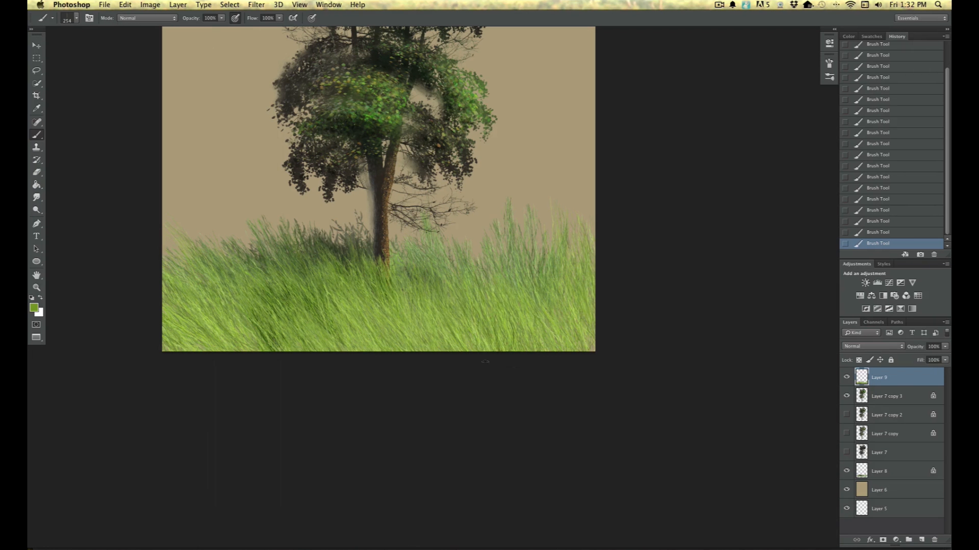
pyautogui.press('super+equal')
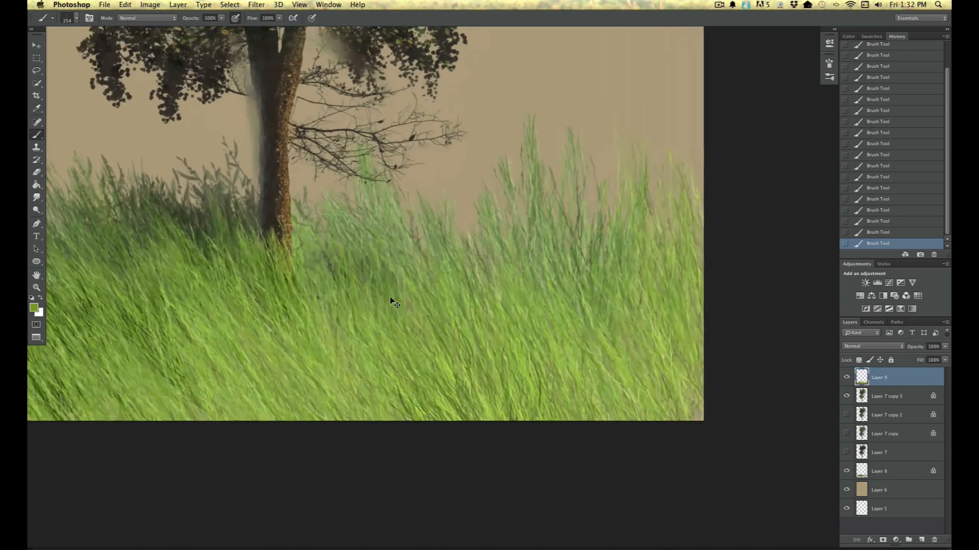
pyautogui.moveTo(418, 425)
pyautogui.mouseDown()
pyautogui.moveTo(389, 387)
pyautogui.moveTo(343, 378)
pyautogui.mouseUp()
pyautogui.moveTo(321, 417); pyautogui.dragTo(286, 379)
pyautogui.moveTo(289, 425)
pyautogui.mouseDown()
pyautogui.moveTo(257, 383)
pyautogui.moveTo(192, 347)
pyautogui.mouseUp()
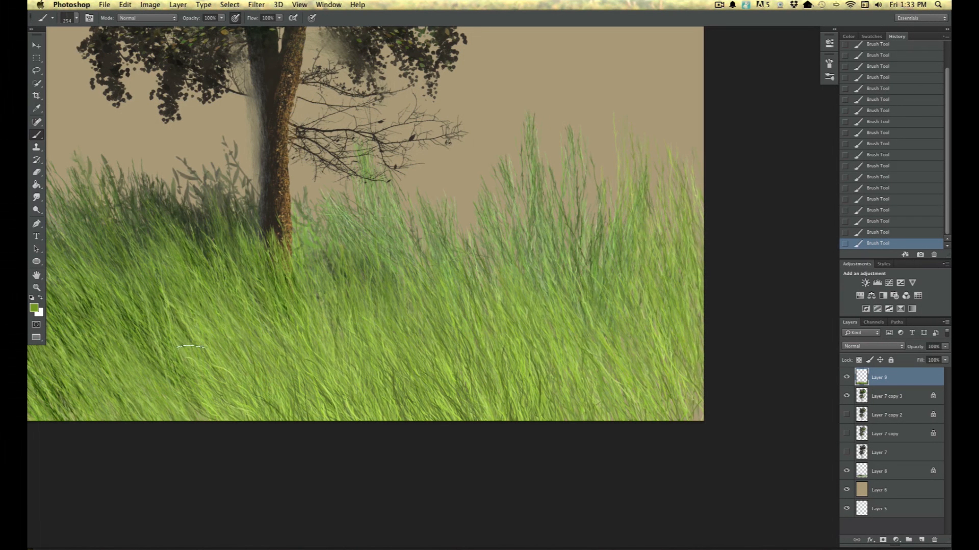
# Step: Add more curved blades across the lower foreground grass and undo the last stroke
pyautogui.moveTo(409, 368); pyautogui.dragTo(387, 326)
pyautogui.moveTo(395, 409); pyautogui.dragTo(366, 371)
pyautogui.moveTo(327, 412); pyautogui.dragTo(278, 368)
pyautogui.moveTo(258, 410); pyautogui.dragTo(220, 365)
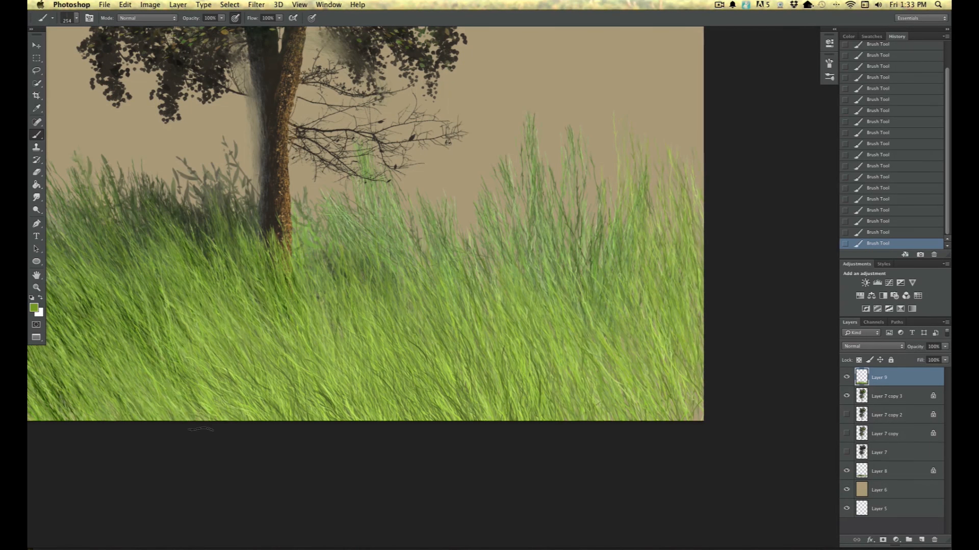
pyautogui.moveTo(201, 421); pyautogui.dragTo(154, 372)
pyautogui.moveTo(312, 416); pyautogui.dragTo(404, 405)
pyautogui.press('super+z')
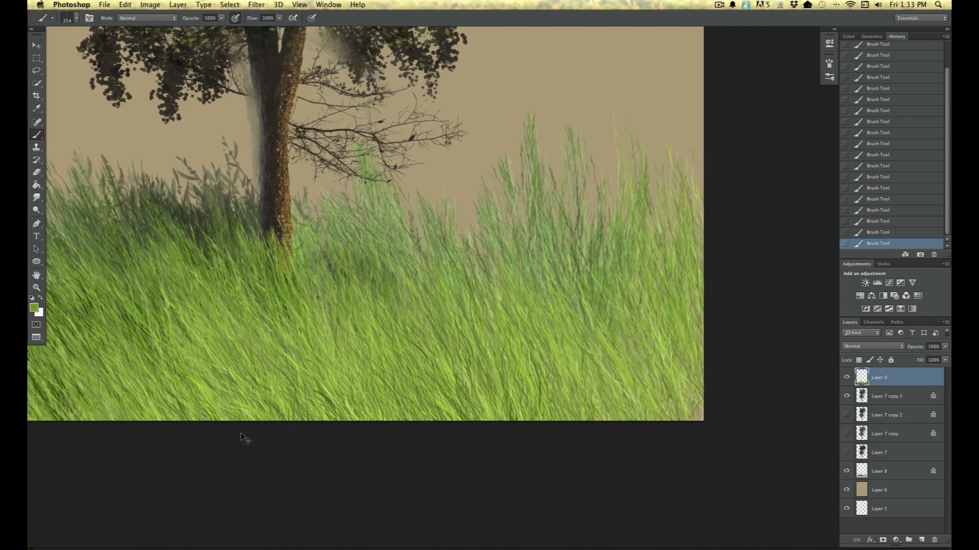
pyautogui.moveTo(223, 441); pyautogui.dragTo(426, 390)
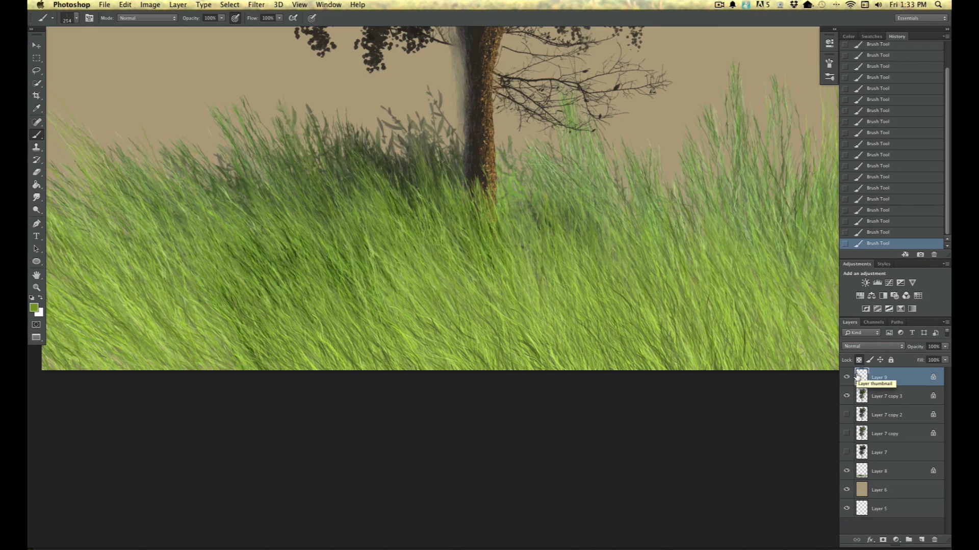
# Step: Unlock the transparent pixels of Layer 9, switch to the 396 px leafy tip and open the foreground color for editing
pyautogui.click(859, 359)
pyautogui.click(76, 19)
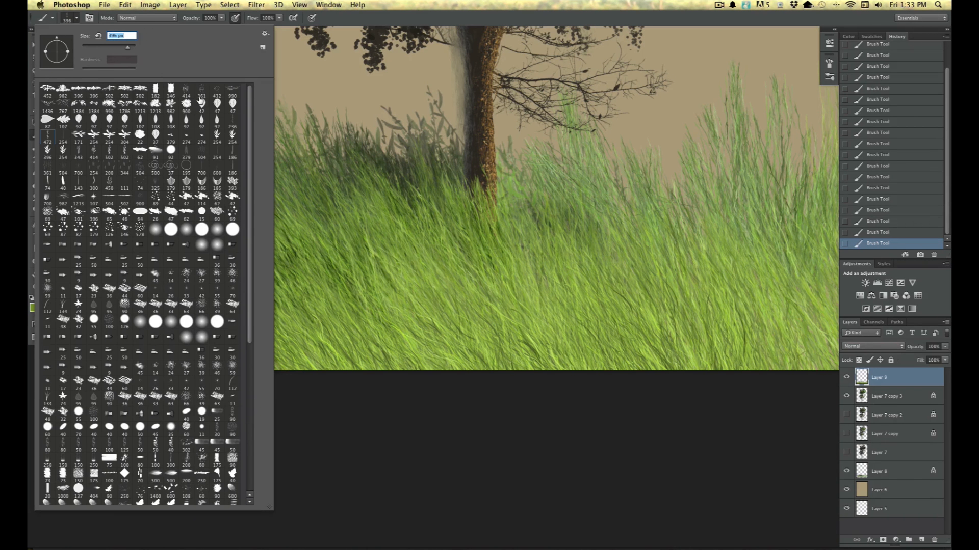
pyautogui.click(421, 262)
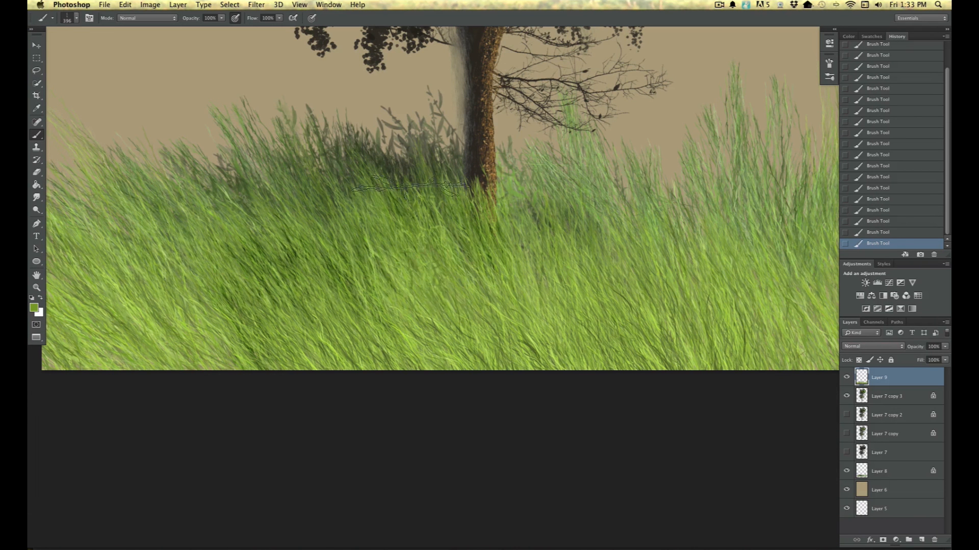
pyautogui.click(76, 18)
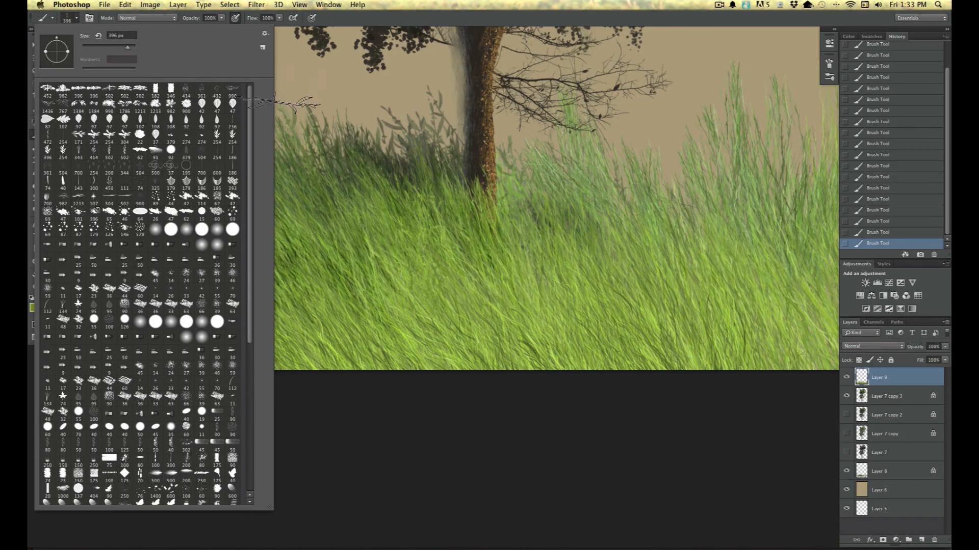
pyautogui.click(337, 472)
pyautogui.click(34, 308)
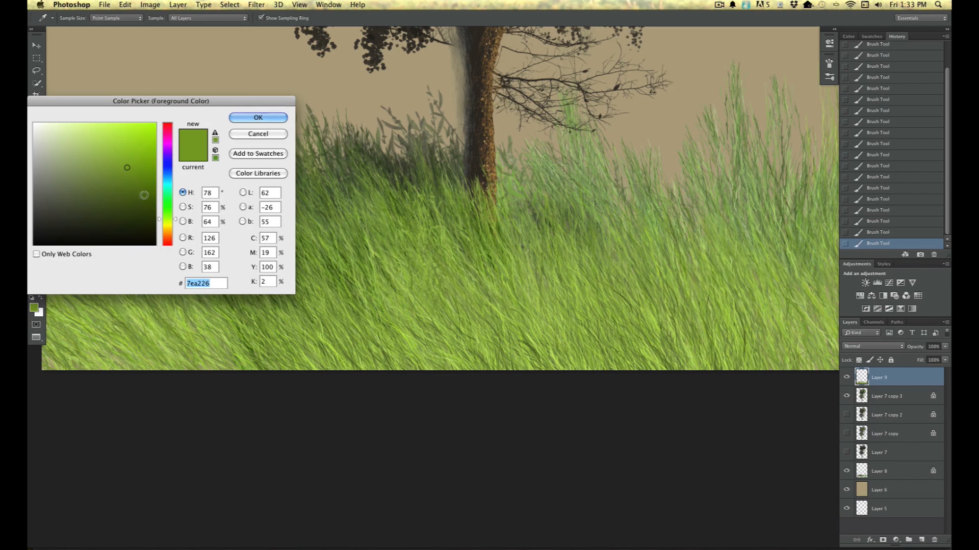
# Step: Set the foreground colour to dark green #446f11 and paint darker leafy stalks across the grass with the 396 px brush
pyautogui.click(141, 190)
pyautogui.click(166, 216)
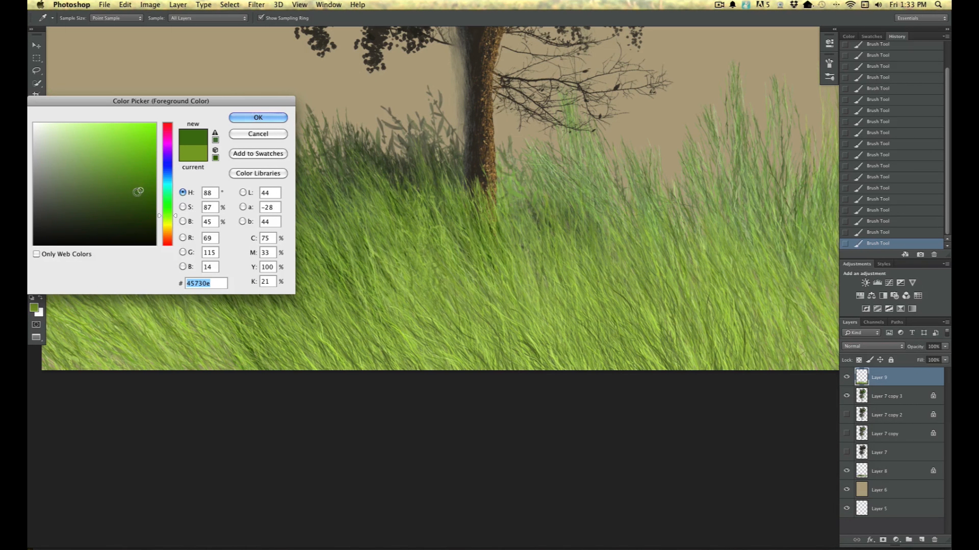
pyautogui.click(247, 118)
pyautogui.moveTo(437, 292)
pyautogui.mouseDown()
pyautogui.moveTo(423, 216)
pyautogui.moveTo(427, 300)
pyautogui.moveTo(386, 202)
pyautogui.moveTo(394, 263)
pyautogui.moveTo(343, 190)
pyautogui.moveTo(393, 304)
pyautogui.moveTo(331, 206)
pyautogui.moveTo(384, 324)
pyautogui.moveTo(312, 237)
pyautogui.moveTo(297, 242)
pyautogui.moveTo(415, 279)
pyautogui.moveTo(475, 277)
pyautogui.moveTo(469, 177)
pyautogui.moveTo(542, 273)
pyautogui.moveTo(543, 161)
pyautogui.moveTo(534, 326)
pyautogui.moveTo(524, 262)
pyautogui.moveTo(485, 218)
pyautogui.moveTo(475, 345)
pyautogui.moveTo(399, 249)
pyautogui.moveTo(428, 381)
pyautogui.moveTo(365, 302)
pyautogui.moveTo(309, 266)
pyautogui.moveTo(364, 372)
pyautogui.moveTo(239, 272)
pyautogui.moveTo(232, 300)
pyautogui.moveTo(248, 361)
pyautogui.moveTo(155, 215)
pyautogui.moveTo(194, 282)
pyautogui.moveTo(207, 283)
pyautogui.moveTo(170, 166)
pyautogui.moveTo(178, 247)
pyautogui.moveTo(140, 96)
pyautogui.moveTo(178, 238)
pyautogui.moveTo(149, 101)
pyautogui.moveTo(168, 247)
pyautogui.moveTo(115, 123)
pyautogui.moveTo(172, 253)
pyautogui.moveTo(143, 229)
pyautogui.moveTo(122, 235)
pyautogui.moveTo(173, 315)
pyautogui.moveTo(143, 282)
pyautogui.moveTo(238, 379)
pyautogui.moveTo(200, 308)
pyautogui.moveTo(228, 375)
pyautogui.moveTo(131, 339)
pyautogui.mouseUp()
pyautogui.moveTo(622, 316)
pyautogui.mouseDown()
pyautogui.moveTo(718, 308)
pyautogui.moveTo(713, 206)
pyautogui.moveTo(729, 280)
pyautogui.moveTo(706, 128)
pyautogui.moveTo(712, 252)
pyautogui.moveTo(661, 124)
pyautogui.moveTo(694, 254)
pyautogui.moveTo(676, 201)
pyautogui.moveTo(636, 180)
pyautogui.moveTo(701, 275)
pyautogui.mouseUp()
pyautogui.moveTo(628, 165); pyautogui.dragTo(663, 262)
pyautogui.press('super+minus')
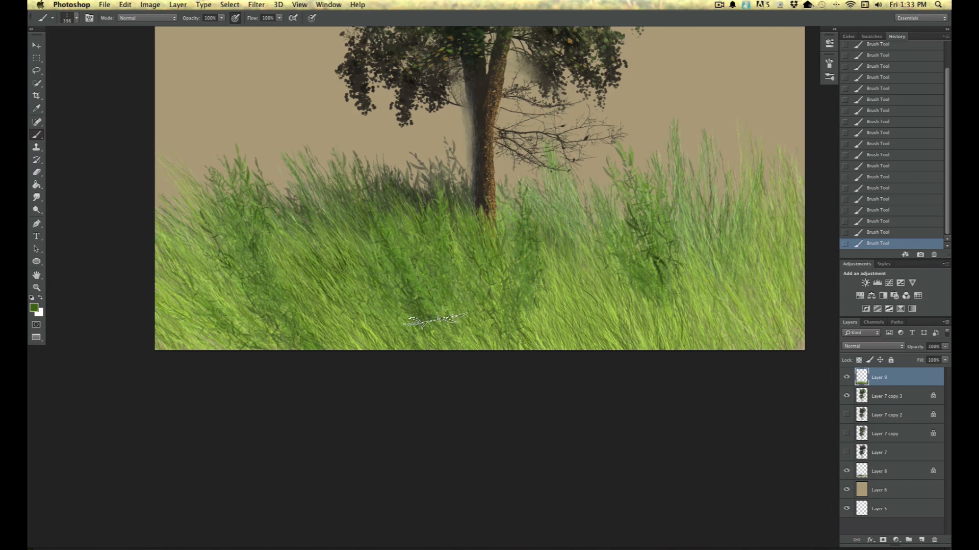
# Step: Switch to the 236 px grass-blade brush and paint dark green upward blades along the lower middle and right of the grass
pyautogui.click(76, 18)
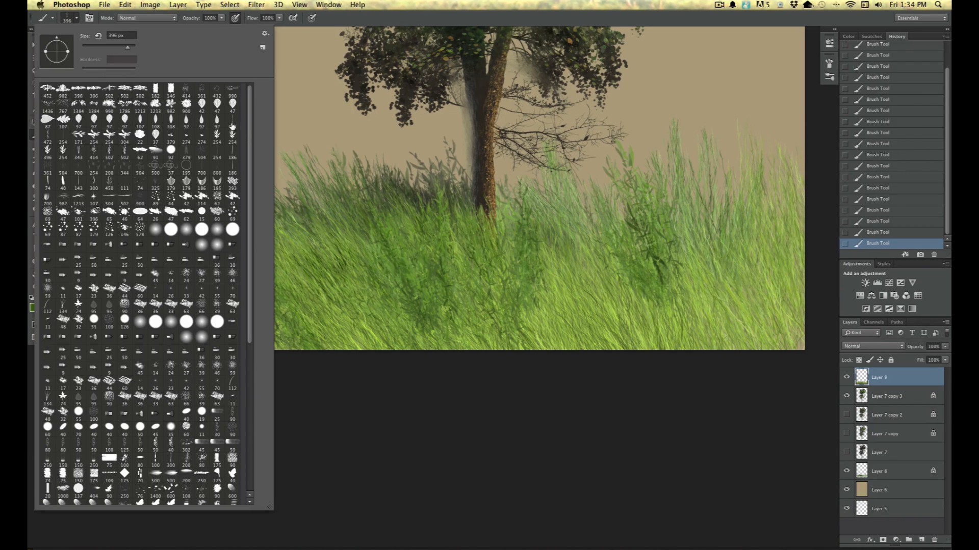
pyautogui.moveTo(450, 341)
pyautogui.mouseDown()
pyautogui.moveTo(428, 284)
pyautogui.moveTo(399, 279)
pyautogui.moveTo(418, 334)
pyautogui.mouseUp()
pyautogui.moveTo(505, 325); pyautogui.dragTo(502, 285)
pyautogui.moveTo(524, 341)
pyautogui.mouseDown()
pyautogui.moveTo(527, 272)
pyautogui.moveTo(556, 273)
pyautogui.mouseUp()
pyautogui.moveTo(591, 340); pyautogui.dragTo(586, 273)
pyautogui.moveTo(662, 340)
pyautogui.mouseDown()
pyautogui.moveTo(657, 270)
pyautogui.moveTo(668, 252)
pyautogui.mouseUp()
pyautogui.moveTo(708, 336)
pyautogui.mouseDown()
pyautogui.moveTo(703, 225)
pyautogui.moveTo(721, 255)
pyautogui.mouseUp()
pyautogui.moveTo(747, 303); pyautogui.dragTo(739, 231)
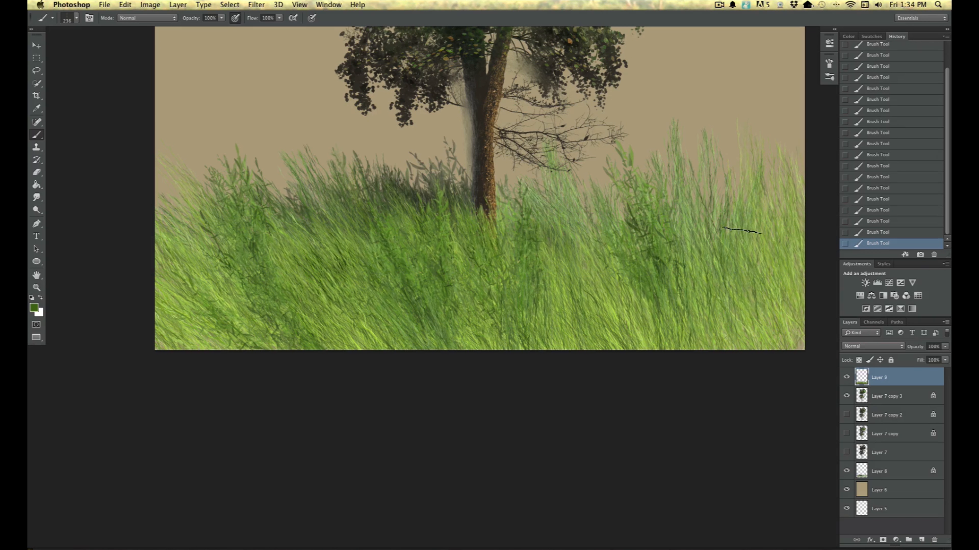
# Step: Lock the transparent pixels of Layer 9 and set the foreground colour to muted teal #688b81
pyautogui.press('super+0')
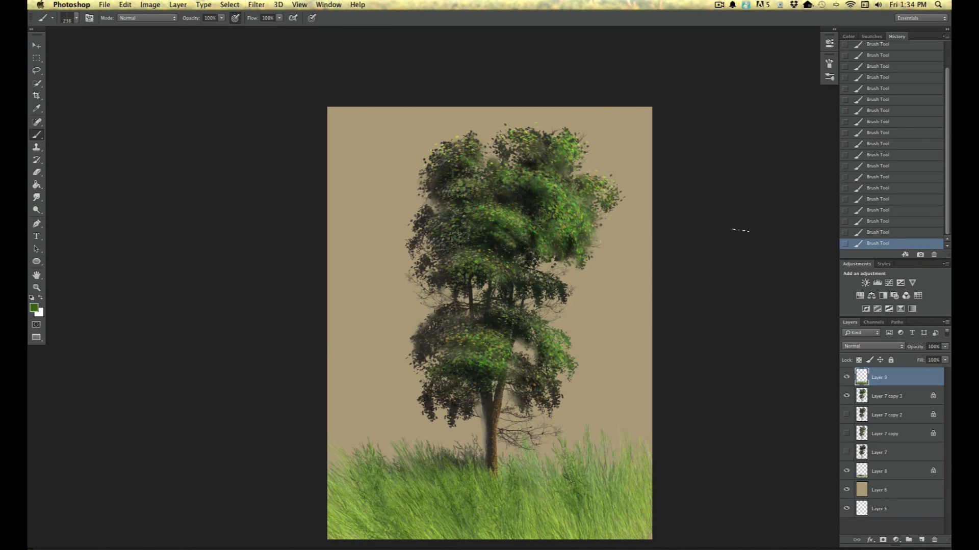
pyautogui.moveTo(229, 285); pyautogui.dragTo(203, 190)
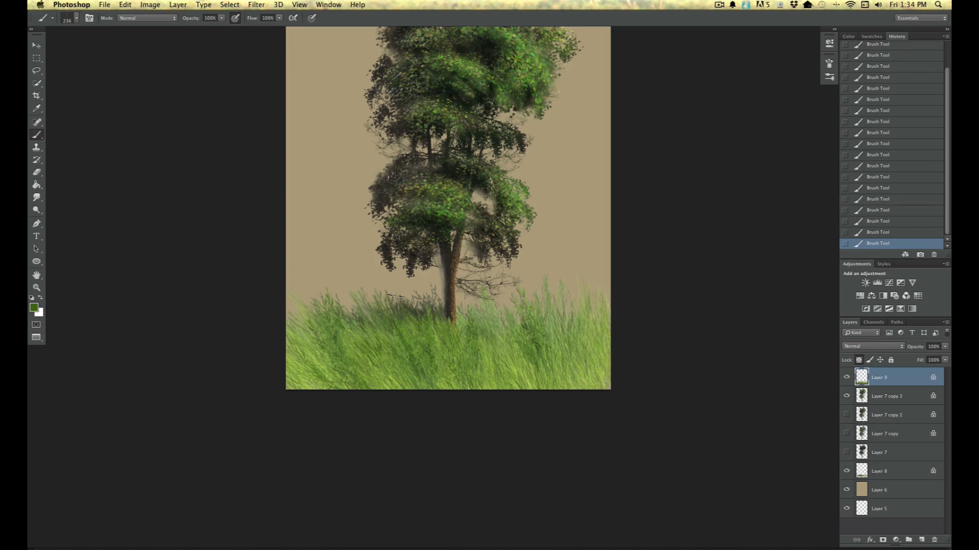
pyautogui.click(33, 308)
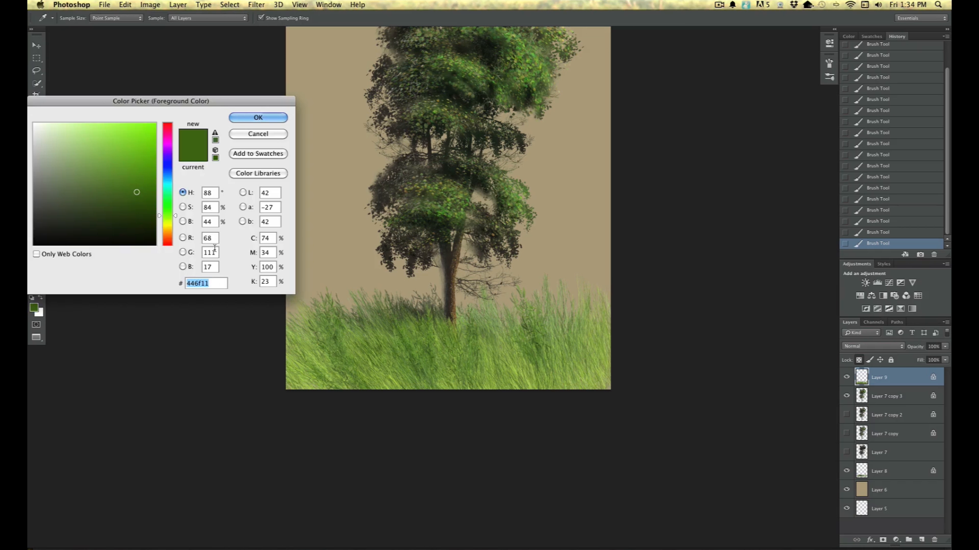
pyautogui.click(65, 175)
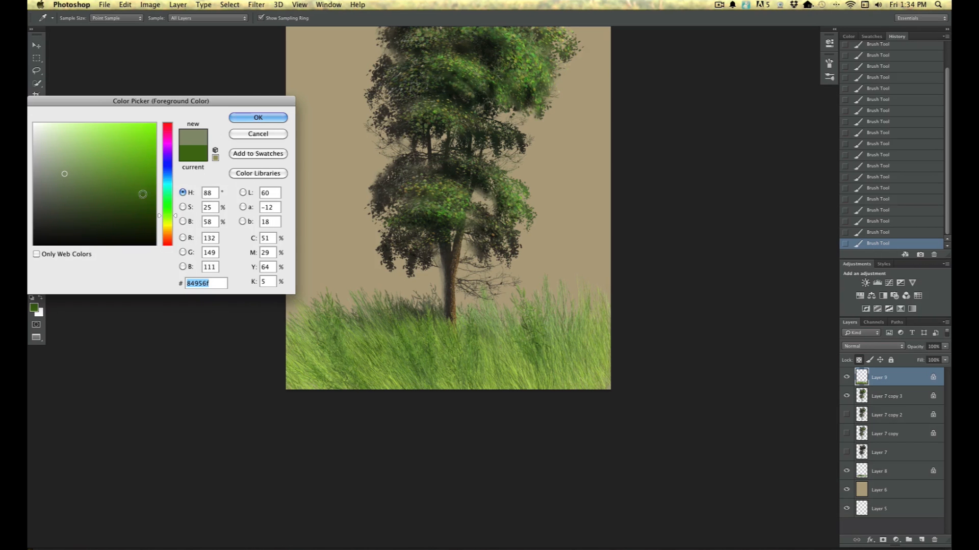
pyautogui.click(169, 190)
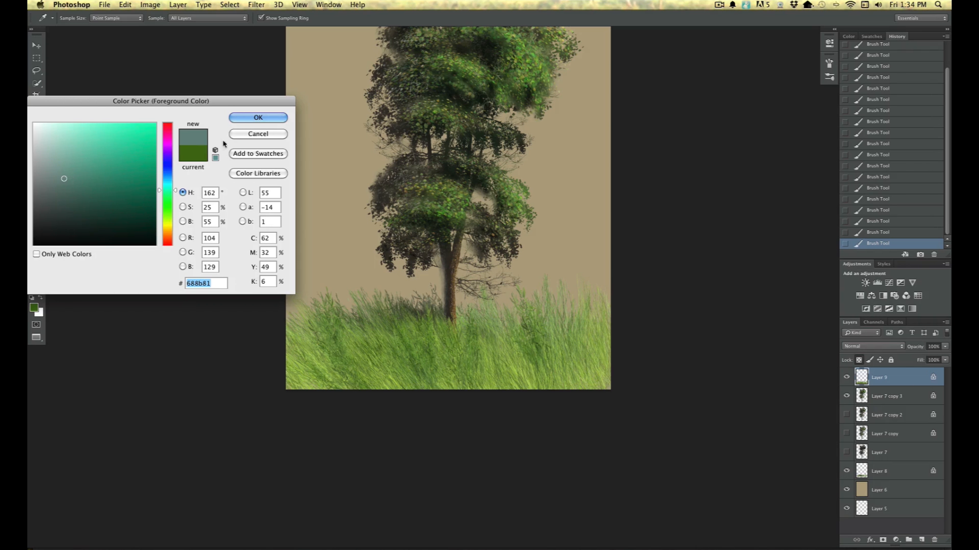
pyautogui.click(237, 118)
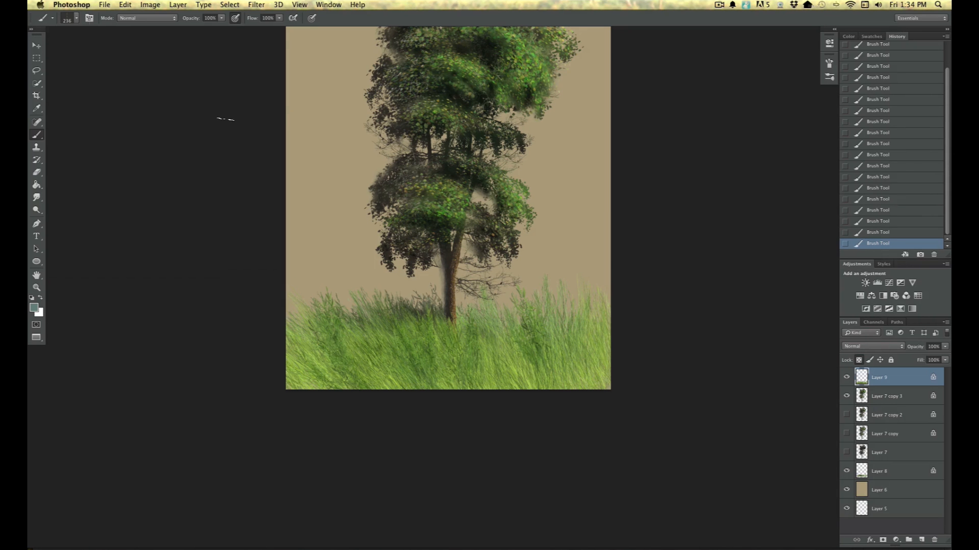
# Step: Set up a soft round 236 px brush with 0% hardness, 71% opacity and Multiply blend mode
pyautogui.click(74, 19)
pyautogui.click(156, 230)
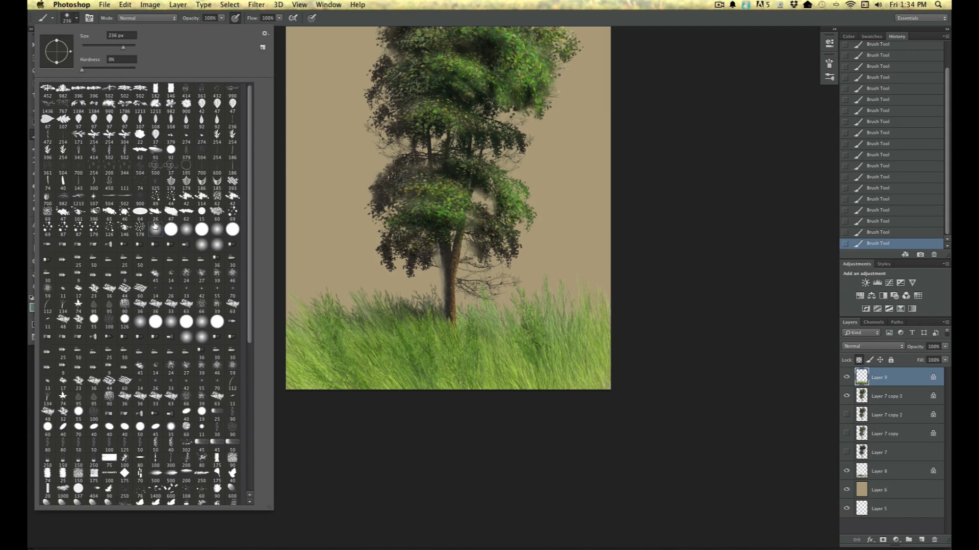
pyautogui.moveTo(222, 20); pyautogui.dragTo(208, 30)
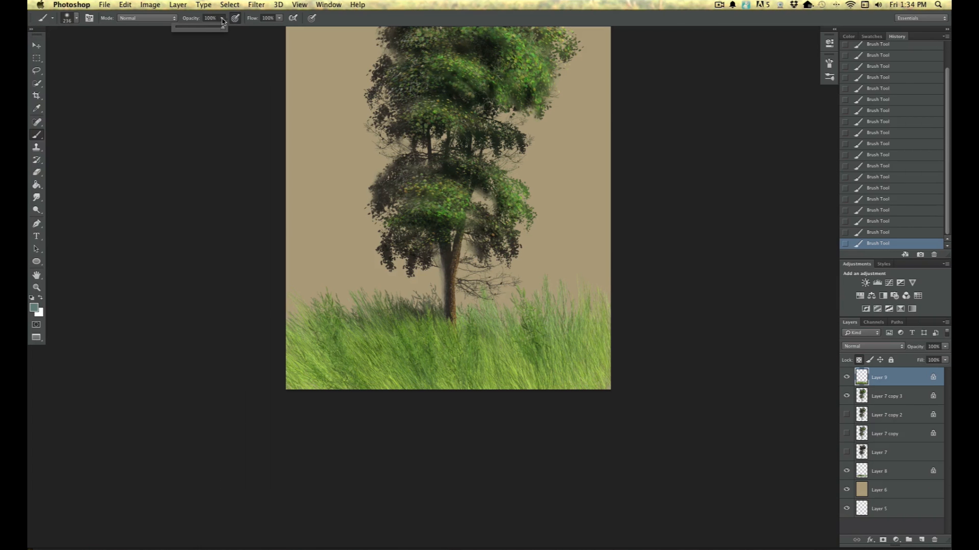
pyautogui.click(127, 19)
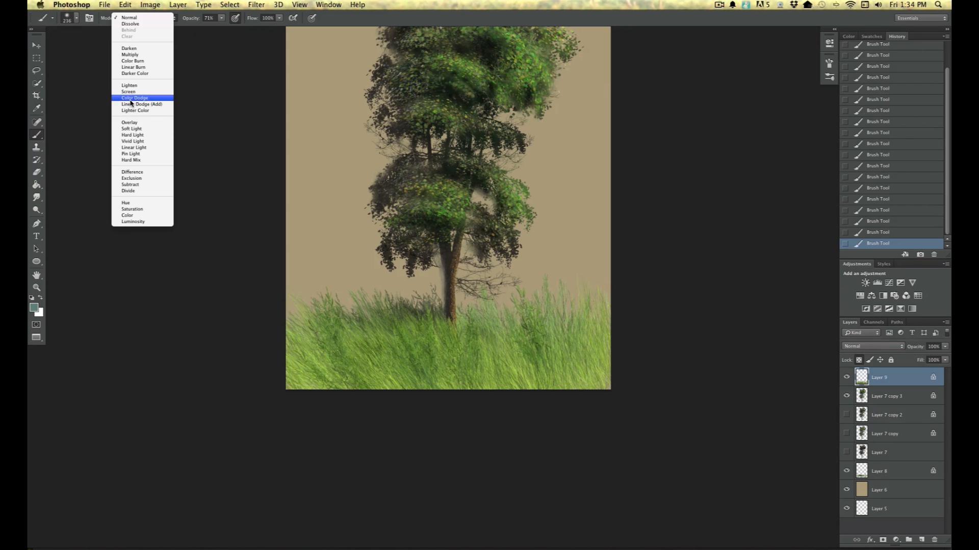
pyautogui.click(130, 54)
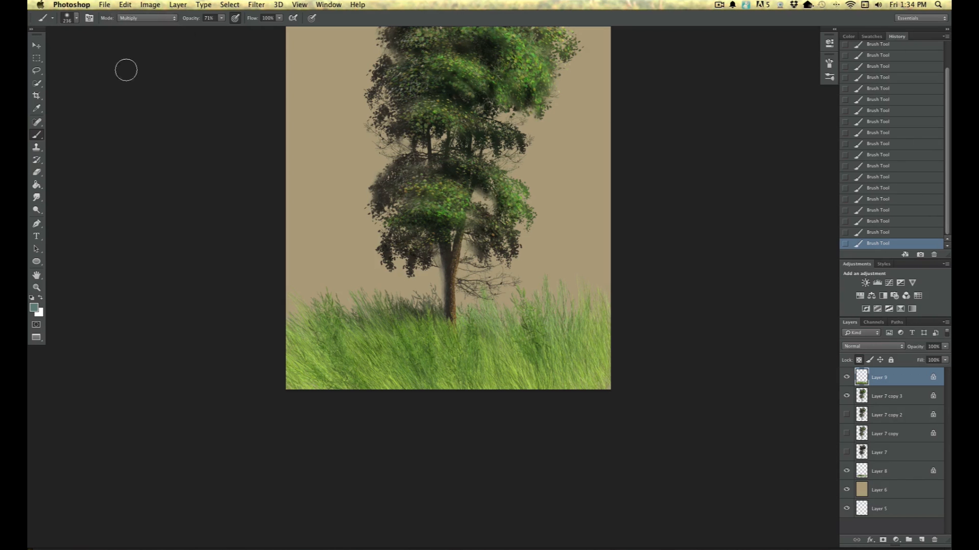
# Step: Shade the lower part of the grass with broad soft strokes across the full width of the canvas
pyautogui.moveTo(607, 393); pyautogui.dragTo(321, 391)
pyautogui.moveTo(559, 400)
pyautogui.mouseDown()
pyautogui.moveTo(397, 383)
pyautogui.moveTo(576, 403)
pyautogui.moveTo(530, 384)
pyautogui.moveTo(607, 392)
pyautogui.moveTo(618, 351)
pyautogui.moveTo(409, 338)
pyautogui.moveTo(613, 365)
pyautogui.moveTo(577, 389)
pyautogui.moveTo(581, 365)
pyautogui.moveTo(407, 377)
pyautogui.moveTo(326, 368)
pyautogui.moveTo(330, 386)
pyautogui.moveTo(245, 364)
pyautogui.moveTo(439, 395)
pyautogui.moveTo(448, 382)
pyautogui.moveTo(510, 387)
pyautogui.mouseUp()
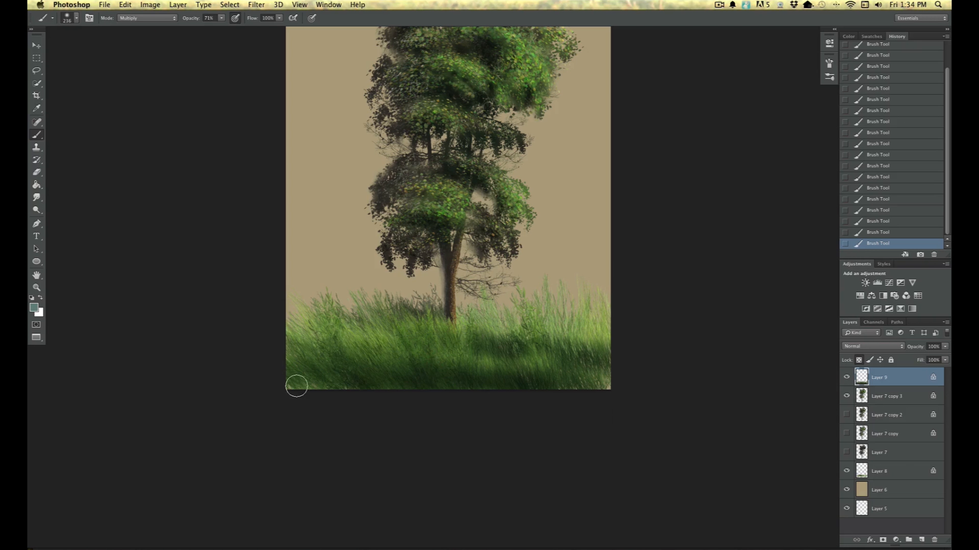
pyautogui.moveTo(500, 370); pyautogui.dragTo(478, 377)
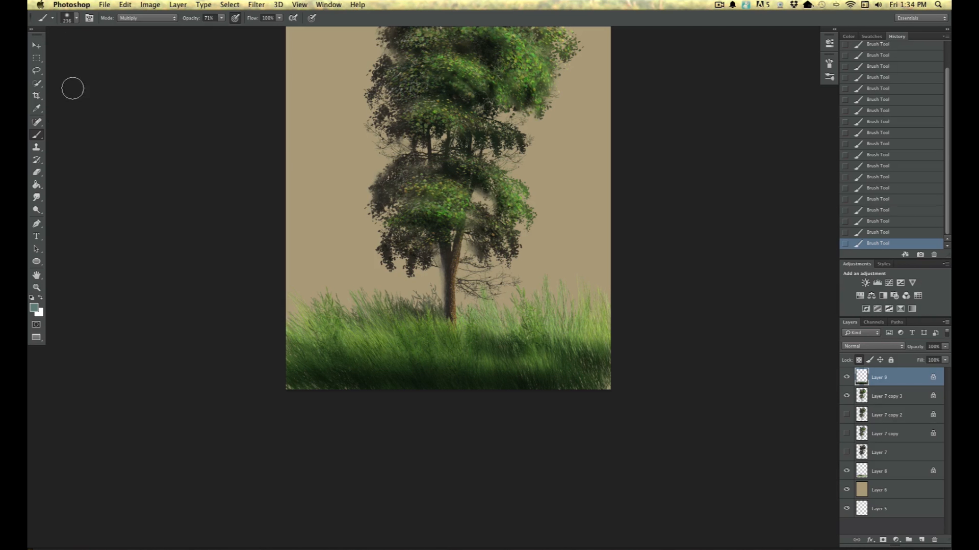
# Step: Switch back to the 236 px grass-blade brush for close-up work on the shaded foreground grass
pyautogui.rightClick(75, 66)
pyautogui.scroll(-5, 247, 300)
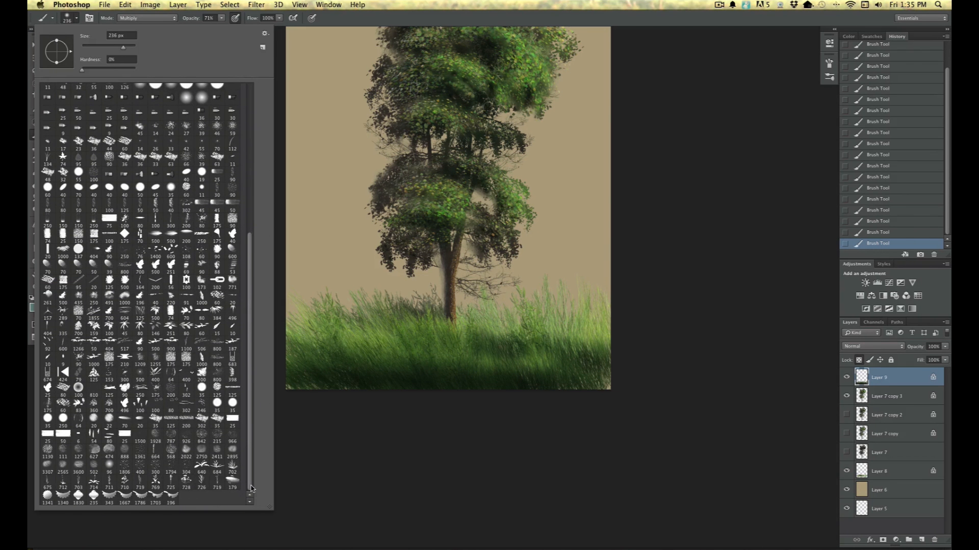
pyautogui.click(234, 124)
pyautogui.click(552, 449)
pyautogui.press('super+plus')
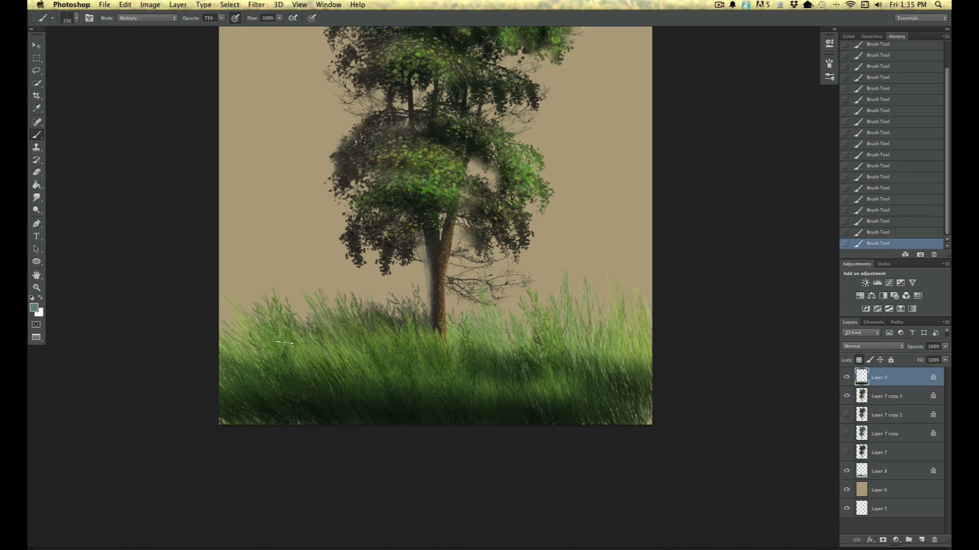
pyautogui.press('super+plus')
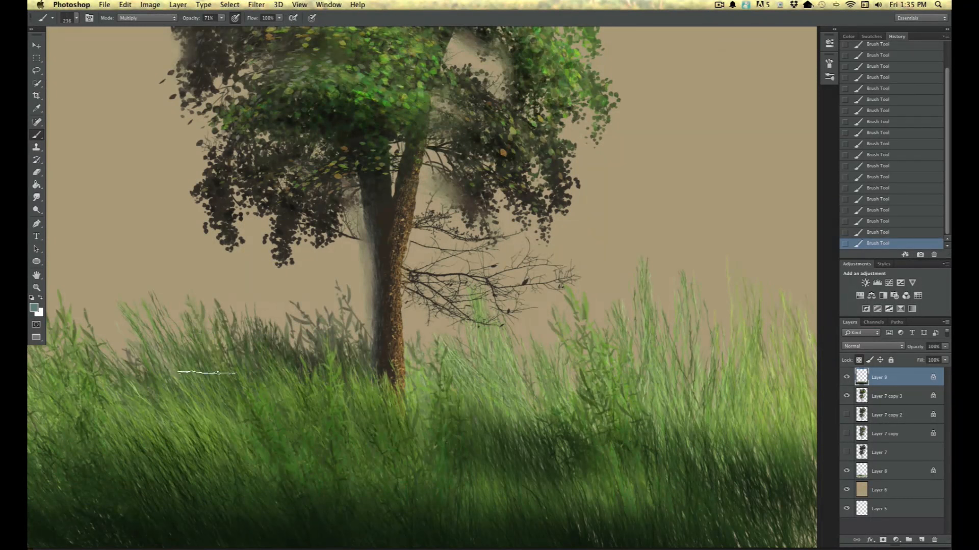
pyautogui.moveTo(255, 325); pyautogui.dragTo(349, 172)
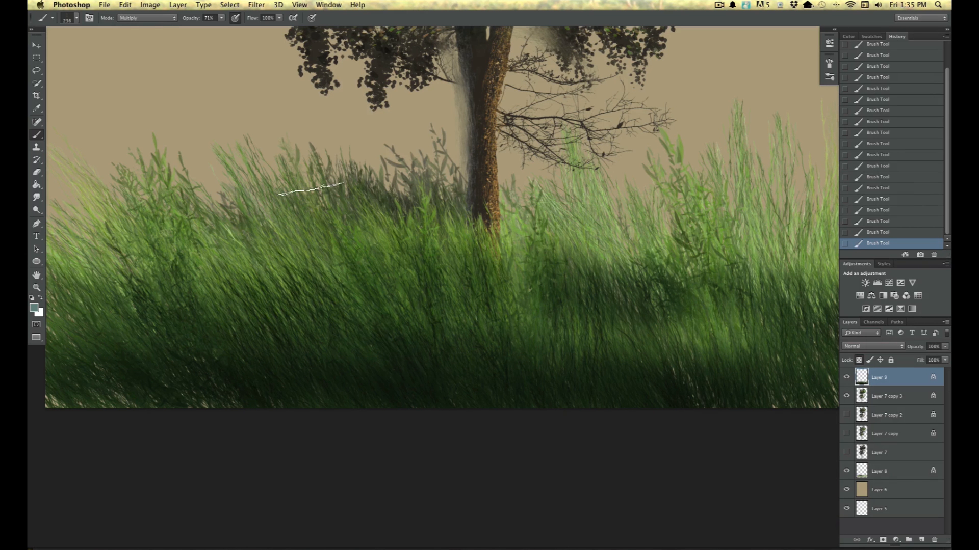
# Step: Return the brush's blend mode to Normal and set the foreground colour to dark teal #335d51
pyautogui.click(127, 21)
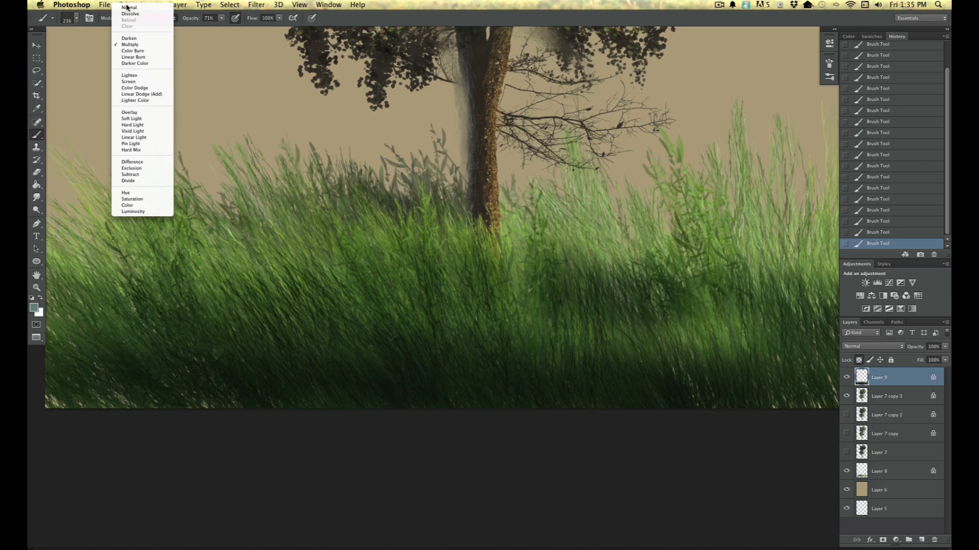
pyautogui.click(123, 9)
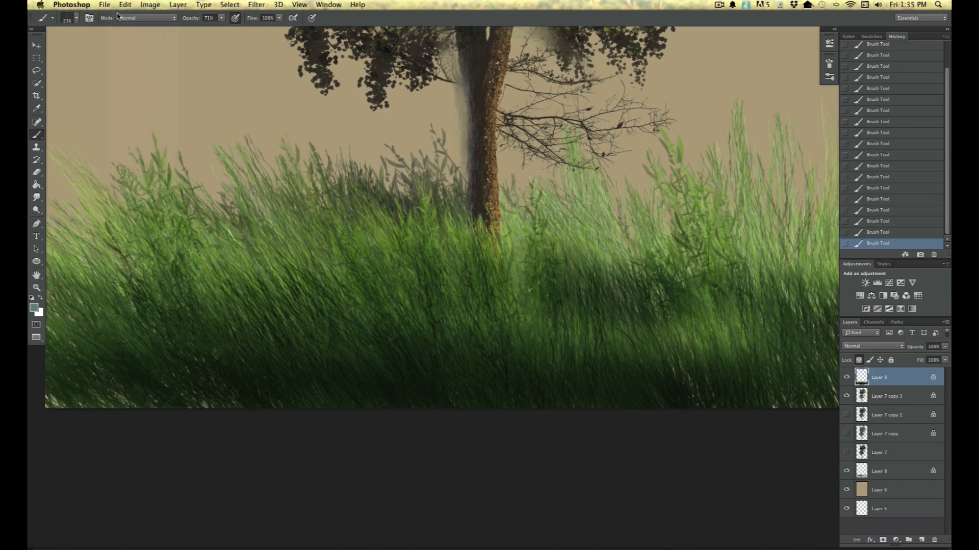
pyautogui.click(76, 20)
pyautogui.click(76, 19)
pyautogui.click(34, 308)
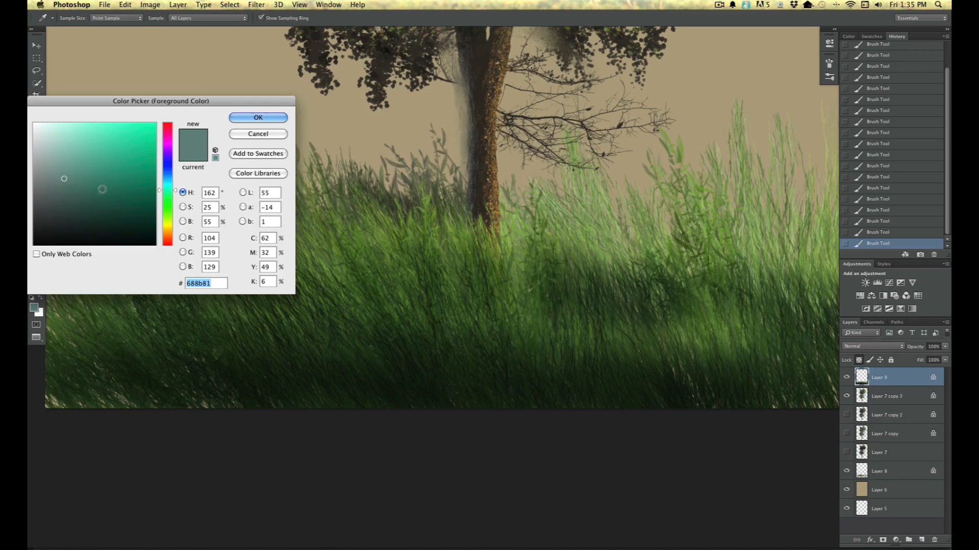
pyautogui.click(89, 200)
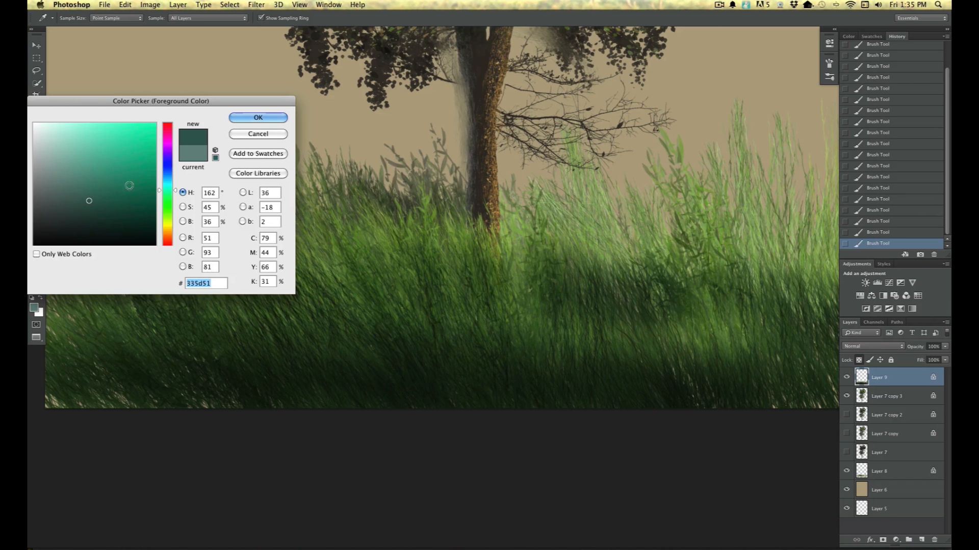
pyautogui.click(245, 119)
# Step: Paint dark teal grass blades slanting up and left over the shaded grass, from the middle to the left edge
pyautogui.moveTo(416, 408); pyautogui.dragTo(386, 318)
pyautogui.moveTo(375, 394); pyautogui.dragTo(317, 282)
pyautogui.moveTo(346, 409); pyautogui.dragTo(283, 291)
pyautogui.moveTo(296, 395); pyautogui.dragTo(204, 306)
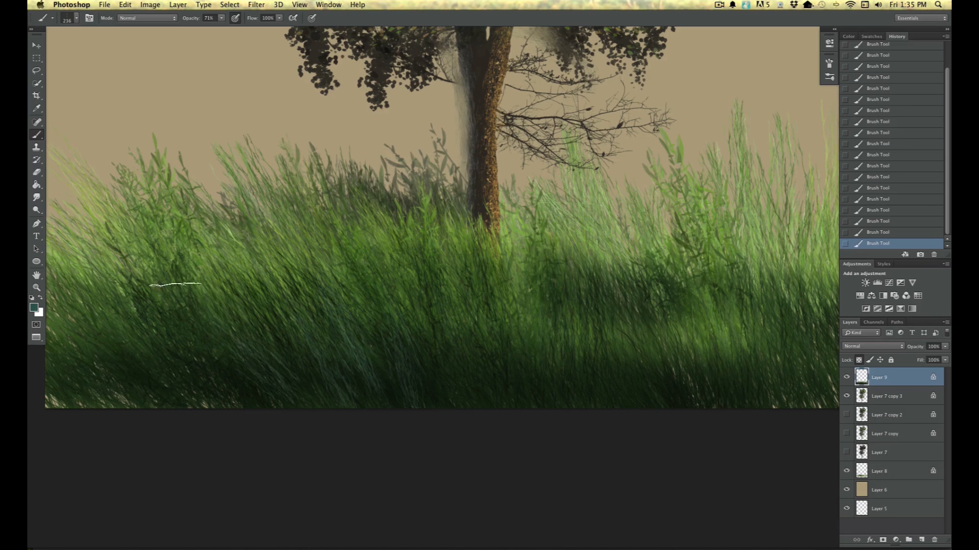
pyautogui.moveTo(260, 400); pyautogui.dragTo(197, 286)
pyautogui.moveTo(211, 381); pyautogui.dragTo(143, 298)
pyautogui.moveTo(172, 385); pyautogui.dragTo(73, 258)
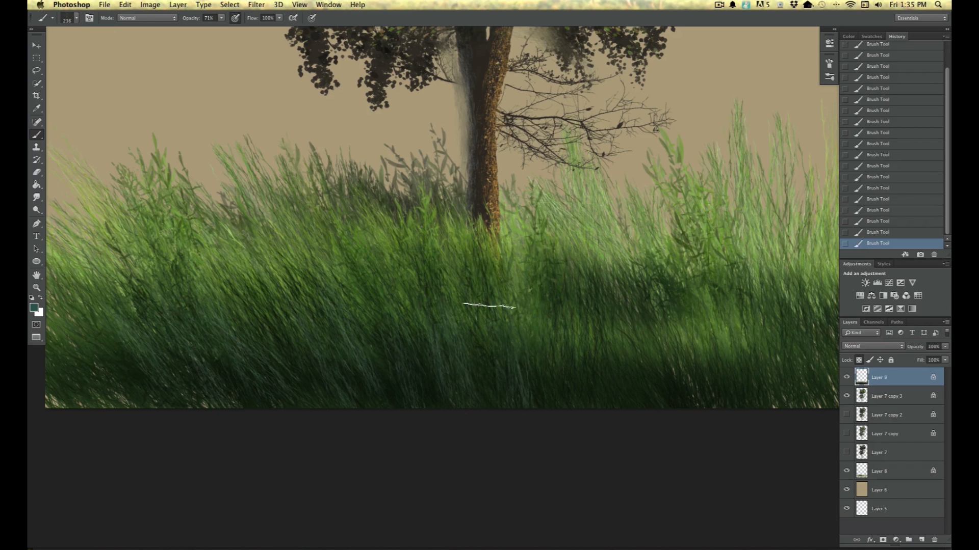
# Step: Switch to the 396 px brush and paint larger dark teal strokes in the foreground grass below and around the trunk
pyautogui.click(76, 20)
pyautogui.click(128, 49)
pyautogui.moveTo(601, 405)
pyautogui.mouseDown()
pyautogui.moveTo(595, 357)
pyautogui.moveTo(558, 347)
pyautogui.mouseUp()
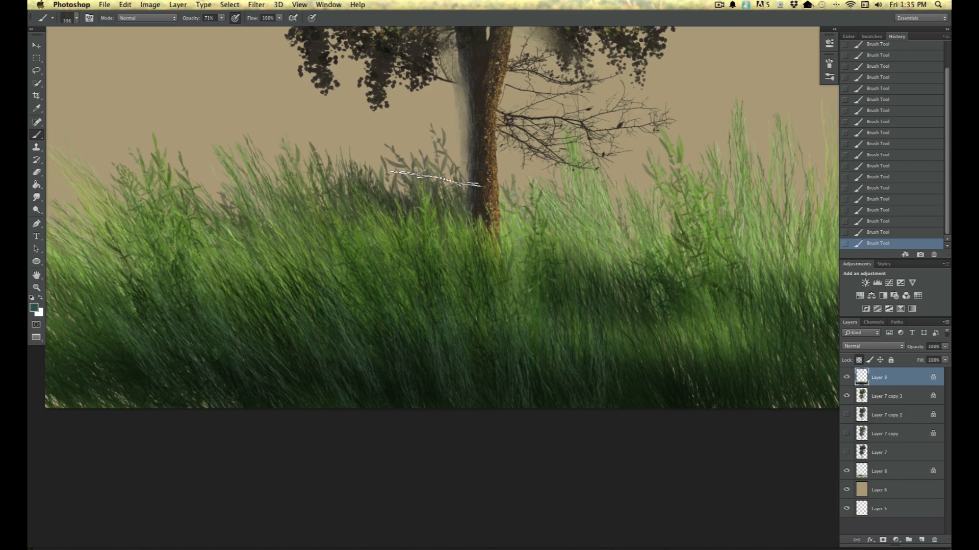
pyautogui.press('super+minus')
pyautogui.moveTo(472, 355)
pyautogui.mouseDown()
pyautogui.moveTo(497, 365)
pyautogui.moveTo(442, 290)
pyautogui.moveTo(493, 374)
pyautogui.moveTo(445, 281)
pyautogui.mouseUp()
pyautogui.moveTo(492, 340); pyautogui.dragTo(415, 206)
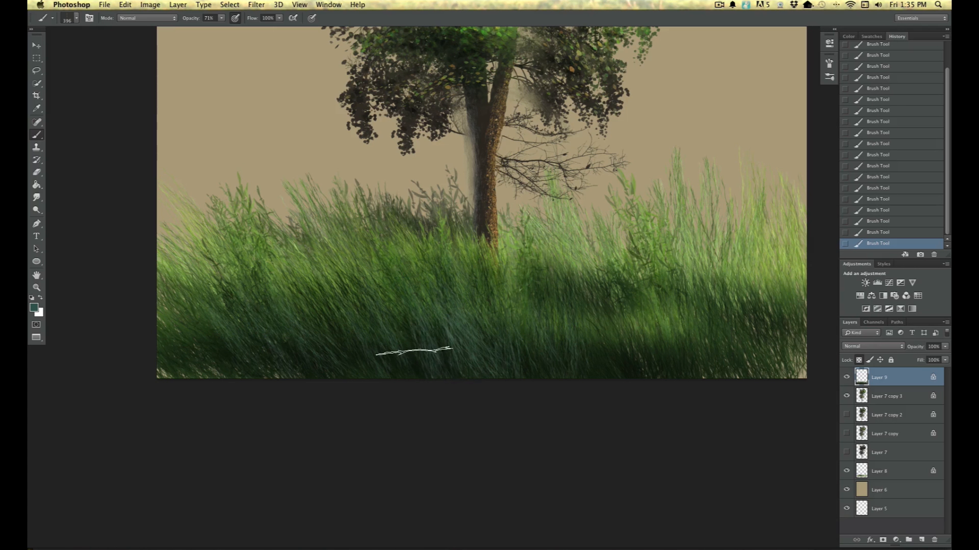
pyautogui.press('super+minus')
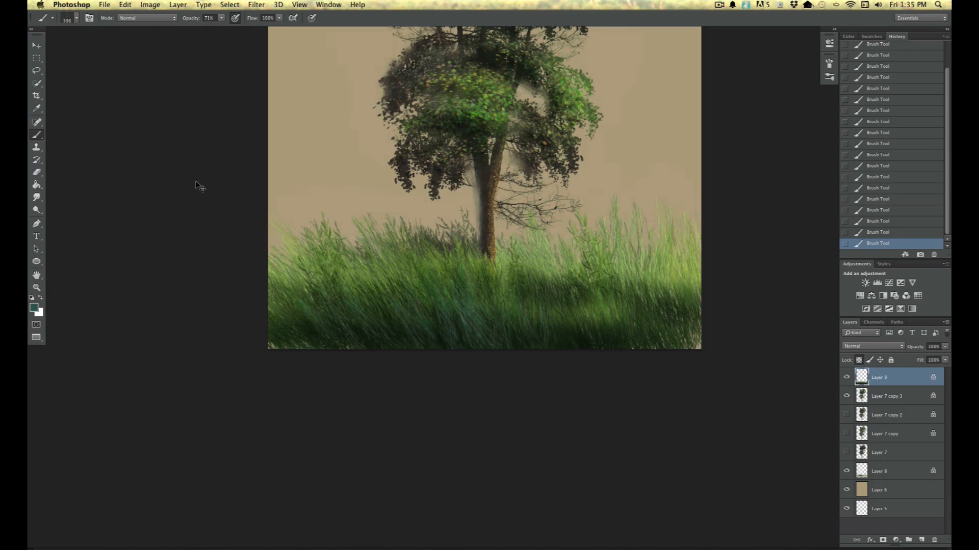
pyautogui.press('super+equal')
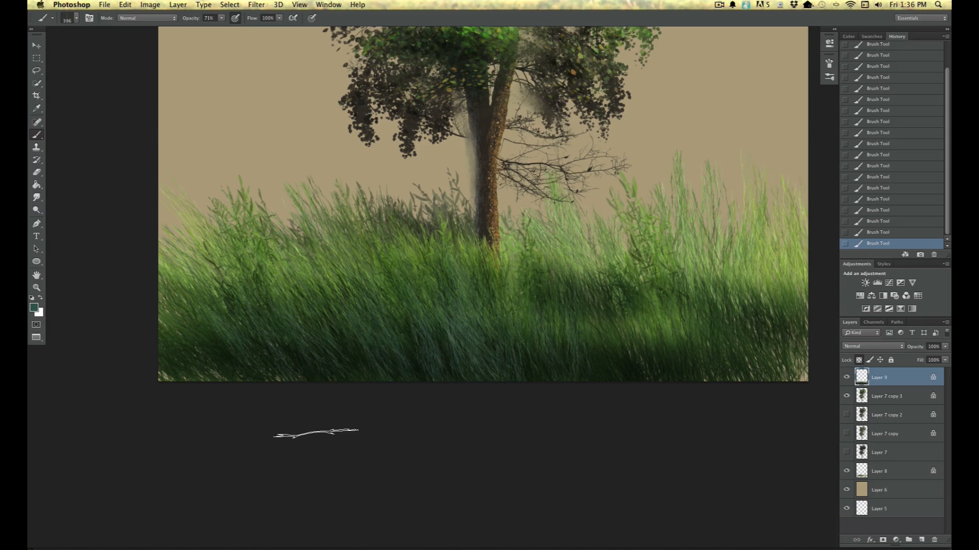
pyautogui.click(77, 20)
pyautogui.click(231, 123)
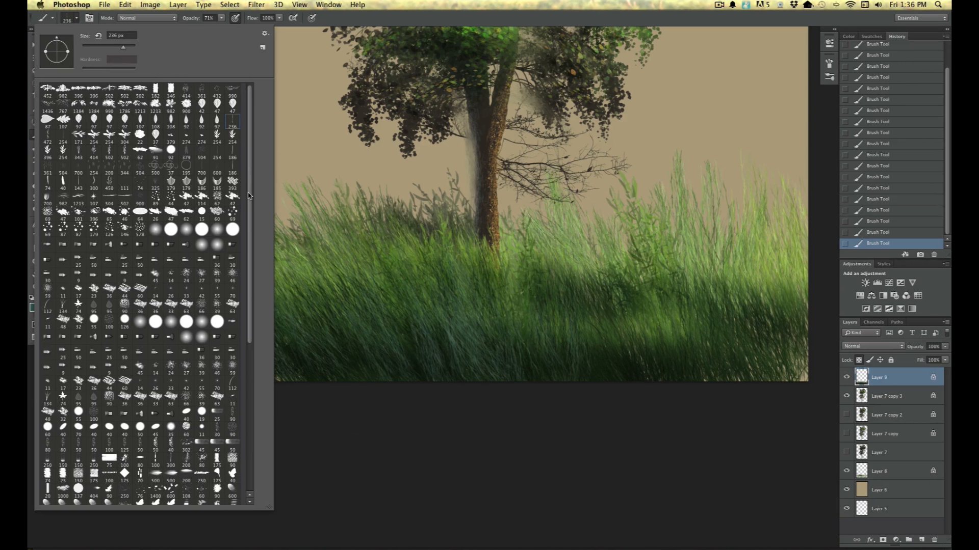
pyautogui.click(362, 416)
# Step: Smudge the dark teal blades in the lower middle of the grass using the Smudge tool at 97 px
pyautogui.click(36, 197)
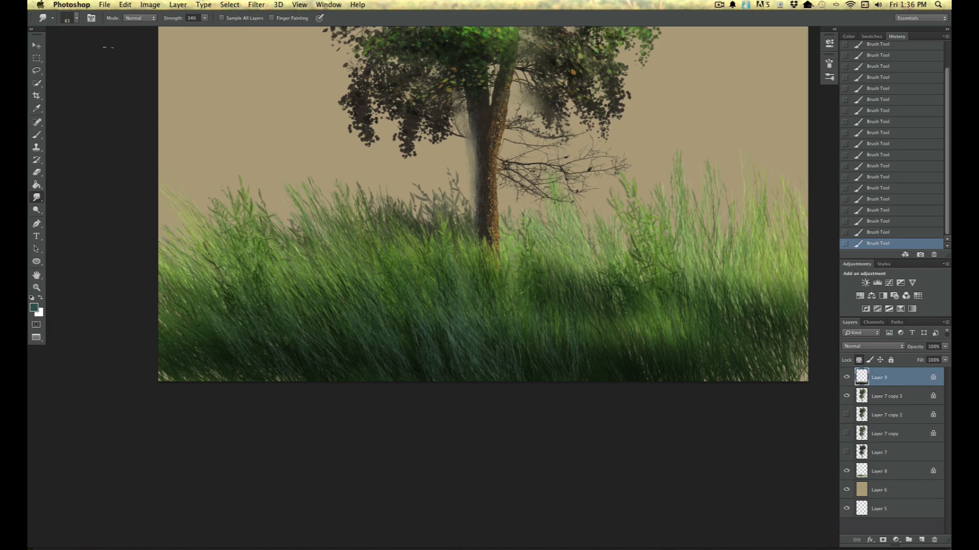
pyautogui.click(76, 20)
pyautogui.click(108, 48)
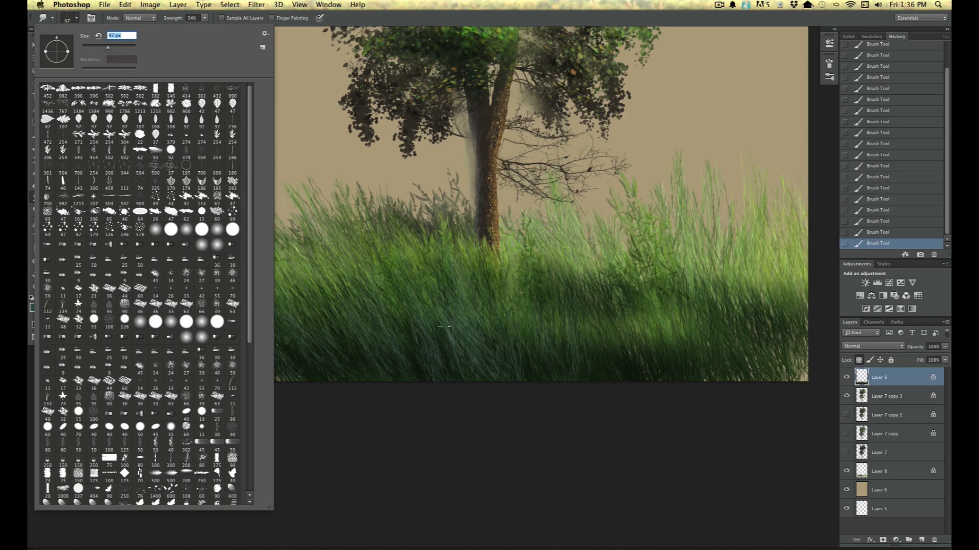
pyautogui.press('Return')
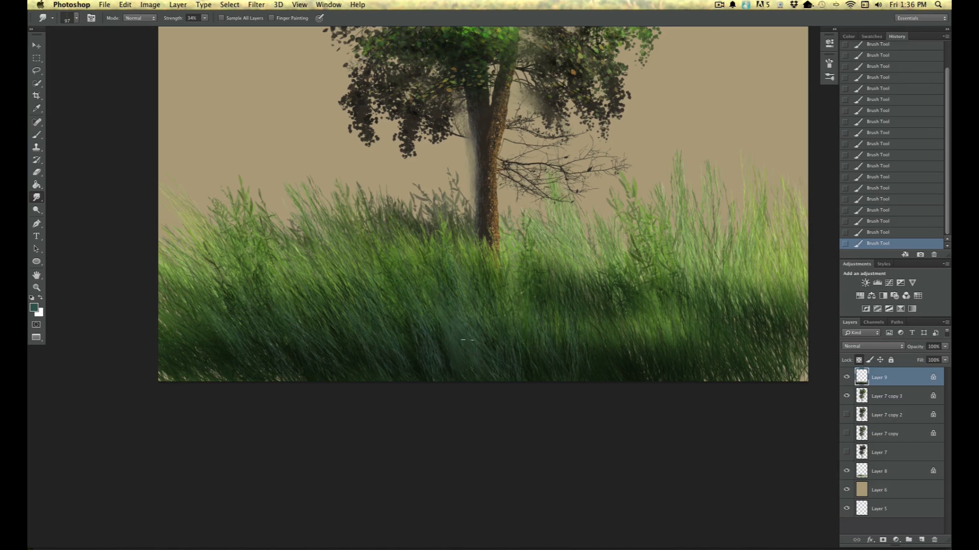
pyautogui.click(411, 276)
pyautogui.press('super+equal')
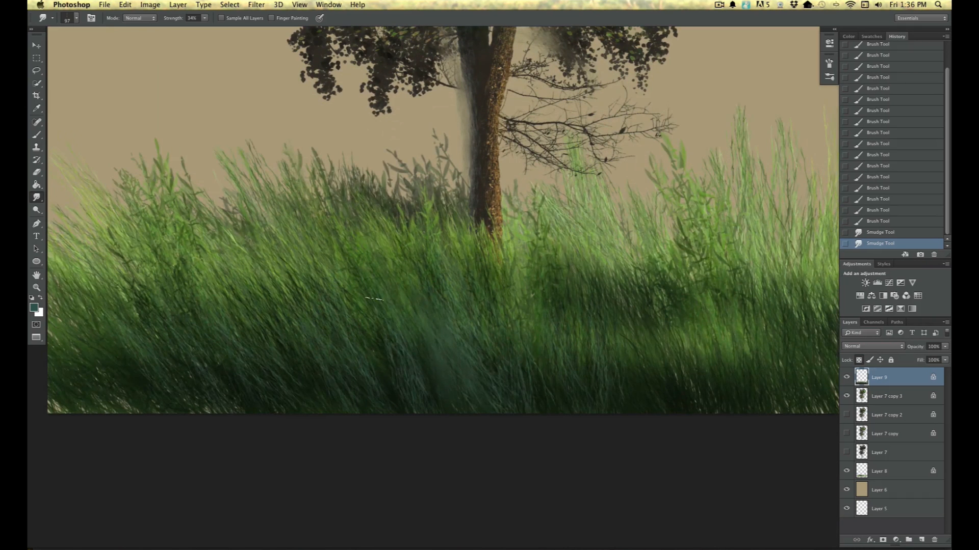
# Step: Smudge the dark teal grass blades below the trunk and around its base to blend them
pyautogui.moveTo(448, 322); pyautogui.dragTo(456, 287)
pyautogui.moveTo(510, 379); pyautogui.dragTo(475, 286)
pyautogui.moveTo(497, 320); pyautogui.dragTo(523, 383)
pyautogui.moveTo(523, 383)
pyautogui.mouseDown()
pyautogui.moveTo(490, 259)
pyautogui.moveTo(519, 332)
pyautogui.mouseUp()
pyautogui.moveTo(537, 367); pyautogui.dragTo(515, 290)
pyautogui.moveTo(514, 291); pyautogui.dragTo(535, 370)
pyautogui.moveTo(535, 369)
pyautogui.mouseDown()
pyautogui.moveTo(525, 285)
pyautogui.moveTo(553, 372)
pyautogui.mouseUp()
pyautogui.moveTo(553, 372)
pyautogui.mouseDown()
pyautogui.moveTo(543, 280)
pyautogui.moveTo(579, 385)
pyautogui.moveTo(553, 273)
pyautogui.moveTo(561, 394)
pyautogui.mouseUp()
pyautogui.moveTo(510, 285); pyautogui.dragTo(431, 376)
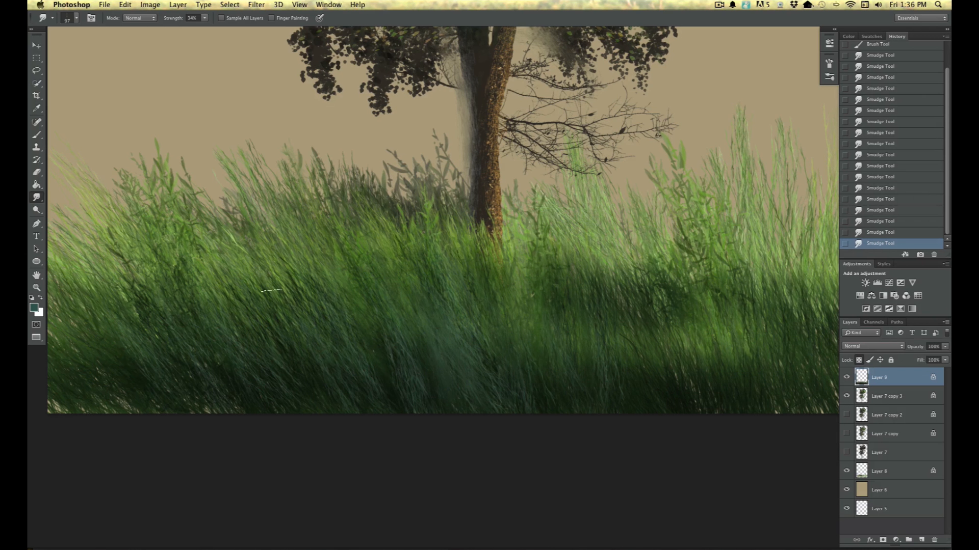
# Step: Unlock transparent pixels on Layer 9 and smudge the foreground grass along the painting's bottom edge
pyautogui.moveTo(291, 355); pyautogui.dragTo(315, 402)
pyautogui.click(857, 361)
pyautogui.moveTo(179, 461); pyautogui.dragTo(313, 411)
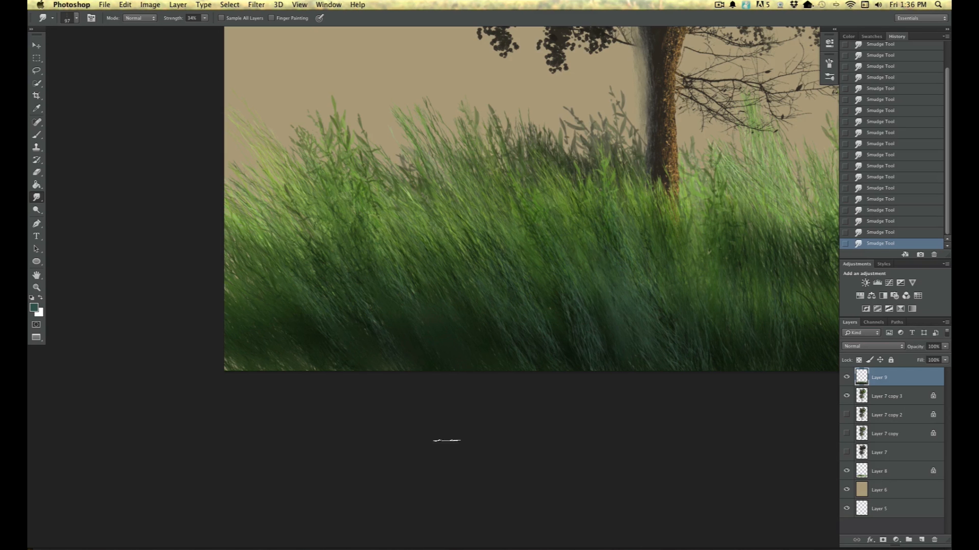
pyautogui.hscroll(10, 151, 240)
pyautogui.scroll(-2, 150, 240)
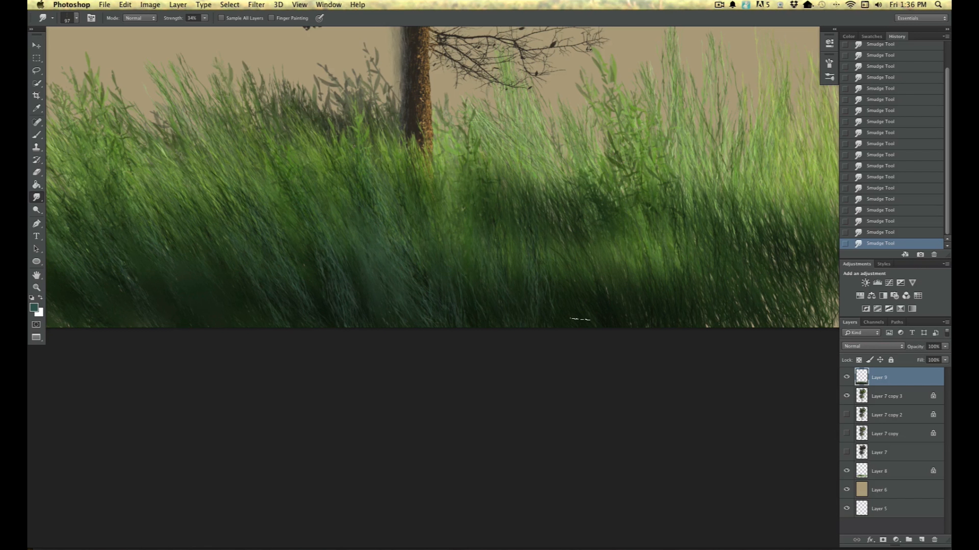
pyautogui.moveTo(452, 384); pyautogui.dragTo(291, 403)
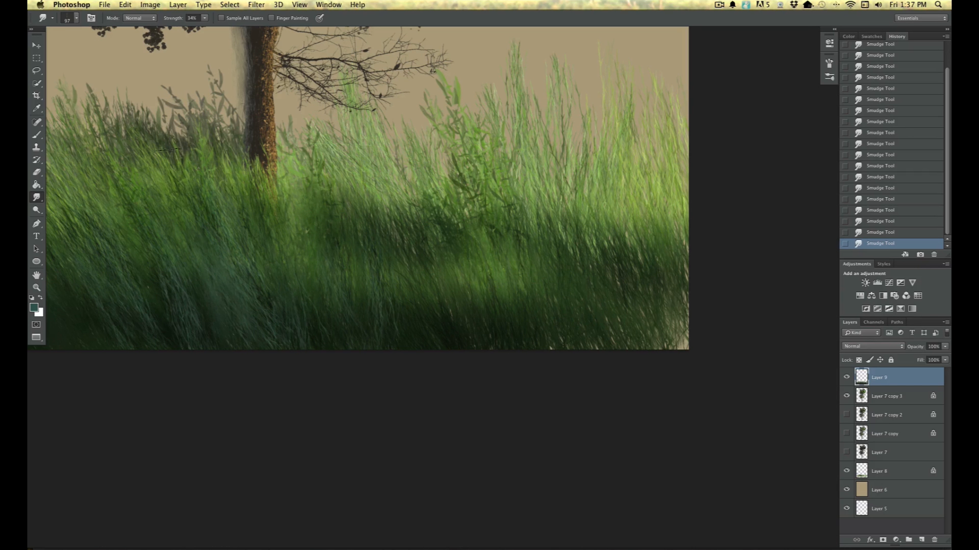
# Step: Unlock transparent pixels on Layer 8 and smudge the background grass tips on the left side of the trunk
pyautogui.click(882, 473)
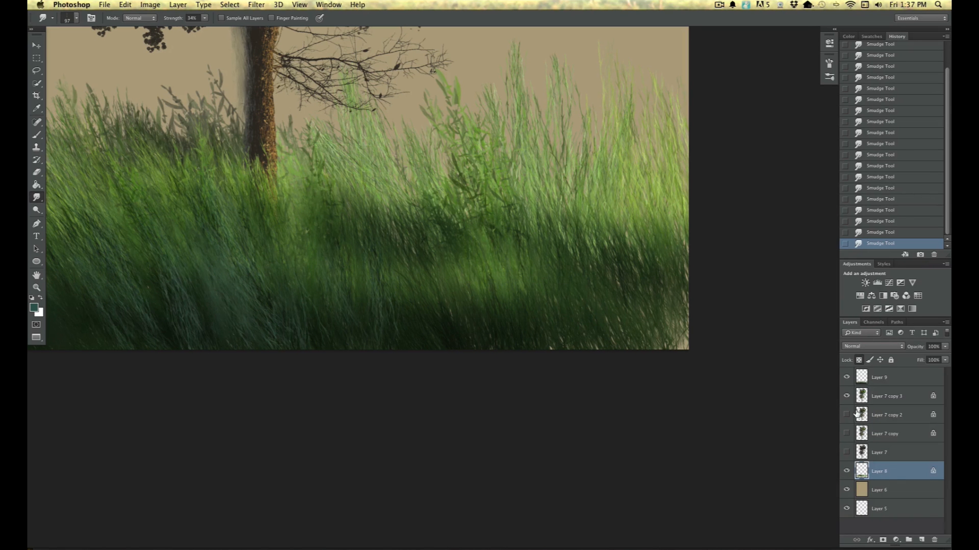
pyautogui.click(882, 381)
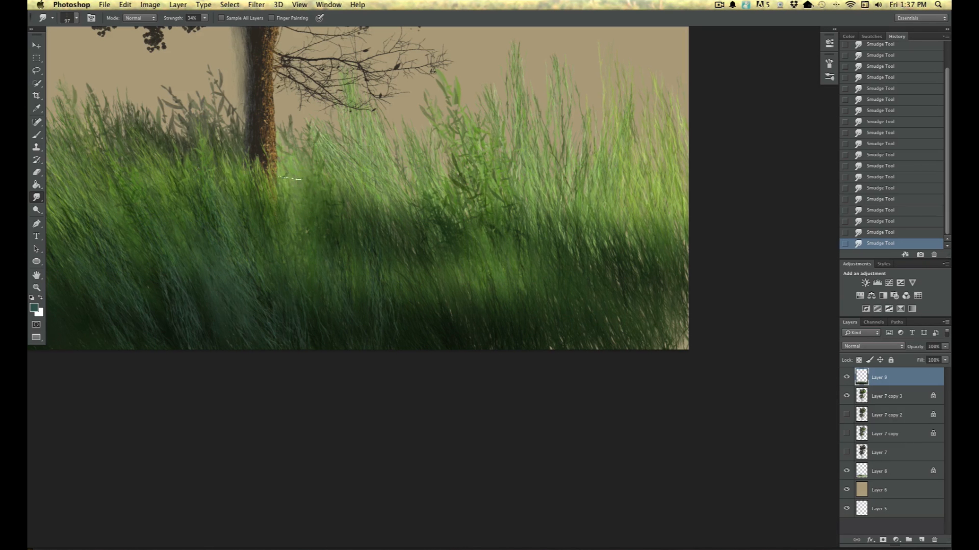
pyautogui.click(890, 478)
pyautogui.click(857, 360)
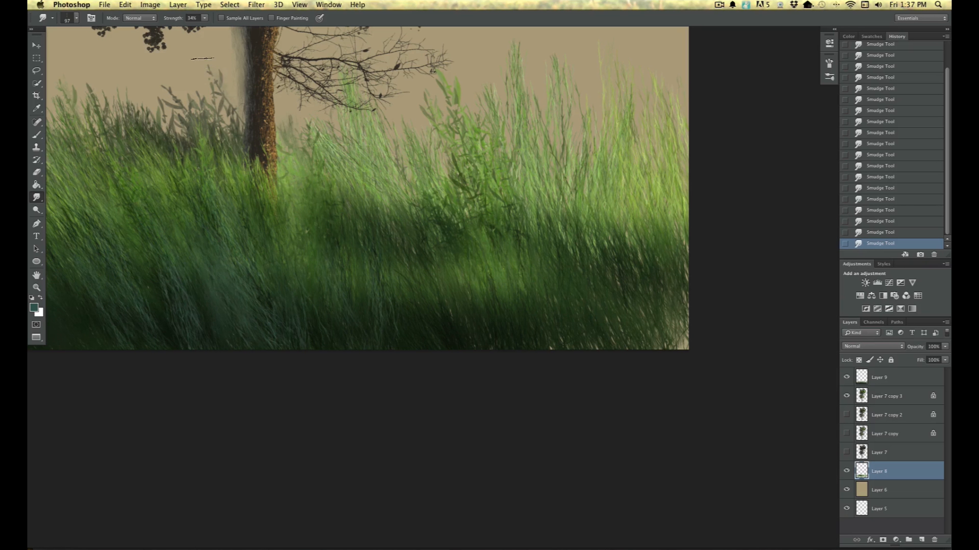
pyautogui.moveTo(172, 117); pyautogui.dragTo(193, 177)
pyautogui.moveTo(145, 380); pyautogui.dragTo(367, 487)
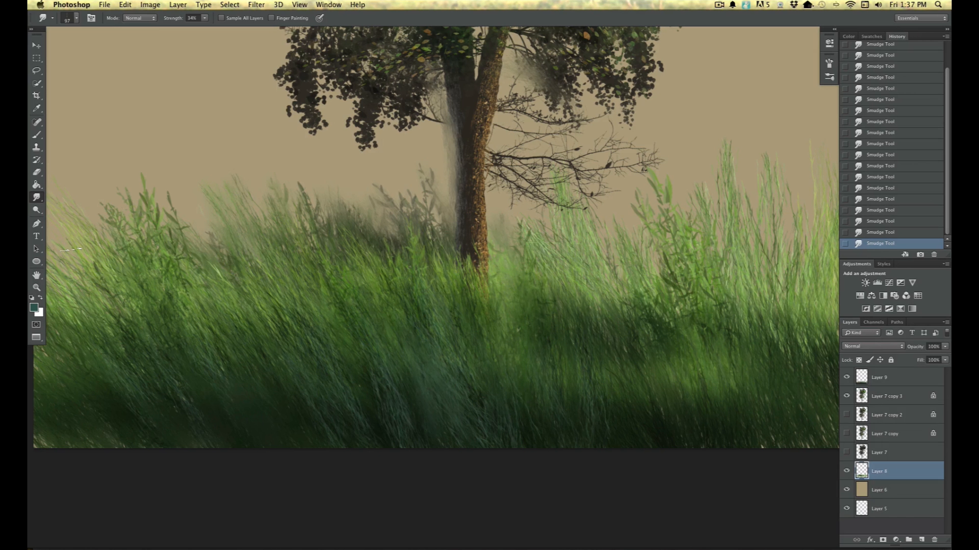
# Step: Change the foreground colour to a dark, nearly neutral blue-grey
pyautogui.press('super+minus')
pyautogui.press('super+minus')
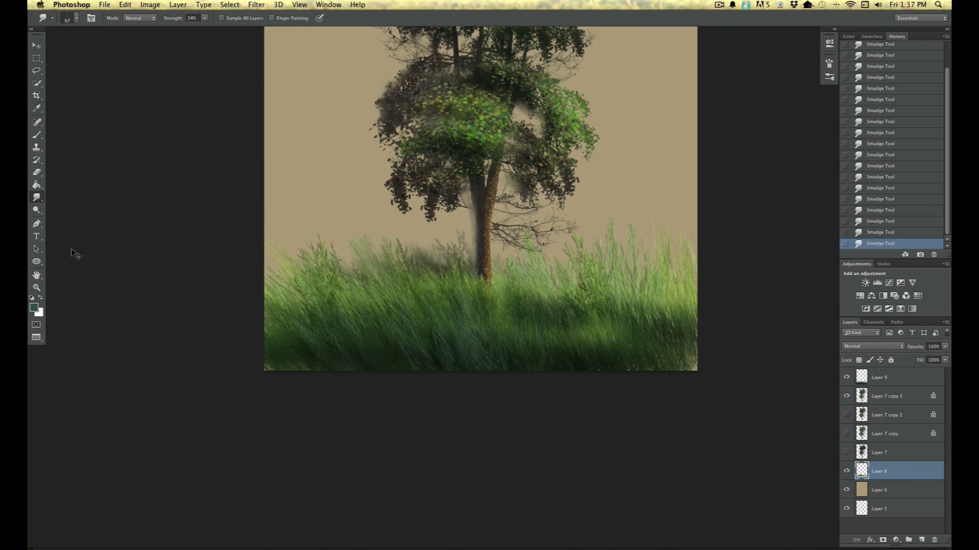
pyautogui.press('super+plus')
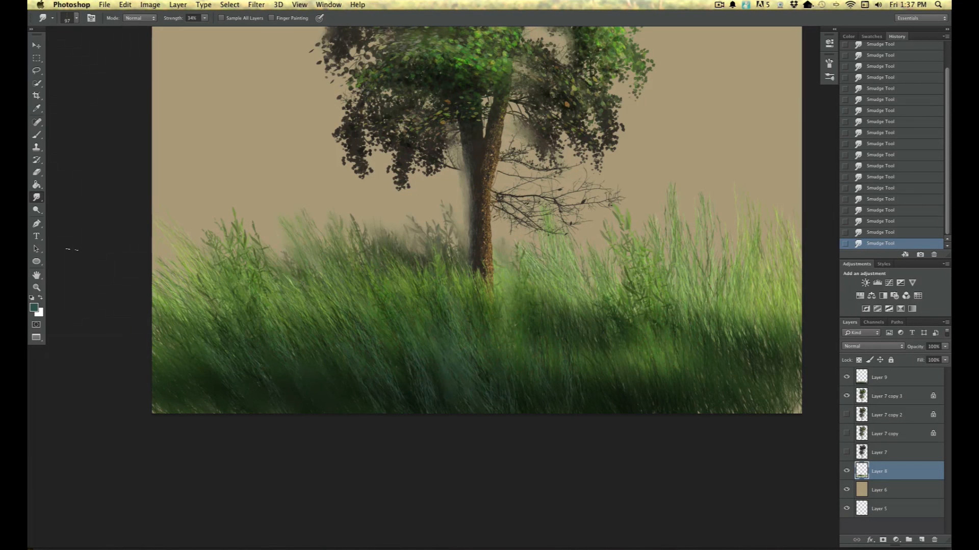
pyautogui.click(34, 307)
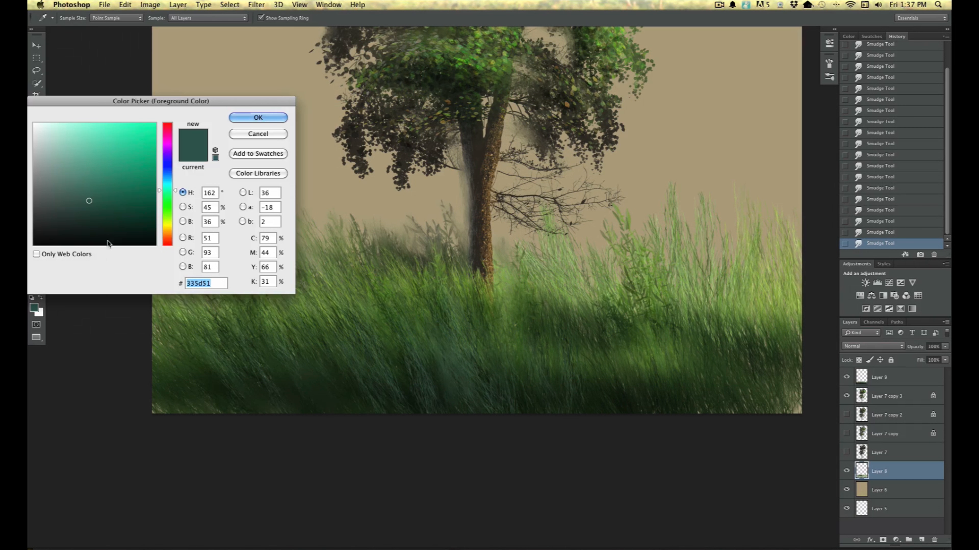
pyautogui.click(167, 184)
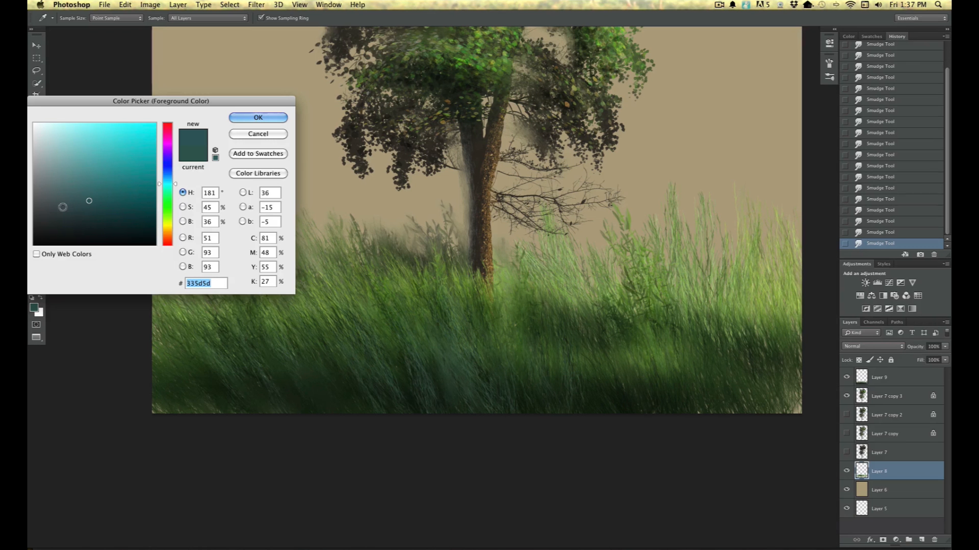
pyautogui.click(61, 216)
pyautogui.click(233, 121)
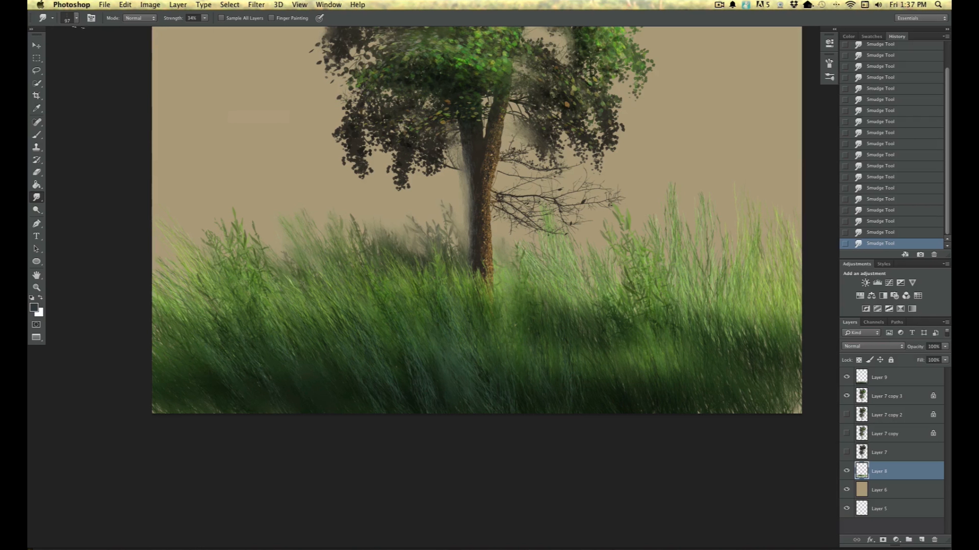
# Step: Switch to the Brush tool at 51% opacity and paint dark strokes on Layer 8 in the lower-left grass
pyautogui.click(36, 135)
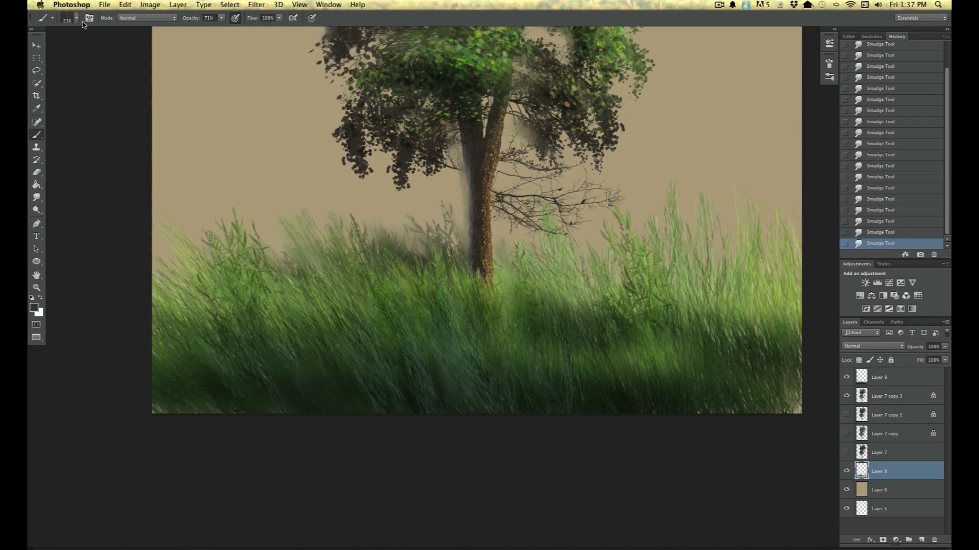
pyautogui.moveTo(221, 18); pyautogui.dragTo(213, 29)
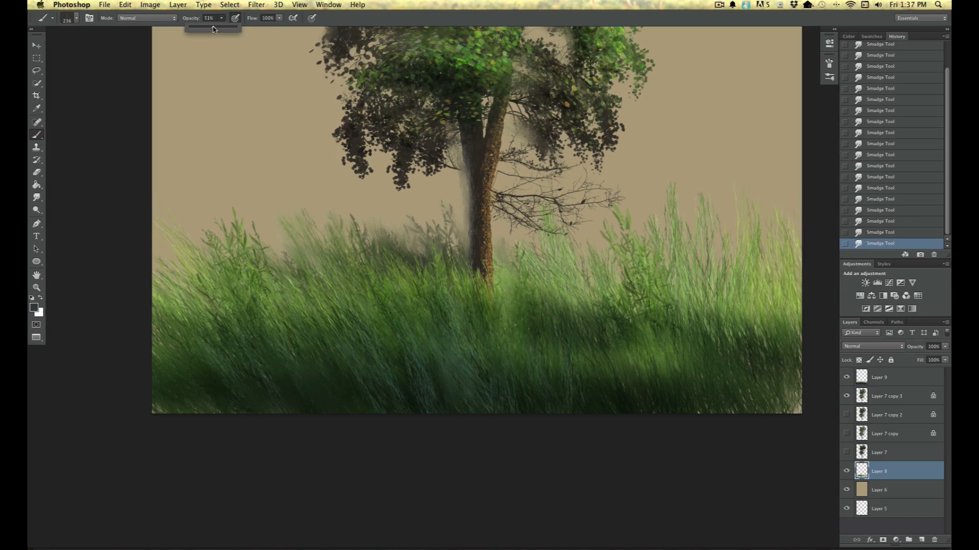
pyautogui.moveTo(336, 361); pyautogui.dragTo(344, 383)
pyautogui.moveTo(314, 349); pyautogui.dragTo(347, 421)
# Step: Set the foreground colour to a muted teal and paint more slanting strokes on Layer 8 in the lower-left grass
pyautogui.click(130, 18)
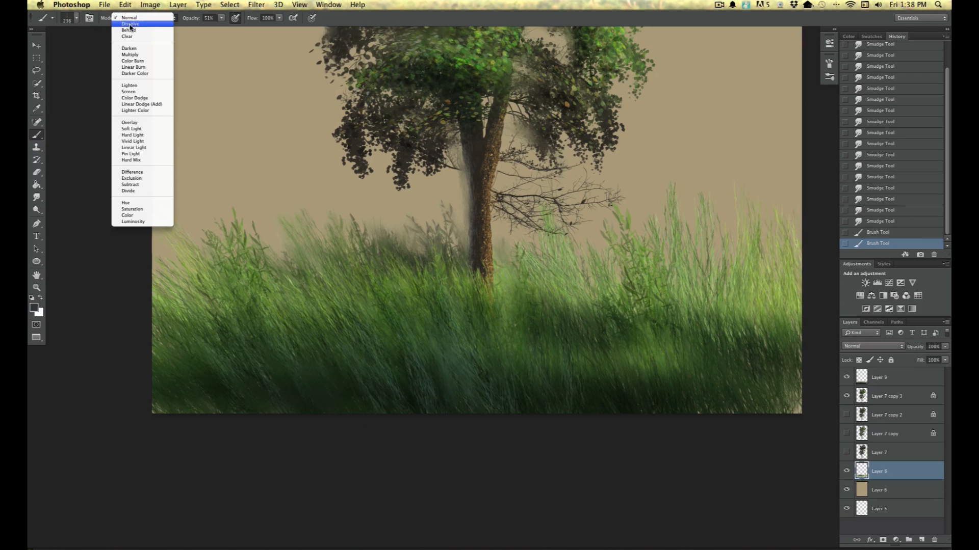
pyautogui.click(130, 18)
pyautogui.click(33, 308)
pyautogui.click(80, 191)
pyautogui.click(258, 117)
pyautogui.moveTo(306, 347); pyautogui.dragTo(340, 413)
pyautogui.moveTo(284, 320); pyautogui.dragTo(347, 414)
# Step: Paint muted teal strokes at 29% opacity on Layer 9 over the grass on both sides of the trunk
pyautogui.click(881, 378)
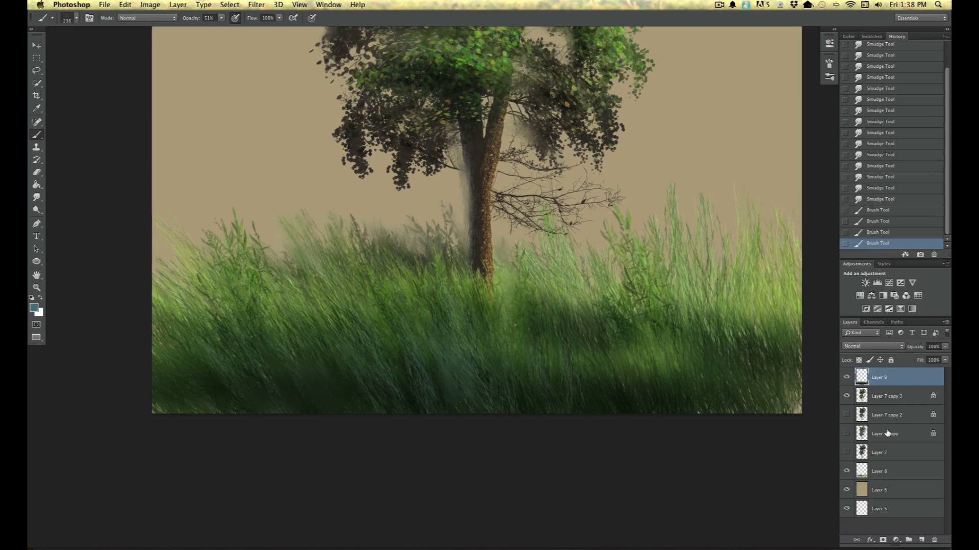
pyautogui.moveTo(323, 402); pyautogui.dragTo(326, 380)
pyautogui.click(221, 18)
pyautogui.moveTo(223, 28); pyautogui.dragTo(212, 28)
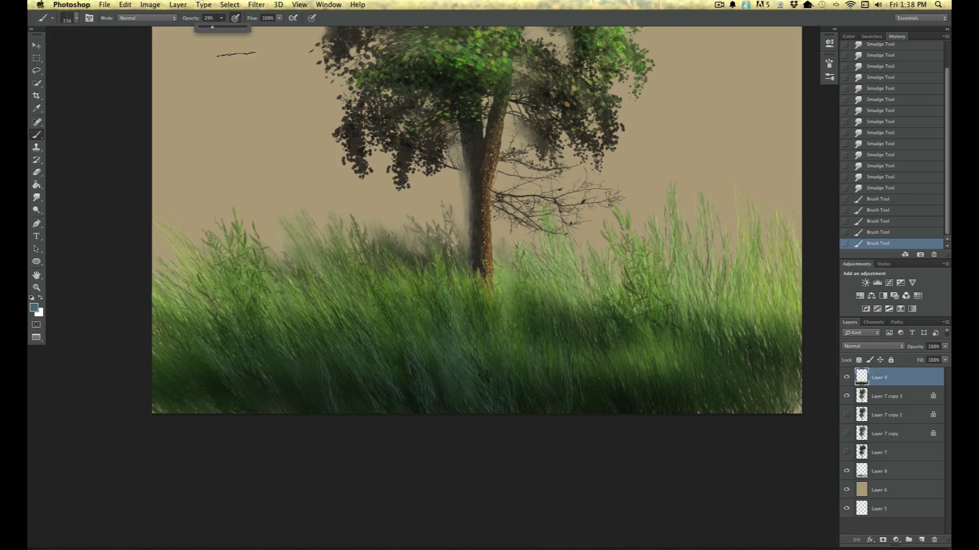
pyautogui.moveTo(300, 290)
pyautogui.mouseDown()
pyautogui.moveTo(354, 422)
pyautogui.moveTo(303, 371)
pyautogui.mouseUp()
pyautogui.moveTo(223, 264); pyautogui.dragTo(298, 408)
pyautogui.moveTo(554, 298); pyautogui.dragTo(617, 425)
pyautogui.moveTo(586, 288); pyautogui.dragTo(619, 426)
pyautogui.moveTo(534, 277); pyautogui.dragTo(694, 427)
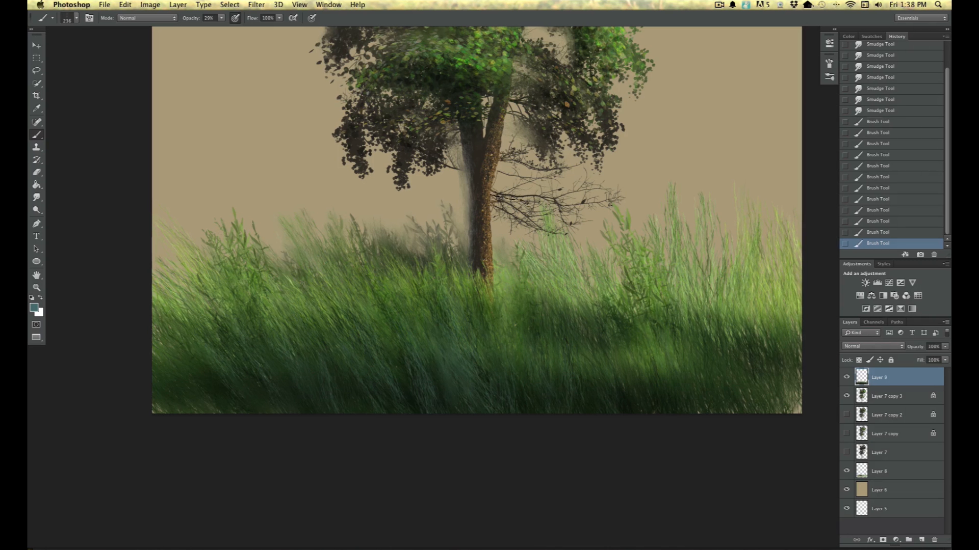
# Step: Darken the lower-left grass with Multiply brush strokes and raise the brush opacity to 54%
pyautogui.click(130, 18)
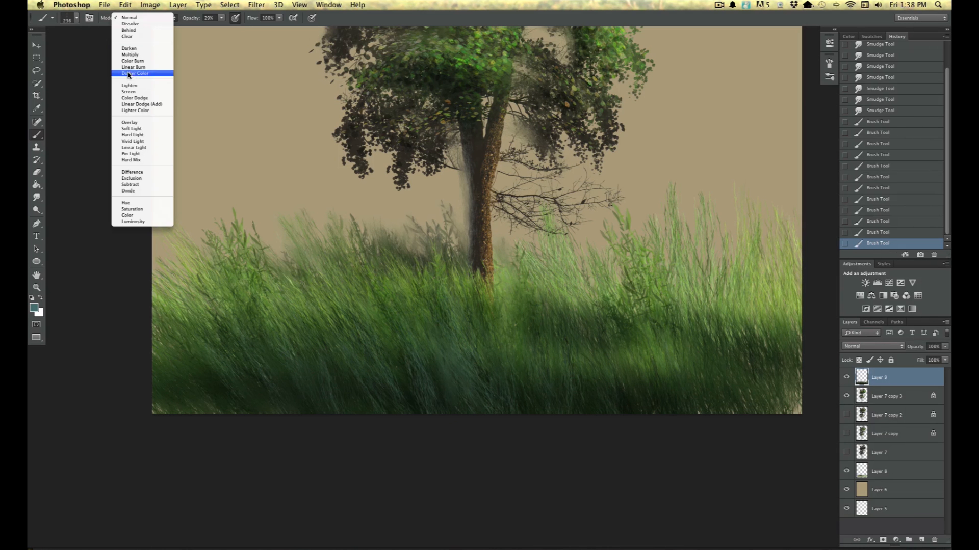
pyautogui.click(128, 54)
pyautogui.moveTo(271, 300)
pyautogui.mouseDown()
pyautogui.moveTo(323, 410)
pyautogui.moveTo(345, 418)
pyautogui.moveTo(329, 396)
pyautogui.moveTo(337, 408)
pyautogui.mouseUp()
pyautogui.moveTo(291, 321); pyautogui.dragTo(332, 405)
pyautogui.moveTo(293, 355); pyautogui.dragTo(323, 402)
pyautogui.moveTo(221, 20); pyautogui.dragTo(234, 30)
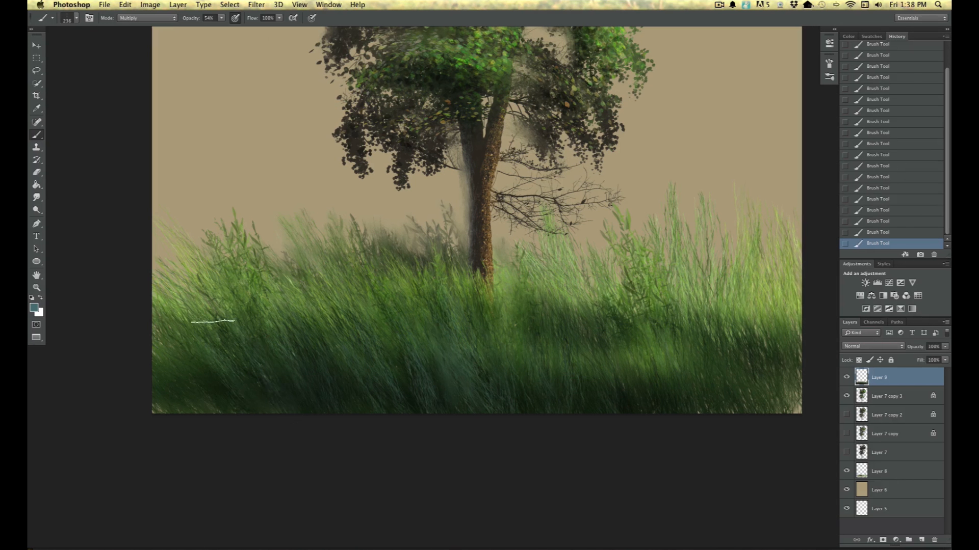
# Step: Examine the shaded grass up close and the whole tree composition from farther away
pyautogui.press('super+equal')
pyautogui.press('super+equal')
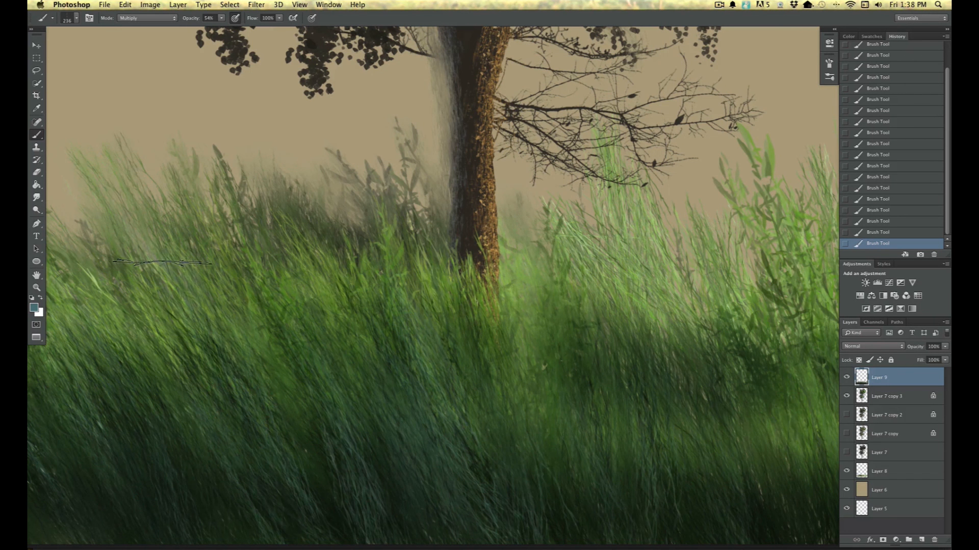
pyautogui.moveTo(321, 461); pyautogui.dragTo(201, 297)
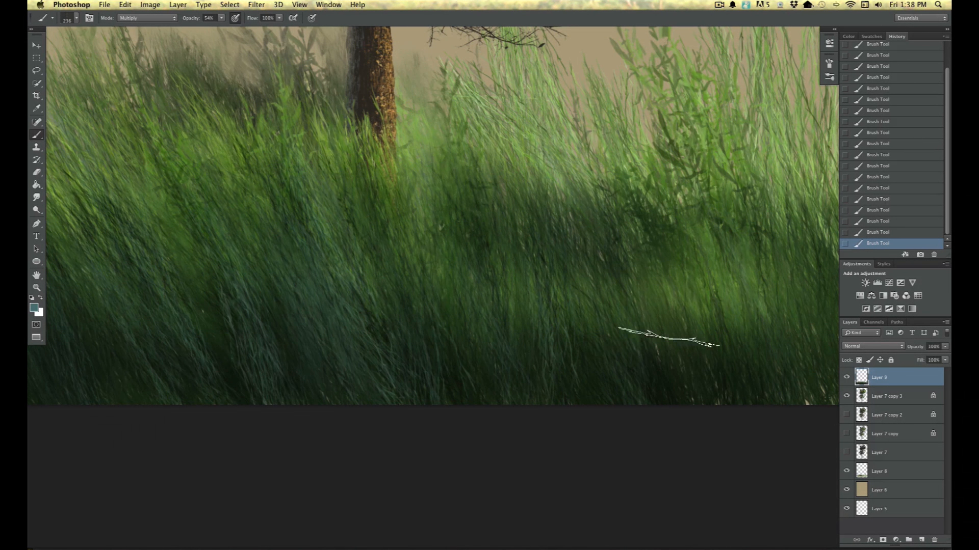
pyautogui.scroll(-1, 622, 130)
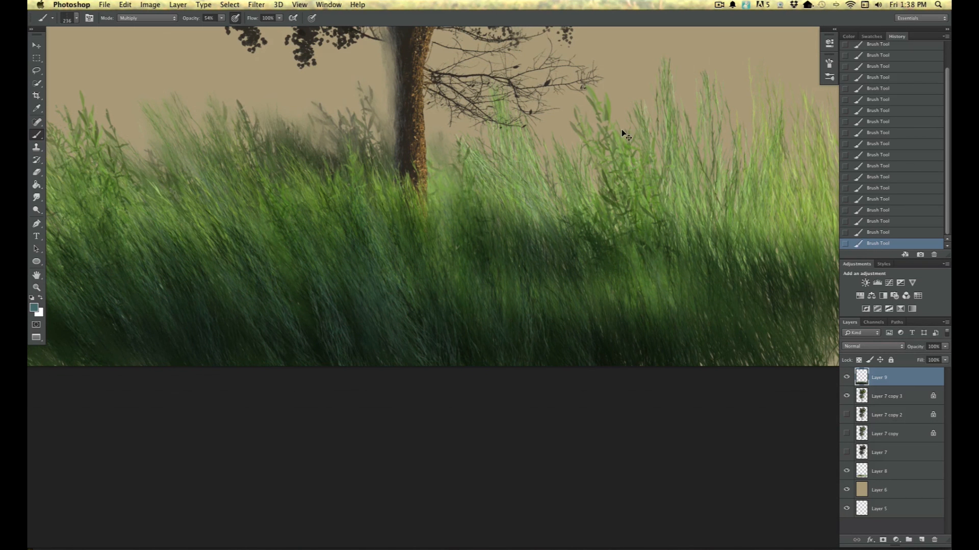
pyautogui.scroll(-1, 621, 129)
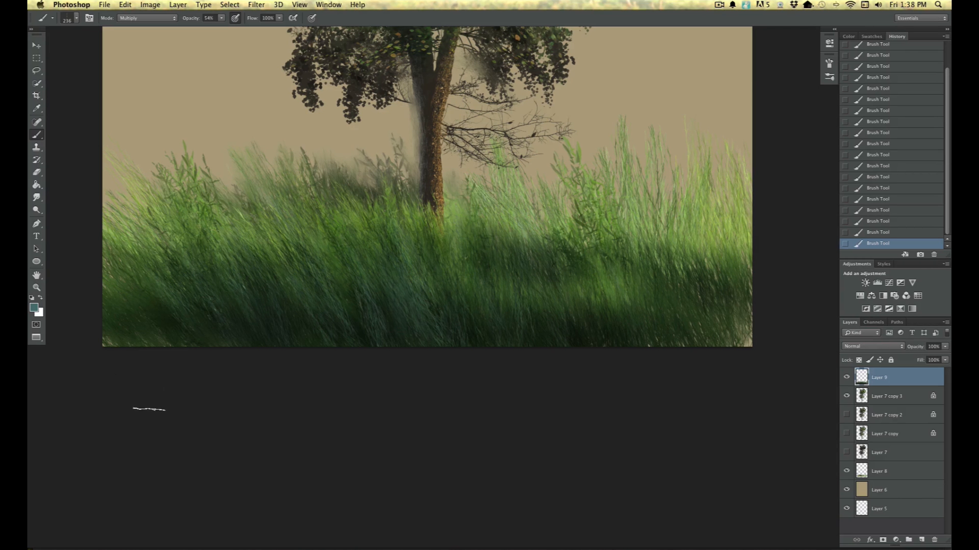
pyautogui.scroll(-1, 186, 450)
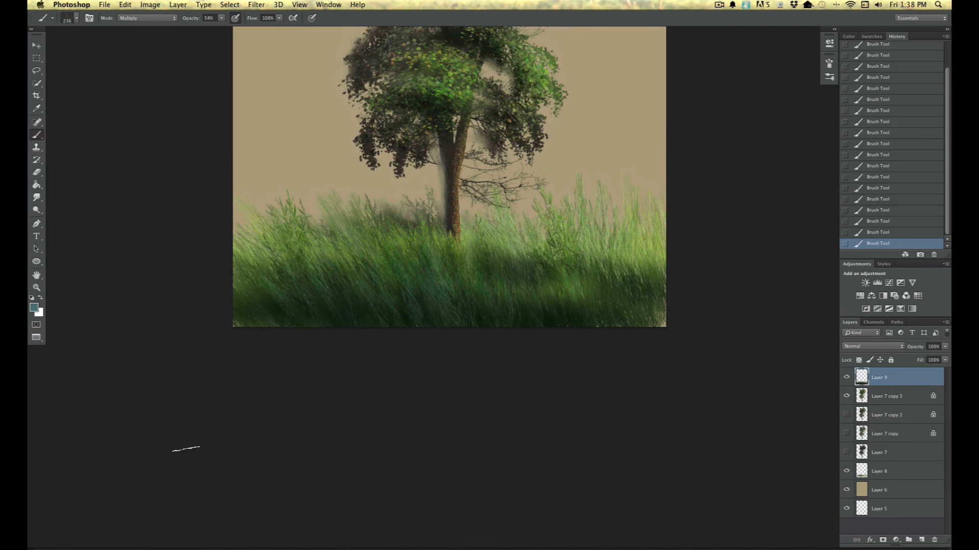
pyautogui.scroll(3, 186, 280)
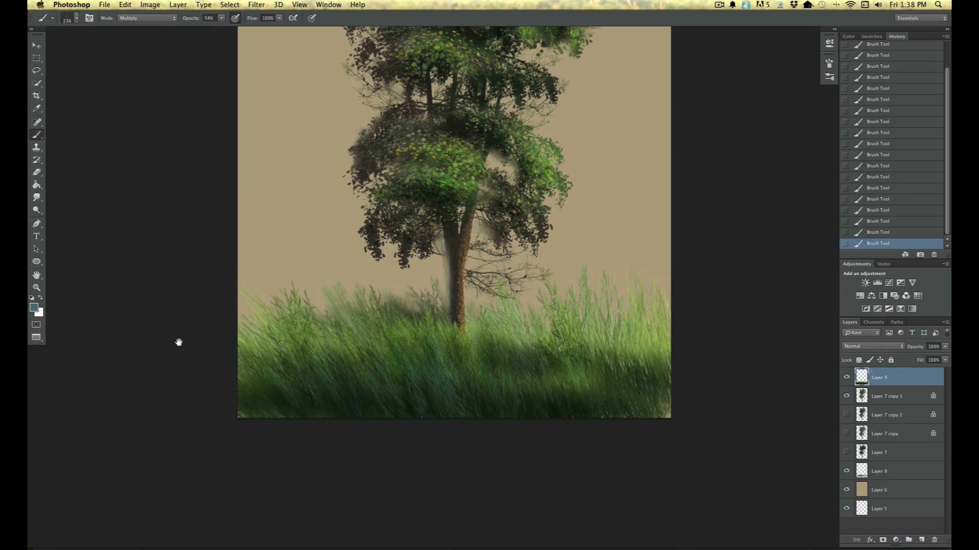
pyautogui.scroll(-2, 179, 306)
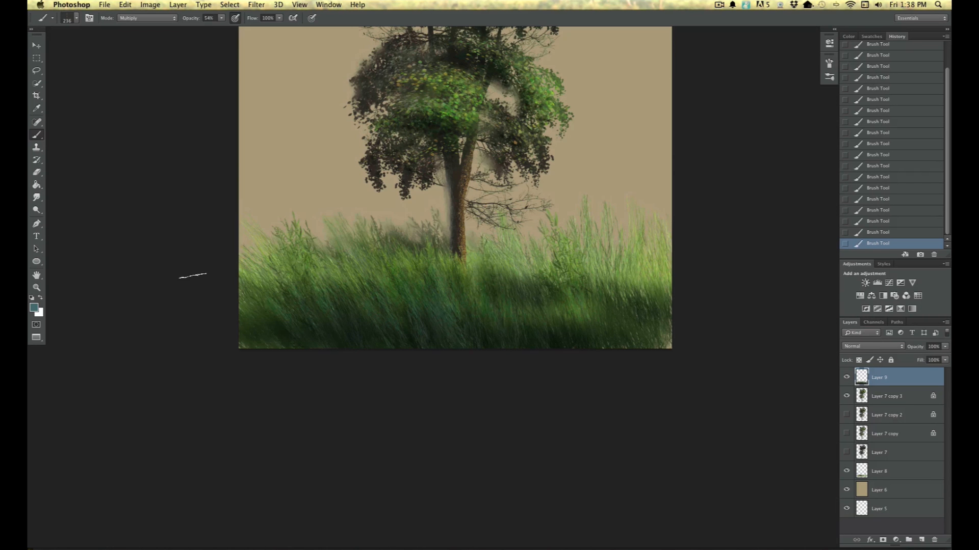
# Step: Create a new layer directly above Layer 7 copy 3
pyautogui.click(77, 17)
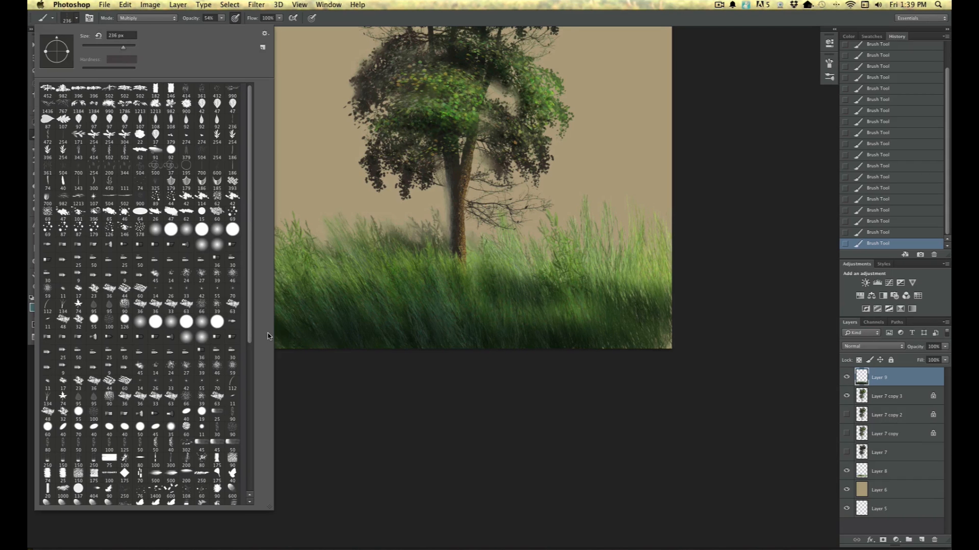
pyautogui.click(880, 396)
pyautogui.click(881, 396)
pyautogui.click(920, 540)
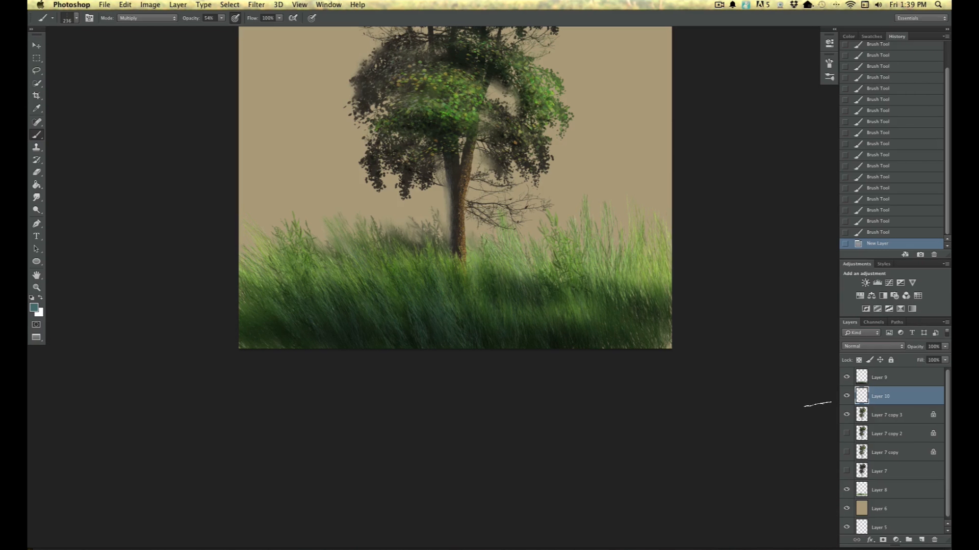
# Step: Choose the 502 px leafy stem brush and set the foreground colour to a saturated mid green
pyautogui.click(76, 20)
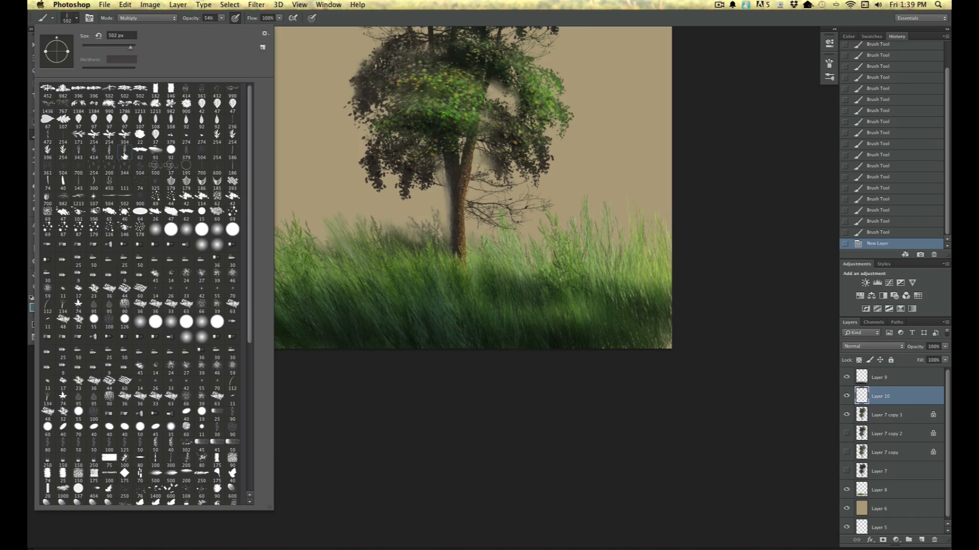
pyautogui.click(393, 404)
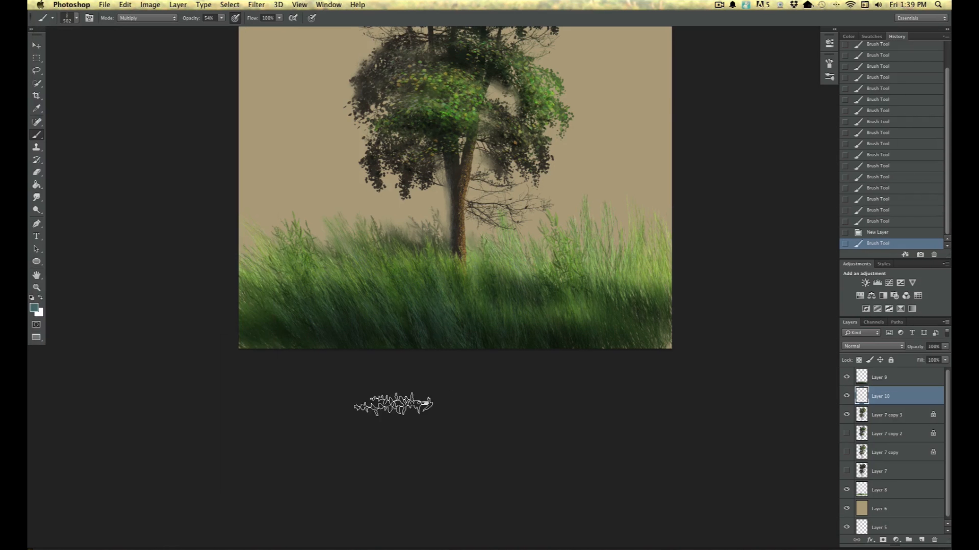
pyautogui.click(34, 307)
pyautogui.click(168, 215)
pyautogui.click(138, 184)
pyautogui.press('Return')
# Step: Paint a tall leafy plant in the right-hand grass with the blend mode back at Normal, and raise the brush opacity to 100%
pyautogui.press('super+plus')
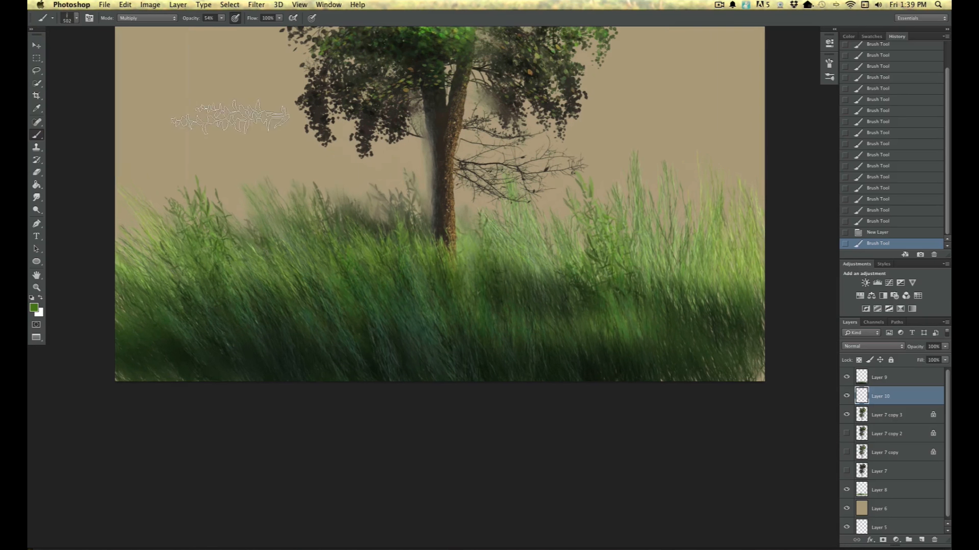
pyautogui.moveTo(669, 239); pyautogui.dragTo(646, 231)
pyautogui.moveTo(653, 278); pyautogui.dragTo(633, 291)
pyautogui.click(127, 18)
pyautogui.click(121, 12)
pyautogui.moveTo(671, 164)
pyautogui.mouseDown()
pyautogui.moveTo(663, 285)
pyautogui.moveTo(657, 265)
pyautogui.moveTo(643, 355)
pyautogui.mouseUp()
pyautogui.moveTo(671, 184); pyautogui.dragTo(662, 224)
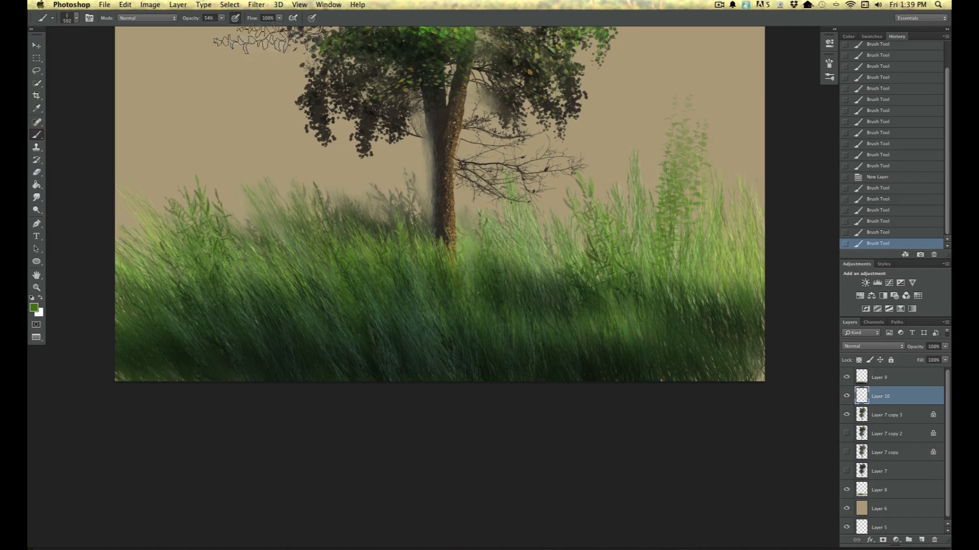
pyautogui.click(221, 20)
pyautogui.moveTo(225, 32); pyautogui.dragTo(249, 32)
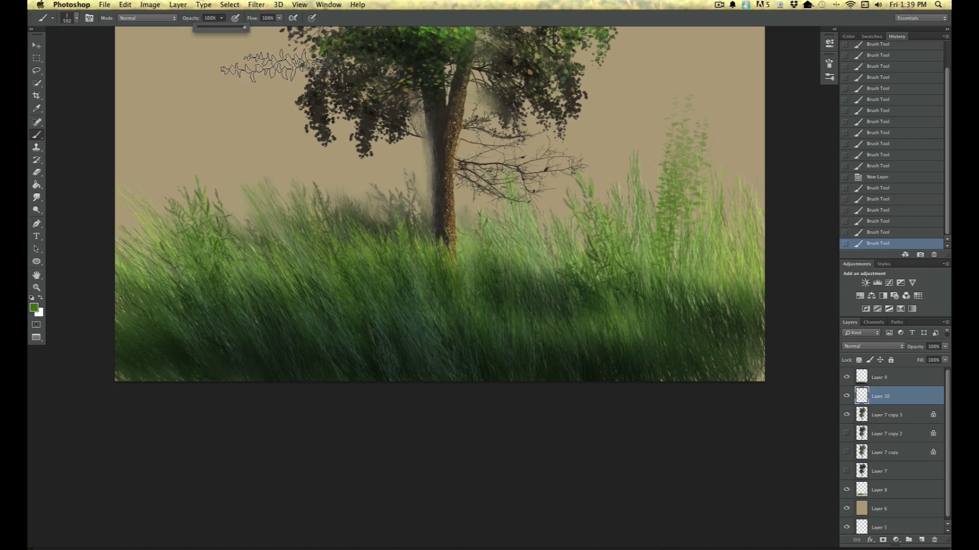
# Step: Try painting more tall leafy plants in the right-hand grass with the 502 px brush at full opacity
pyautogui.moveTo(646, 162); pyautogui.dragTo(656, 306)
pyautogui.moveTo(695, 172); pyautogui.dragTo(680, 306)
pyautogui.moveTo(715, 218); pyautogui.dragTo(695, 290)
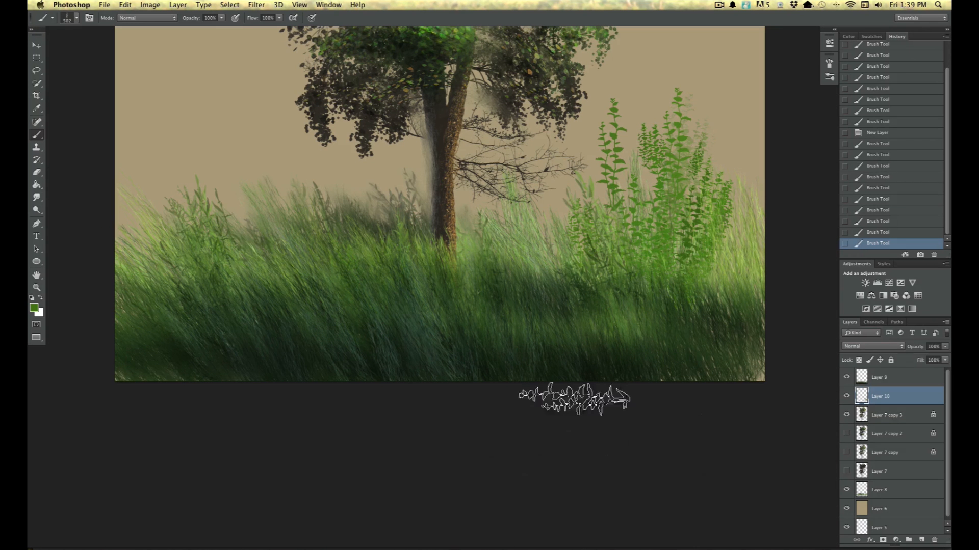
# Step: Delete the leafy plant layer above Layer 7 copy 3 and create a new empty layer in its place
pyautogui.moveTo(895, 399); pyautogui.dragTo(934, 540)
pyautogui.click(920, 540)
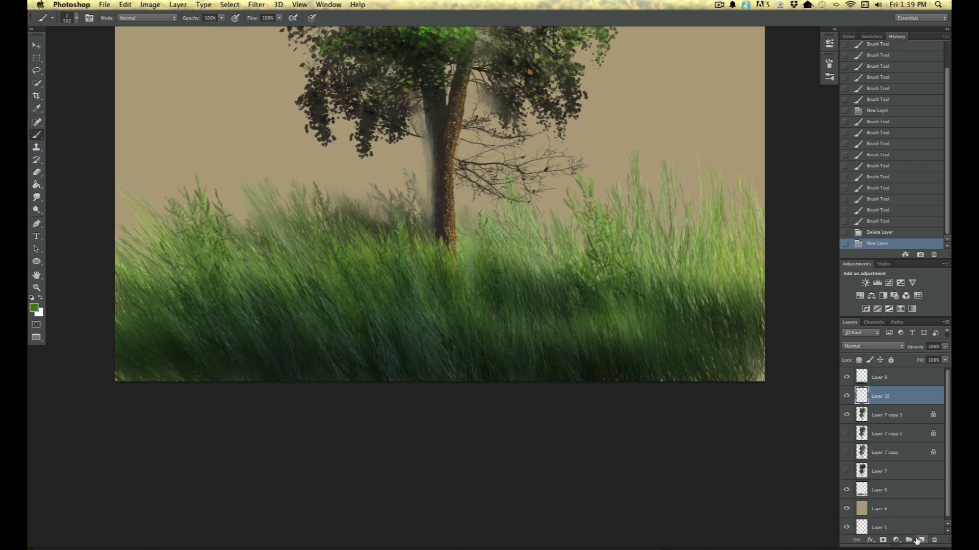
# Step: Reduce the leafy stem brush to 414 px and paint a cluster of tall green plants in the right-hand grass
pyautogui.click(76, 19)
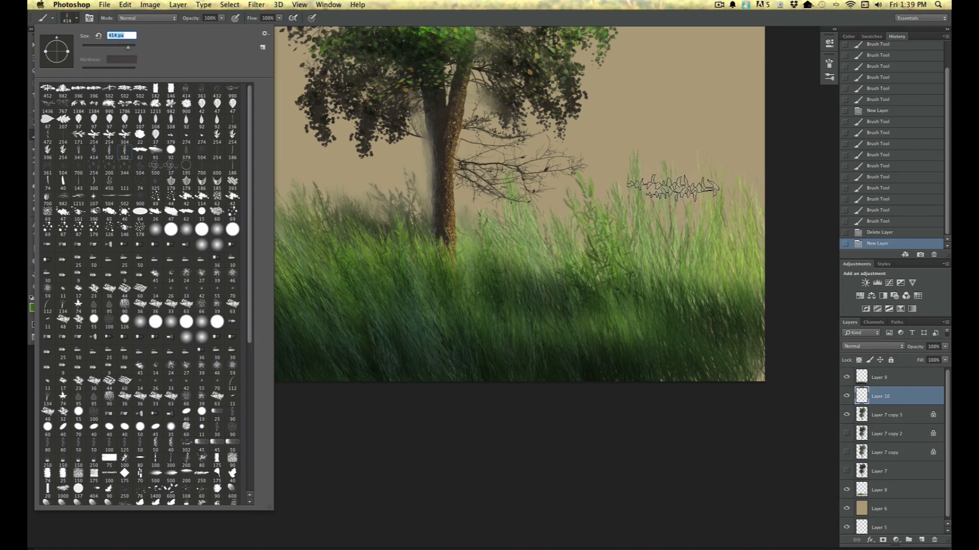
pyautogui.moveTo(674, 187); pyautogui.dragTo(666, 322)
pyautogui.moveTo(684, 189); pyautogui.dragTo(657, 319)
pyautogui.moveTo(723, 230); pyautogui.dragTo(665, 332)
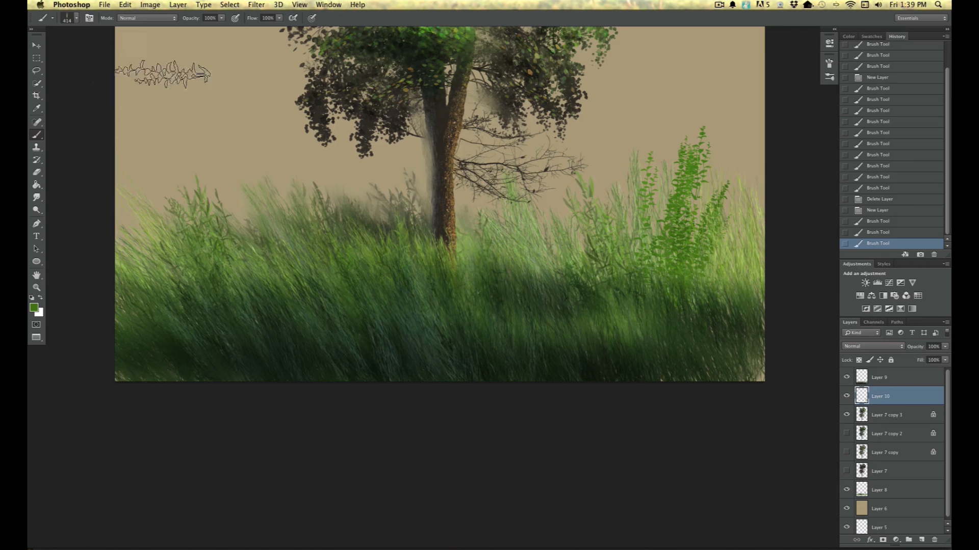
# Step: Paint more green leafy plants of varying heights in the grass on the tree's left side
pyautogui.moveTo(387, 185)
pyautogui.mouseDown()
pyautogui.moveTo(352, 187)
pyautogui.moveTo(365, 306)
pyautogui.mouseUp()
pyautogui.moveTo(357, 188); pyautogui.dragTo(360, 312)
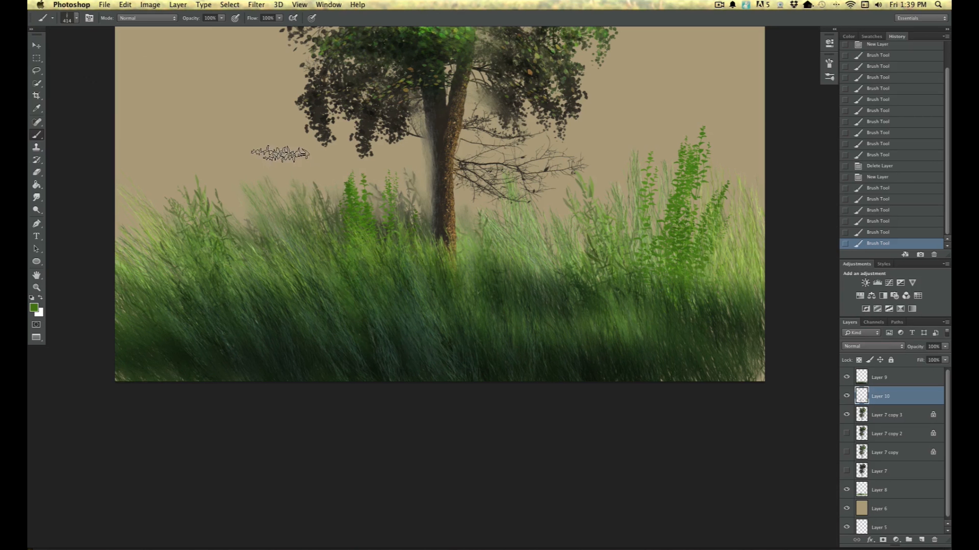
pyautogui.moveTo(273, 148)
pyautogui.mouseDown()
pyautogui.moveTo(304, 279)
pyautogui.moveTo(290, 323)
pyautogui.mouseUp()
pyautogui.moveTo(250, 168)
pyautogui.mouseDown()
pyautogui.moveTo(291, 326)
pyautogui.moveTo(321, 370)
pyautogui.mouseUp()
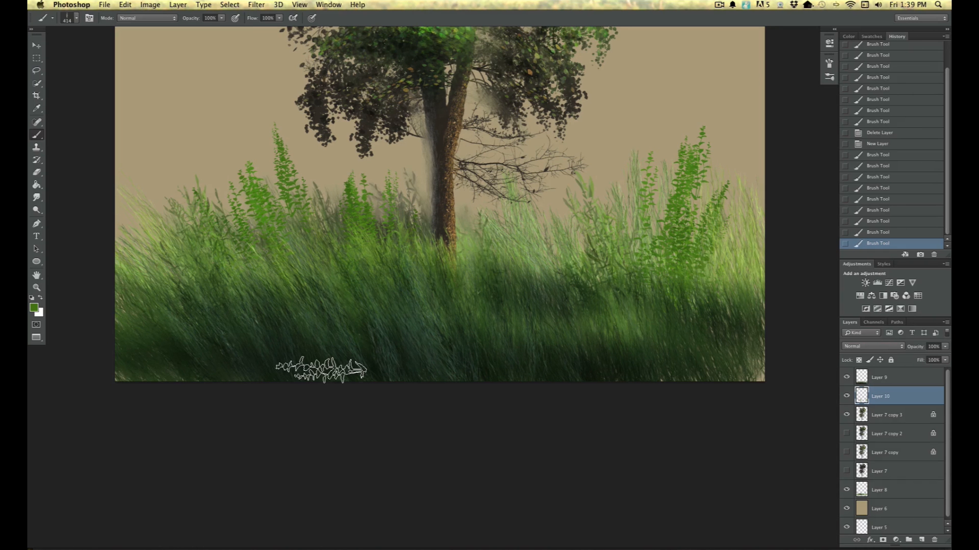
# Step: Paint leafy stems around the base of the trunk and fill in the plant cluster on the right
pyautogui.moveTo(467, 179); pyautogui.dragTo(462, 268)
pyautogui.moveTo(450, 224); pyautogui.dragTo(445, 345)
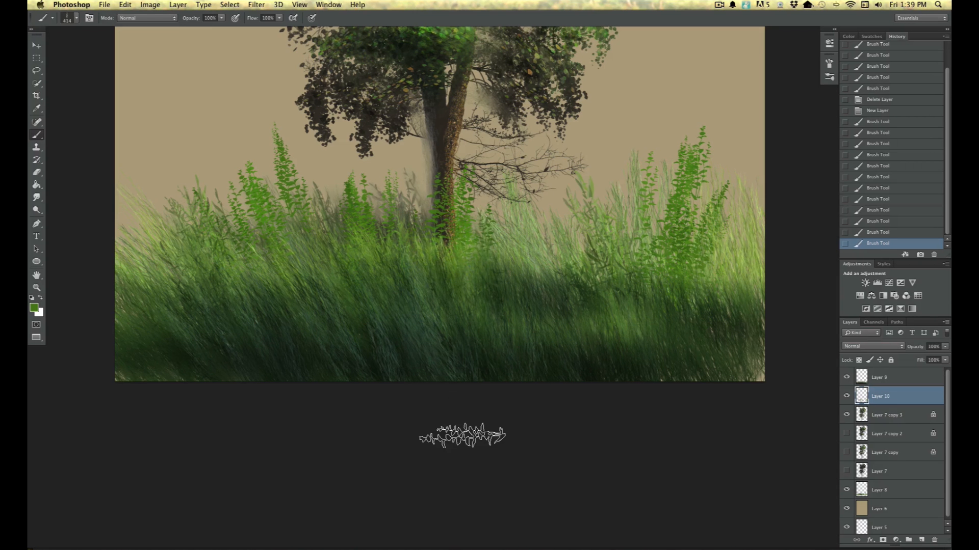
pyautogui.moveTo(410, 236); pyautogui.dragTo(440, 306)
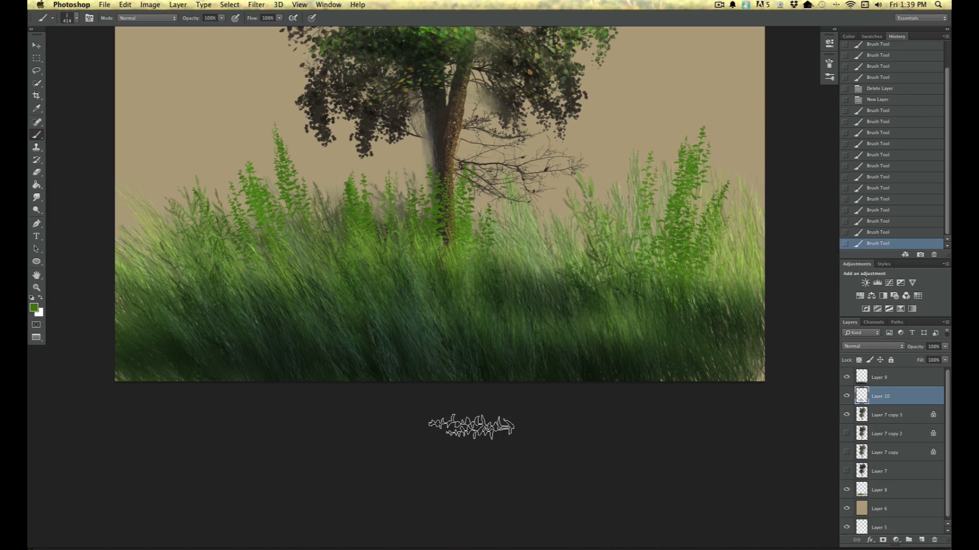
pyautogui.moveTo(647, 237); pyautogui.dragTo(647, 326)
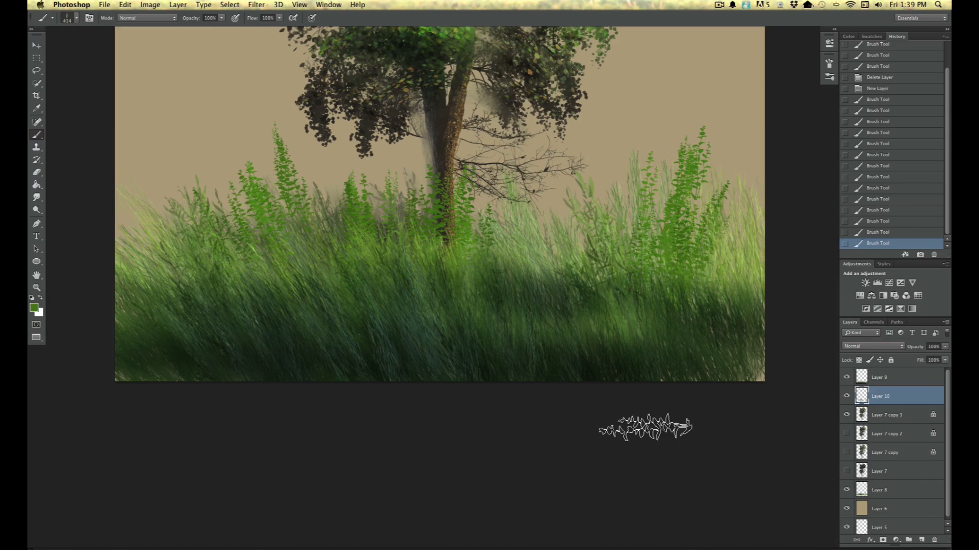
# Step: Lock the transparent pixels of Layer 10 and set the foreground colour to a muted grey-blue, 72868a
pyautogui.click(859, 359)
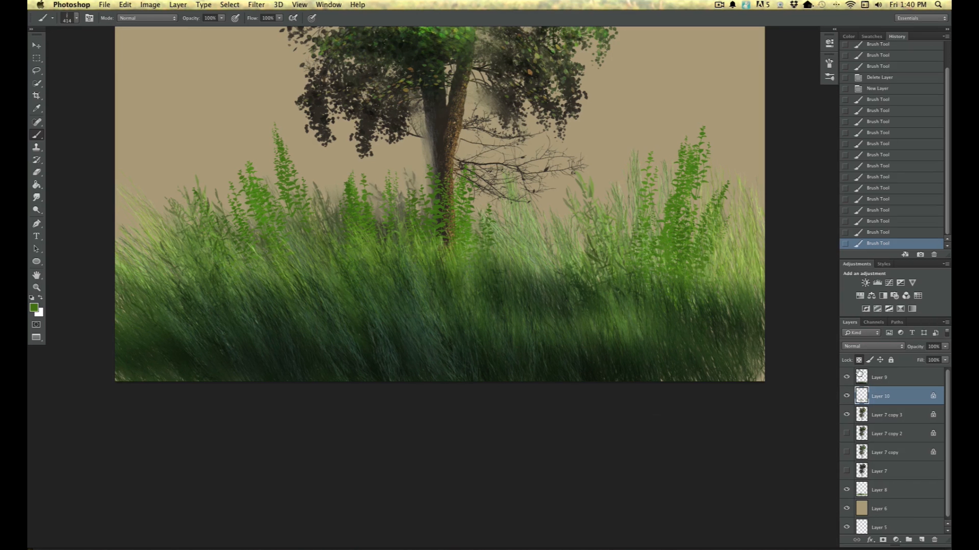
pyautogui.click(35, 311)
pyautogui.click(55, 179)
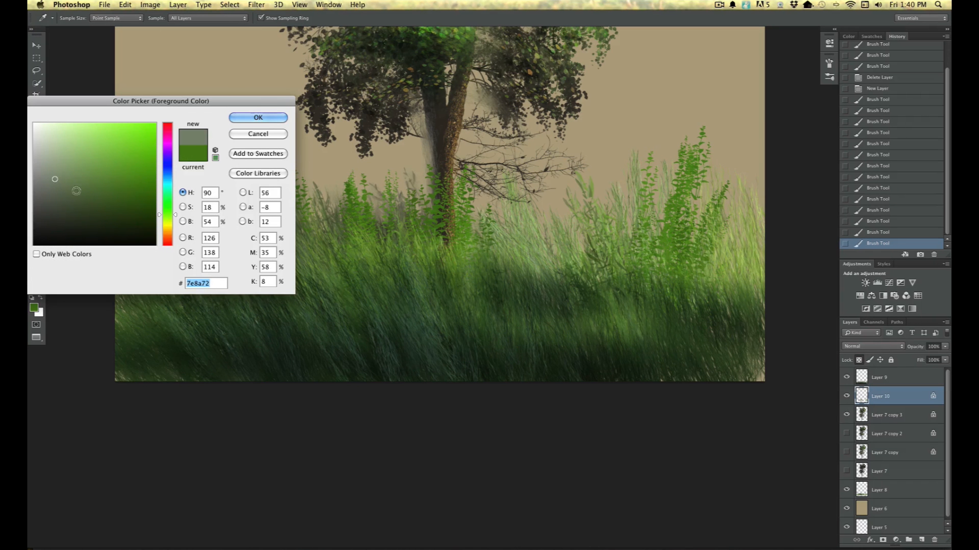
pyautogui.click(167, 184)
pyautogui.click(249, 119)
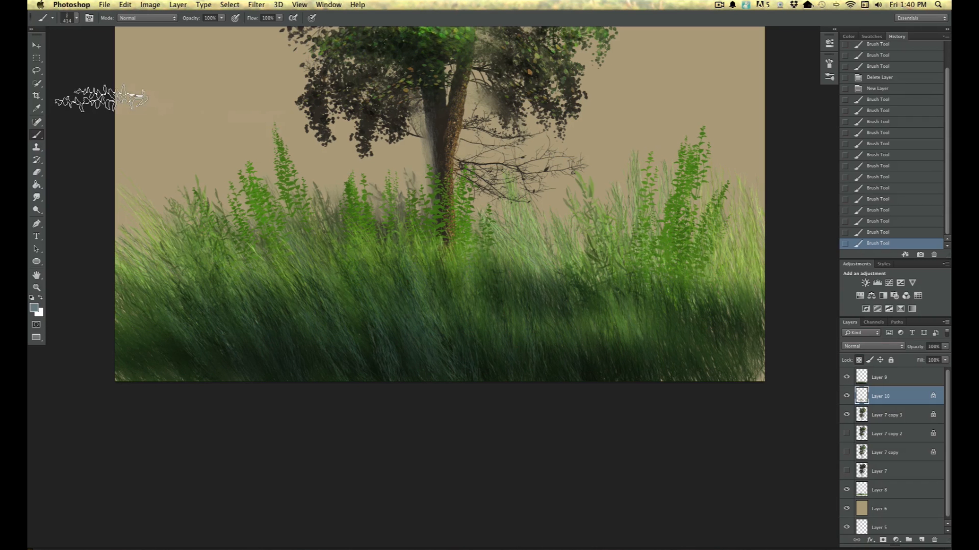
# Step: Choose a soft round brush at 150 px with pressure-controlled opacity, 71% opacity and the Multiply blend mode
pyautogui.click(76, 19)
pyautogui.click(156, 230)
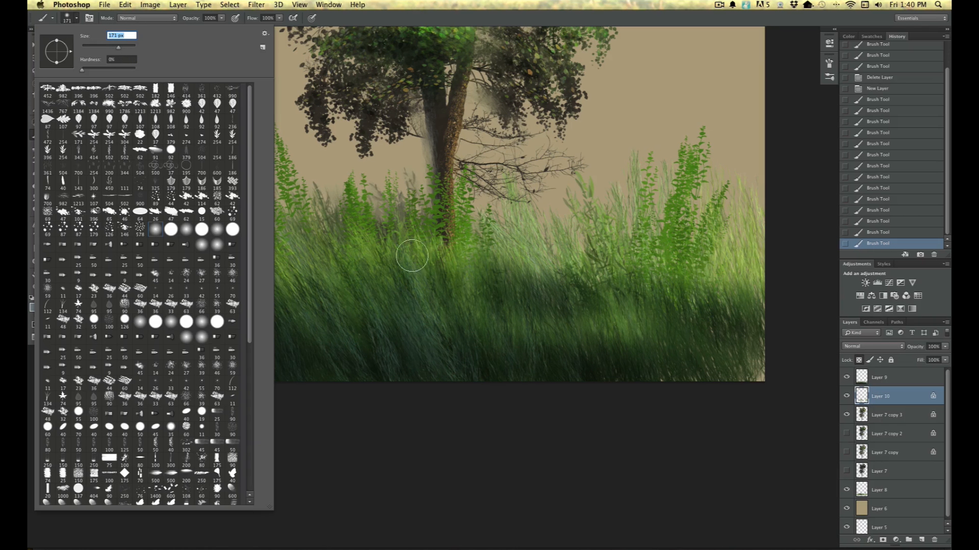
pyautogui.click(234, 23)
pyautogui.click(222, 18)
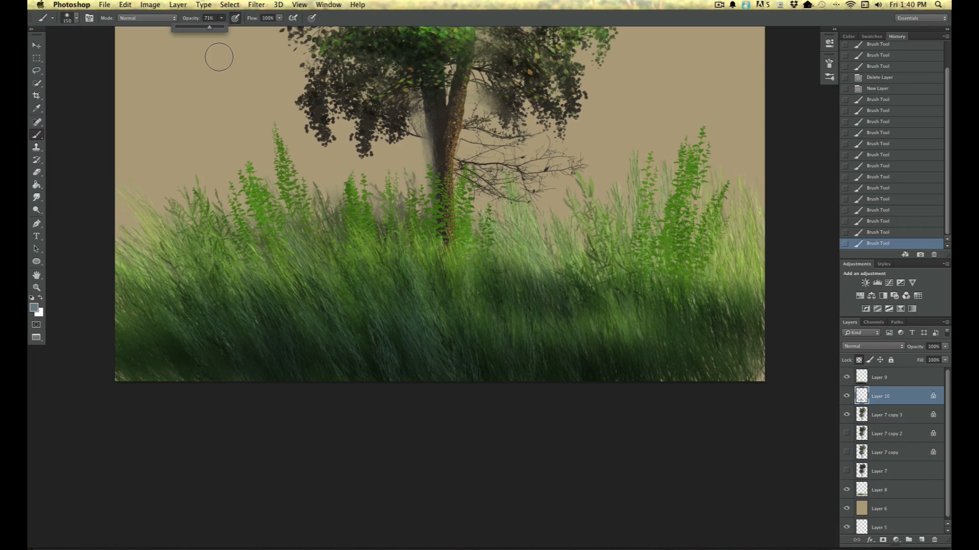
pyautogui.click(132, 20)
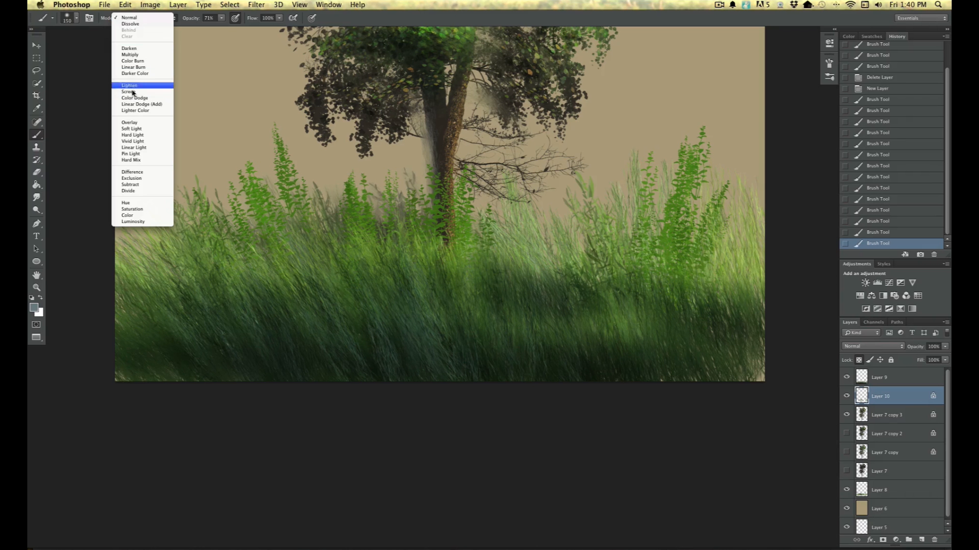
pyautogui.click(127, 59)
# Step: Shade the lower part of the right-hand plants and darken the leafy plants left of the trunk
pyautogui.moveTo(642, 248)
pyautogui.mouseDown()
pyautogui.moveTo(695, 274)
pyautogui.moveTo(633, 216)
pyautogui.moveTo(707, 261)
pyautogui.moveTo(676, 210)
pyautogui.mouseUp()
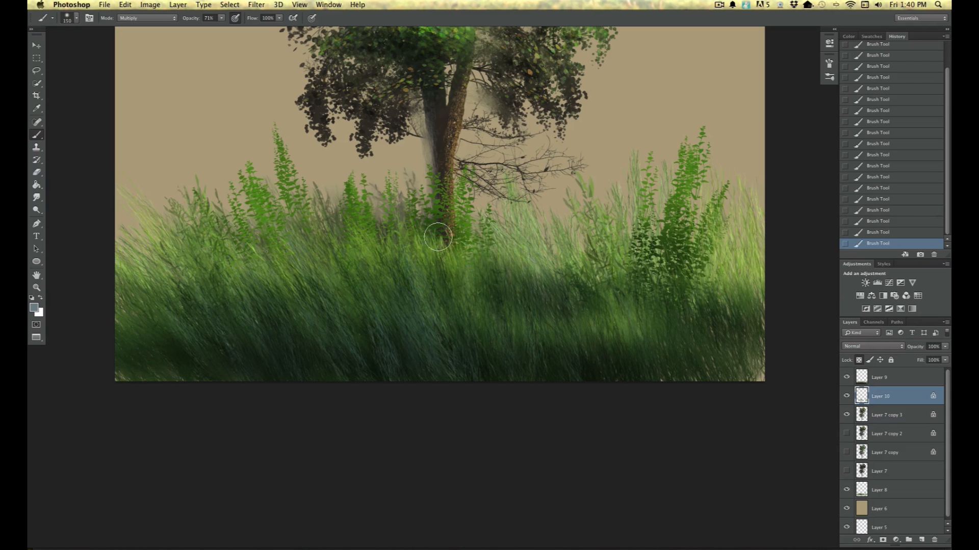
pyautogui.moveTo(313, 218)
pyautogui.mouseDown()
pyautogui.moveTo(365, 224)
pyautogui.moveTo(367, 201)
pyautogui.moveTo(345, 159)
pyautogui.mouseUp()
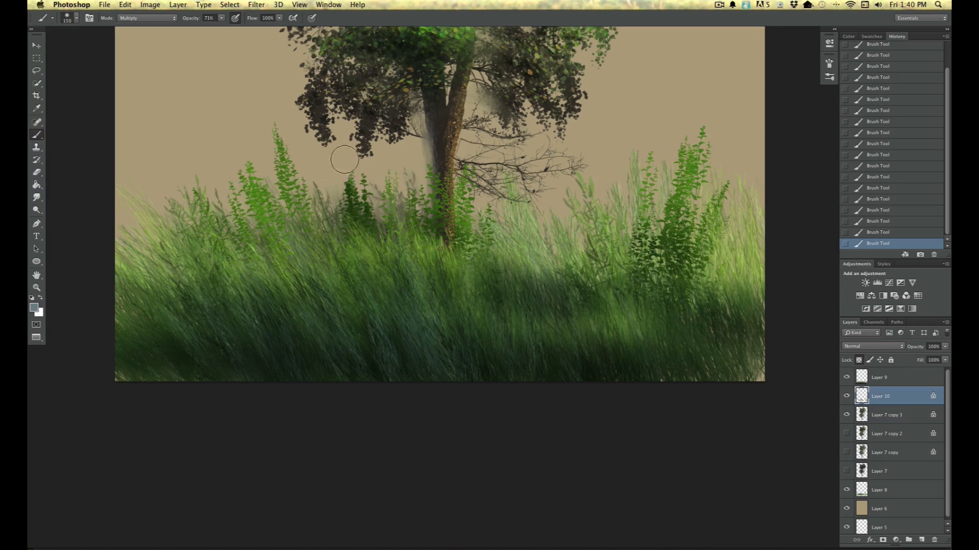
pyautogui.moveTo(350, 209)
pyautogui.mouseDown()
pyautogui.moveTo(387, 261)
pyautogui.moveTo(372, 183)
pyautogui.mouseUp()
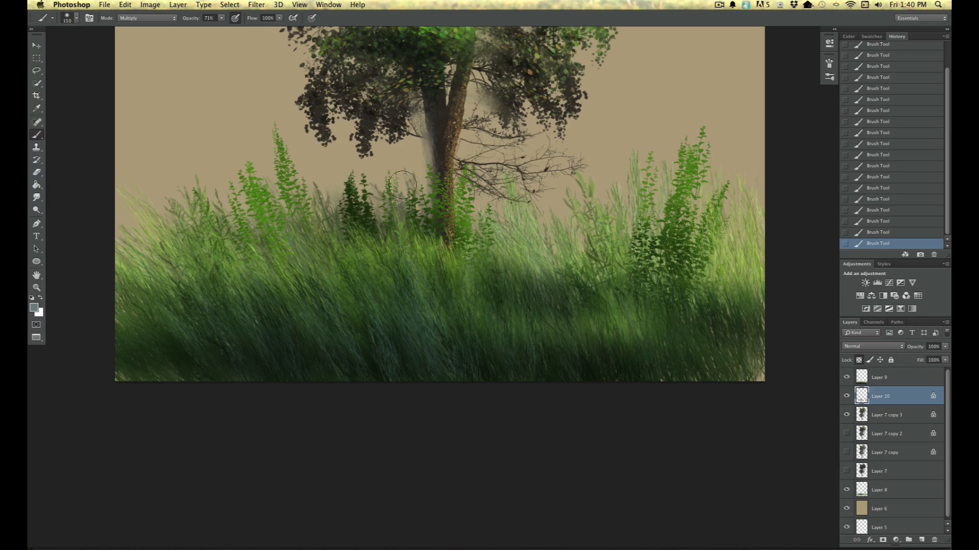
pyautogui.moveTo(287, 179); pyautogui.dragTo(312, 223)
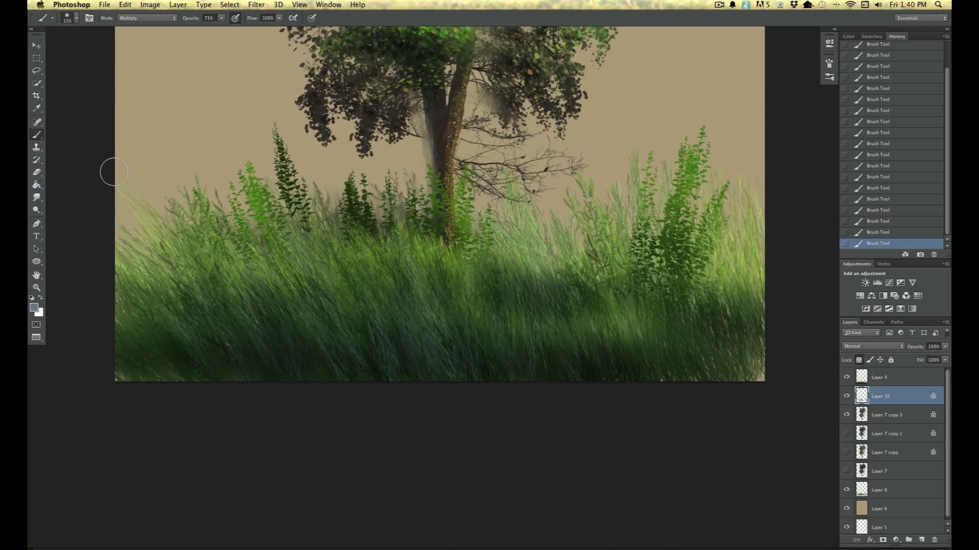
# Step: Switch back to the 502 px leafy stem brush and unlock Layer 10's transparent pixels
pyautogui.rightClick(74, 56)
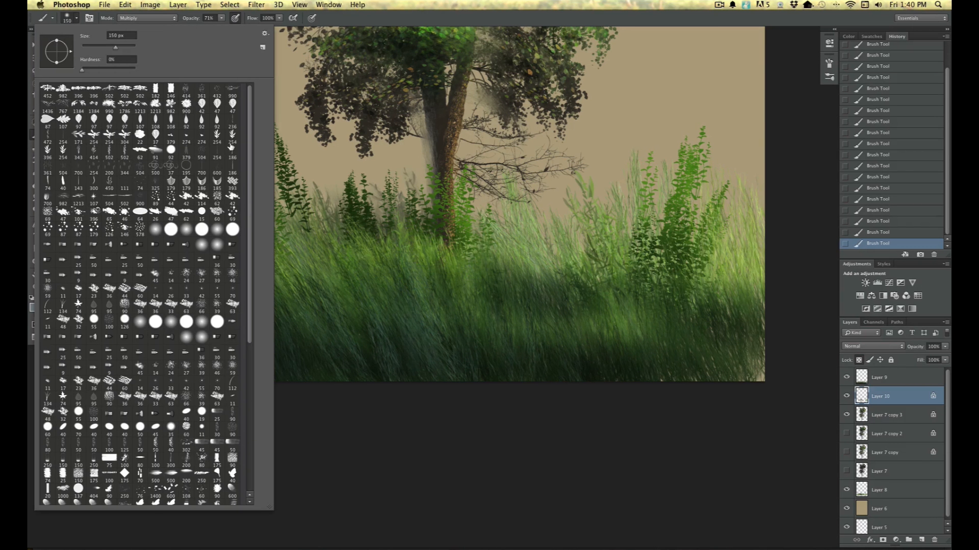
pyautogui.click(122, 160)
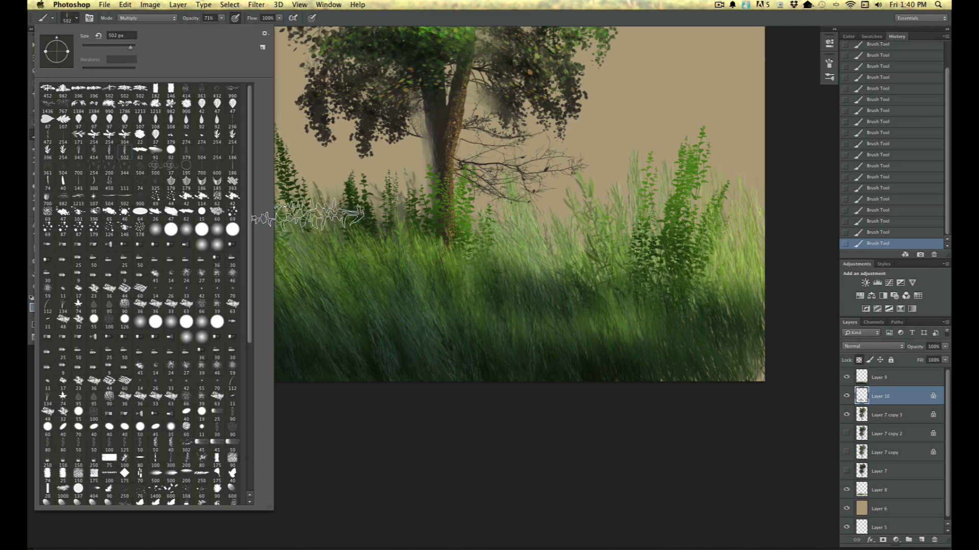
pyautogui.press('Return')
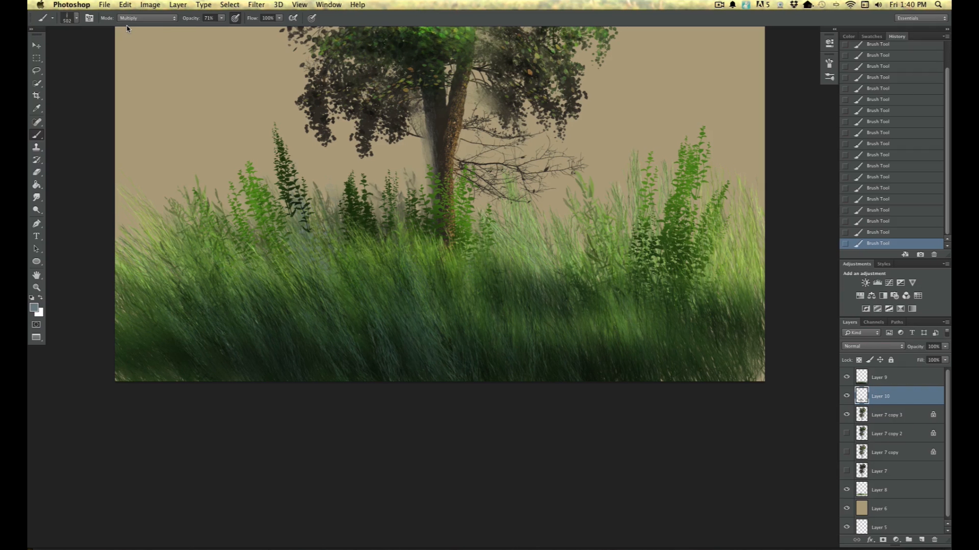
# Step: Set the foreground colour to a dark teal, 0e282e
pyautogui.click(33, 308)
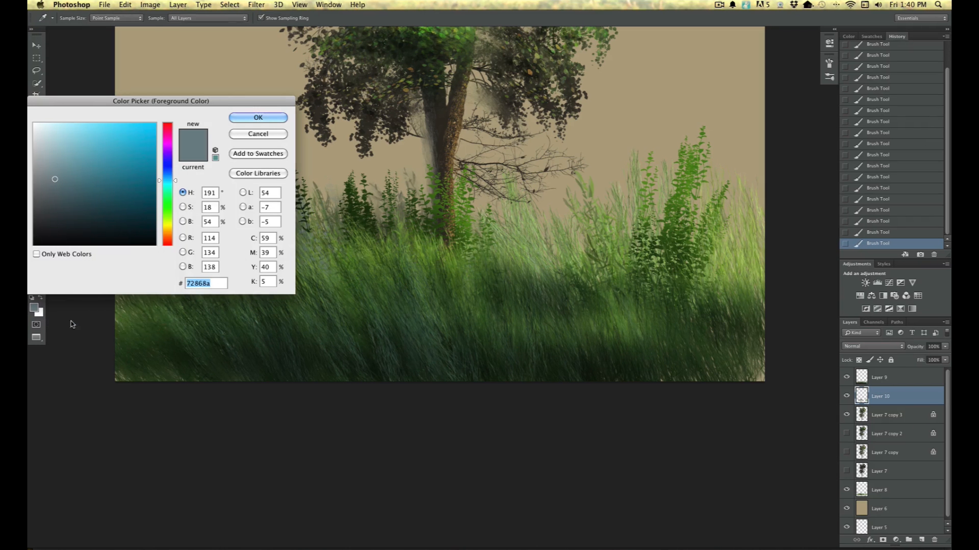
pyautogui.click(258, 118)
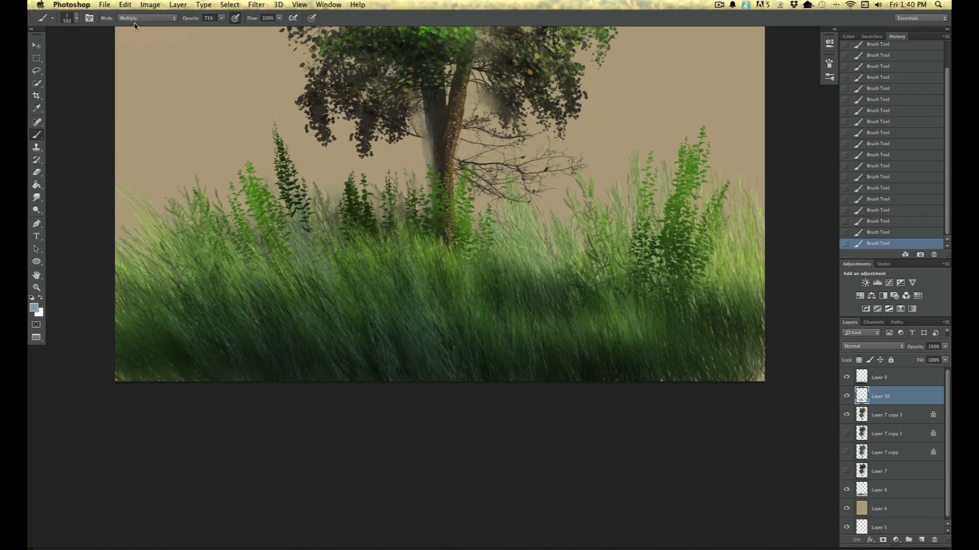
pyautogui.click(34, 307)
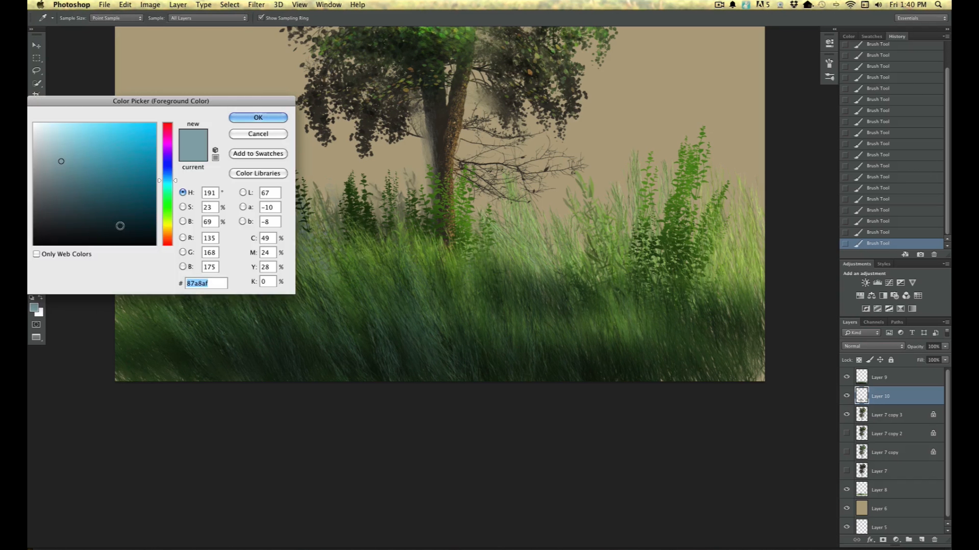
pyautogui.click(118, 223)
pyautogui.click(237, 122)
# Step: Reduce the leafy stem brush to 414 px and paint dark bluish plants across the left-hand grass
pyautogui.click(77, 18)
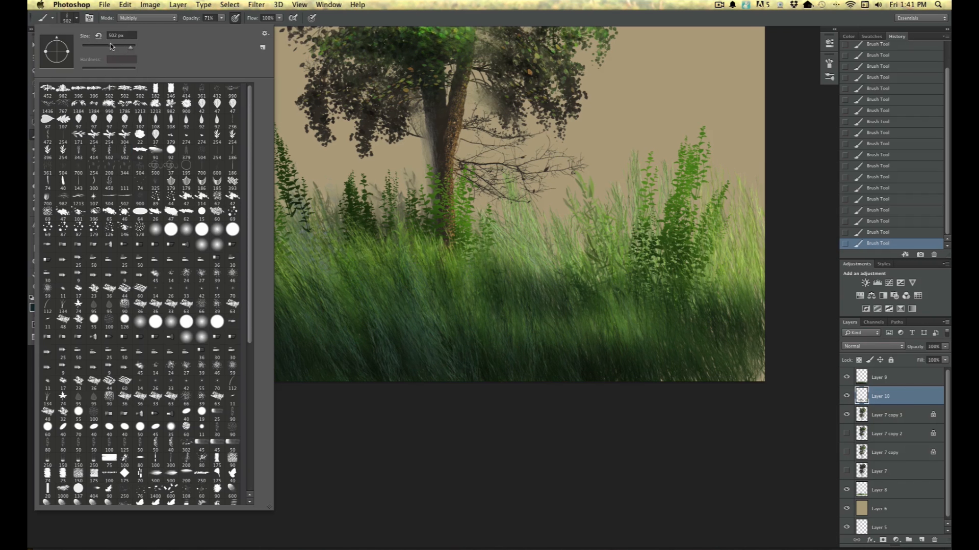
pyautogui.moveTo(129, 48); pyautogui.dragTo(126, 48)
pyautogui.click(319, 296)
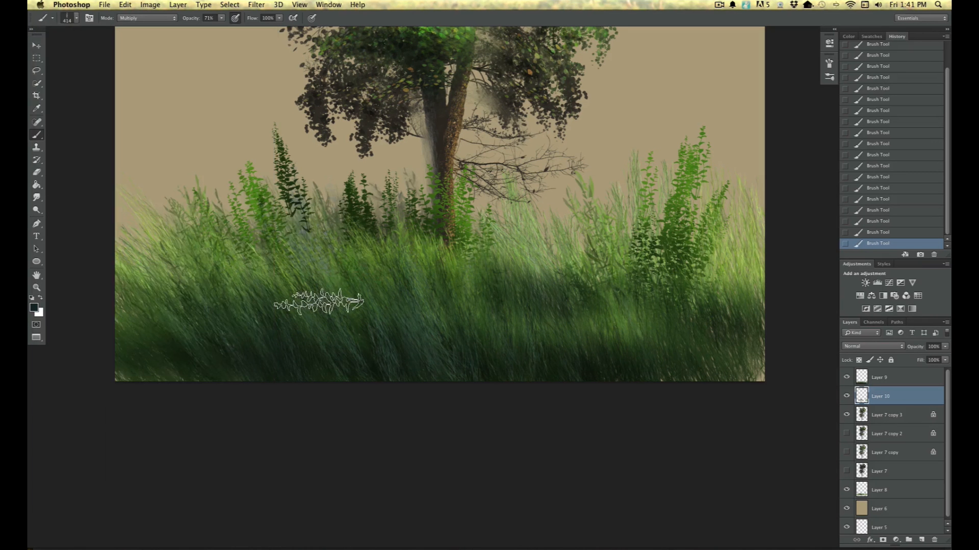
pyautogui.moveTo(316, 262)
pyautogui.mouseDown()
pyautogui.moveTo(320, 207)
pyautogui.moveTo(319, 301)
pyautogui.moveTo(301, 214)
pyautogui.moveTo(311, 312)
pyautogui.moveTo(287, 222)
pyautogui.moveTo(284, 293)
pyautogui.moveTo(245, 221)
pyautogui.moveTo(265, 301)
pyautogui.moveTo(218, 209)
pyautogui.moveTo(267, 315)
pyautogui.moveTo(211, 243)
pyautogui.moveTo(250, 304)
pyautogui.moveTo(222, 201)
pyautogui.moveTo(237, 271)
pyautogui.moveTo(220, 209)
pyautogui.moveTo(216, 301)
pyautogui.moveTo(175, 230)
pyautogui.moveTo(233, 286)
pyautogui.moveTo(171, 209)
pyautogui.mouseUp()
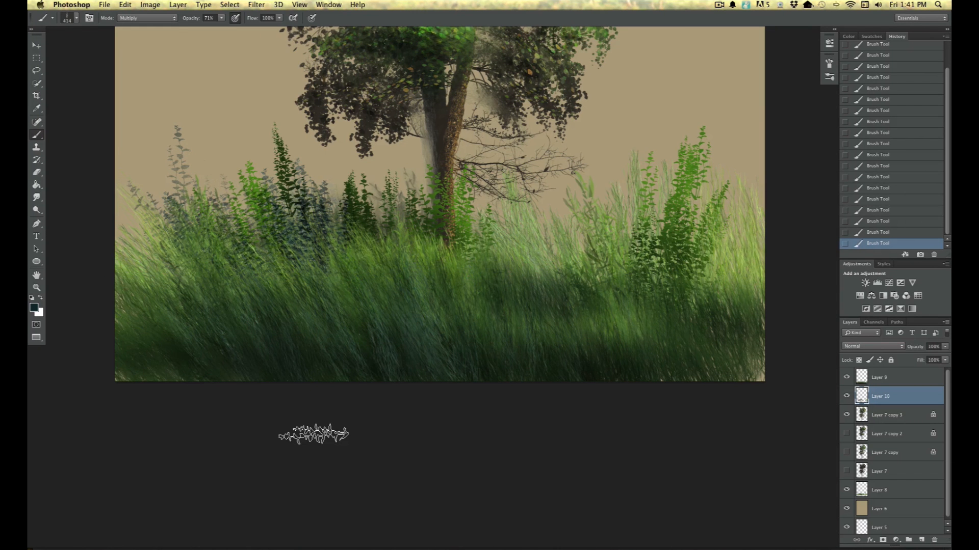
# Step: Create a new layer directly above Layer 9, at the top of the layer stack
pyautogui.press('super+minus')
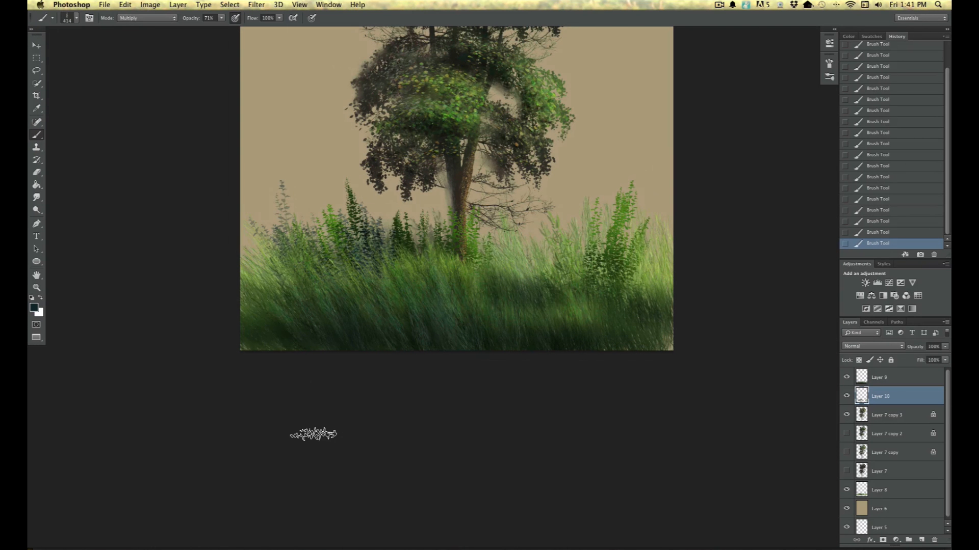
pyautogui.press('super+minus')
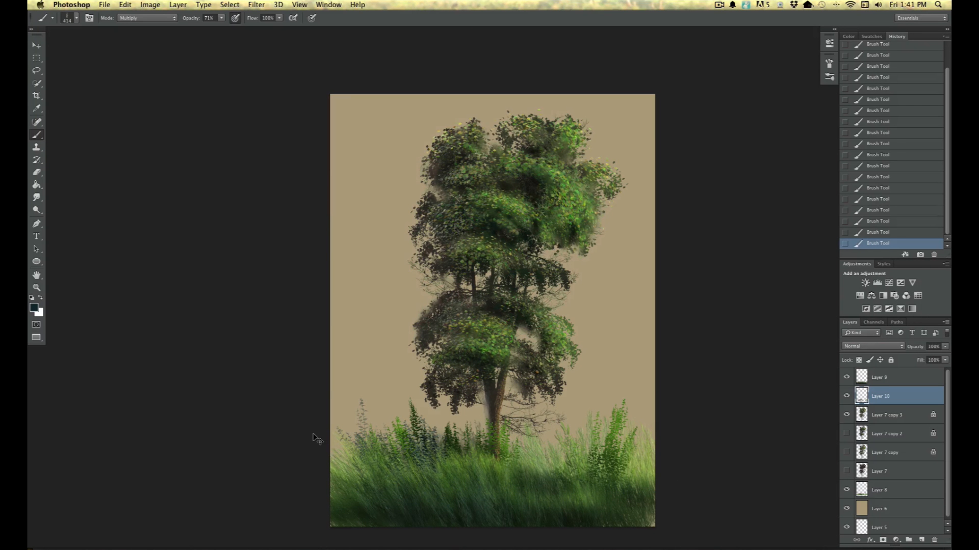
pyautogui.moveTo(215, 293); pyautogui.dragTo(182, 203)
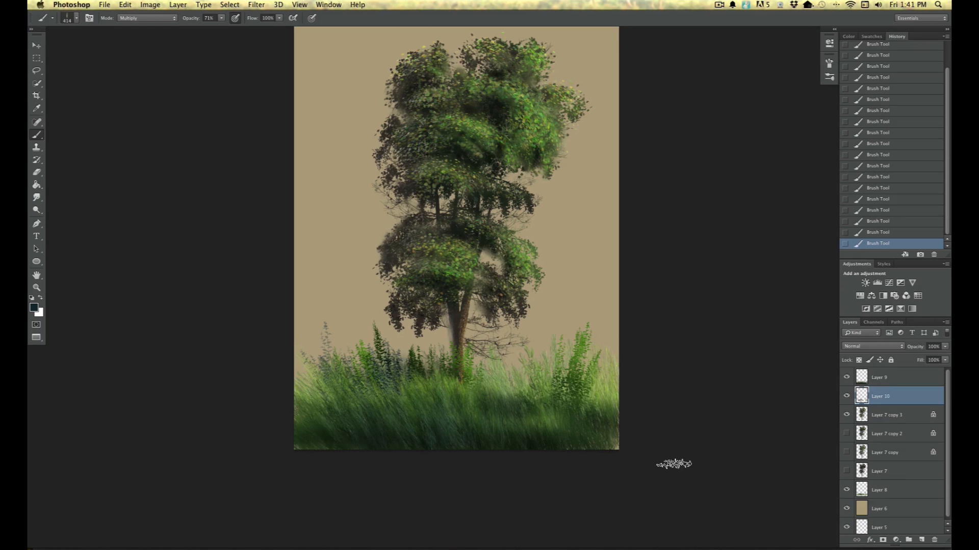
pyautogui.hotkey('alt', ']')
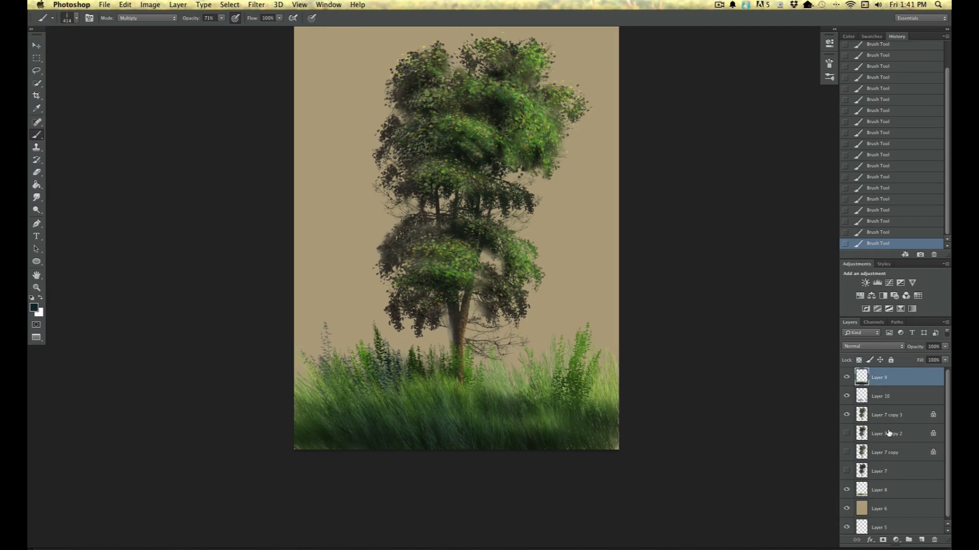
pyautogui.click(922, 540)
# Step: Sample a near-black foreground colour from the shaded grass to the right of the trunk
pyautogui.click(34, 308)
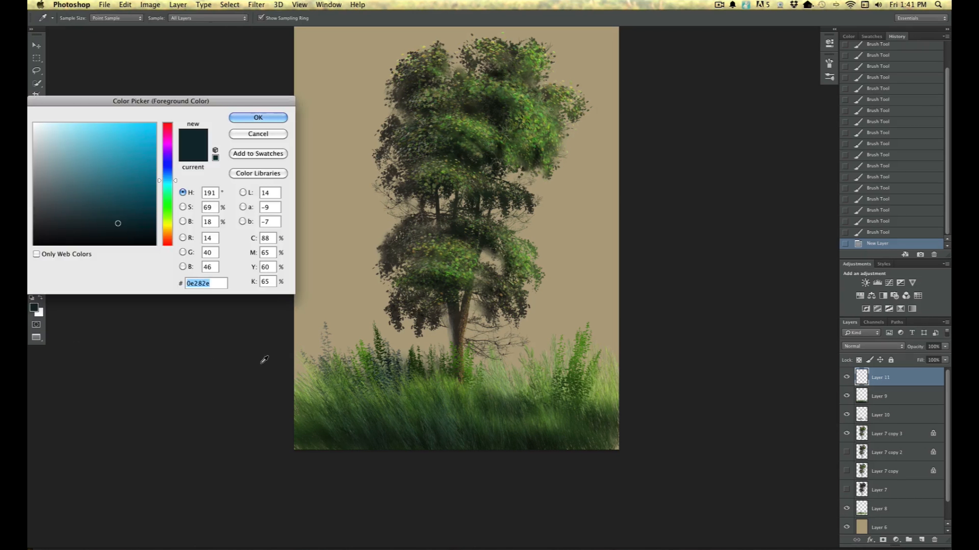
pyautogui.click(533, 434)
pyautogui.click(245, 118)
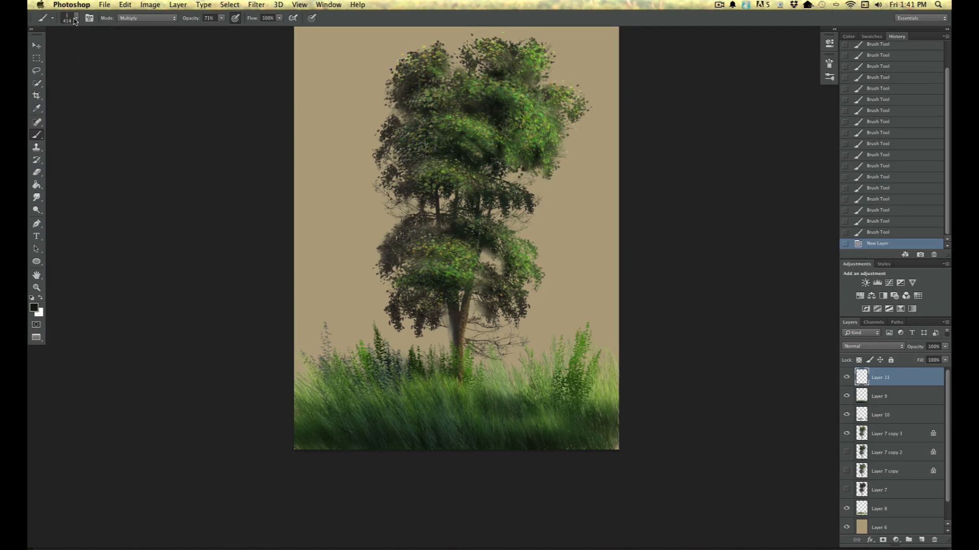
# Step: Paint dark leafy plants in the foreground grass at the painting's lower right corner
pyautogui.moveTo(612, 444)
pyautogui.mouseDown()
pyautogui.moveTo(613, 387)
pyautogui.moveTo(612, 457)
pyautogui.moveTo(598, 403)
pyautogui.mouseUp()
pyautogui.moveTo(594, 446)
pyautogui.mouseDown()
pyautogui.moveTo(589, 410)
pyautogui.moveTo(573, 413)
pyautogui.moveTo(591, 385)
pyautogui.moveTo(607, 382)
pyautogui.moveTo(603, 395)
pyautogui.mouseUp()
pyautogui.moveTo(583, 445); pyautogui.dragTo(559, 379)
pyautogui.moveTo(552, 435); pyautogui.dragTo(553, 403)
pyautogui.moveTo(616, 428); pyautogui.dragTo(615, 382)
pyautogui.moveTo(601, 449); pyautogui.dragTo(602, 390)
pyautogui.moveTo(599, 474)
pyautogui.mouseDown()
pyautogui.moveTo(626, 360)
pyautogui.moveTo(608, 351)
pyautogui.mouseUp()
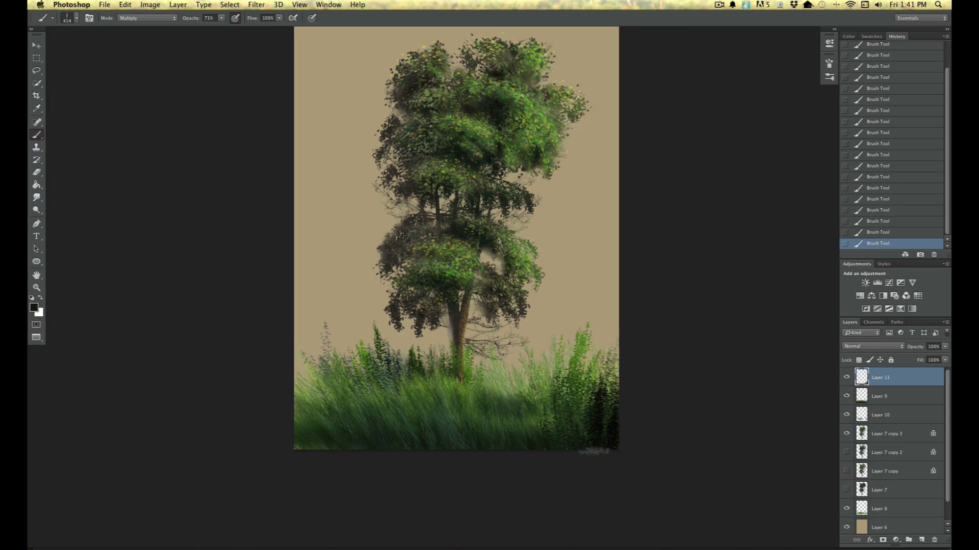
# Step: Raise the brush opacity to 100% and paint near-black leafy plants along the lower right and lower centre of the grass
pyautogui.click(221, 18)
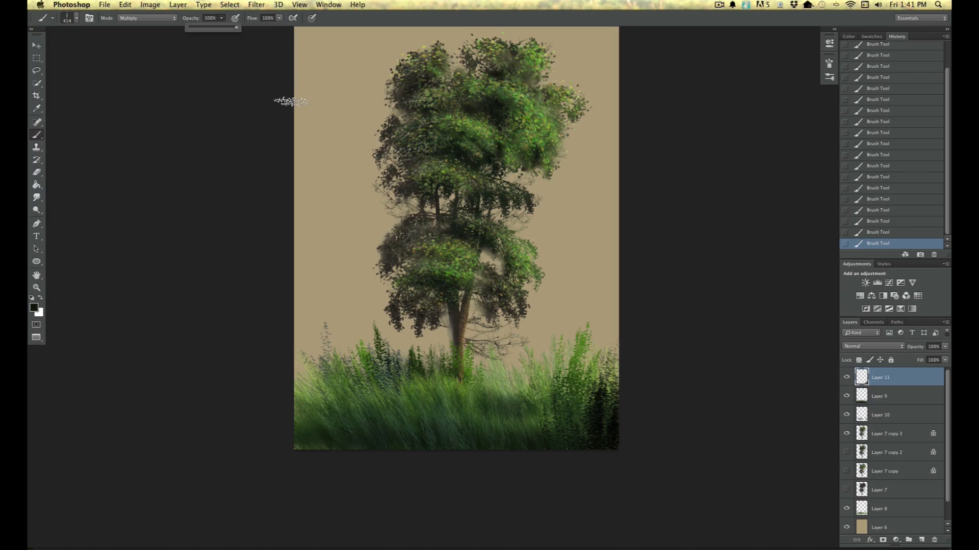
pyautogui.moveTo(597, 482); pyautogui.dragTo(615, 341)
pyautogui.moveTo(543, 466); pyautogui.dragTo(537, 380)
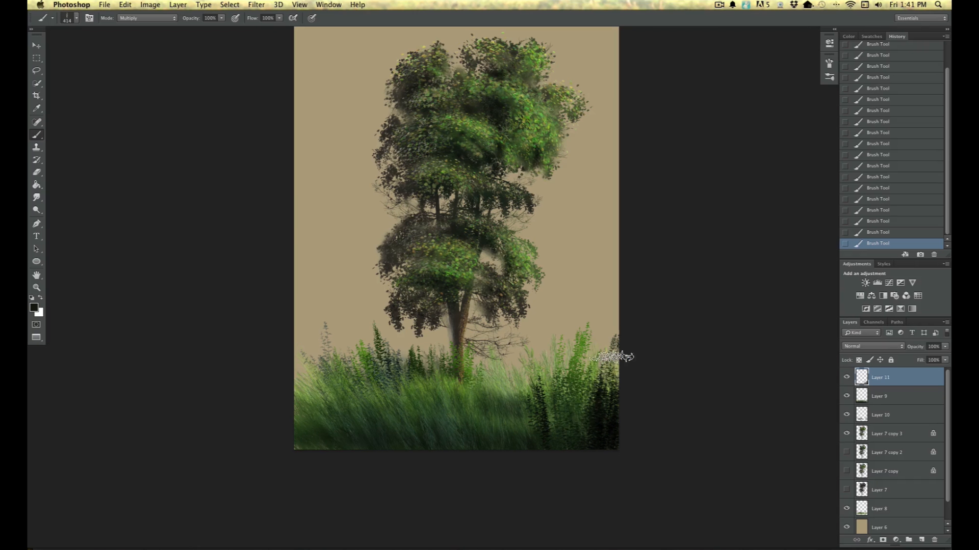
pyautogui.moveTo(607, 433); pyautogui.dragTo(616, 339)
pyautogui.moveTo(525, 466)
pyautogui.mouseDown()
pyautogui.moveTo(507, 413)
pyautogui.moveTo(498, 443)
pyautogui.moveTo(486, 410)
pyautogui.moveTo(510, 426)
pyautogui.moveTo(519, 462)
pyautogui.mouseUp()
pyautogui.moveTo(517, 416); pyautogui.dragTo(526, 476)
pyautogui.moveTo(480, 414); pyautogui.dragTo(492, 513)
pyautogui.moveTo(443, 420); pyautogui.dragTo(457, 466)
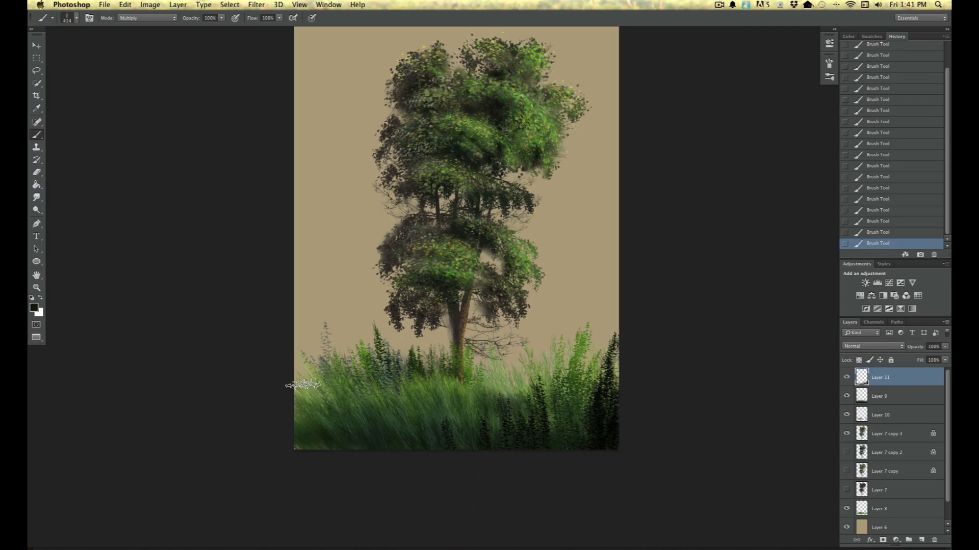
# Step: Paint near-black leafy plants in the grass at the painting's lower left, changing to the 502 px stem brush for the last ones
pyautogui.moveTo(304, 392); pyautogui.dragTo(291, 421)
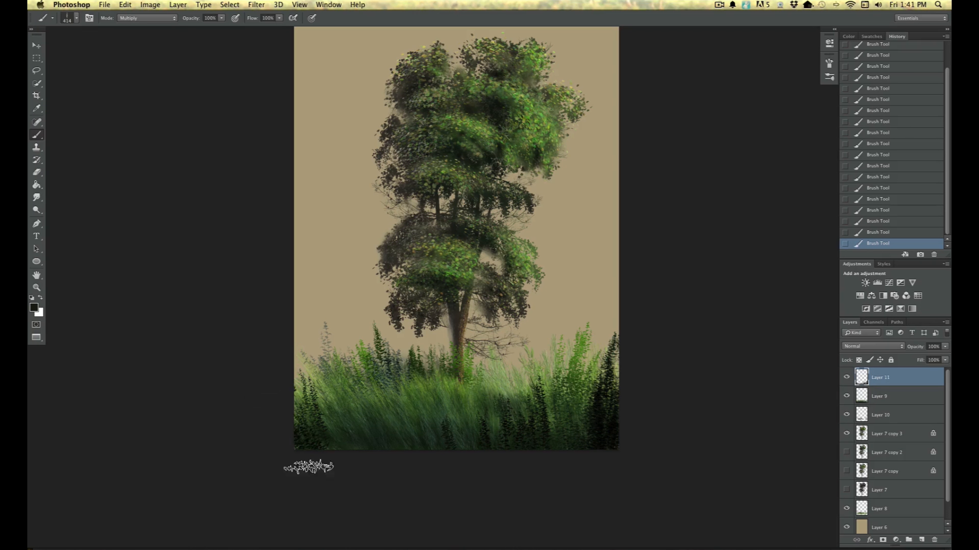
pyautogui.moveTo(306, 374); pyautogui.dragTo(298, 438)
pyautogui.moveTo(327, 387)
pyautogui.mouseDown()
pyautogui.moveTo(334, 441)
pyautogui.moveTo(373, 442)
pyautogui.mouseUp()
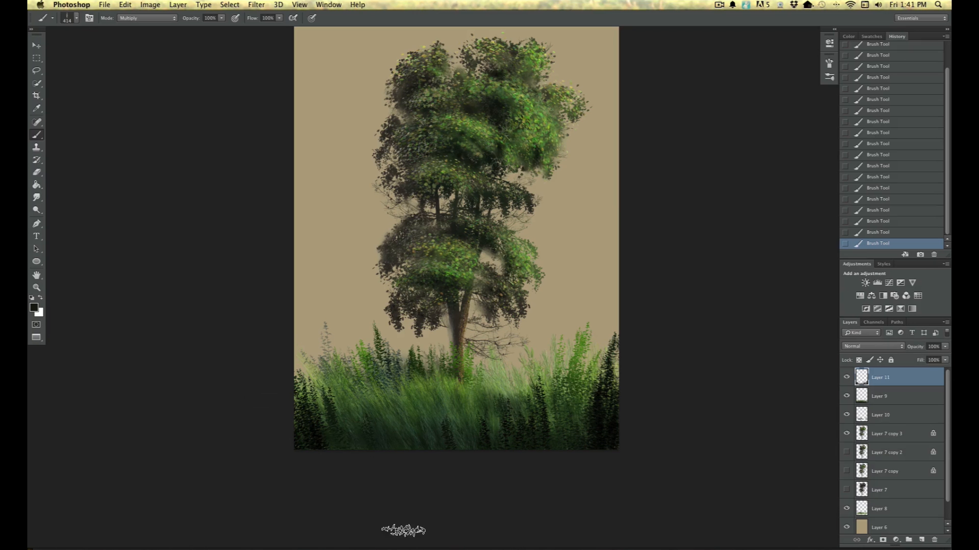
pyautogui.click(70, 18)
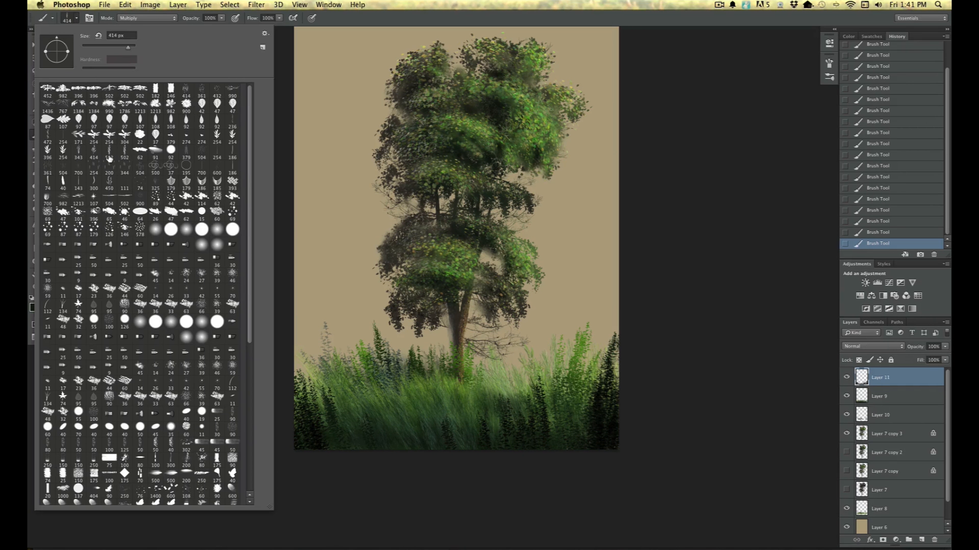
pyautogui.click(382, 403)
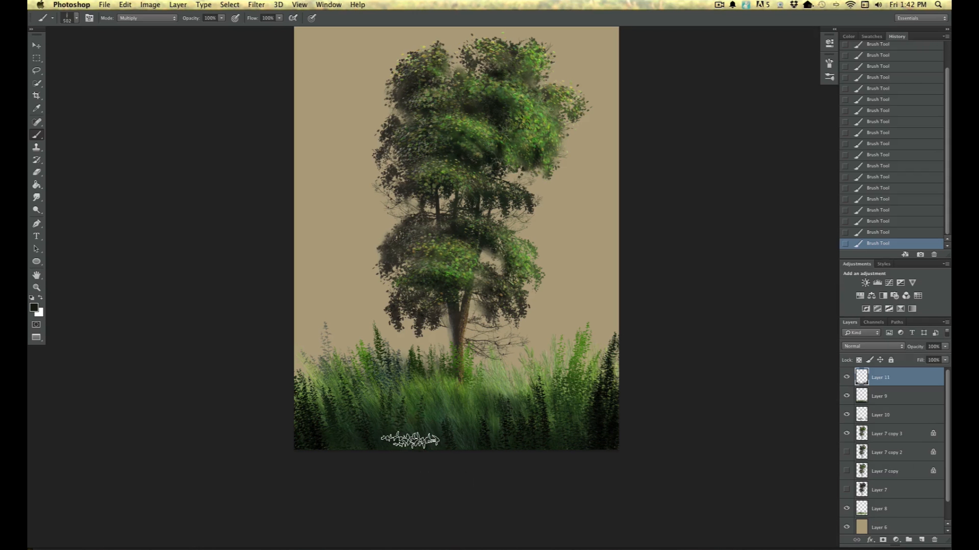
# Step: Change to the 414 px leafy brush and paint denser dark plants over the left-hand grass
pyautogui.press('super+plus')
pyautogui.press('super+plus')
pyautogui.moveTo(165, 319)
pyautogui.mouseDown()
pyautogui.moveTo(223, 147)
pyautogui.moveTo(219, 124)
pyautogui.mouseUp()
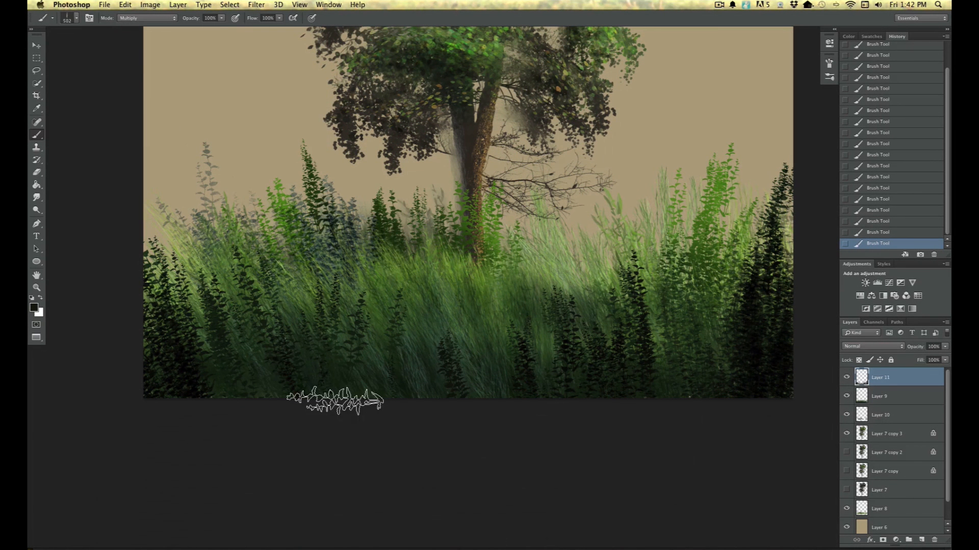
pyautogui.click(76, 19)
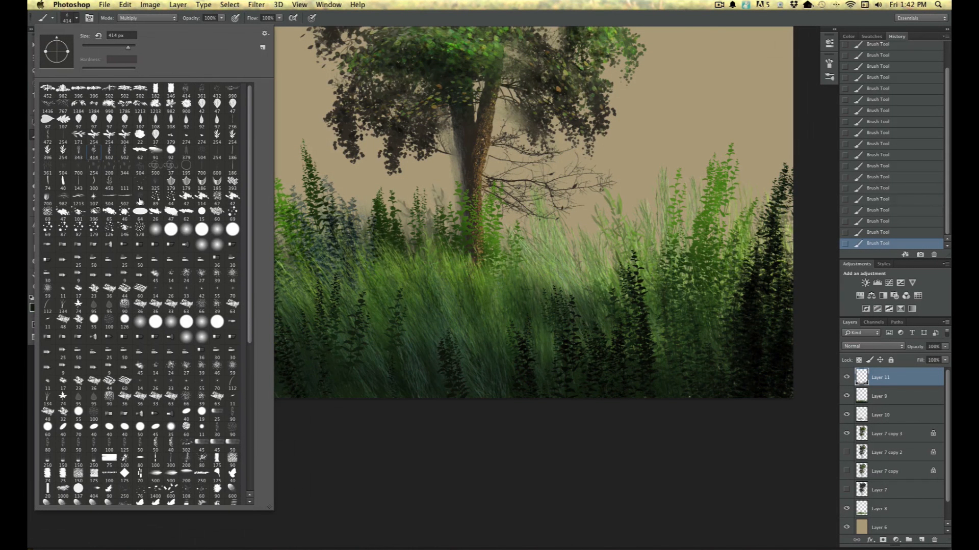
pyautogui.click(408, 408)
pyautogui.moveTo(212, 242)
pyautogui.mouseDown()
pyautogui.moveTo(235, 351)
pyautogui.moveTo(199, 255)
pyautogui.moveTo(232, 329)
pyautogui.mouseUp()
pyautogui.moveTo(233, 216); pyautogui.dragTo(237, 316)
pyautogui.moveTo(250, 280); pyautogui.dragTo(250, 291)
pyautogui.moveTo(265, 250)
pyautogui.mouseDown()
pyautogui.moveTo(271, 290)
pyautogui.moveTo(227, 364)
pyautogui.mouseUp()
pyautogui.moveTo(290, 302)
pyautogui.mouseDown()
pyautogui.moveTo(295, 333)
pyautogui.moveTo(320, 352)
pyautogui.mouseUp()
pyautogui.moveTo(181, 267); pyautogui.dragTo(199, 311)
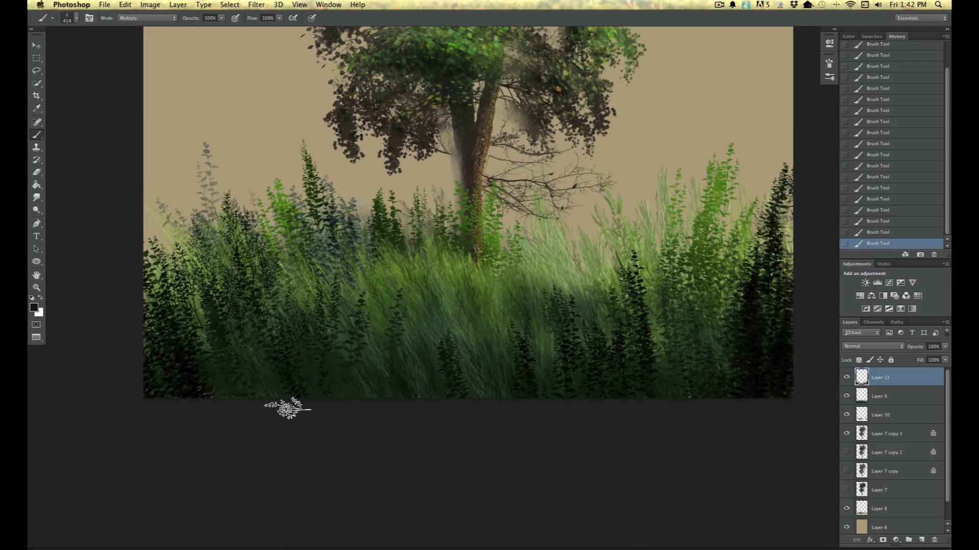
# Step: Set the foreground colour to light purple, #d07ee1
pyautogui.press('super+minus')
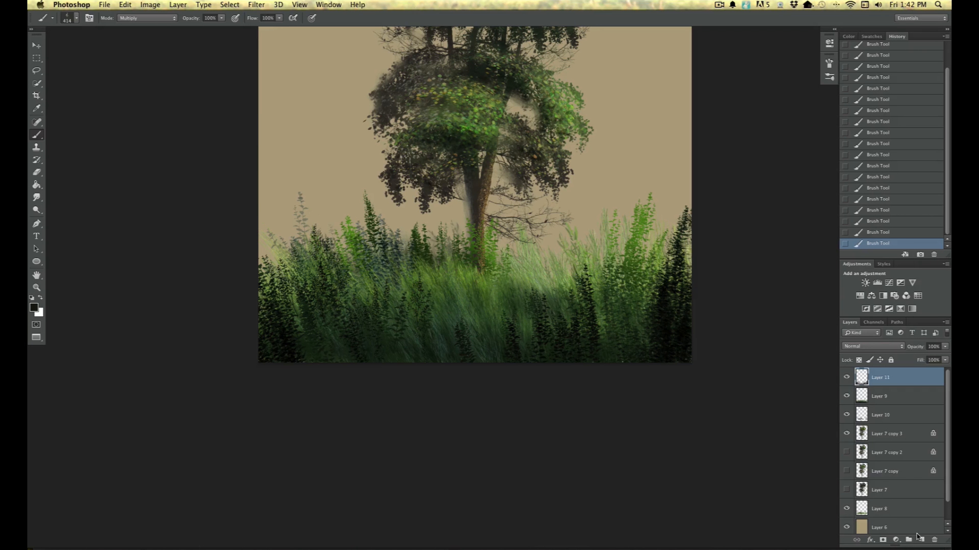
pyautogui.click(34, 308)
pyautogui.click(168, 148)
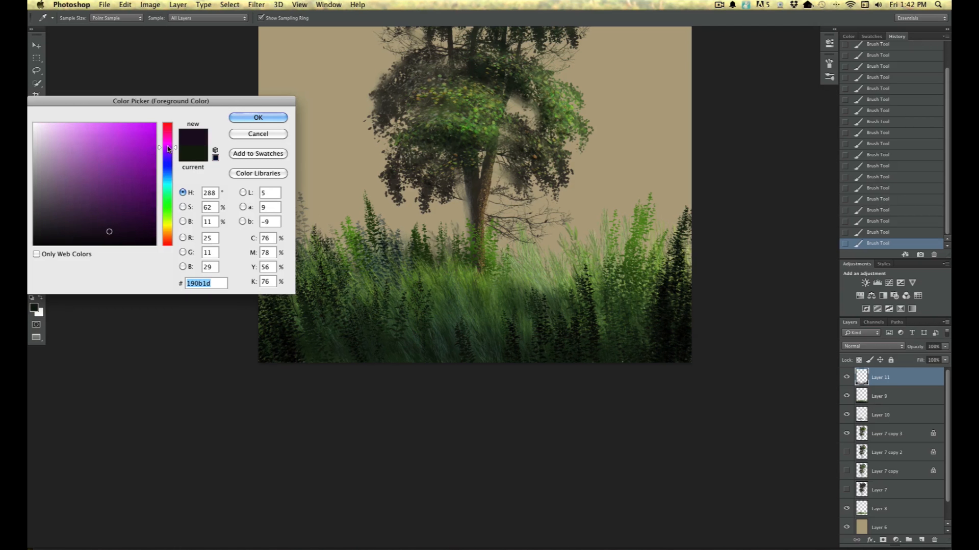
pyautogui.click(87, 137)
pyautogui.press('Return')
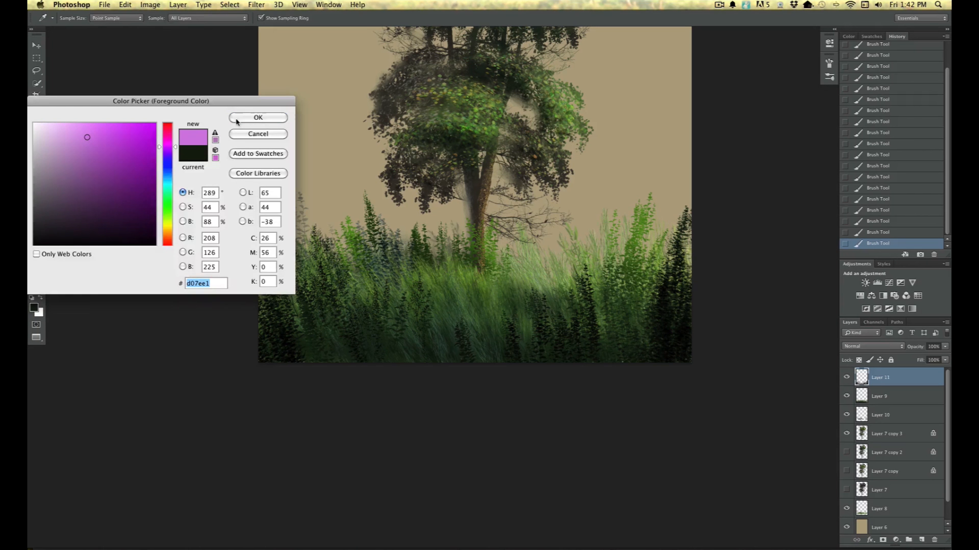
# Step: Choose the 22 px scattered dab brush and dot small purple flowers in the grass left of the trunk
pyautogui.press('b')
pyautogui.click(76, 18)
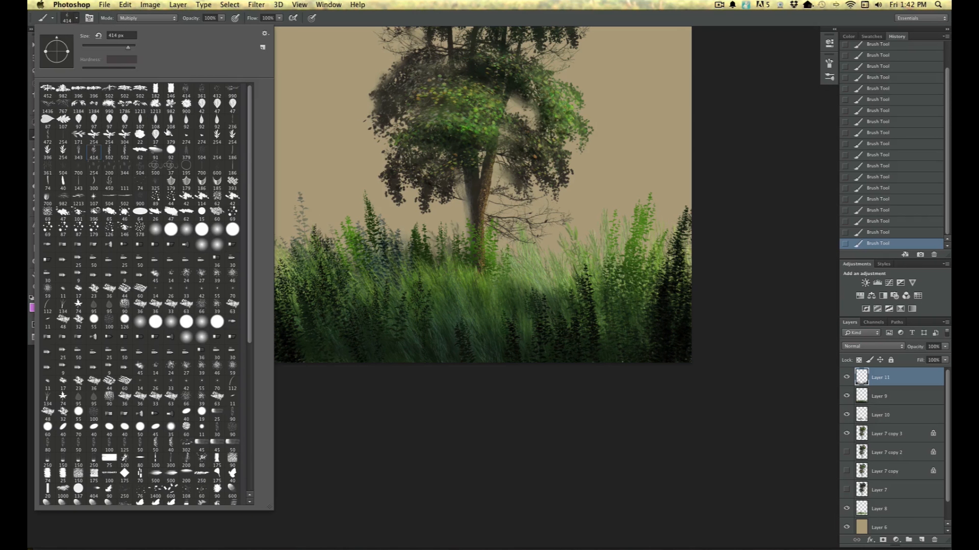
pyautogui.click(140, 135)
pyautogui.click(388, 408)
# Step: Set the foreground colour to a dark purple and dab flowers onto the shaded plants
pyautogui.press('super+plus')
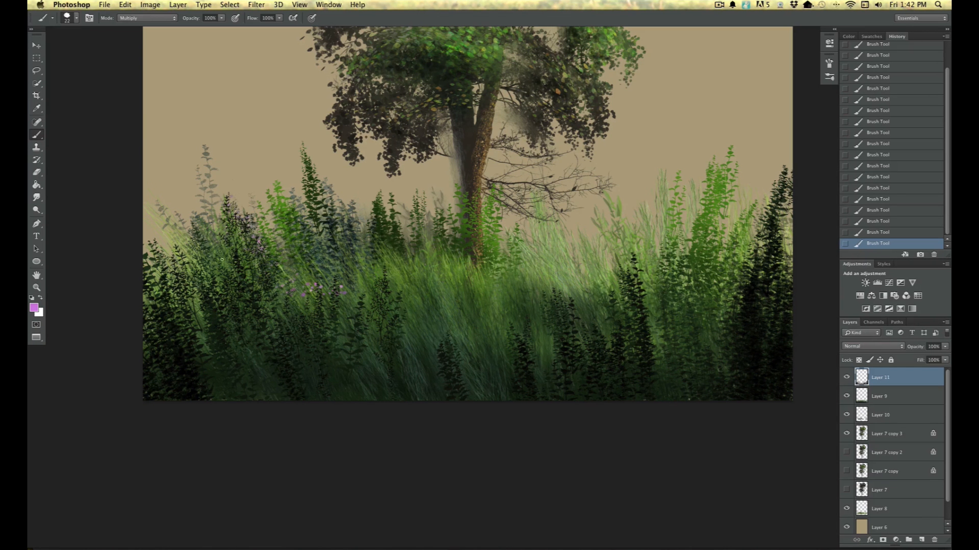
pyautogui.click(34, 308)
pyautogui.click(126, 207)
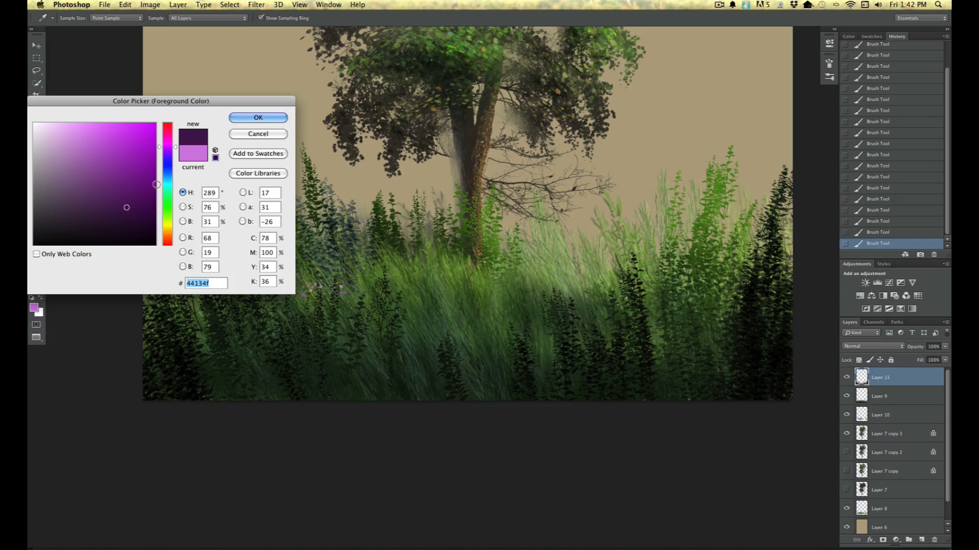
pyautogui.click(248, 118)
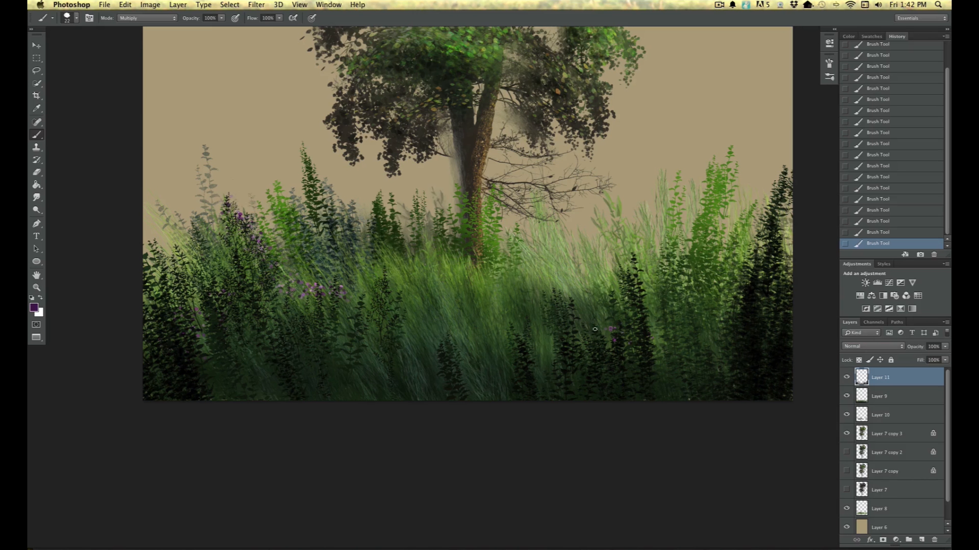
# Step: Set the brush blending mode to Normal and dab purple flowers on the dark plants in the right half
pyautogui.click(127, 19)
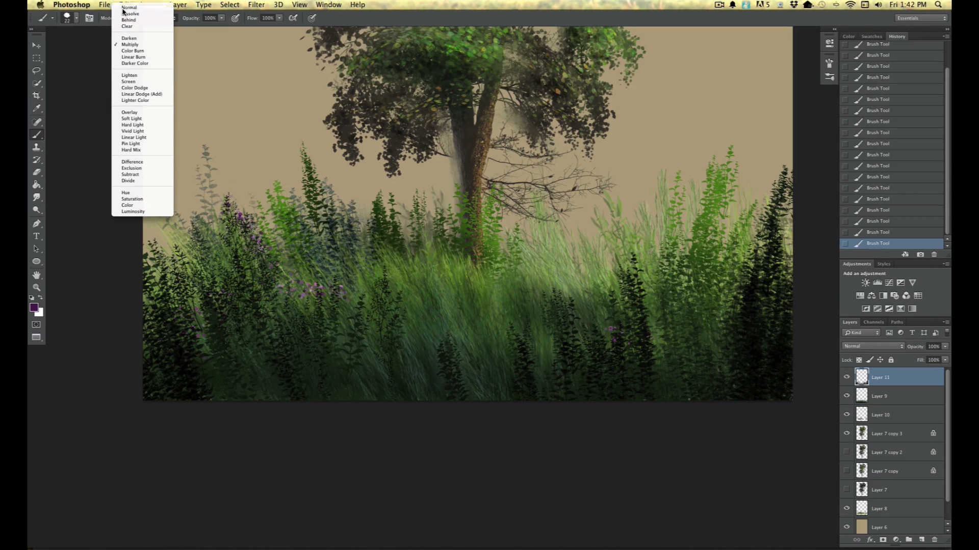
pyautogui.click(128, 7)
pyautogui.moveTo(752, 318)
pyautogui.mouseDown()
pyautogui.moveTo(765, 336)
pyautogui.moveTo(744, 356)
pyautogui.mouseUp()
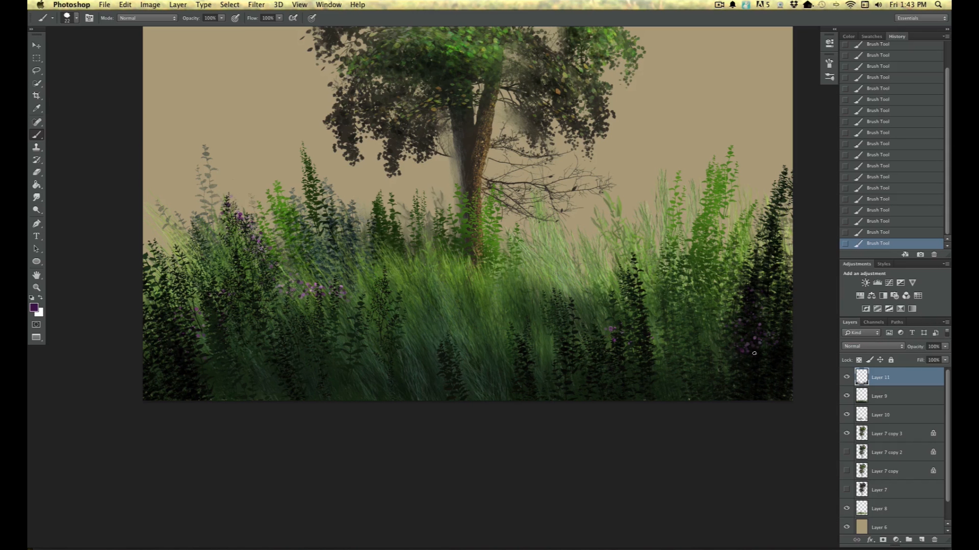
pyautogui.moveTo(780, 241); pyautogui.dragTo(763, 223)
pyautogui.moveTo(638, 287); pyautogui.dragTo(634, 265)
pyautogui.moveTo(559, 319); pyautogui.dragTo(554, 305)
# Step: Check what Layer 9 contains by toggling its visibility and create a new layer directly above it
pyautogui.click(885, 397)
pyautogui.click(846, 396)
pyautogui.click(846, 397)
pyautogui.click(847, 397)
pyautogui.click(847, 397)
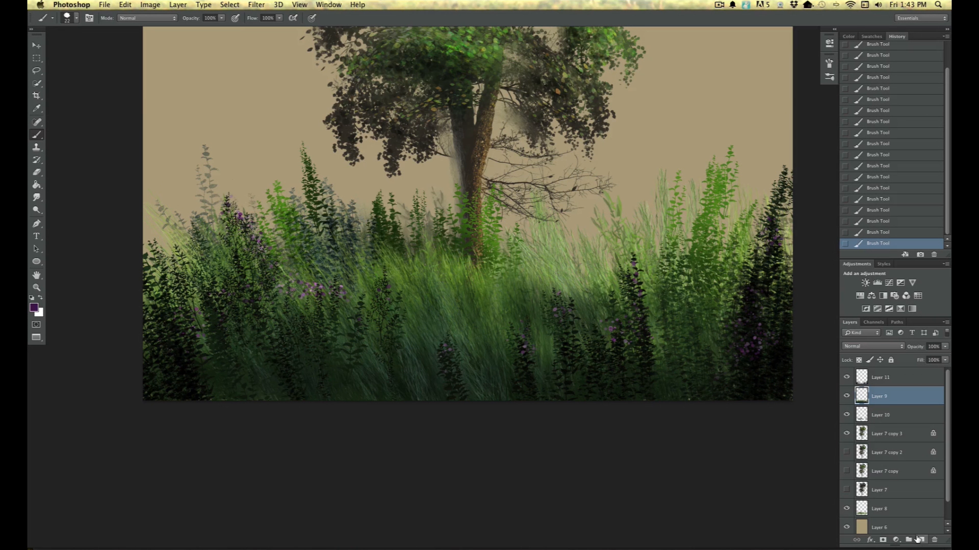
pyautogui.click(918, 539)
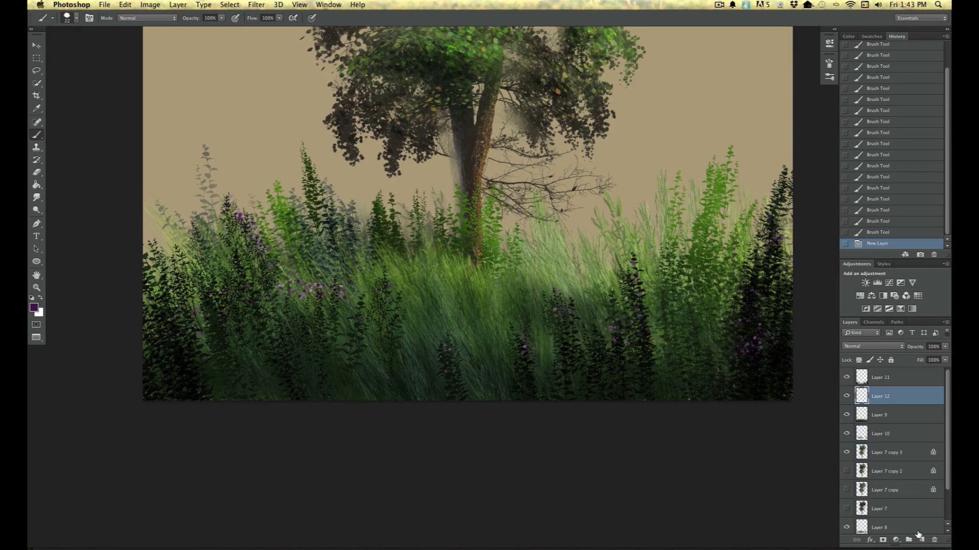
# Step: Set the foreground colour to a bright pinkish purple, #d763e8
pyautogui.click(34, 307)
pyautogui.click(88, 144)
pyautogui.press('Return')
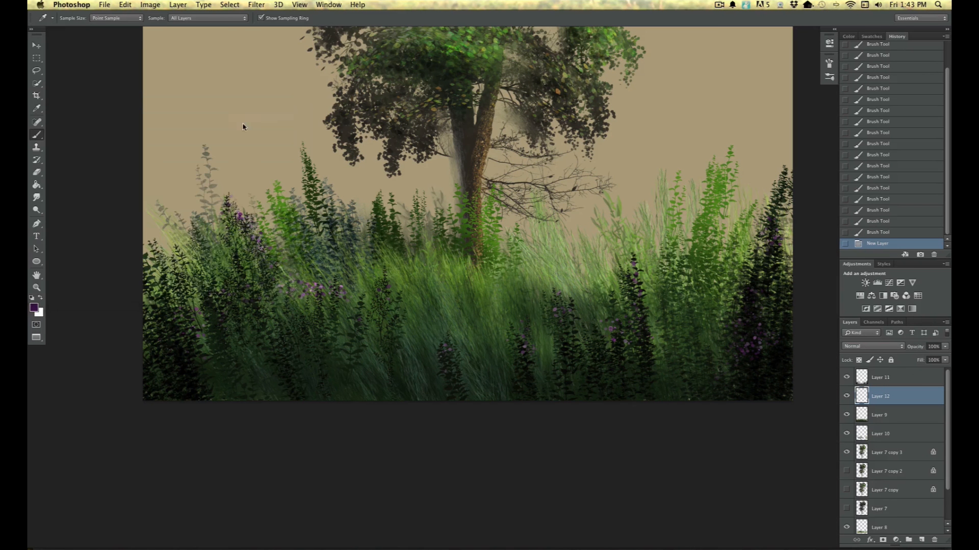
pyautogui.click(34, 308)
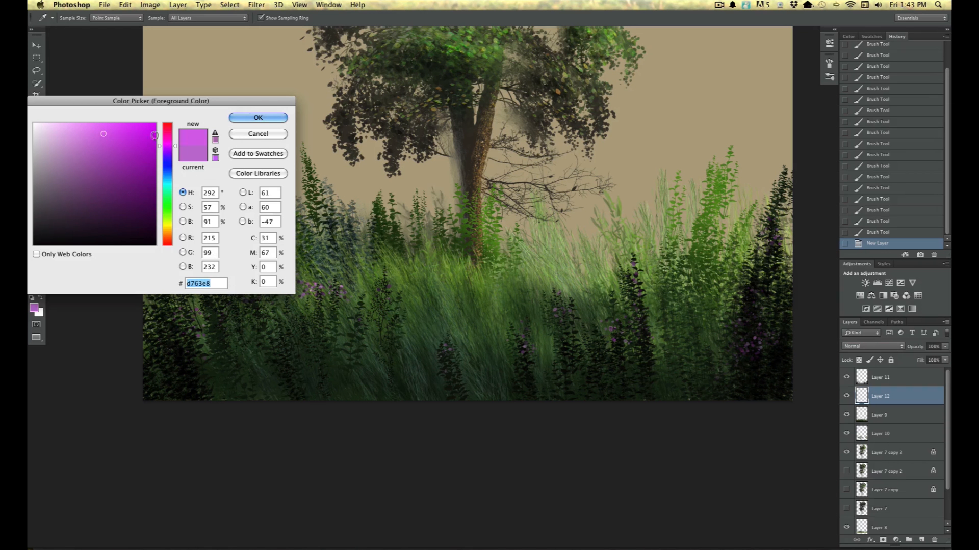
pyautogui.click(255, 118)
# Step: Dab bright purple flowers across the grass by the trunk base and on the tall light-green plants
pyautogui.moveTo(438, 282)
pyautogui.mouseDown()
pyautogui.moveTo(444, 300)
pyautogui.moveTo(440, 280)
pyautogui.moveTo(419, 274)
pyautogui.mouseUp()
pyautogui.moveTo(452, 295)
pyautogui.mouseDown()
pyautogui.moveTo(492, 275)
pyautogui.moveTo(522, 277)
pyautogui.mouseUp()
pyautogui.click(518, 267)
pyautogui.click(511, 248)
pyautogui.moveTo(501, 225)
pyautogui.mouseDown()
pyautogui.moveTo(474, 224)
pyautogui.moveTo(459, 190)
pyautogui.moveTo(465, 216)
pyautogui.moveTo(472, 201)
pyautogui.mouseUp()
pyautogui.click(493, 215)
pyautogui.click(466, 196)
pyautogui.click(683, 252)
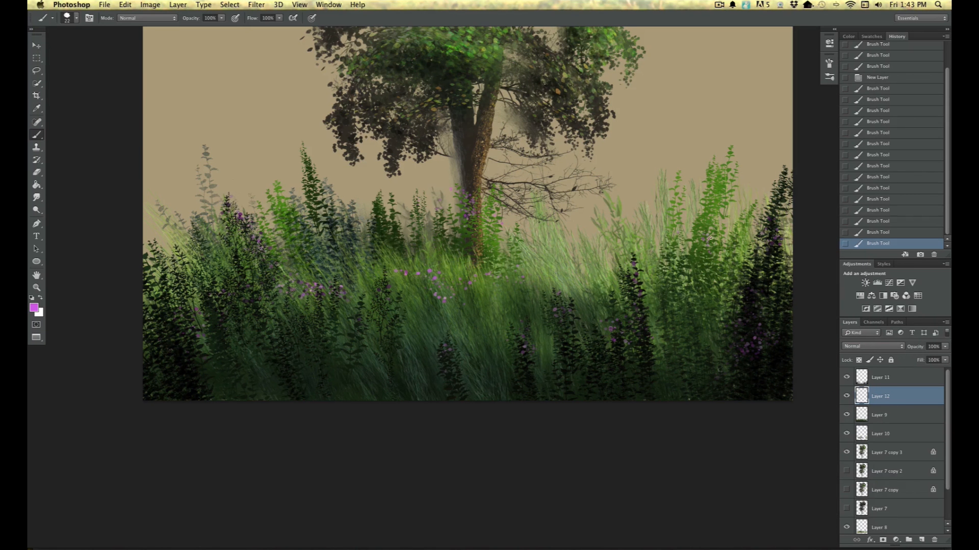
pyautogui.moveTo(708, 194); pyautogui.dragTo(734, 162)
pyautogui.click(725, 167)
# Step: Set the foreground colour to a warm bright yellow, #fbdd54
pyautogui.click(33, 307)
pyautogui.click(170, 234)
pyautogui.click(168, 230)
pyautogui.click(169, 229)
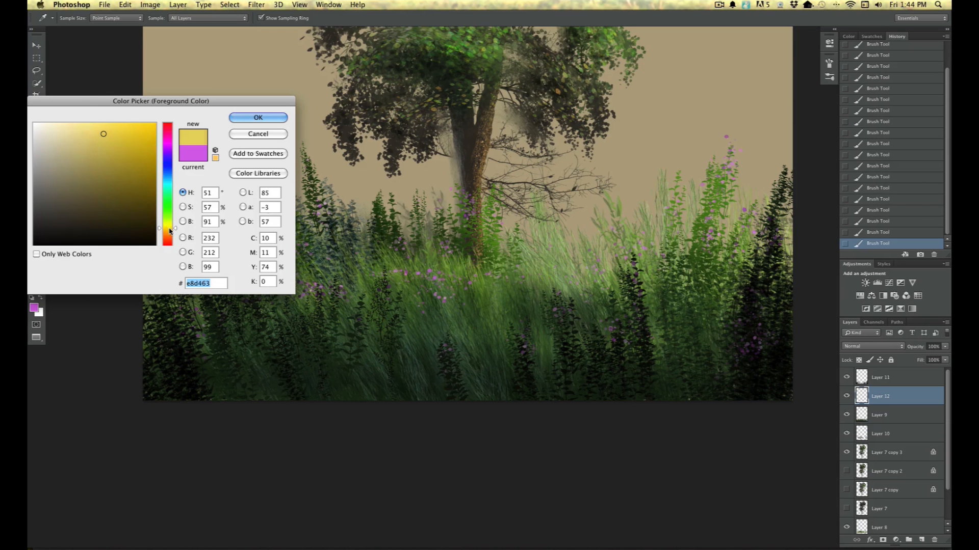
pyautogui.click(112, 125)
pyautogui.click(258, 117)
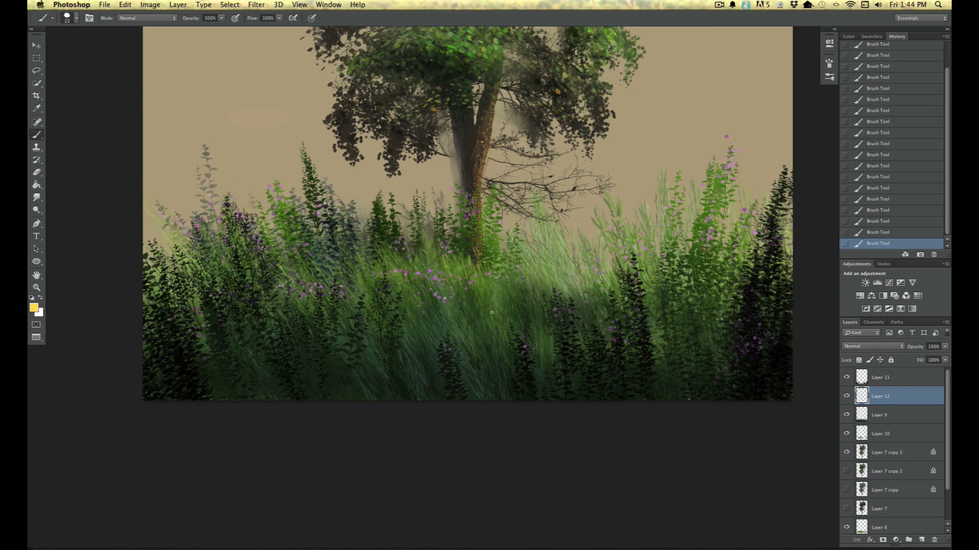
# Step: Scatter small yellow flowers through the sunlit grass around the trunk base and check them against the whole painting
pyautogui.click(473, 303)
pyautogui.click(372, 263)
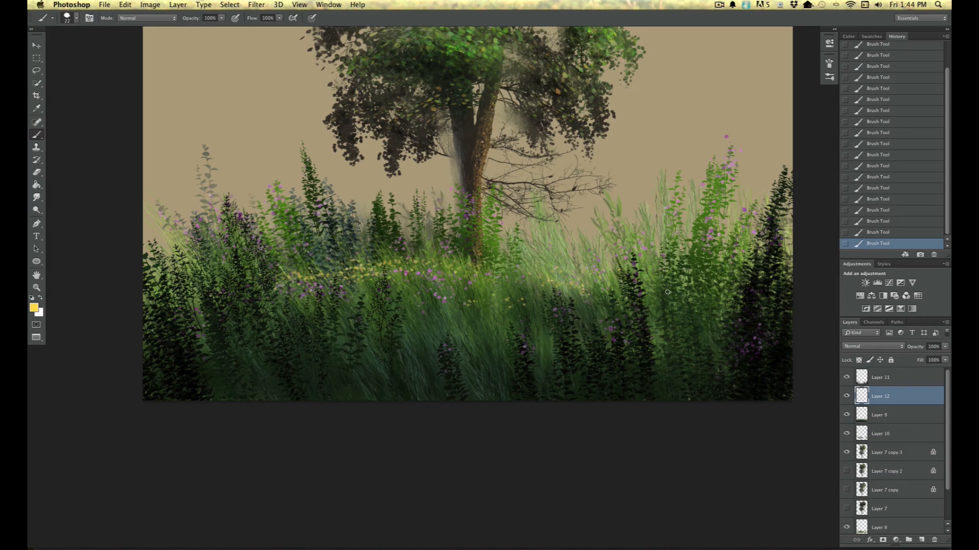
pyautogui.press('super+minus')
pyautogui.press('super+minus')
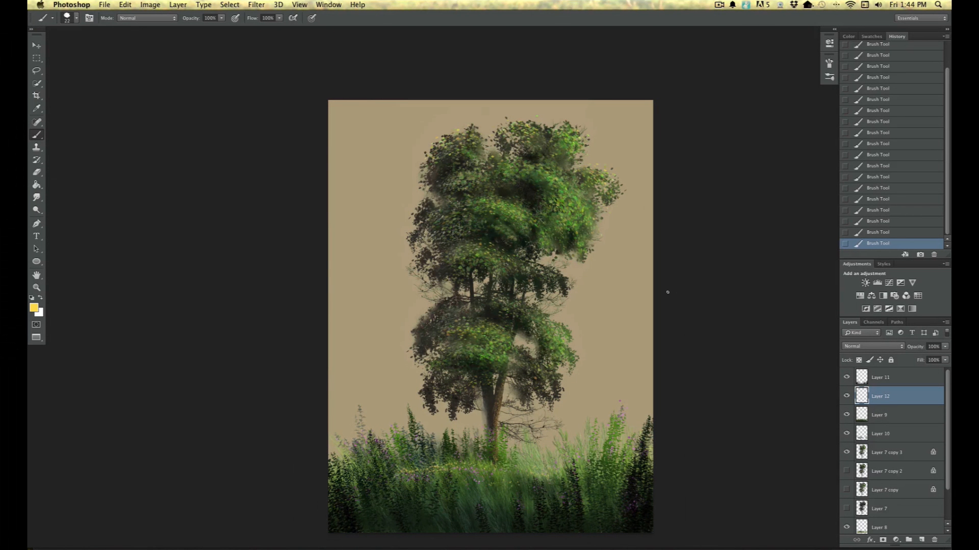
pyautogui.scroll(-5, 667, 293)
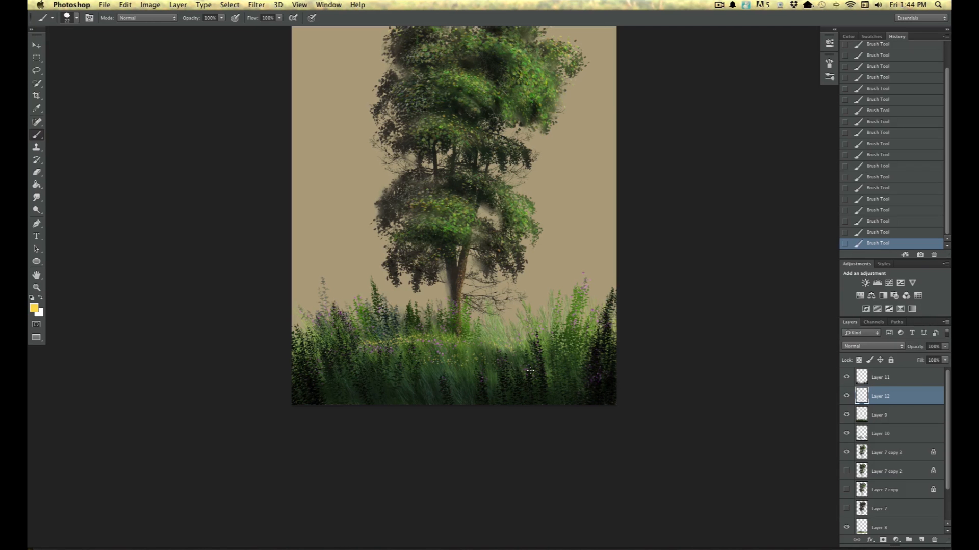
pyautogui.press('super+equal')
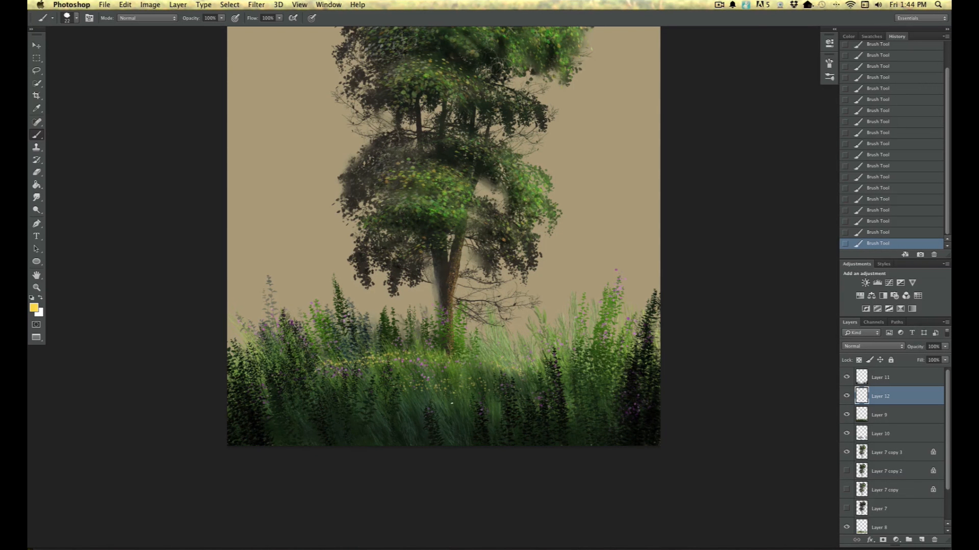
# Step: Lock the transparent pixels of Layer 9 and set the foreground colour to a softer, slightly greener yellow
pyautogui.click(875, 417)
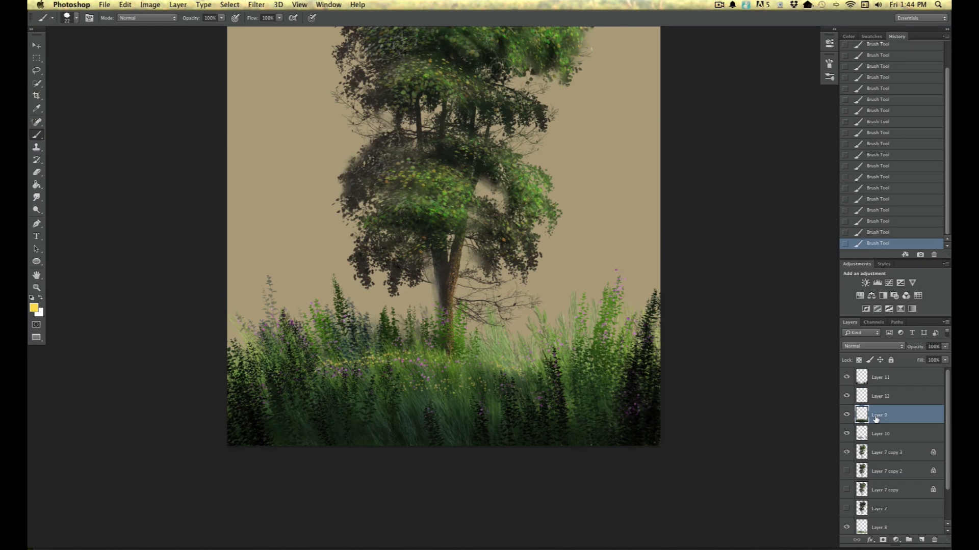
pyautogui.click(859, 360)
pyautogui.click(33, 308)
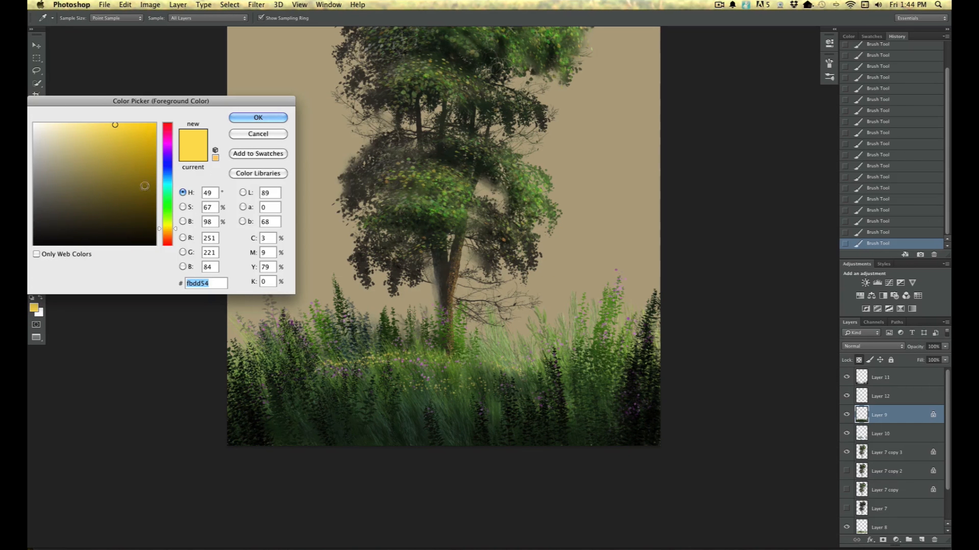
pyautogui.click(168, 221)
pyautogui.moveTo(167, 221); pyautogui.dragTo(167, 223)
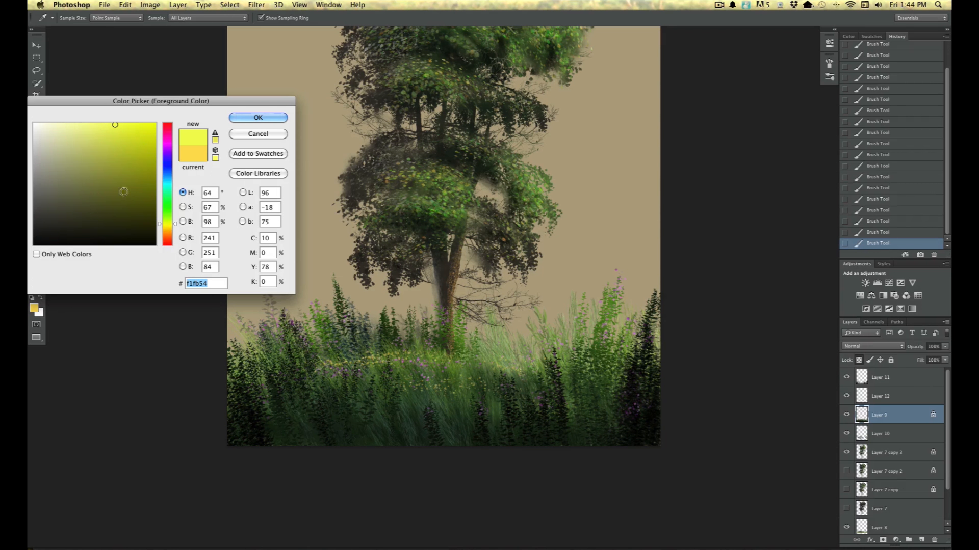
pyautogui.click(94, 140)
pyautogui.click(244, 117)
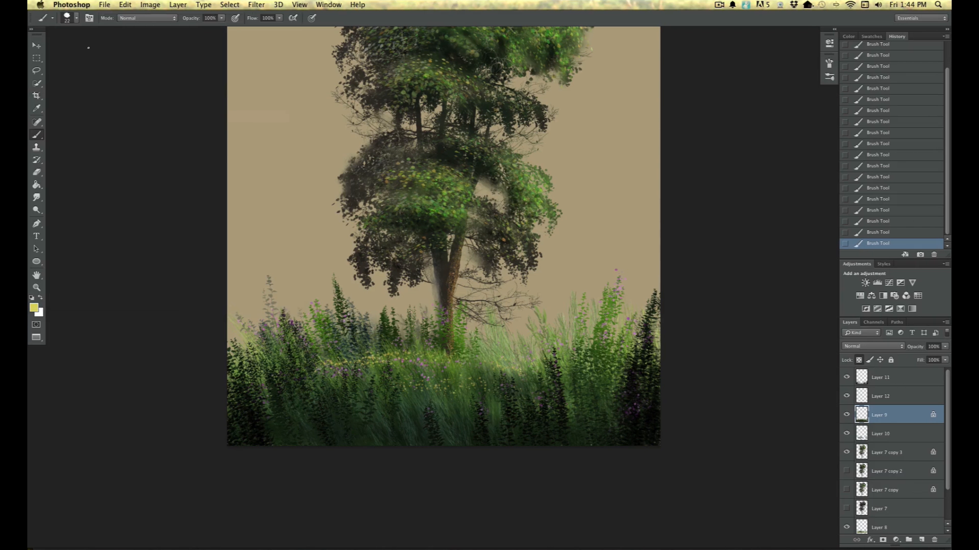
# Step: Set up the grass-blade brush at 307 px with 56% opacity and Overlay mode
pyautogui.click(76, 18)
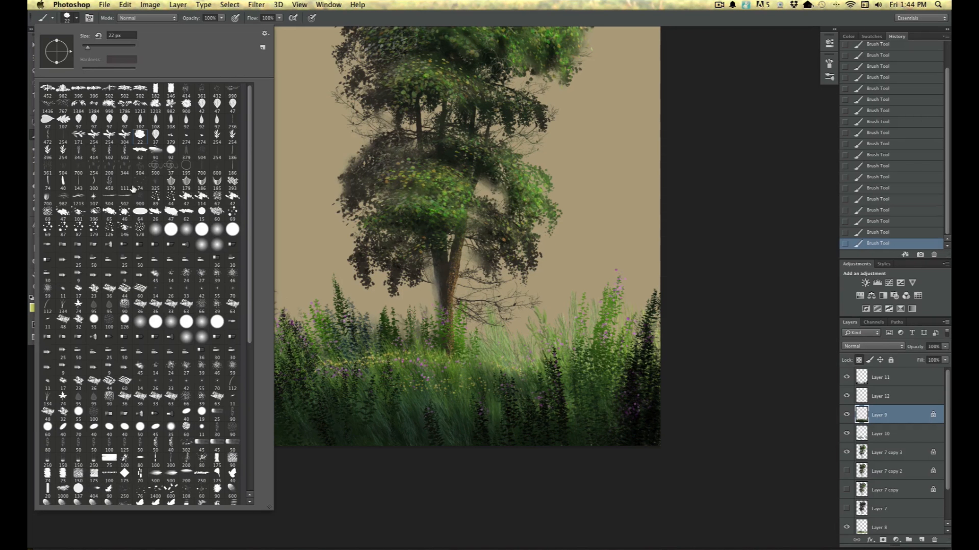
pyautogui.click(231, 127)
pyautogui.moveTo(123, 48); pyautogui.dragTo(128, 51)
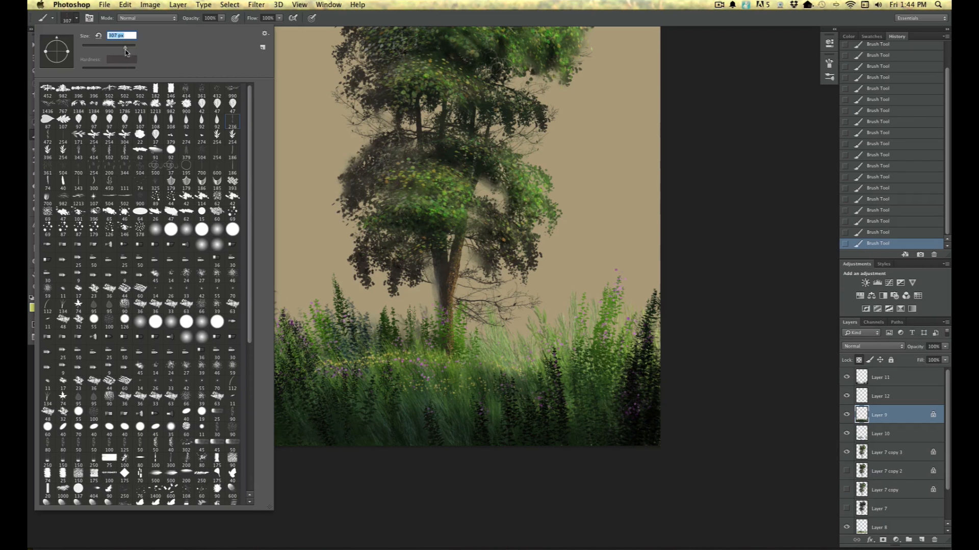
pyautogui.click(222, 19)
pyautogui.moveTo(216, 27); pyautogui.dragTo(201, 30)
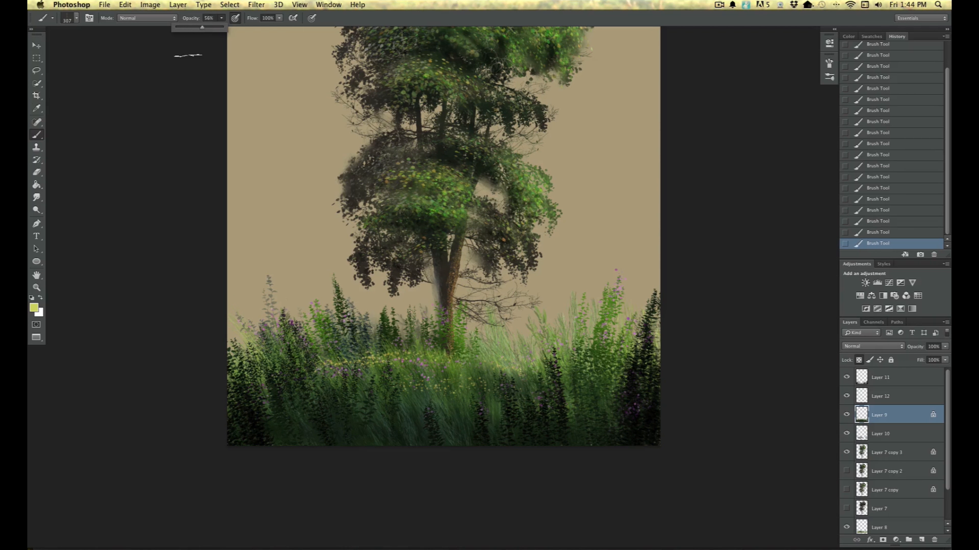
pyautogui.click(129, 18)
pyautogui.click(125, 123)
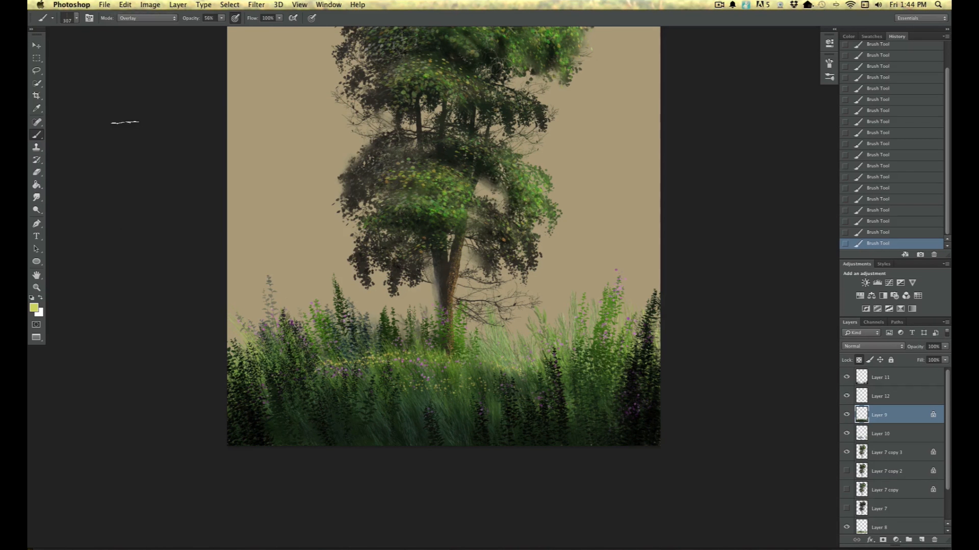
# Step: Brush soft yellow-green sunlight over the grass on Layer 9 below the trunk base and check it against the whole painting
pyautogui.press('super+equal')
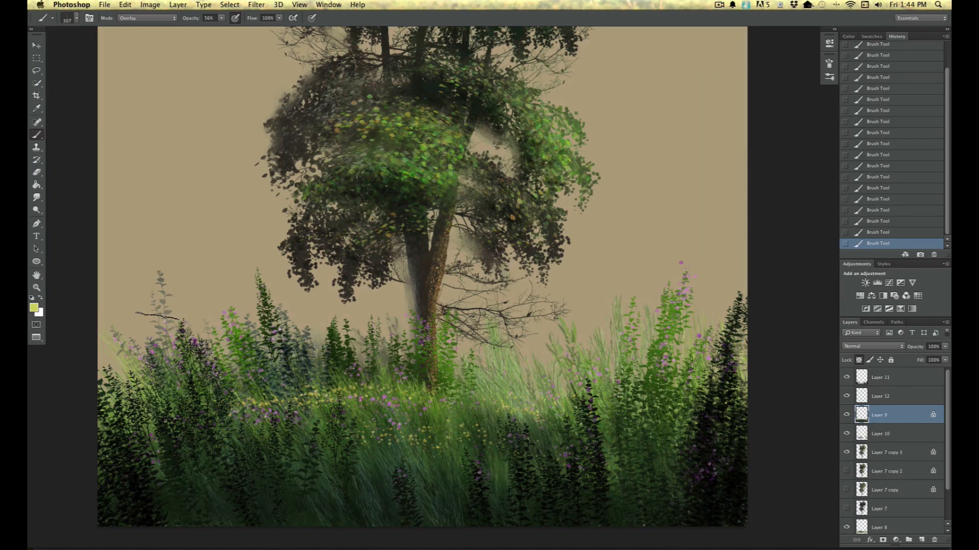
pyautogui.moveTo(425, 378)
pyautogui.mouseDown()
pyautogui.moveTo(448, 496)
pyautogui.moveTo(429, 474)
pyautogui.mouseUp()
pyautogui.moveTo(381, 364); pyautogui.dragTo(439, 492)
pyautogui.moveTo(427, 393); pyautogui.dragTo(437, 423)
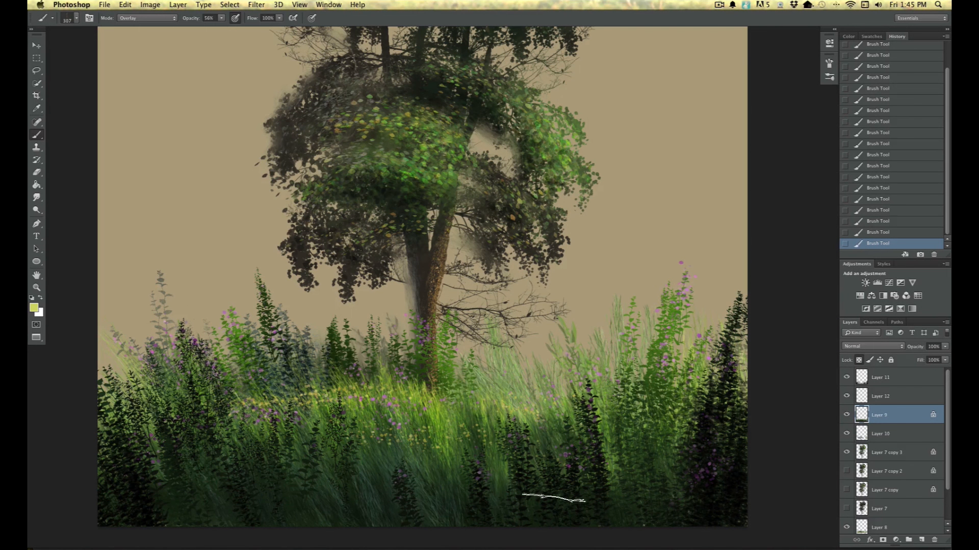
pyautogui.press('super+minus')
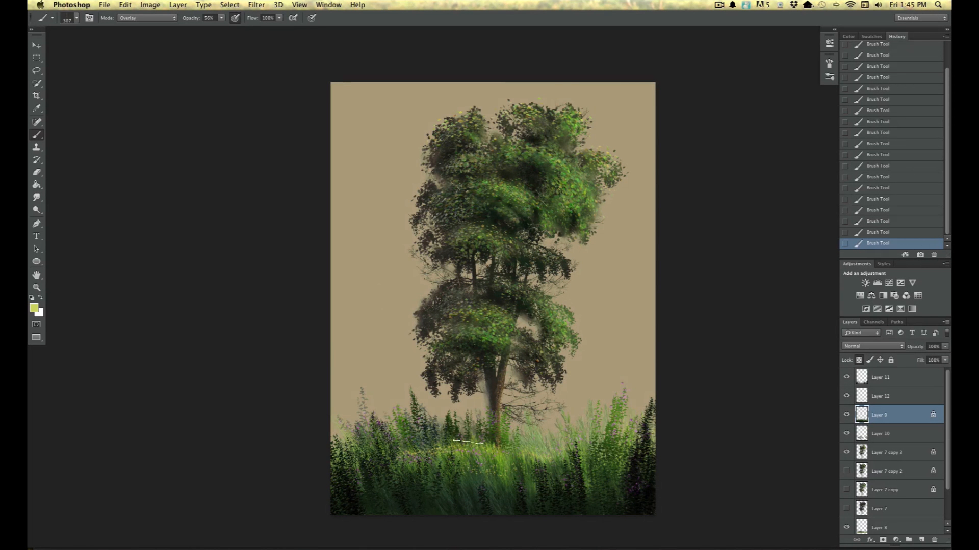
pyautogui.moveTo(214, 283); pyautogui.dragTo(182, 197)
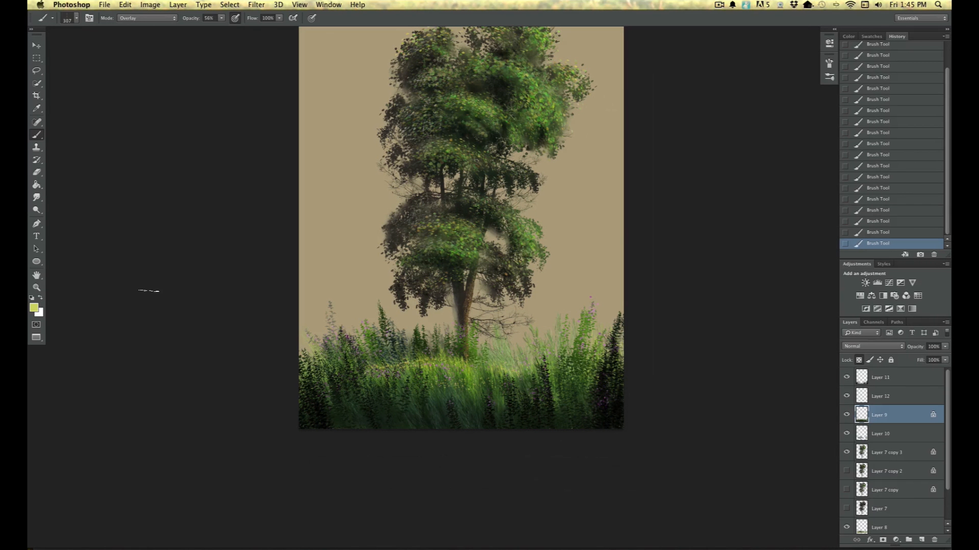
# Step: Add a new layer above Layer 11 and set its blend mode to Multiply
pyautogui.click(889, 380)
pyautogui.click(921, 540)
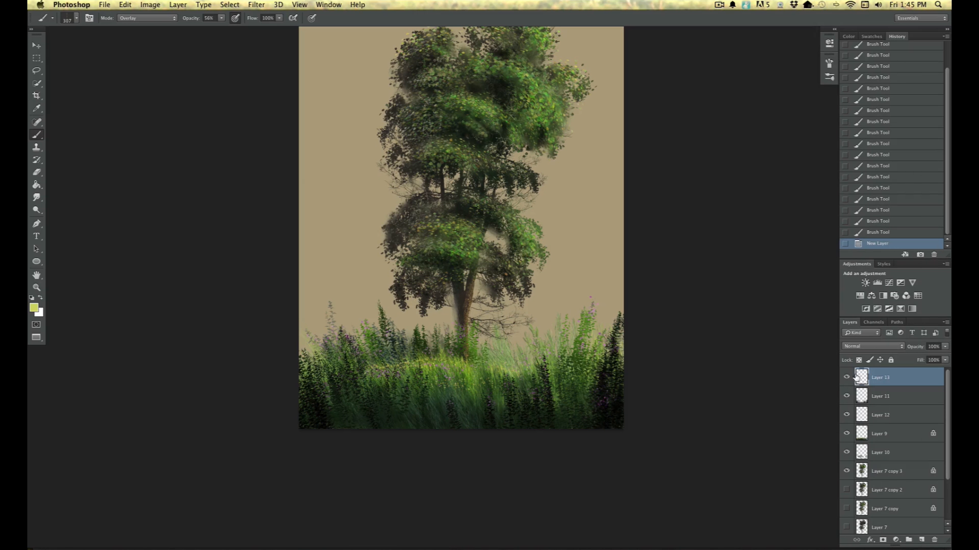
pyautogui.click(848, 347)
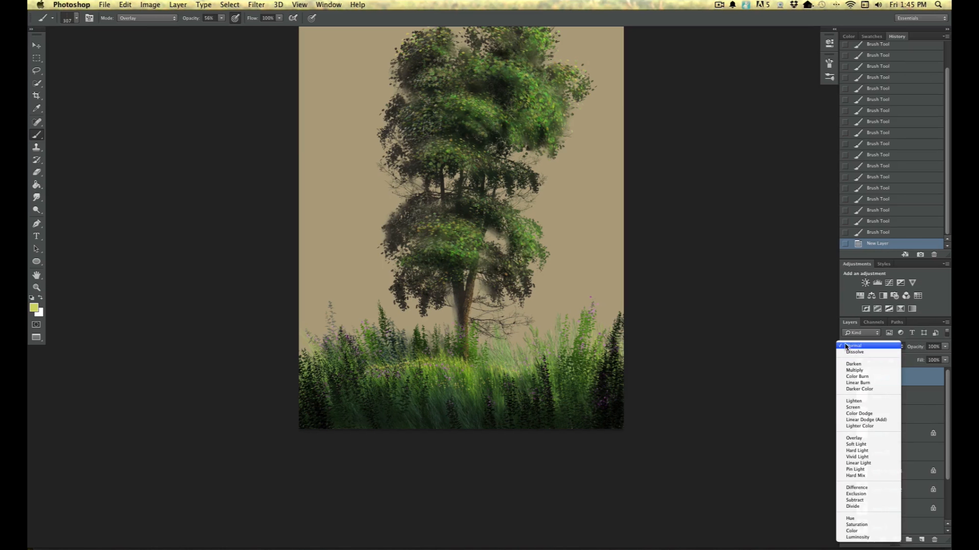
pyautogui.click(848, 371)
# Step: Set the foreground colour to a muted grey-green, #617d6f, and return the brush mode to Normal
pyautogui.click(34, 308)
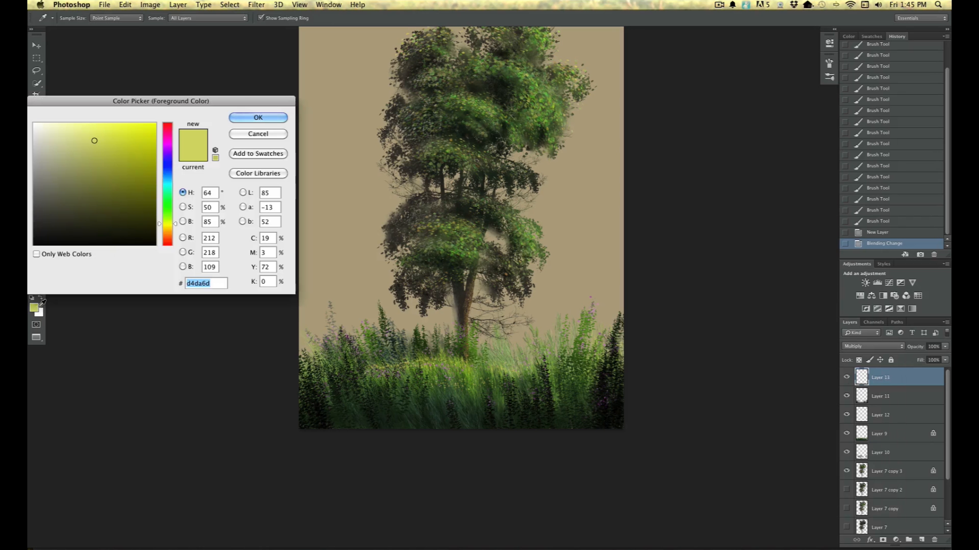
pyautogui.click(167, 194)
pyautogui.click(60, 185)
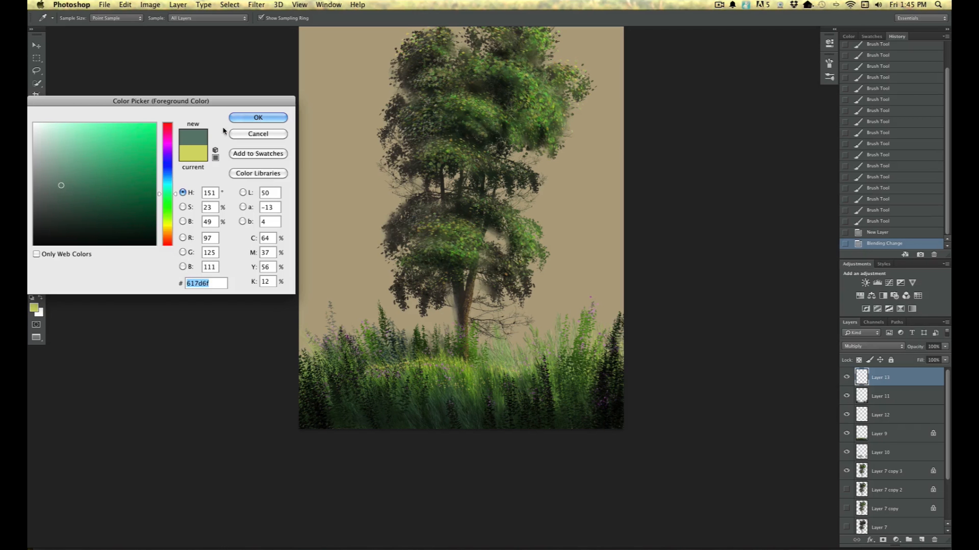
pyautogui.click(257, 117)
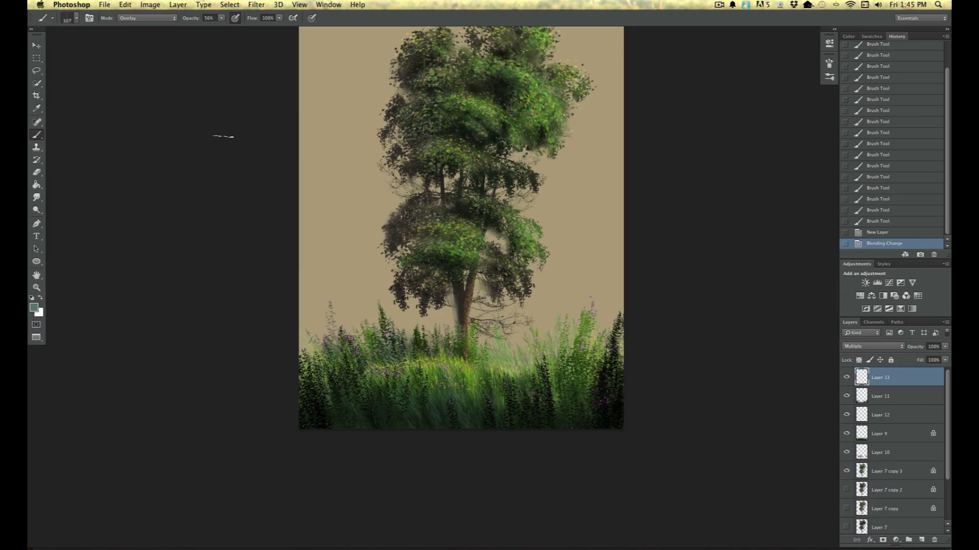
pyautogui.click(123, 19)
pyautogui.click(128, 7)
# Step: Darken the lower edge of the grass with several upward foreground-to-transparent gradients at 41% opacity
pyautogui.click(36, 186)
pyautogui.moveTo(35, 187); pyautogui.dragTo(74, 186)
pyautogui.click(284, 17)
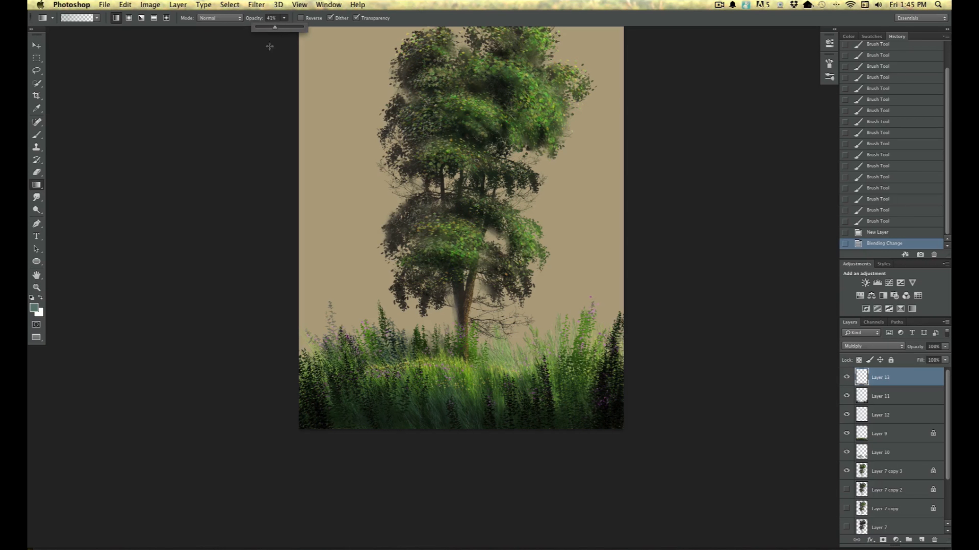
pyautogui.click(456, 430)
pyautogui.moveTo(455, 431); pyautogui.dragTo(443, 356)
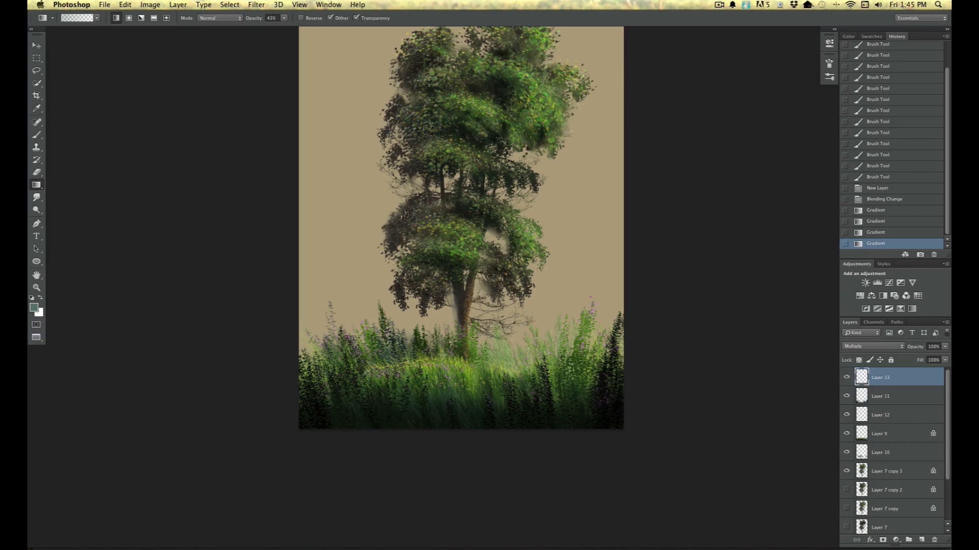
pyautogui.moveTo(355, 429); pyautogui.dragTo(354, 377)
pyautogui.moveTo(308, 389); pyautogui.dragTo(305, 380)
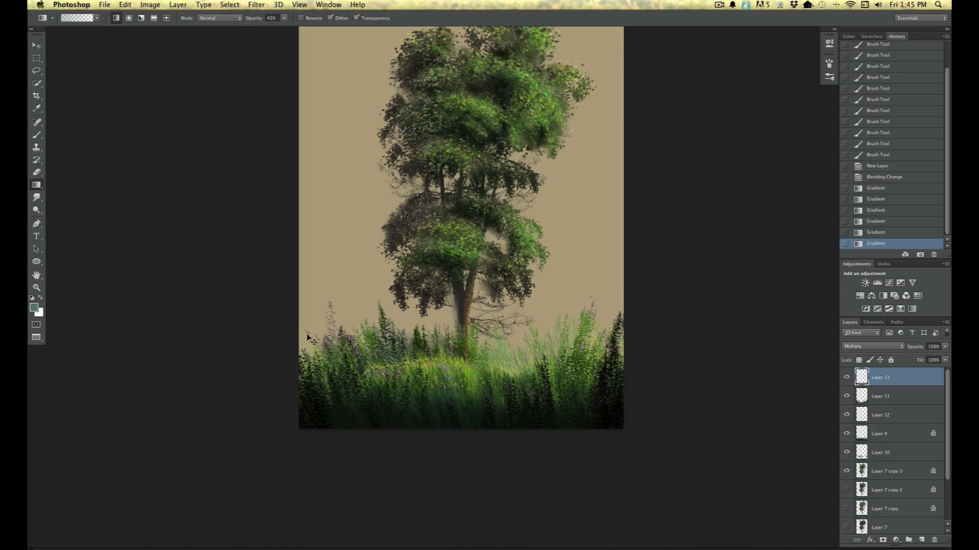
pyautogui.press('super+minus')
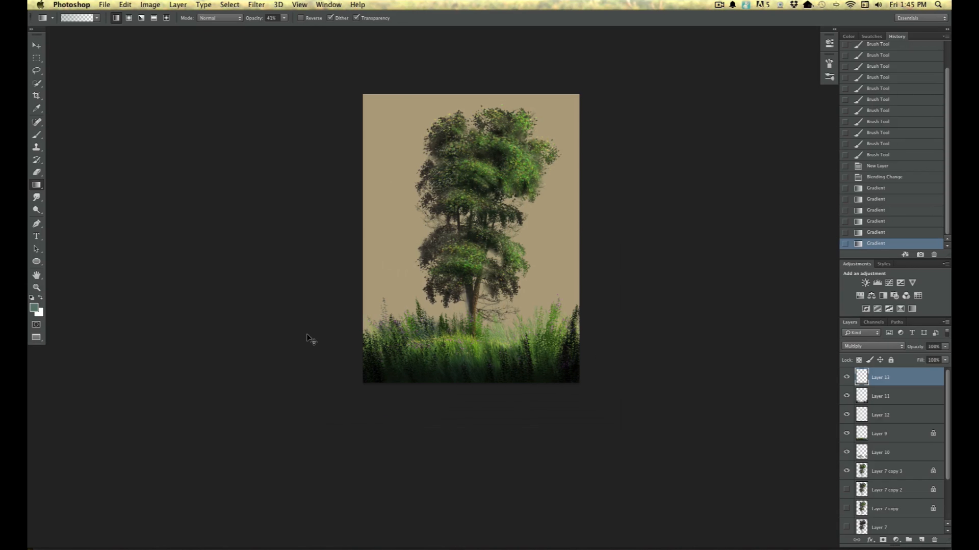
pyautogui.press('super+equal')
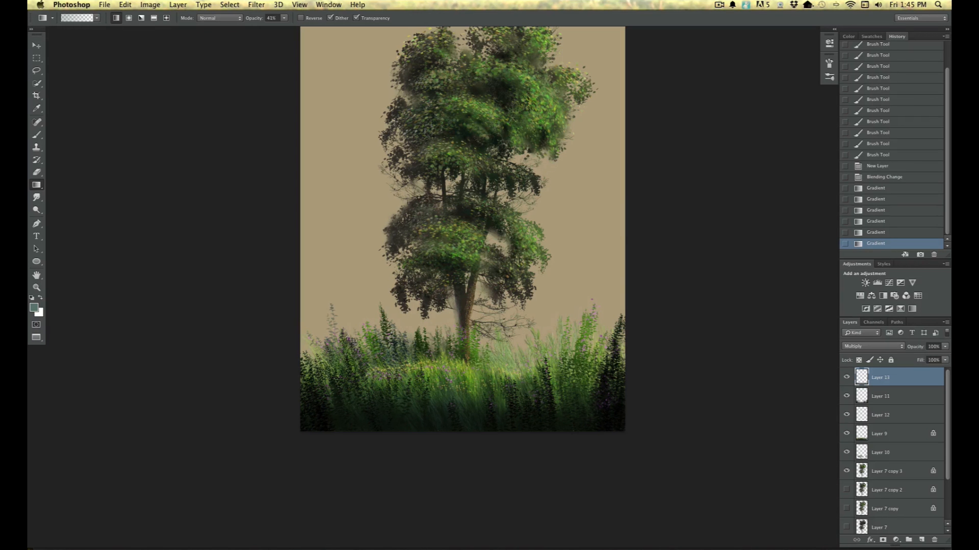
# Step: Unlock the transparent pixels of Layer 9 and set the foreground colour to a reddish brown
pyautogui.click(881, 436)
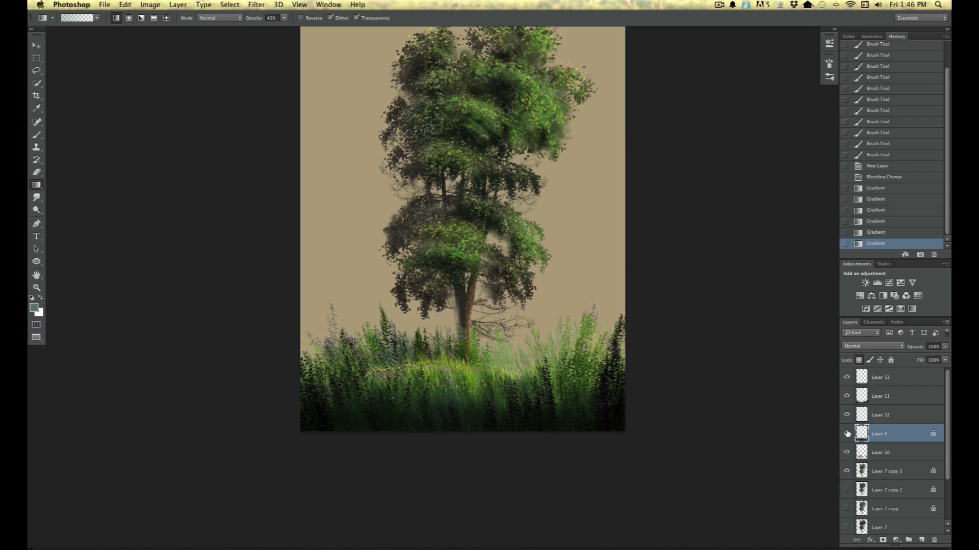
pyautogui.click(858, 360)
pyautogui.click(33, 307)
pyautogui.click(170, 239)
pyautogui.moveTo(124, 204)
pyautogui.mouseDown()
pyautogui.moveTo(130, 182)
pyautogui.moveTo(120, 180)
pyautogui.mouseUp()
pyautogui.click(244, 120)
# Step: Choose the 47 px leaf-shaped brush and dab a few reddish-brown flowers in the grass just below the trunk base
pyautogui.click(38, 133)
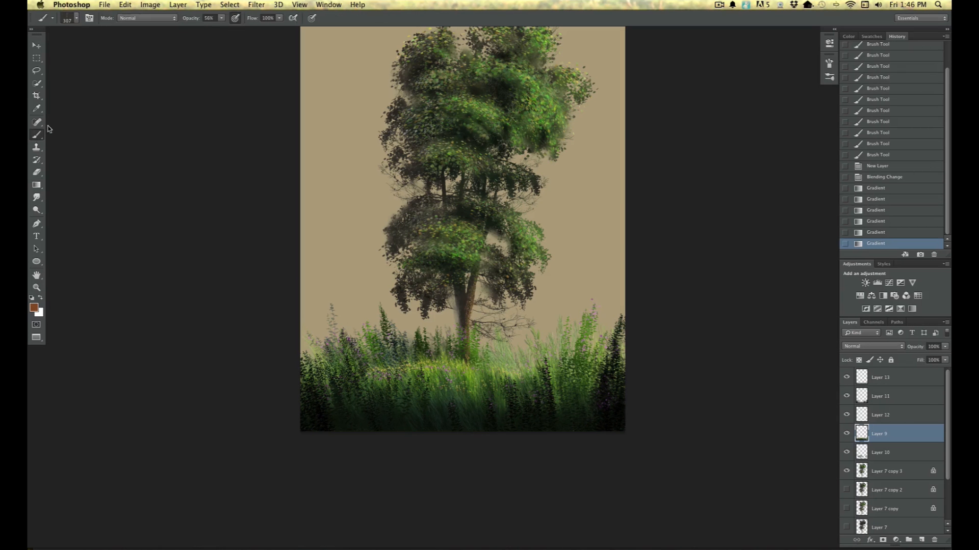
pyautogui.click(78, 20)
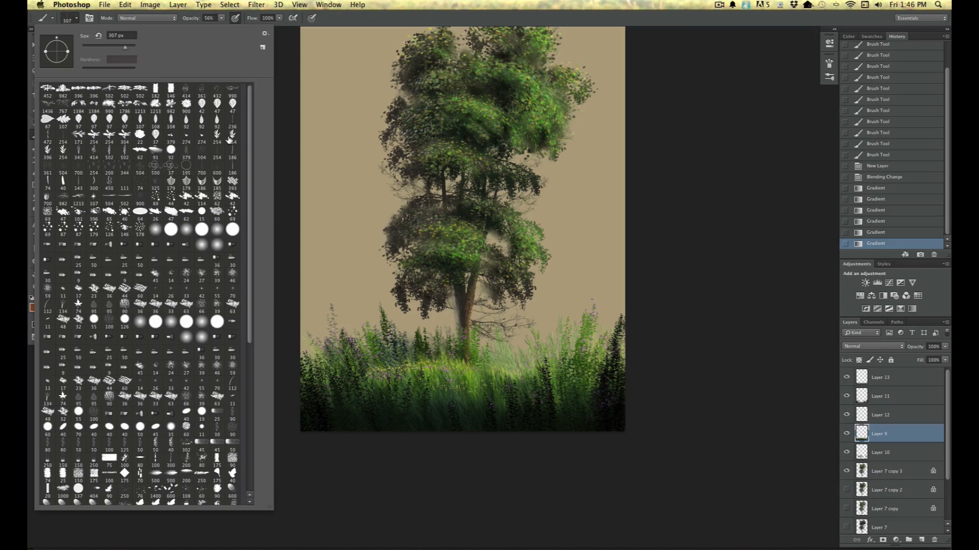
pyautogui.click(232, 106)
pyautogui.click(460, 479)
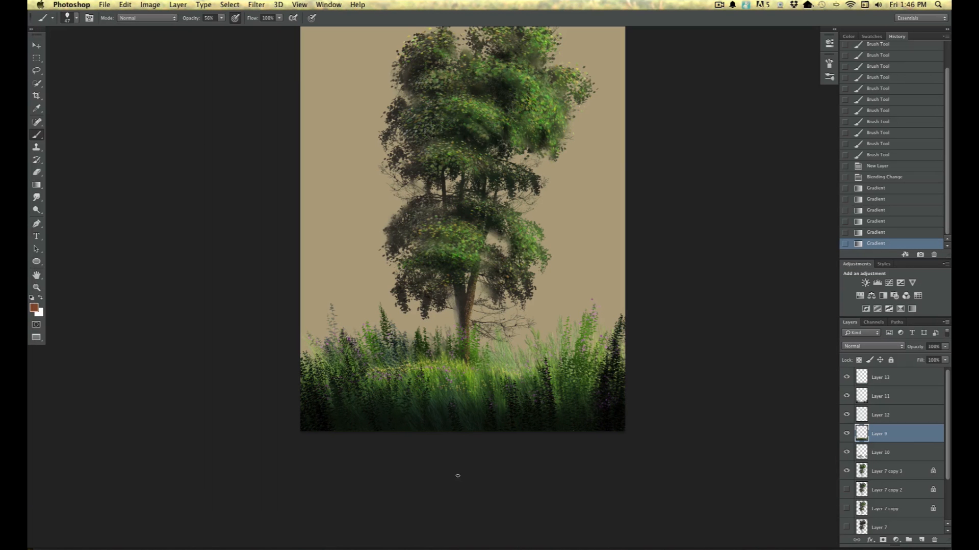
pyautogui.press('super+plus')
pyautogui.press('super+plus')
pyautogui.moveTo(76, 298); pyautogui.dragTo(56, 141)
pyautogui.moveTo(438, 308)
pyautogui.mouseDown()
pyautogui.moveTo(476, 319)
pyautogui.moveTo(419, 301)
pyautogui.mouseUp()
pyautogui.moveTo(414, 299); pyautogui.dragTo(406, 296)
# Step: Raise the brush opacity to 100% and scatter reddish flowers across the sunlit grass on both sides of the trunk base
pyautogui.click(222, 19)
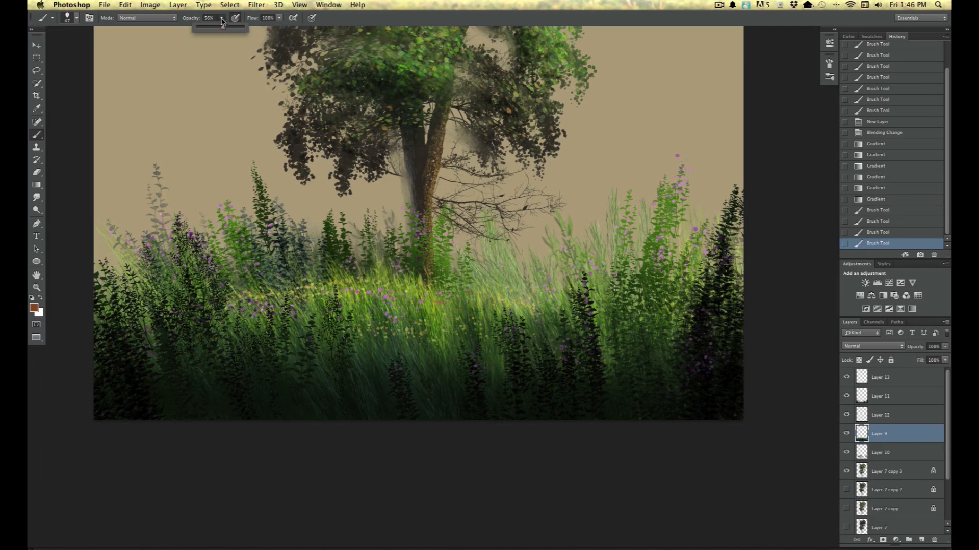
pyautogui.moveTo(483, 308)
pyautogui.mouseDown()
pyautogui.moveTo(466, 316)
pyautogui.moveTo(449, 305)
pyautogui.mouseUp()
pyautogui.moveTo(437, 301)
pyautogui.mouseDown()
pyautogui.moveTo(383, 278)
pyautogui.moveTo(343, 276)
pyautogui.moveTo(375, 266)
pyautogui.mouseUp()
pyautogui.moveTo(383, 269); pyautogui.dragTo(398, 272)
pyautogui.moveTo(408, 274); pyautogui.dragTo(509, 296)
pyautogui.click(541, 322)
pyautogui.click(548, 320)
pyautogui.click(557, 316)
pyautogui.click(579, 311)
pyautogui.click(595, 306)
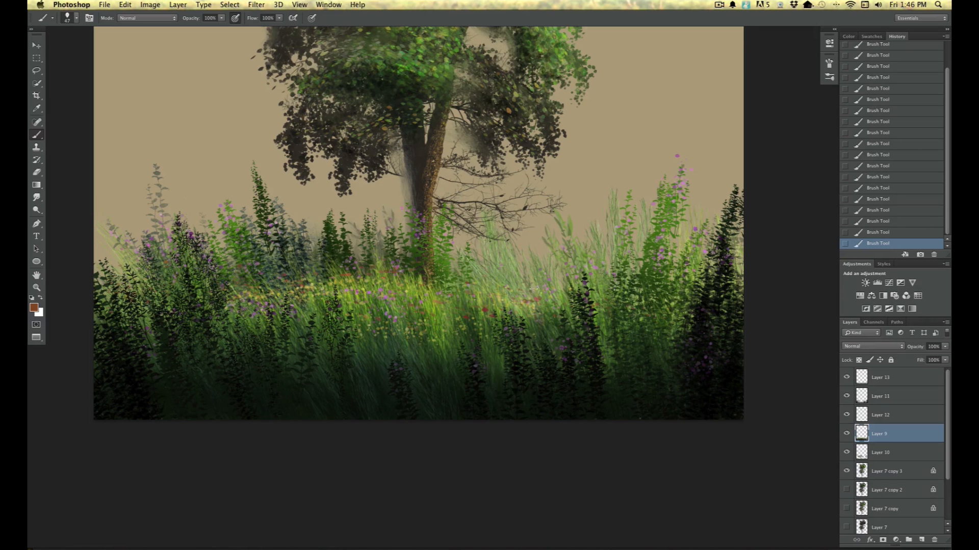
pyautogui.press('super+minus')
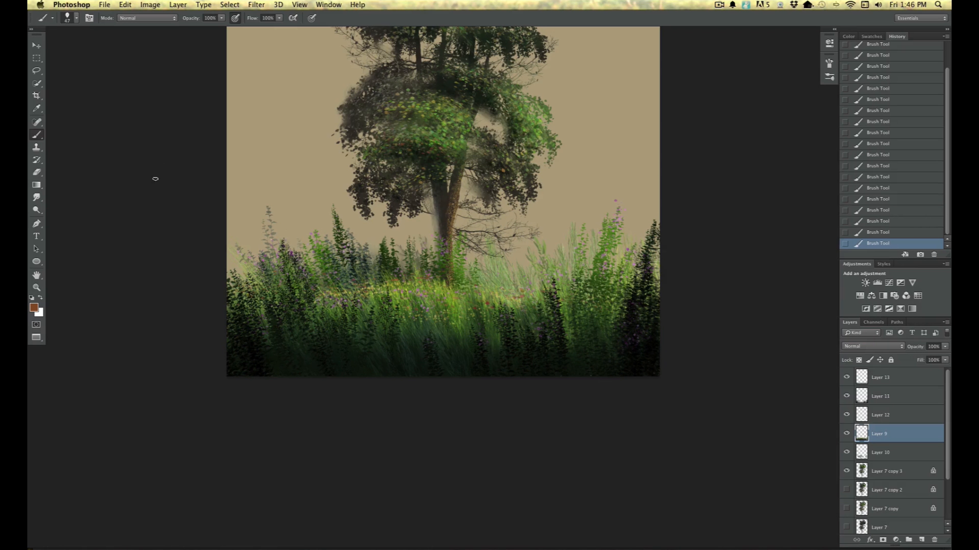
pyautogui.moveTo(186, 201); pyautogui.dragTo(159, 276)
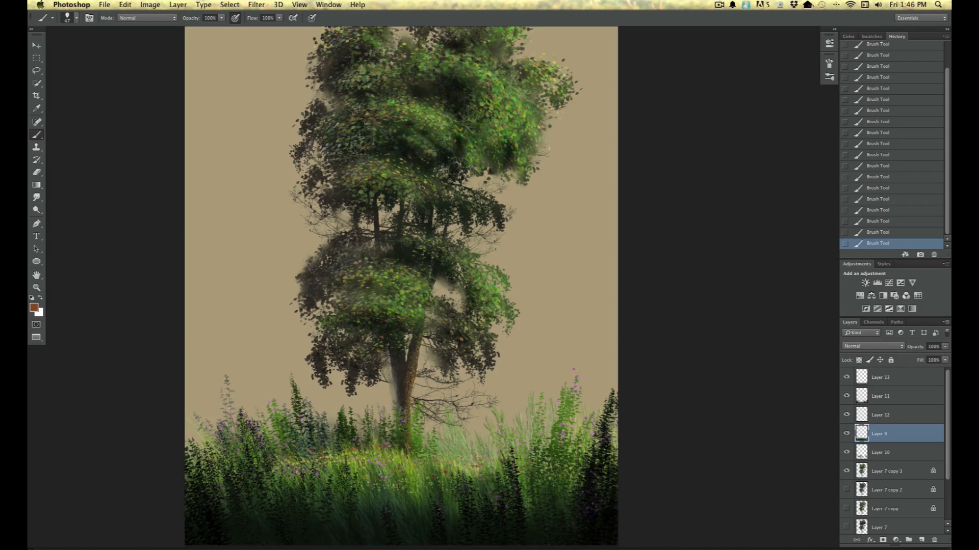
# Step: Add a new layer directly above the tan background, Layer 6
pyautogui.click(948, 526)
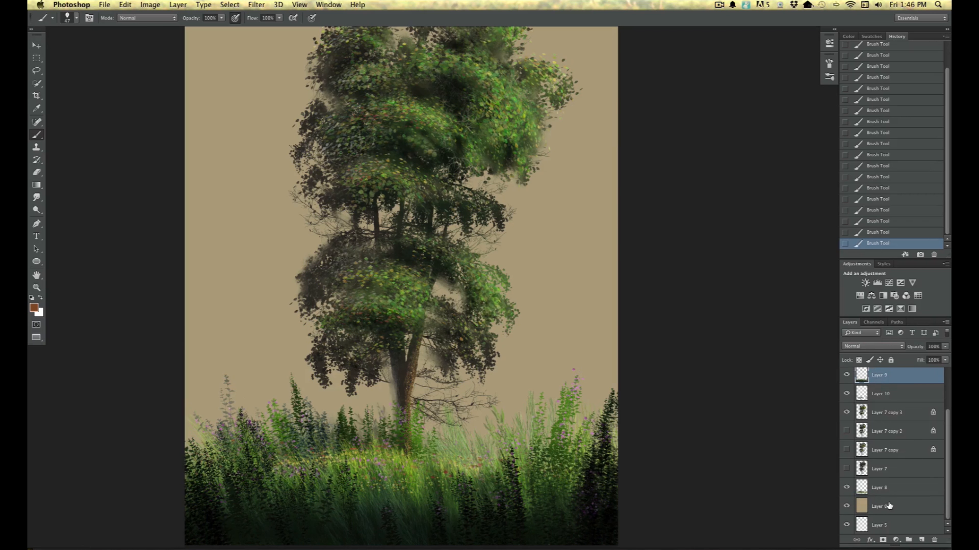
pyautogui.click(889, 506)
pyautogui.click(921, 539)
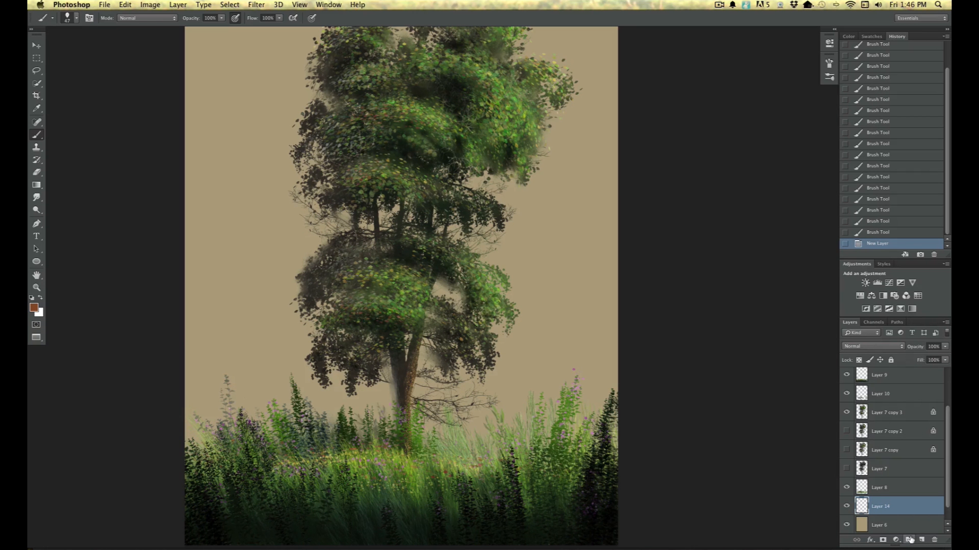
# Step: Set the foreground colour to a pale grey-blue, #afc4c3
pyautogui.click(33, 308)
pyautogui.click(269, 358)
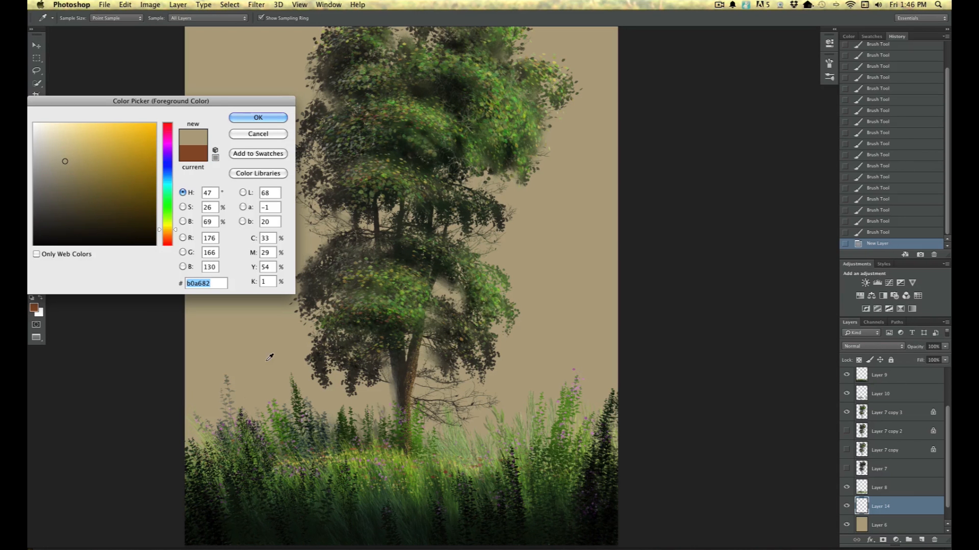
pyautogui.click(168, 185)
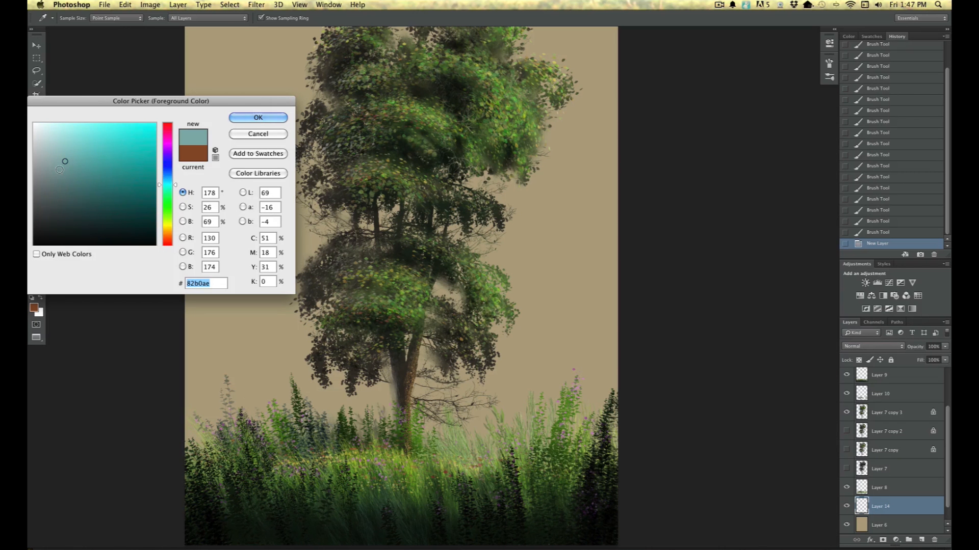
pyautogui.click(45, 150)
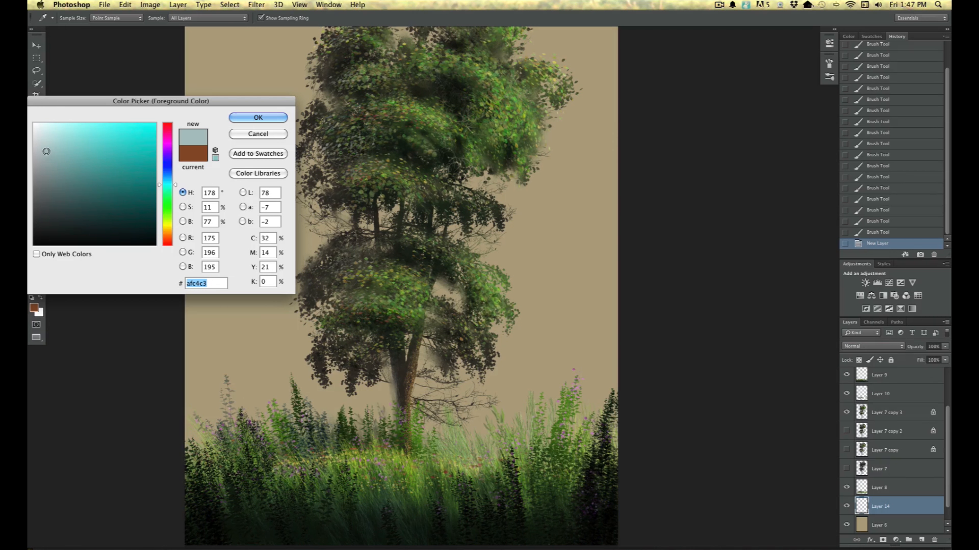
pyautogui.click(242, 118)
# Step: Lay several upward grey-blue gradients at 41% opacity over the lower sky behind the tree and check the whole painting
pyautogui.click(37, 186)
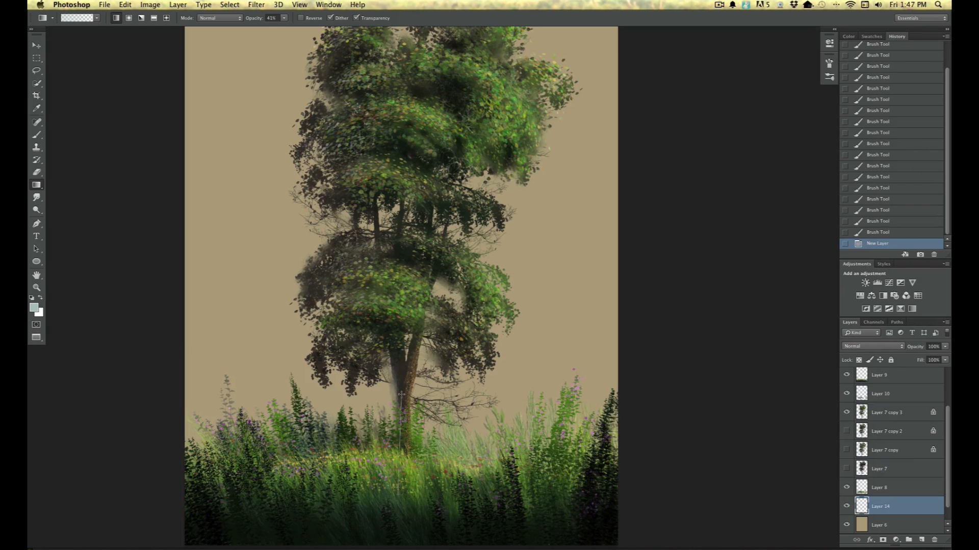
pyautogui.moveTo(401, 391); pyautogui.dragTo(392, 140)
pyautogui.moveTo(391, 428); pyautogui.dragTo(397, 112)
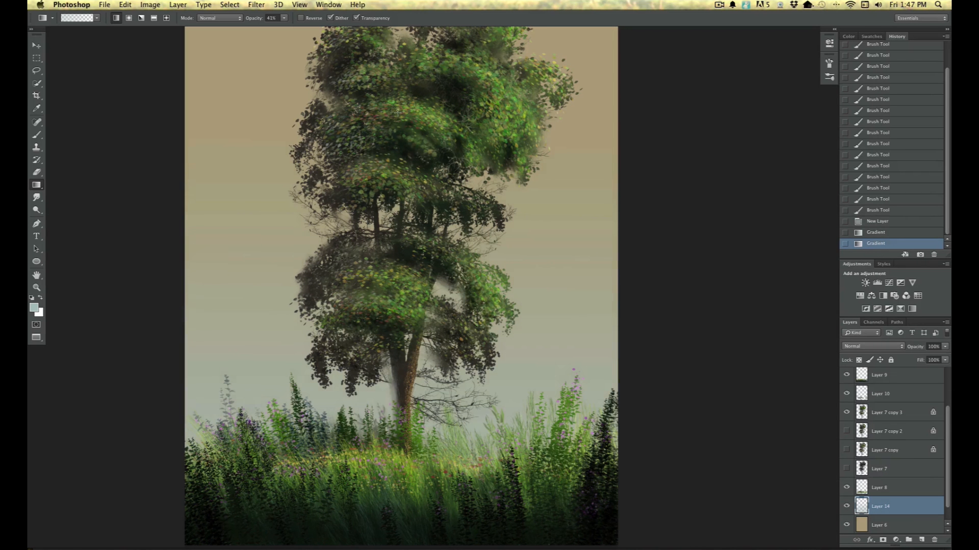
pyautogui.moveTo(359, 419); pyautogui.dragTo(354, 308)
pyautogui.press('super+minus')
pyautogui.press('super+minus')
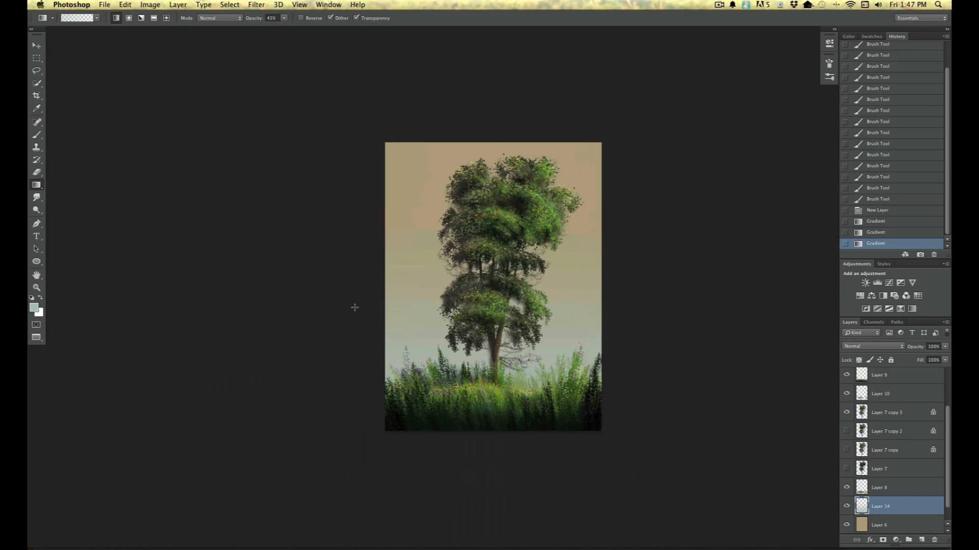
pyautogui.press('super+plus')
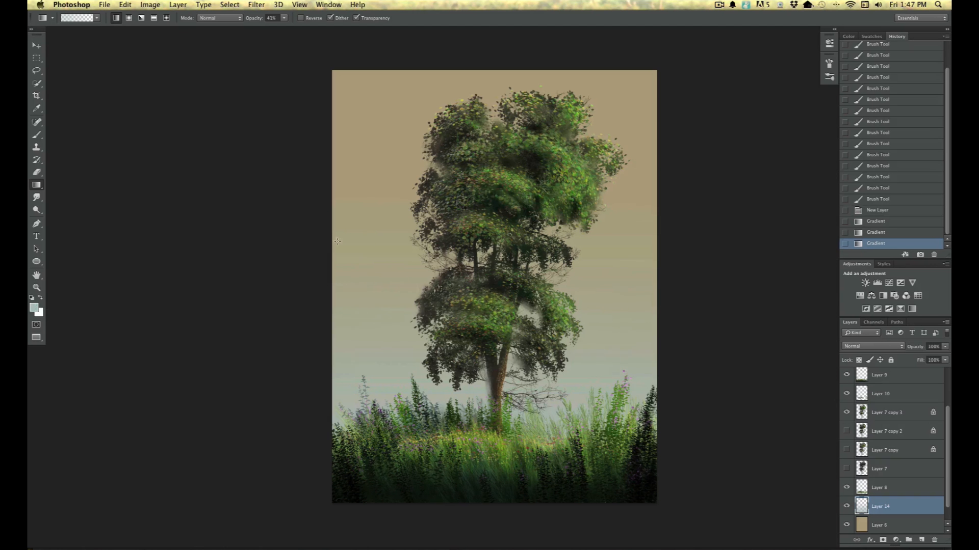
# Step: Set the foreground colour to a pale yellow, #e7d79d, and lay two slanted gradients down from the upper sky towards the lower left
pyautogui.click(38, 308)
pyautogui.click(407, 153)
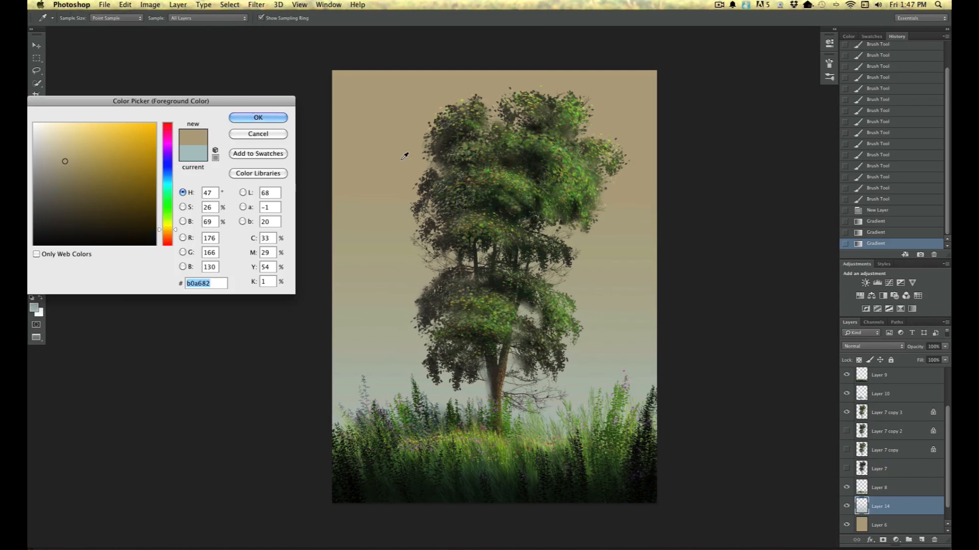
pyautogui.click(74, 135)
pyautogui.click(257, 118)
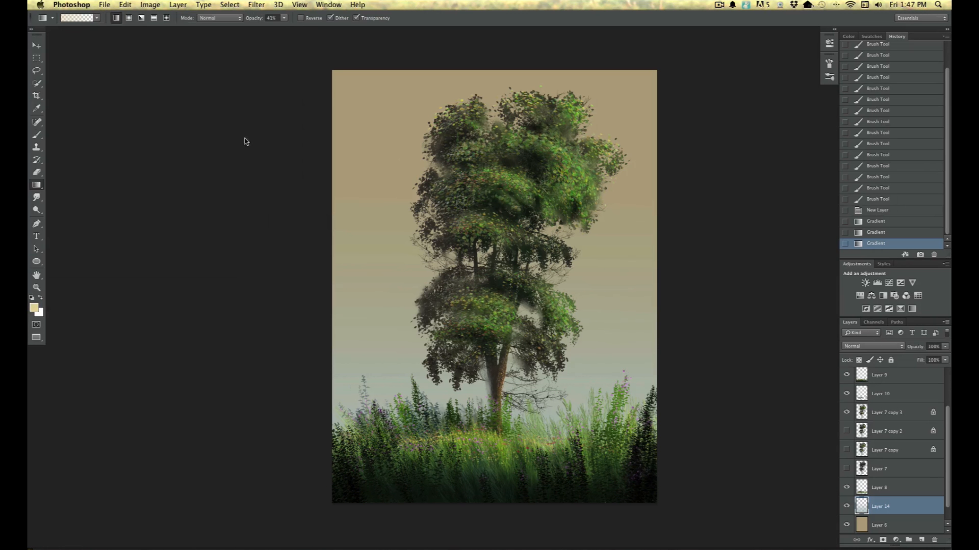
pyautogui.moveTo(537, 63); pyautogui.dragTo(427, 385)
pyautogui.moveTo(601, 55); pyautogui.dragTo(425, 422)
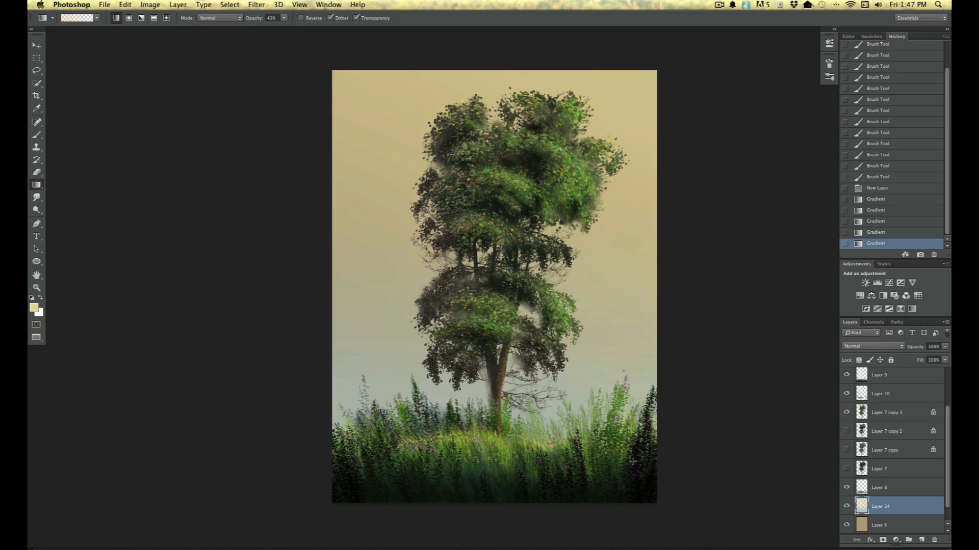
# Step: Add a new layer directly beneath the sky gradient layer and set the foreground colour to a very dark green, #24281e
pyautogui.keyDown('super'); pyautogui.click(920, 540); pyautogui.keyUp('super')
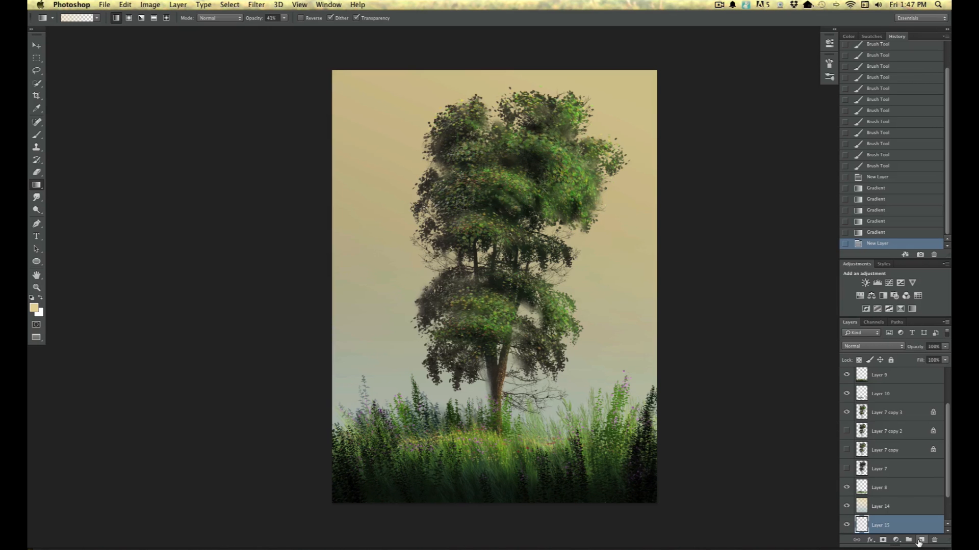
pyautogui.press('super+equal')
pyautogui.click(33, 308)
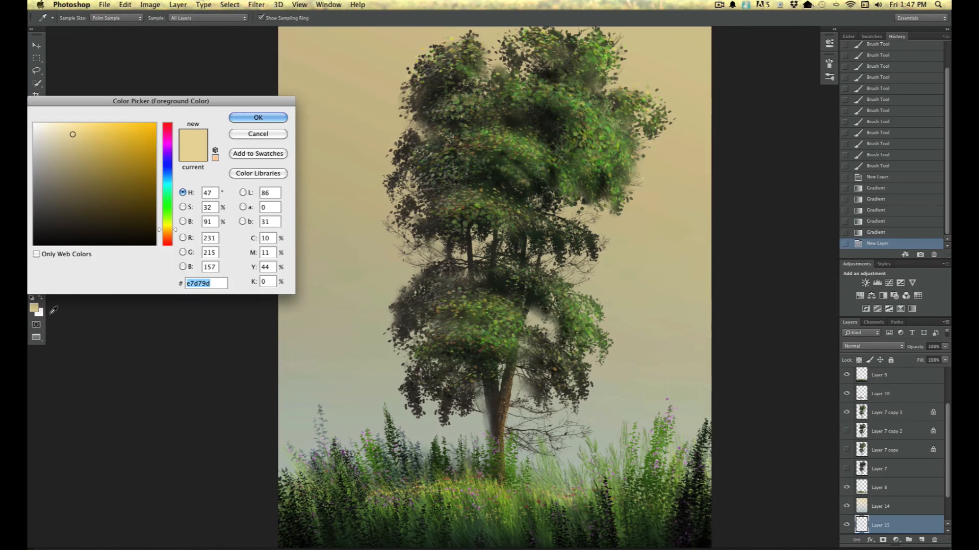
pyautogui.click(168, 179)
pyautogui.click(170, 216)
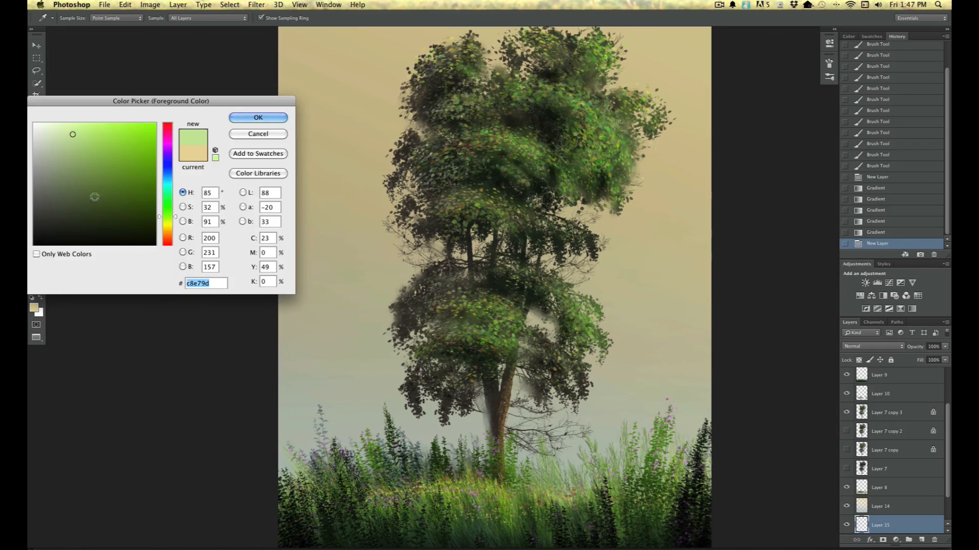
pyautogui.click(63, 225)
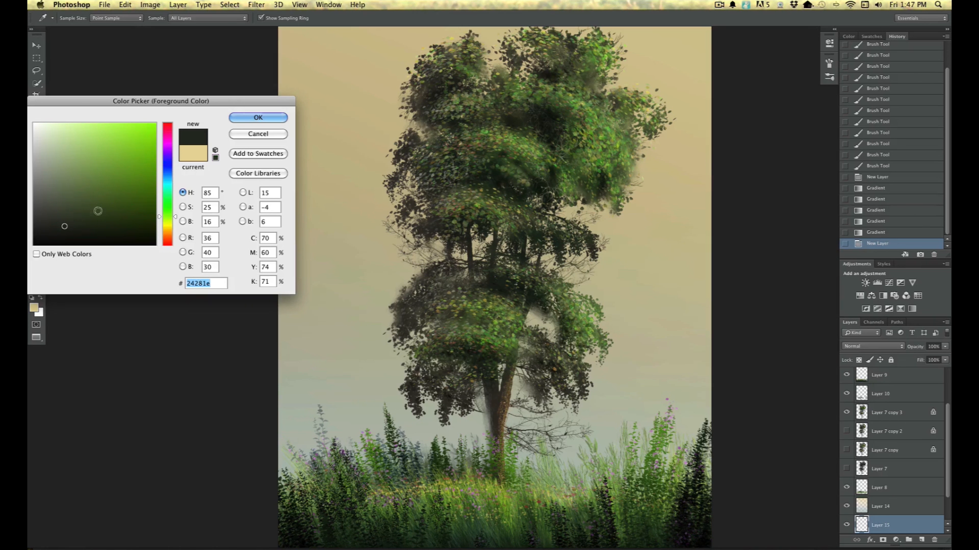
pyautogui.press('Return')
# Step: With the 1213 px foliage brush, stamp a hazy distant tree line behind the grass on both sides of the trunk
pyautogui.press('g')
pyautogui.click(37, 134)
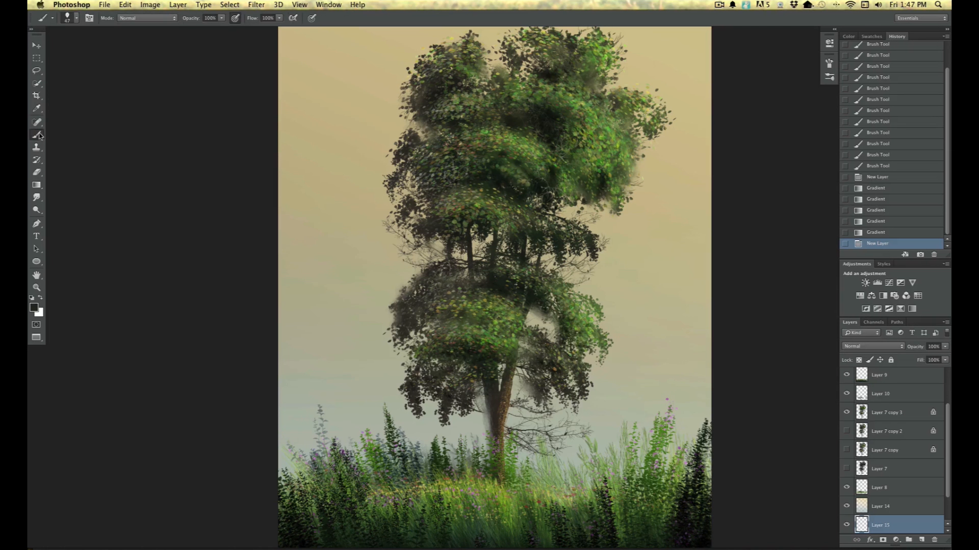
pyautogui.rightClick(79, 34)
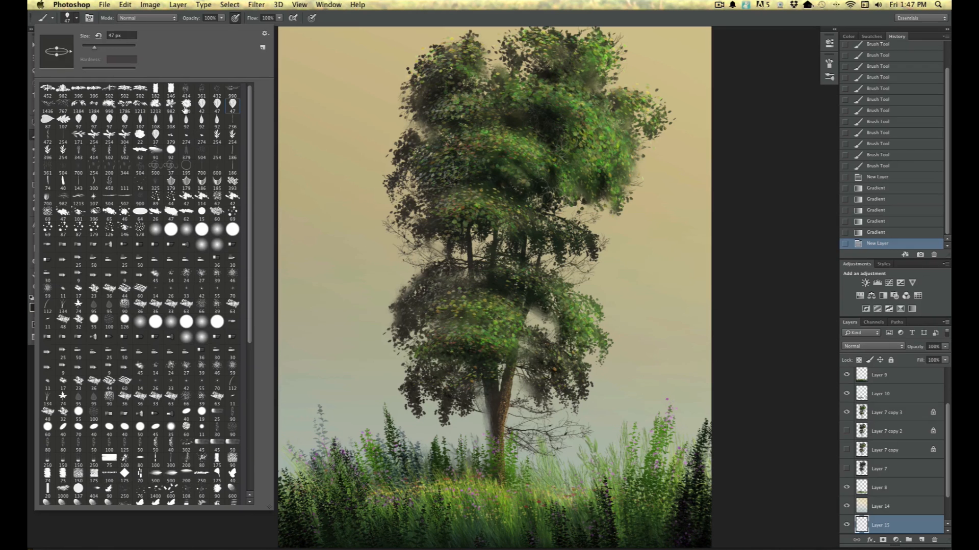
pyautogui.click(156, 109)
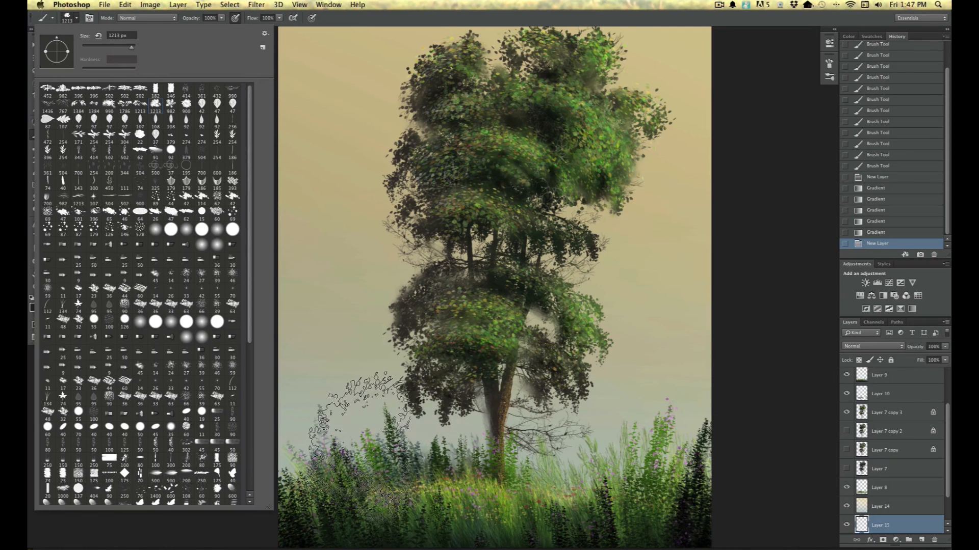
pyautogui.click(361, 443)
pyautogui.click(368, 444)
pyautogui.click(363, 454)
pyautogui.click(361, 461)
pyautogui.click(363, 471)
pyautogui.click(361, 478)
pyautogui.click(351, 477)
pyautogui.click(343, 474)
pyautogui.click(428, 474)
pyautogui.click(459, 474)
pyautogui.click(472, 474)
pyautogui.click(535, 484)
pyautogui.click(315, 448)
pyautogui.click(308, 459)
pyautogui.click(302, 470)
pyautogui.click(298, 470)
pyautogui.click(556, 466)
pyautogui.click(578, 461)
pyautogui.click(587, 457)
pyautogui.click(609, 443)
pyautogui.click(627, 441)
pyautogui.click(640, 446)
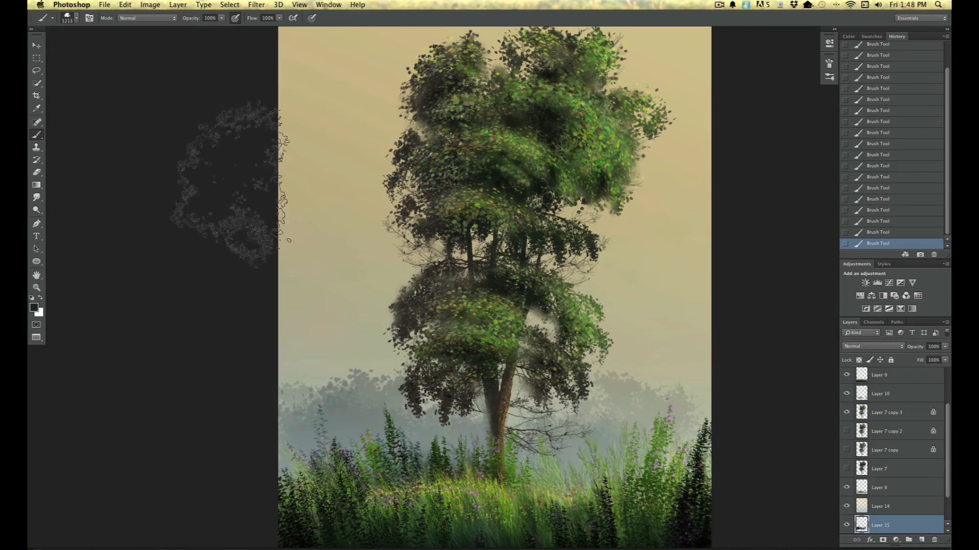
# Step: Switch to the neighbouring, smaller foliage brush and stamp taller tree crowns into the distant tree line on either side of the trunk
pyautogui.click(76, 18)
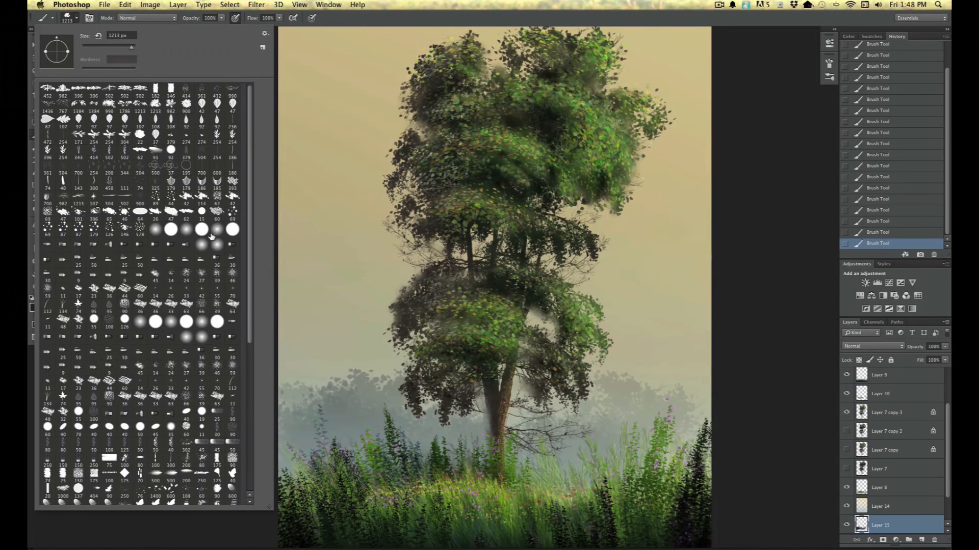
pyautogui.click(171, 106)
pyautogui.click(632, 410)
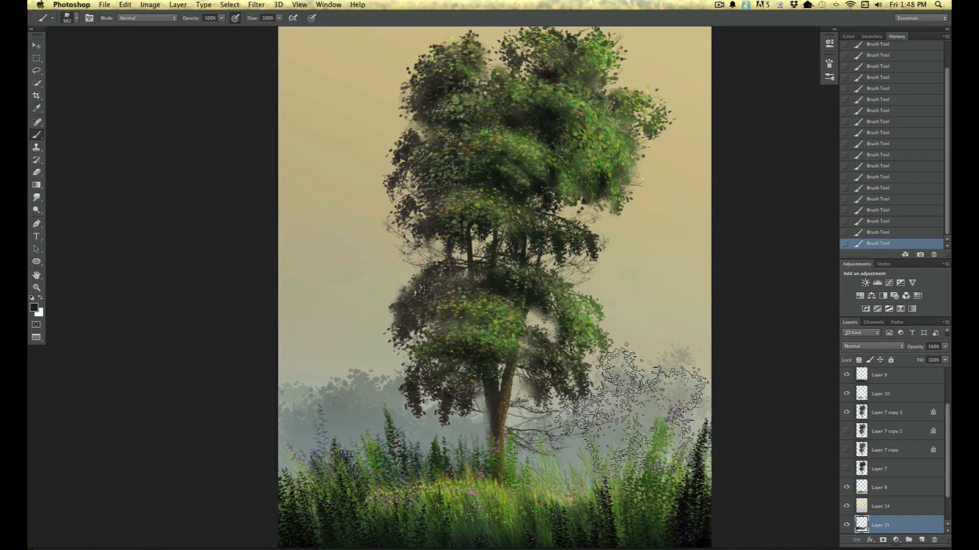
pyautogui.click(326, 388)
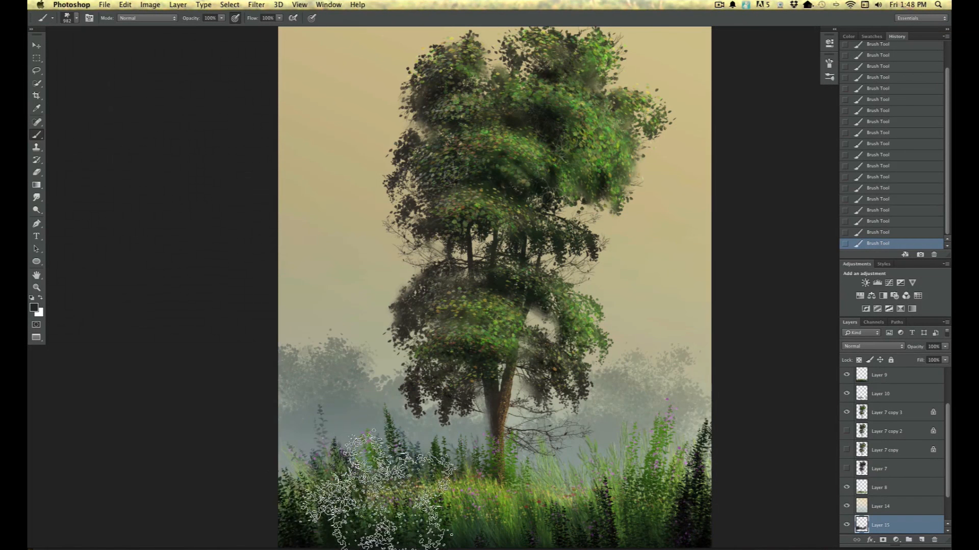
pyautogui.press('super+minus')
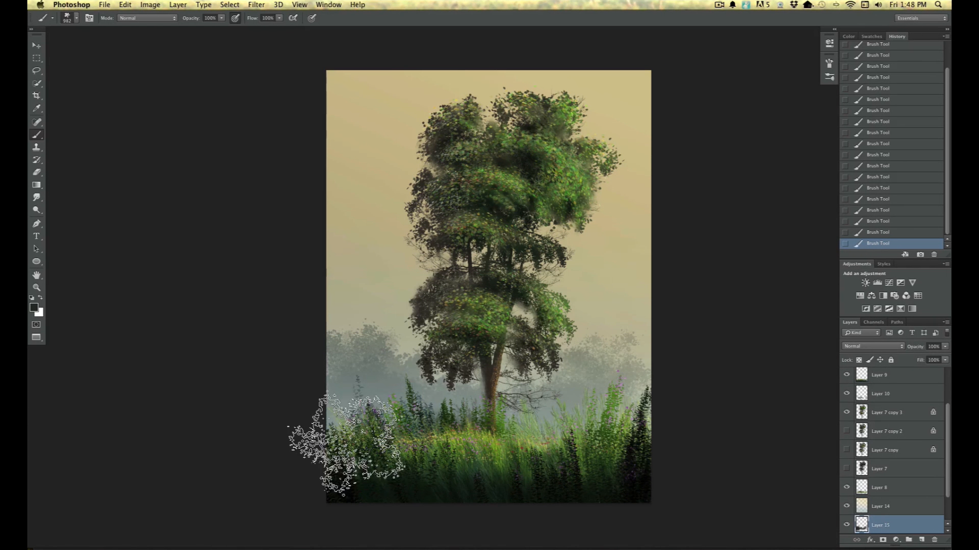
# Step: Add a new layer above the gradient layer, Layer 14, and set the foreground colour to a muted green, #4f5843
pyautogui.click(888, 507)
pyautogui.click(921, 540)
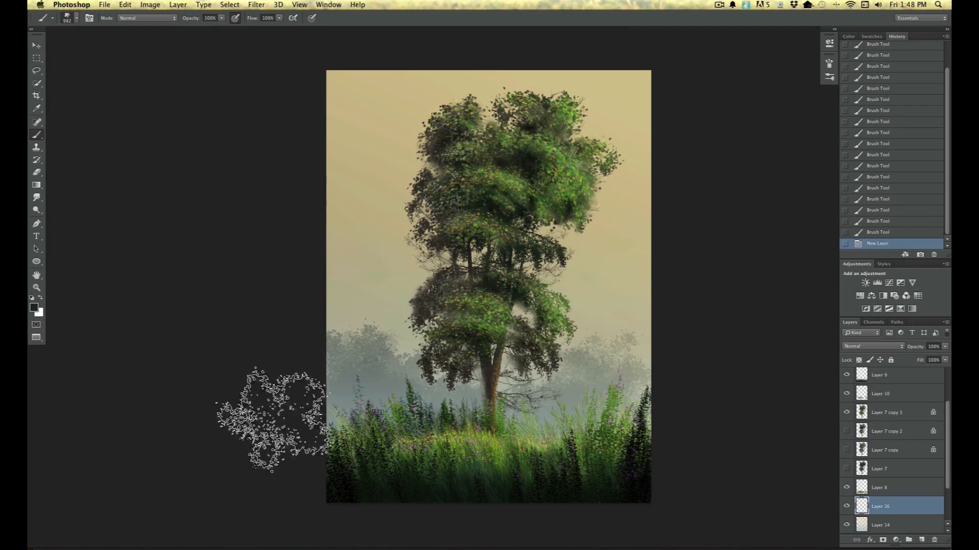
pyautogui.click(33, 307)
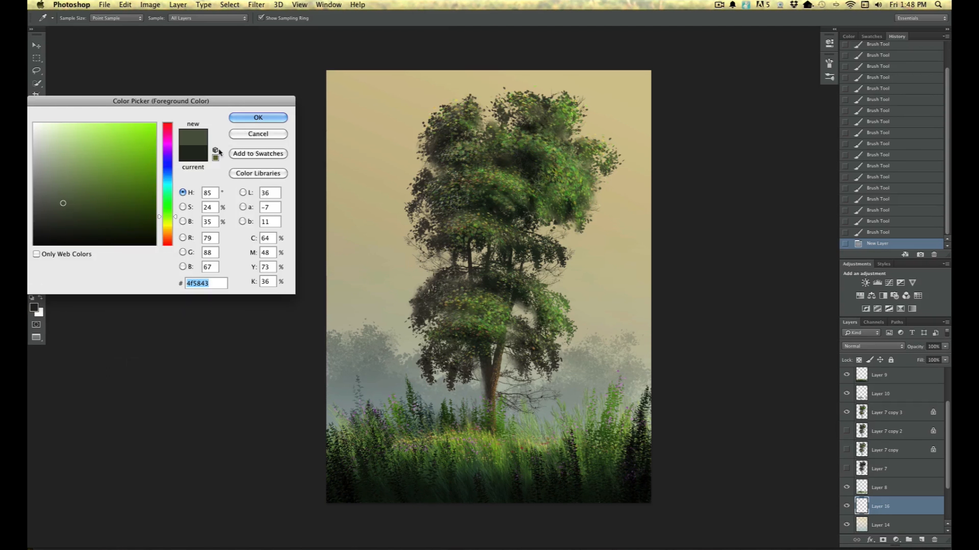
pyautogui.click(243, 119)
# Step: Stamp muted green bushes just behind the grass across the width of the painting, in front of the misty tree line
pyautogui.click(352, 408)
pyautogui.click(368, 424)
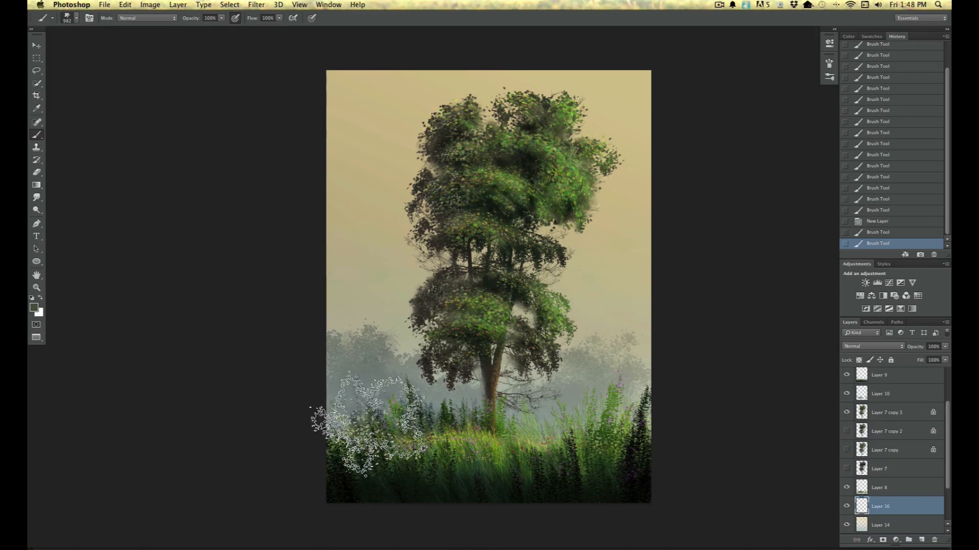
pyautogui.click(368, 395)
pyautogui.click(370, 404)
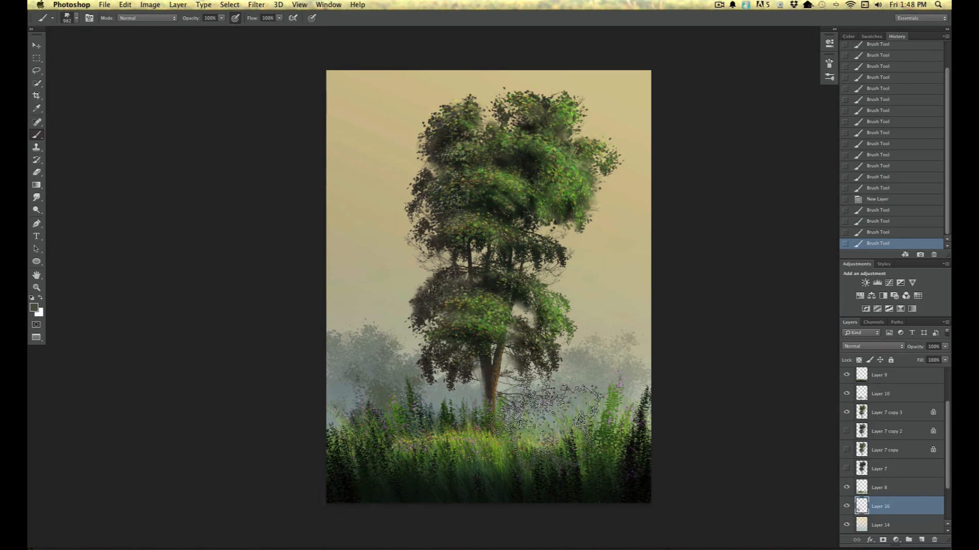
pyautogui.click(604, 459)
pyautogui.click(462, 428)
pyautogui.click(624, 433)
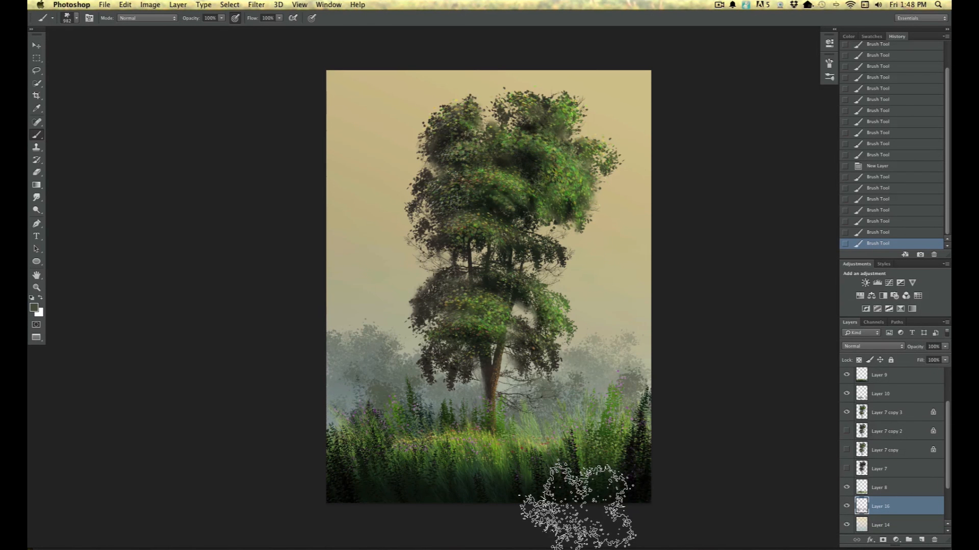
pyautogui.press('super+plus')
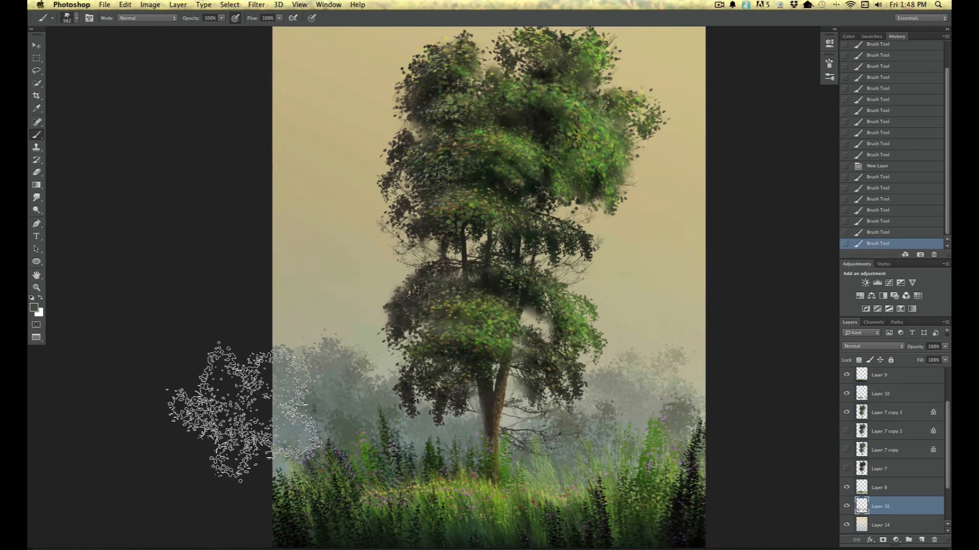
pyautogui.click(294, 474)
pyautogui.click(290, 461)
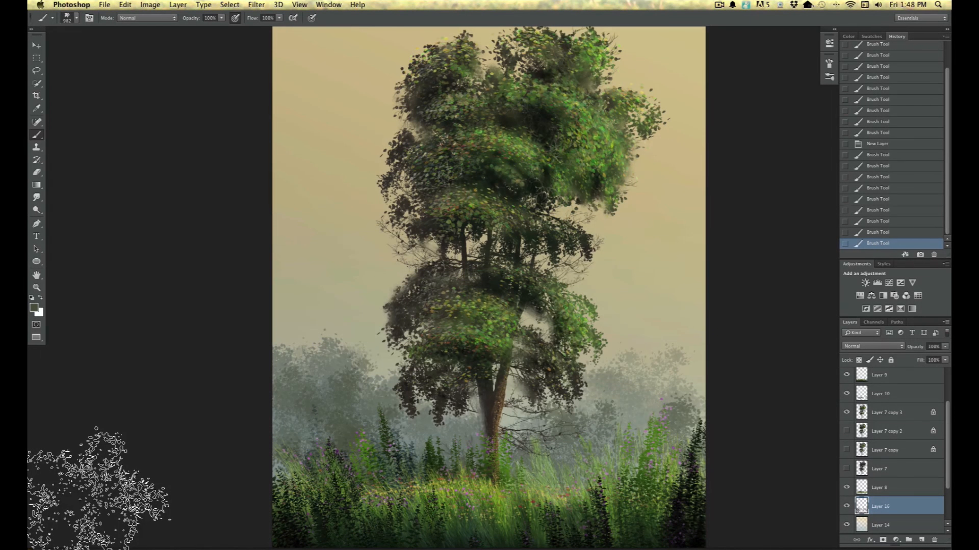
pyautogui.press('super+minus')
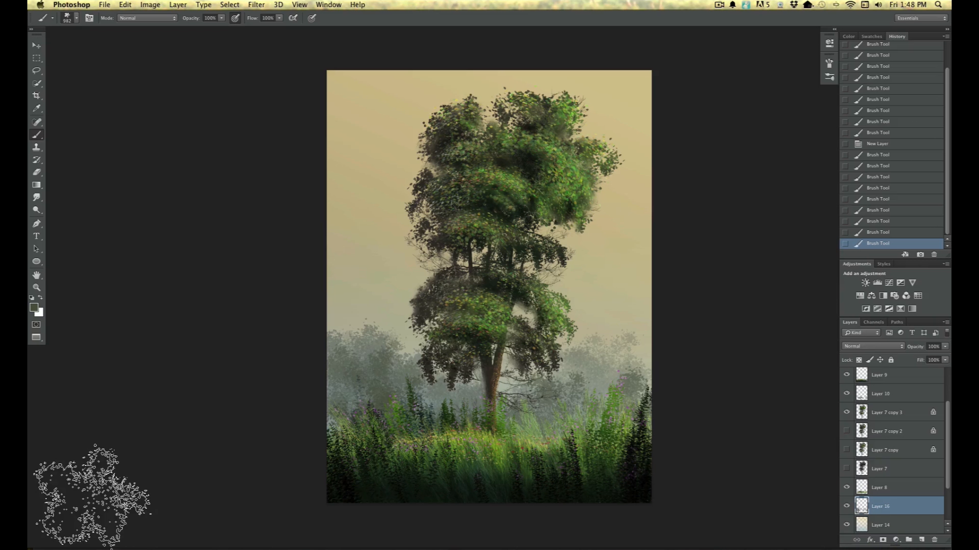
# Step: Inspect the grass and background bushes up close, then set the brush size to 89 px and its blending mode to Color Dodge
pyautogui.press('super+plus')
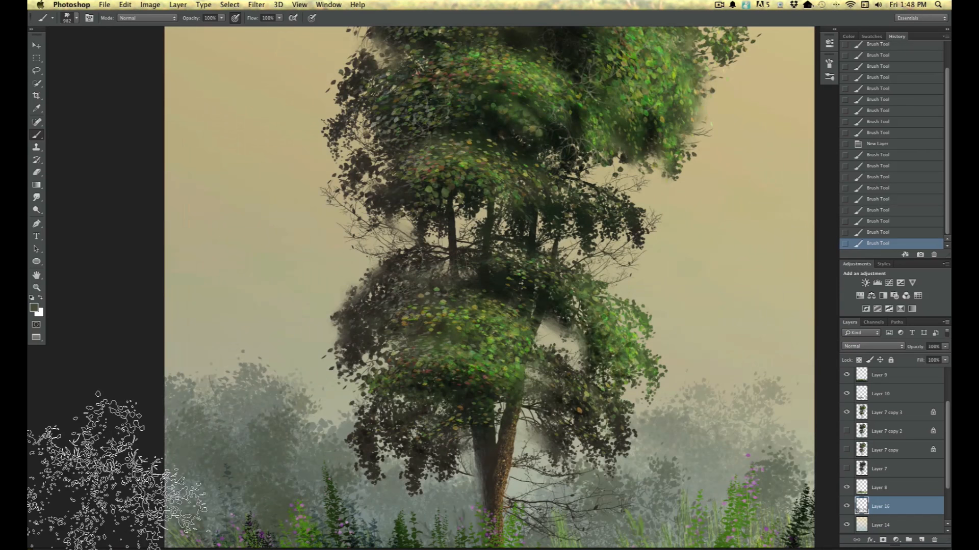
pyautogui.click(36, 83)
pyautogui.moveTo(256, 332)
pyautogui.mouseDown()
pyautogui.moveTo(225, 164)
pyautogui.moveTo(203, 149)
pyautogui.mouseUp()
pyautogui.moveTo(270, 483); pyautogui.dragTo(199, 449)
pyautogui.moveTo(406, 442); pyautogui.dragTo(411, 401)
pyautogui.press('super+plus')
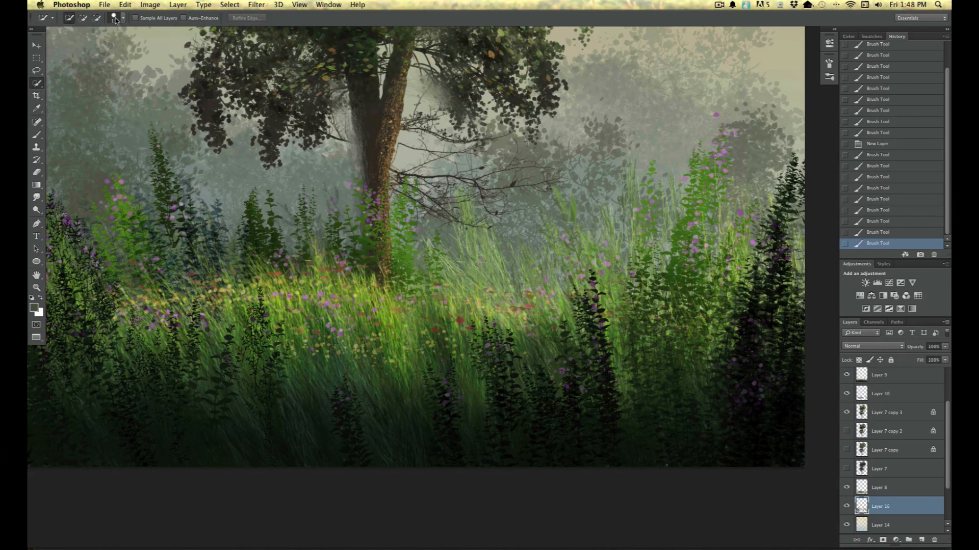
pyautogui.click(36, 135)
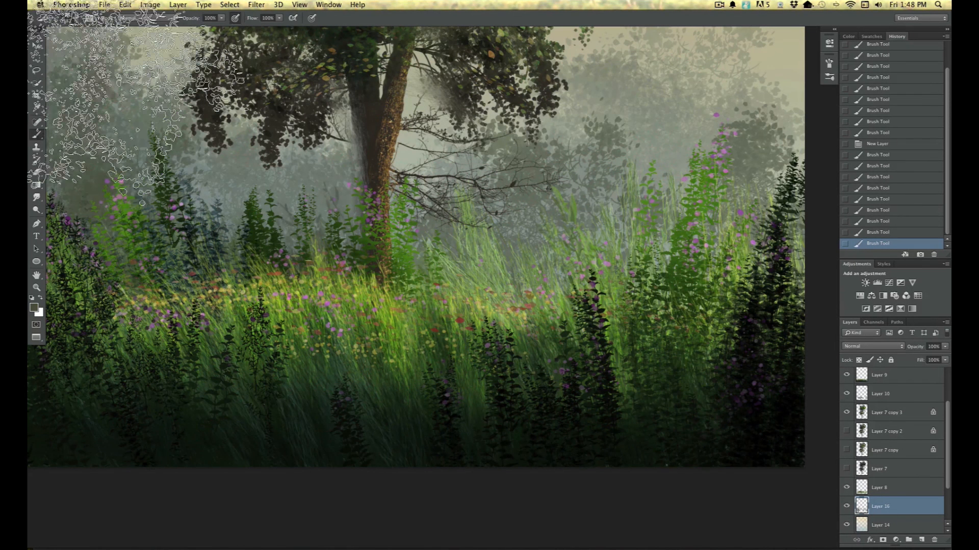
pyautogui.click(76, 18)
pyautogui.click(103, 46)
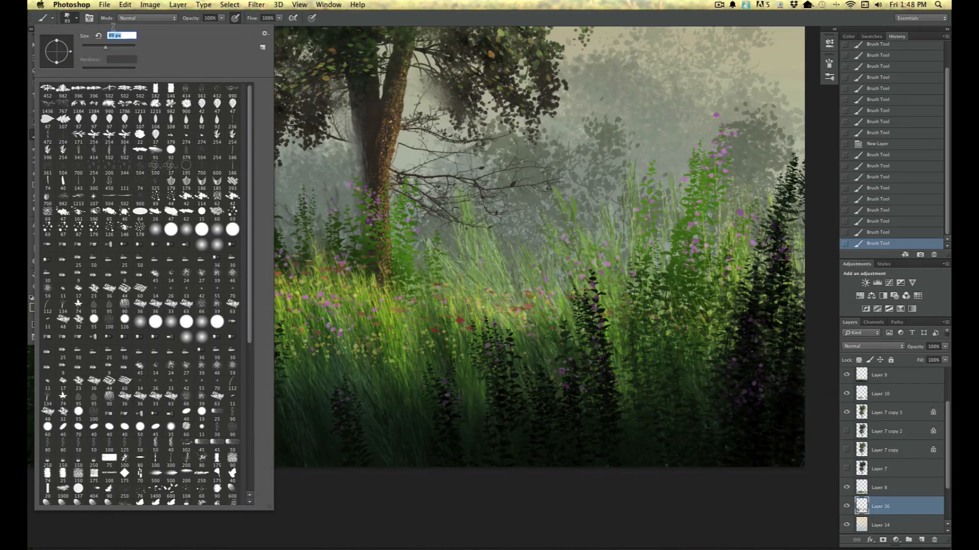
pyautogui.click(76, 20)
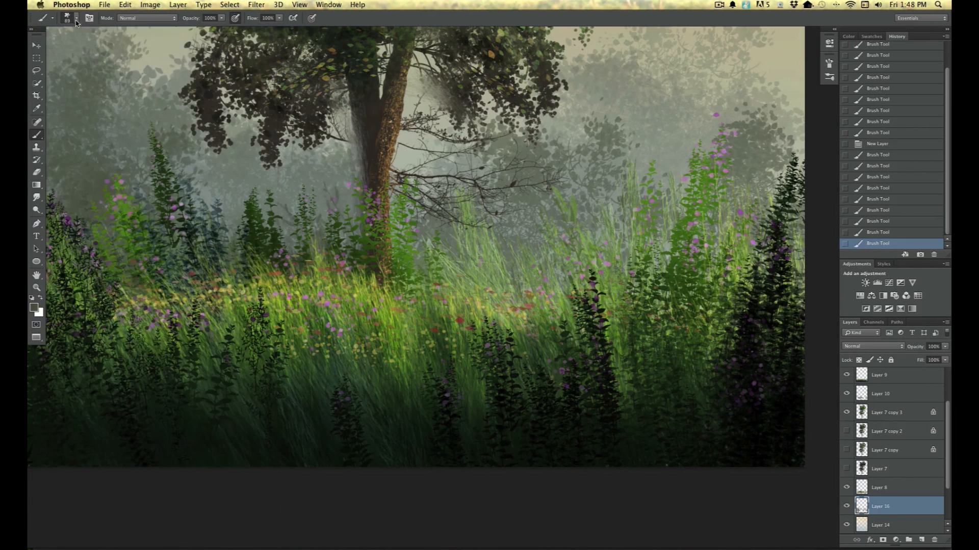
pyautogui.click(127, 19)
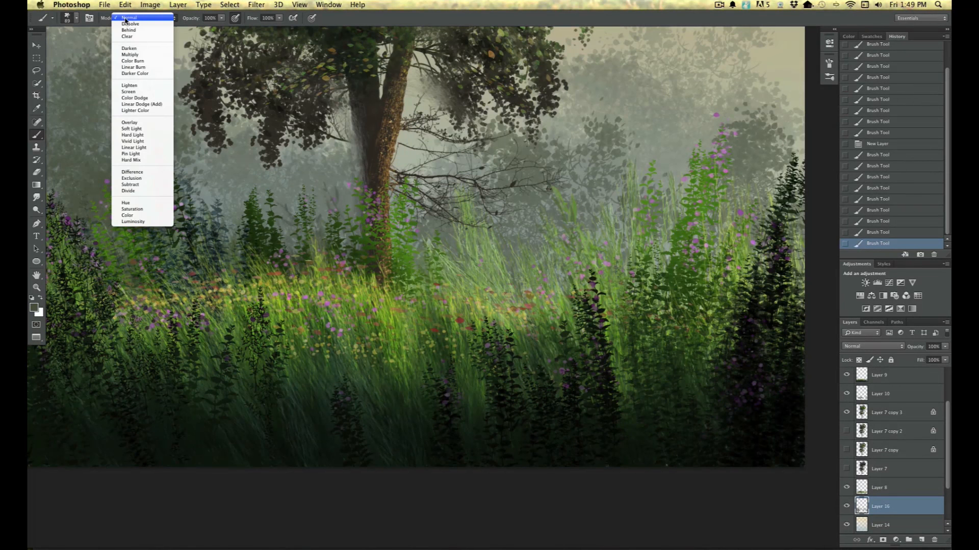
pyautogui.click(135, 98)
pyautogui.press('super+0')
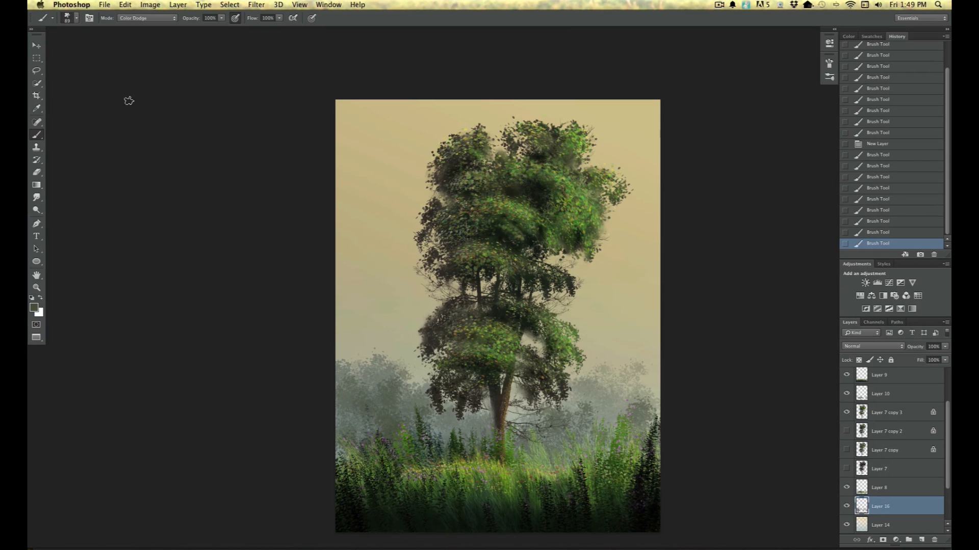
# Step: Save the layered painting in Documents as a Photoshop file named Landscape, with Maximize Compatibility on
pyautogui.click(104, 6)
pyautogui.click(109, 117)
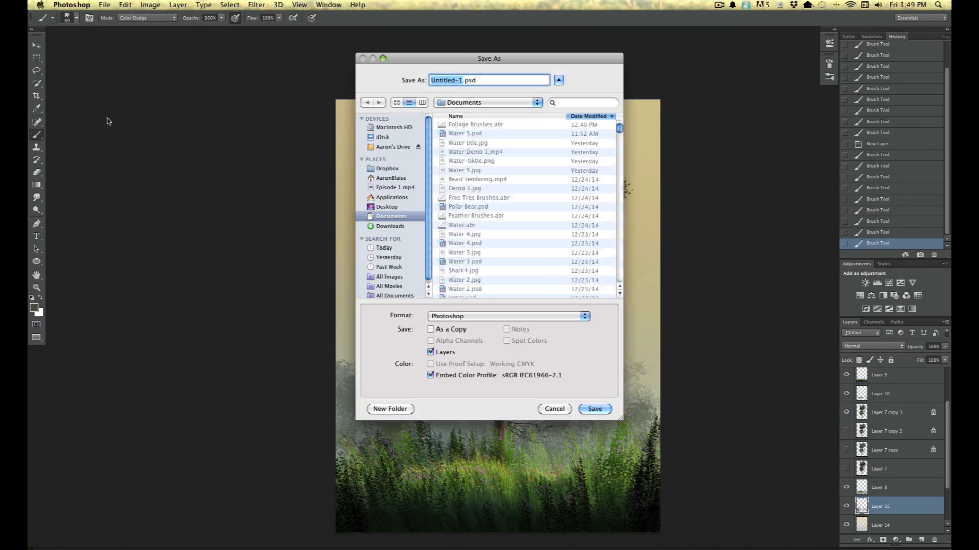
pyautogui.write('Landscape')
pyautogui.click(594, 409)
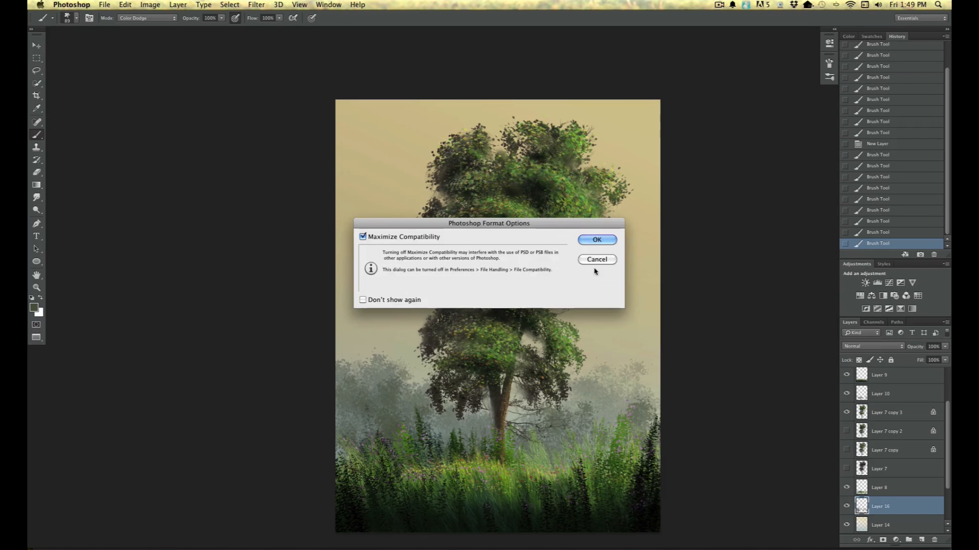
pyautogui.click(588, 240)
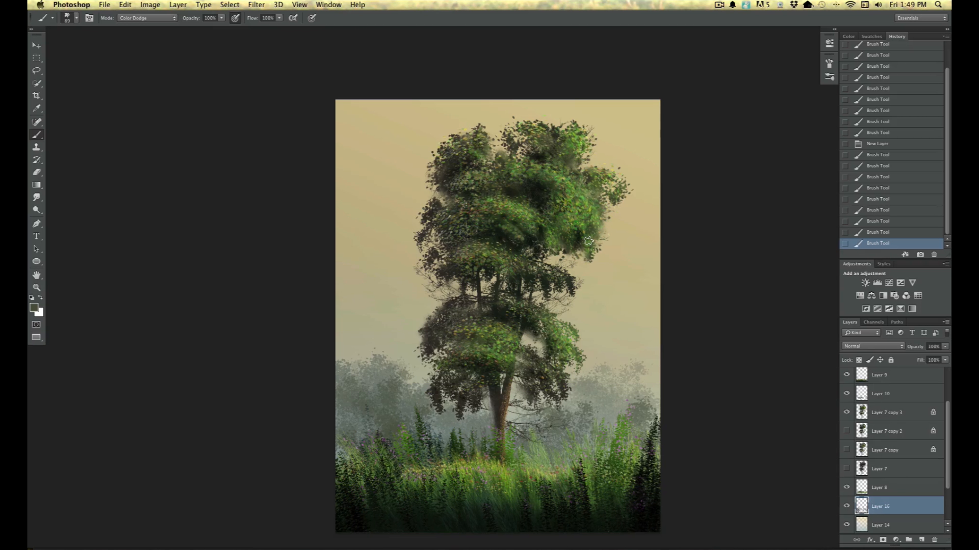
# Step: Create a new layer group above the topmost layer, Layer 13
pyautogui.scroll(3, 948, 422)
pyautogui.click(898, 379)
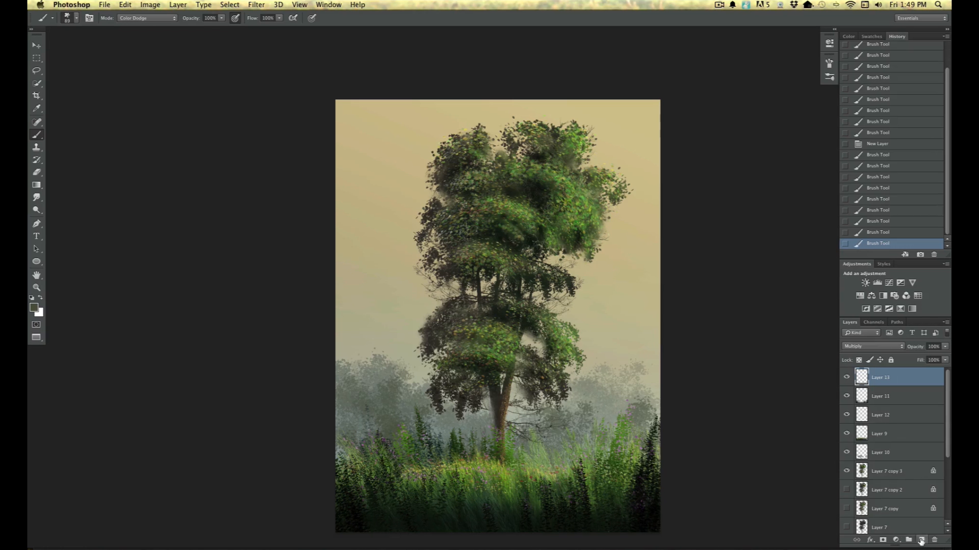
pyautogui.click(907, 539)
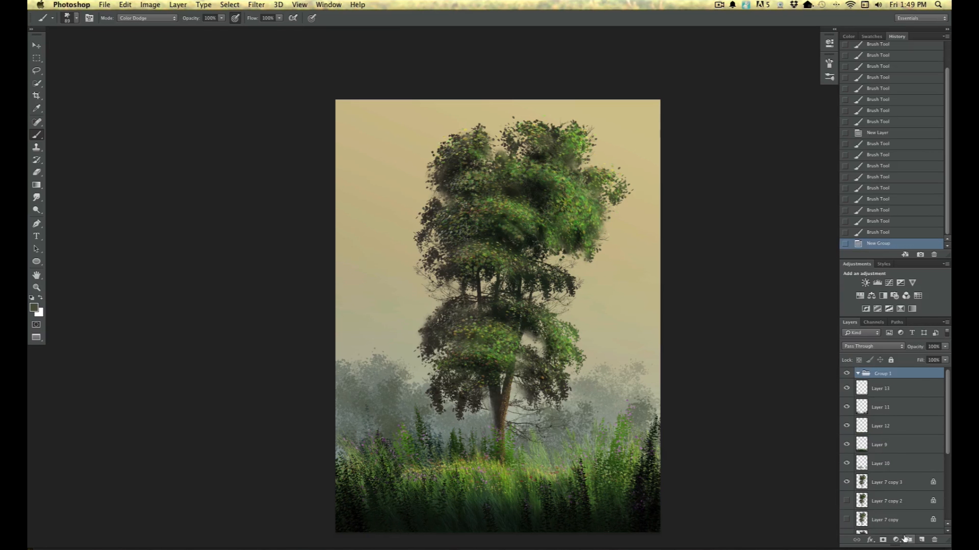
# Step: Move all layers from Layer 13 down to Layer 6 into Group 1, leaving only Layer 5 outside the group
pyautogui.click(885, 394)
pyautogui.moveTo(947, 446); pyautogui.dragTo(948, 528)
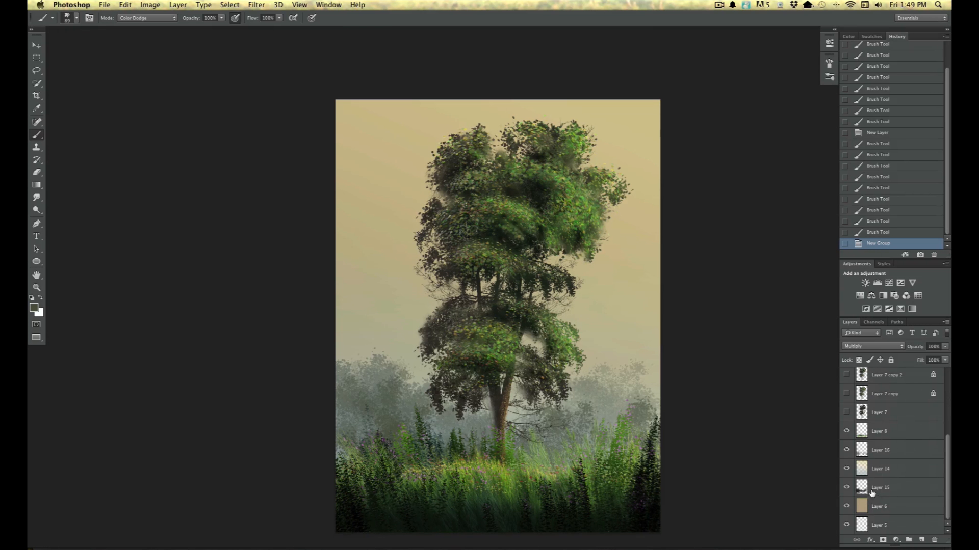
pyautogui.keyDown('shift'); pyautogui.click(880, 504); pyautogui.keyUp('shift')
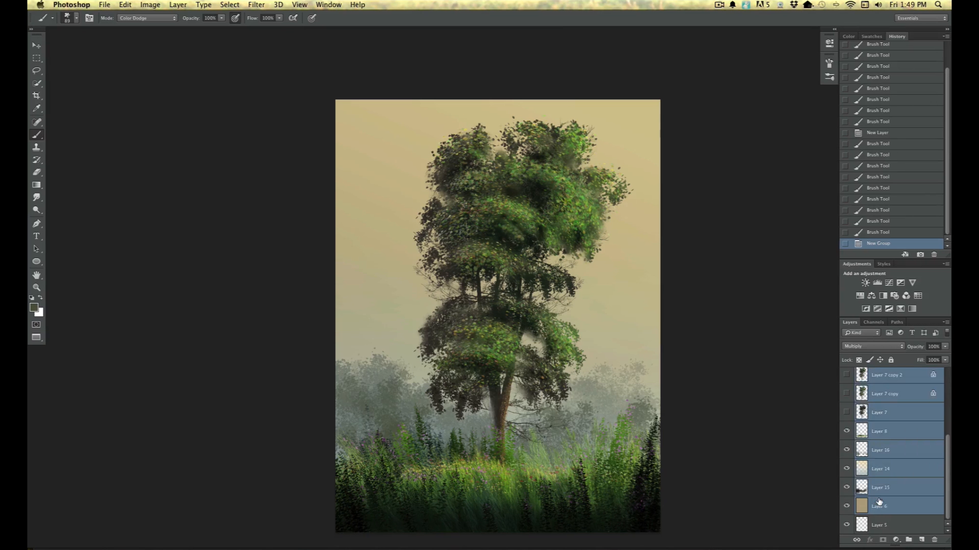
pyautogui.moveTo(947, 469); pyautogui.dragTo(946, 391)
pyautogui.moveTo(875, 389); pyautogui.dragTo(881, 375)
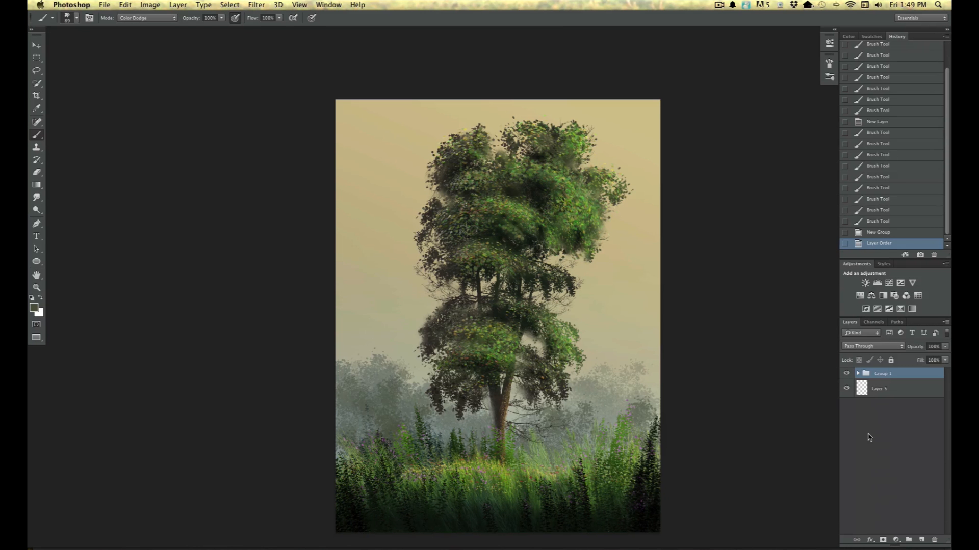
# Step: Duplicate Group 1, hide the original group, and merge the duplicate into a single layer
pyautogui.moveTo(893, 375); pyautogui.dragTo(921, 539)
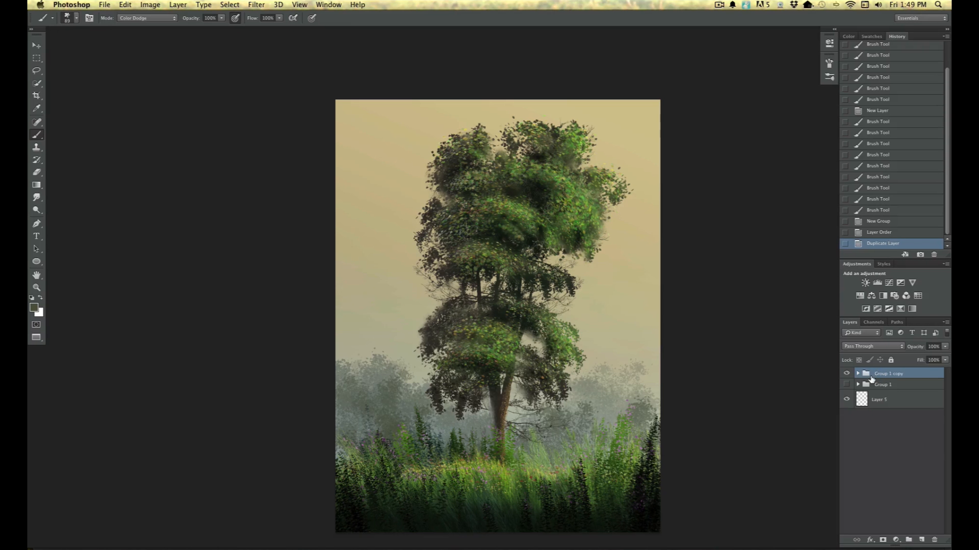
pyautogui.click(125, 6)
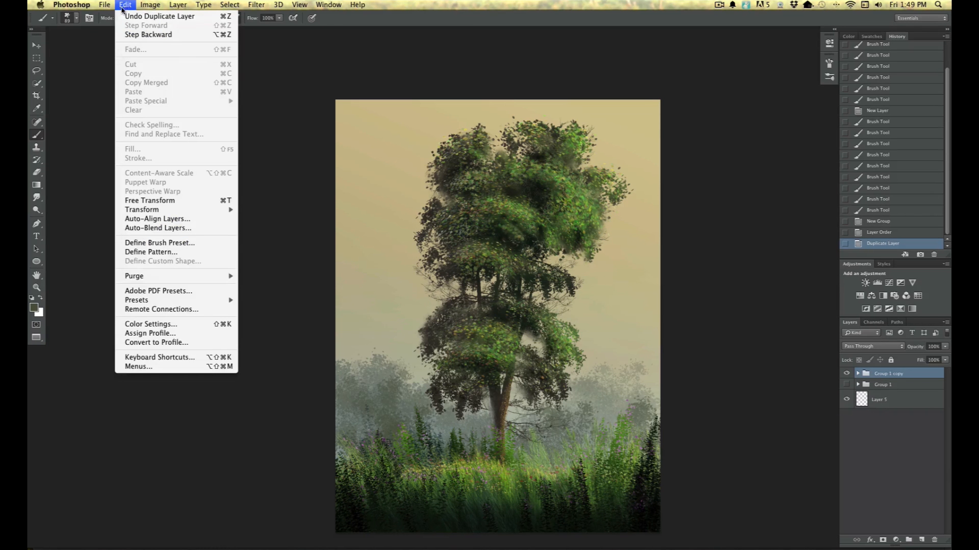
pyautogui.moveTo(149, 11)
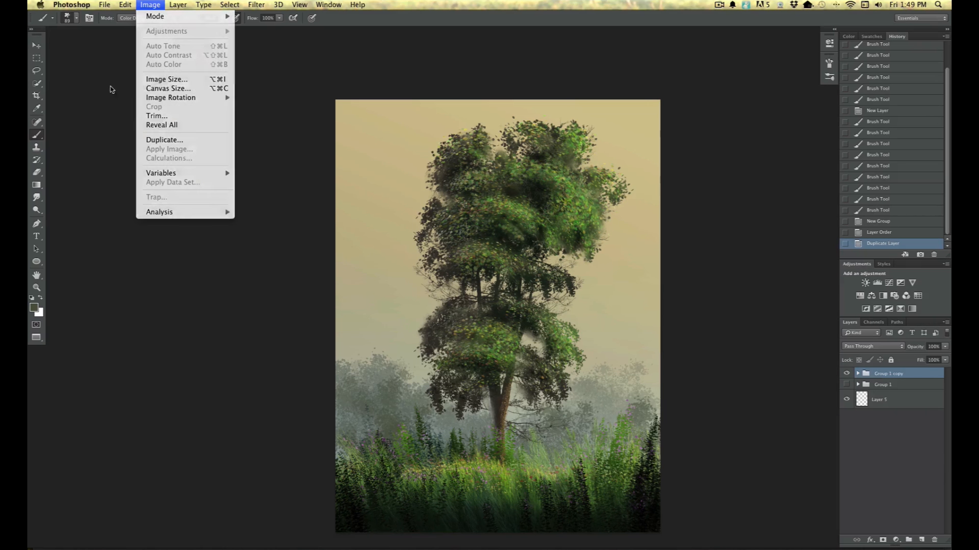
pyautogui.moveTo(178, 5)
pyautogui.click(185, 329)
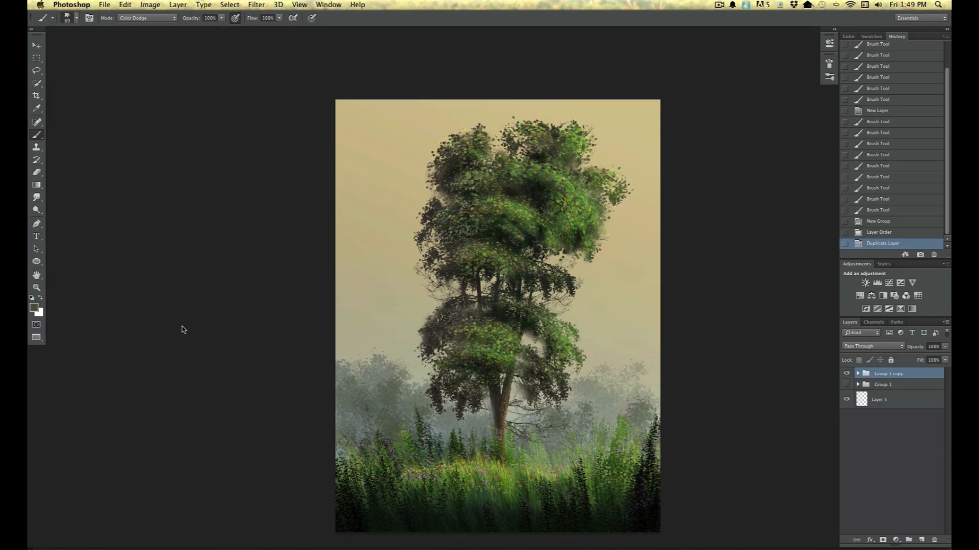
pyautogui.click(846, 377)
pyautogui.click(847, 377)
pyautogui.click(846, 377)
pyautogui.click(846, 378)
pyautogui.click(847, 379)
pyautogui.click(847, 378)
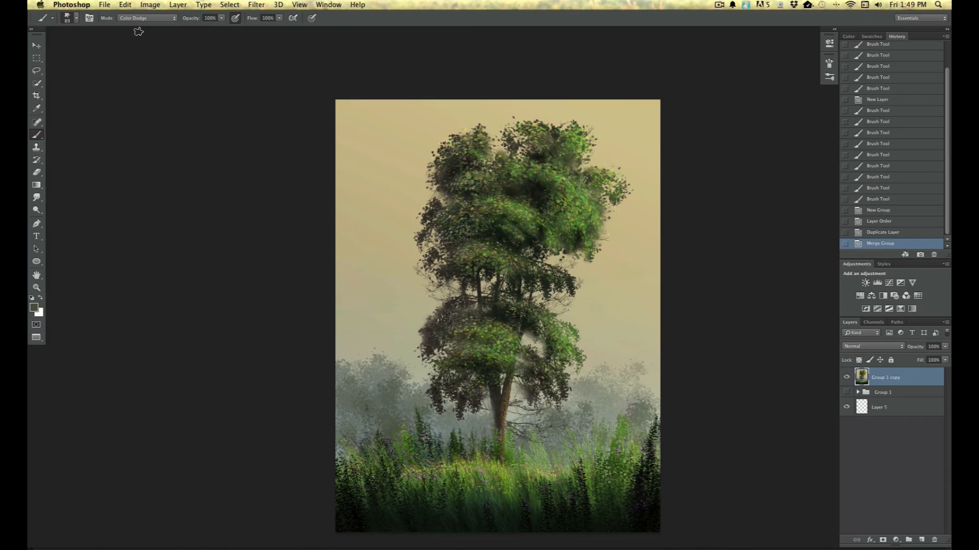
# Step: Set up a soft round Color Dodge brush at 361 px and 8% opacity with a light orange-yellow foreground color
pyautogui.click(77, 19)
pyautogui.click(154, 231)
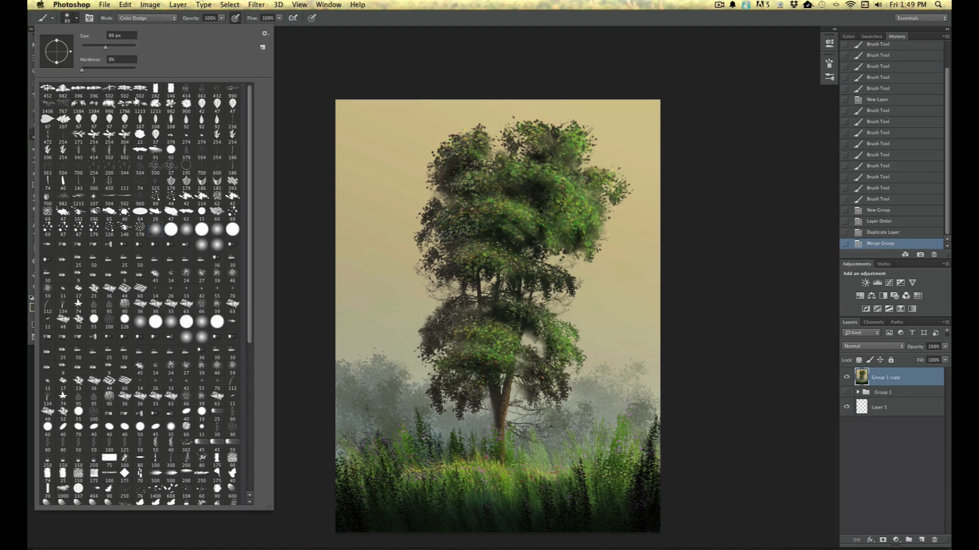
pyautogui.click(122, 47)
pyautogui.click(315, 232)
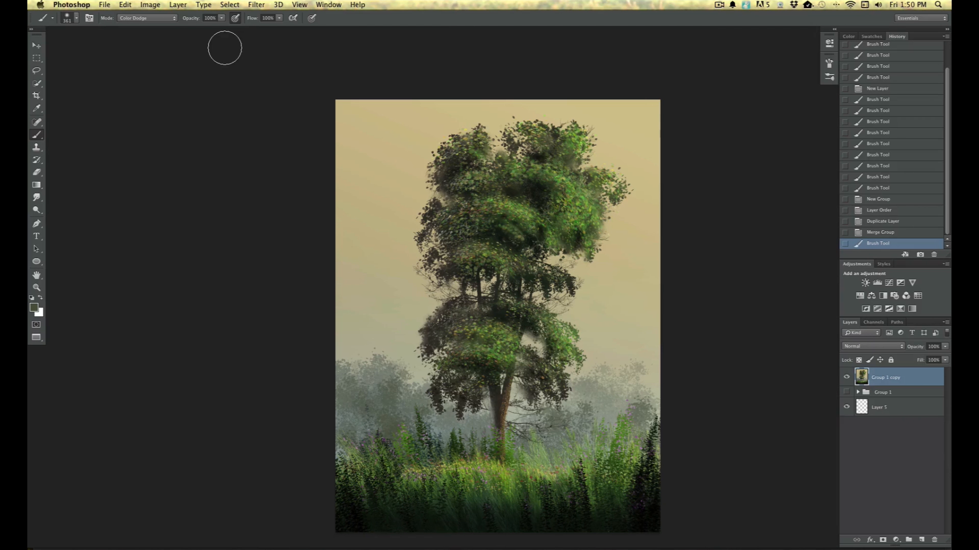
pyautogui.click(221, 20)
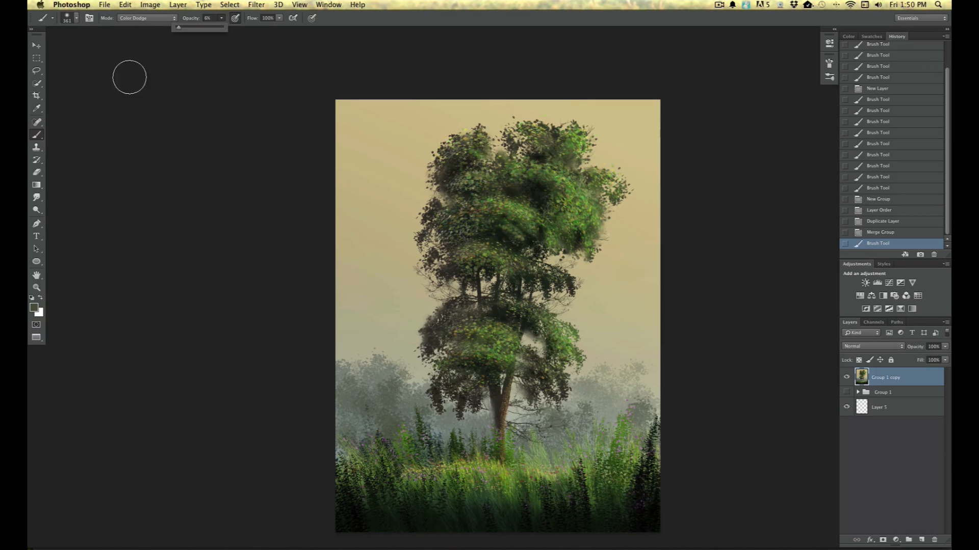
pyautogui.click(34, 307)
pyautogui.click(166, 229)
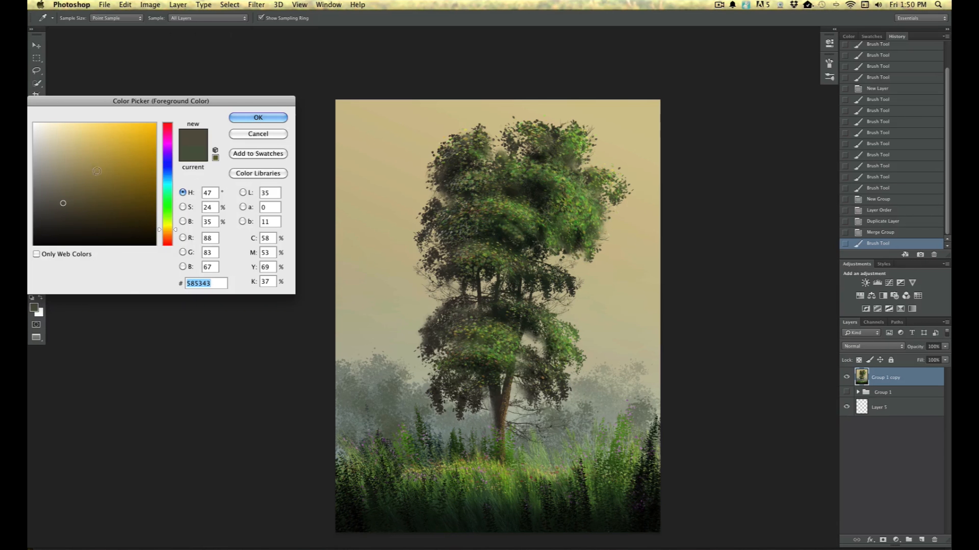
pyautogui.click(86, 127)
pyautogui.click(250, 119)
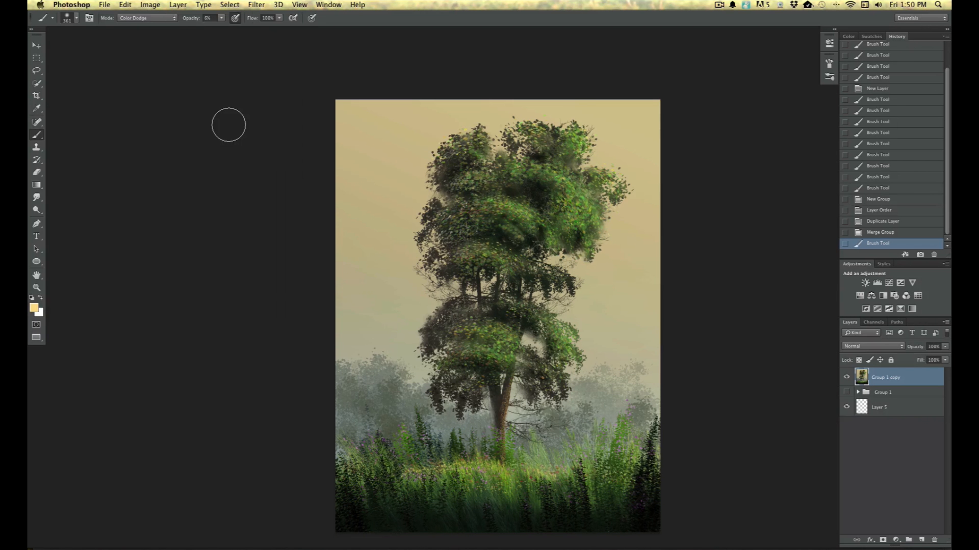
# Step: Set the brush to 325 px and brighten the lower central leaf cluster and the upper-right foliage of the tree
pyautogui.click(76, 18)
pyautogui.moveTo(128, 49); pyautogui.dragTo(127, 50)
pyautogui.moveTo(502, 336); pyautogui.dragTo(515, 344)
pyautogui.moveTo(492, 332); pyautogui.dragTo(518, 351)
pyautogui.moveTo(463, 328); pyautogui.dragTo(514, 353)
pyautogui.moveTo(576, 199); pyautogui.dragTo(589, 218)
pyautogui.moveTo(575, 198)
pyautogui.mouseDown()
pyautogui.moveTo(591, 218)
pyautogui.moveTo(554, 187)
pyautogui.moveTo(571, 212)
pyautogui.moveTo(541, 211)
pyautogui.moveTo(585, 208)
pyautogui.mouseUp()
pyautogui.moveTo(563, 182); pyautogui.dragTo(572, 198)
pyautogui.moveTo(551, 178)
pyautogui.mouseDown()
pyautogui.moveTo(572, 186)
pyautogui.moveTo(532, 160)
pyautogui.moveTo(584, 200)
pyautogui.mouseUp()
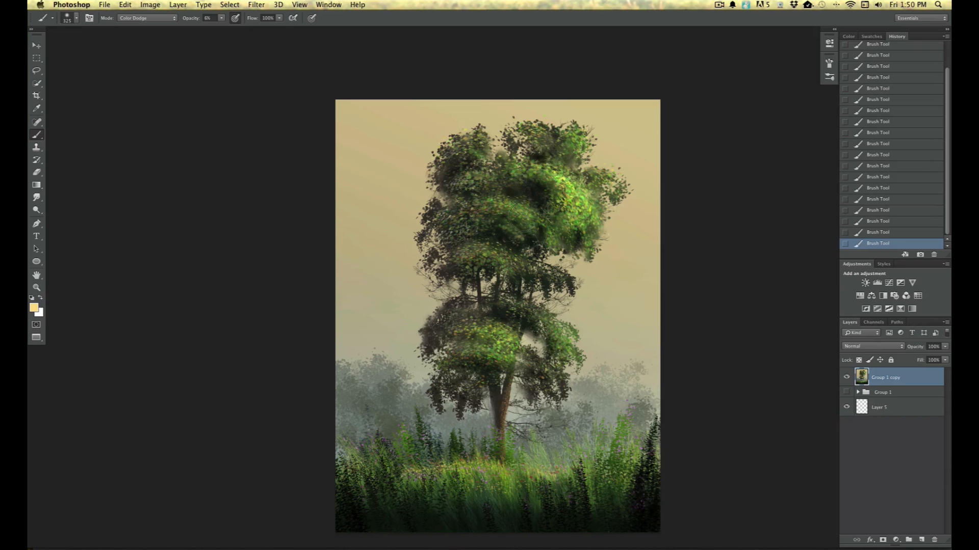
# Step: Set the brush to 218 px and paint highlights on the central and right-hand foliage and the grass around the trunk
pyautogui.click(76, 19)
pyautogui.moveTo(126, 48); pyautogui.dragTo(123, 49)
pyautogui.click(527, 219)
pyautogui.moveTo(514, 210)
pyautogui.mouseDown()
pyautogui.moveTo(531, 236)
pyautogui.moveTo(495, 210)
pyautogui.moveTo(527, 214)
pyautogui.mouseUp()
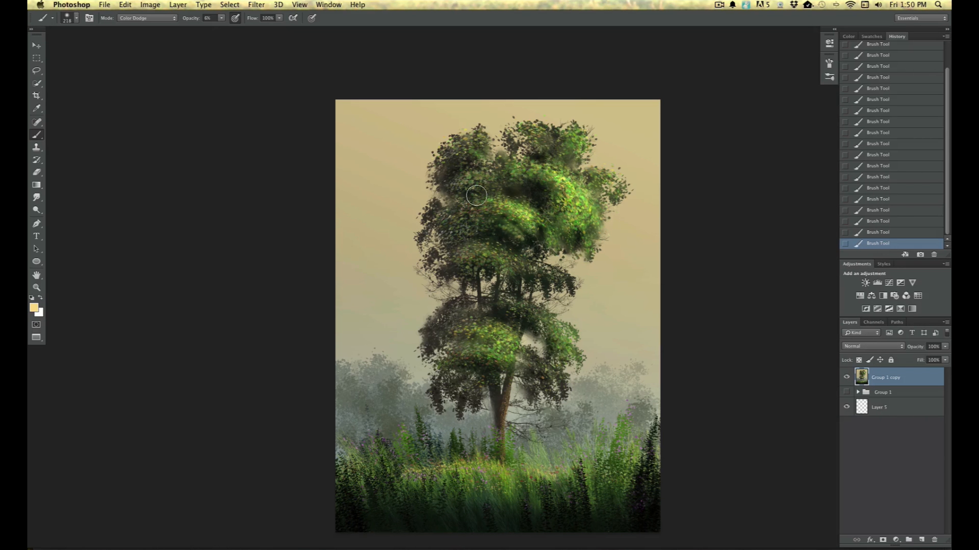
pyautogui.moveTo(584, 194); pyautogui.dragTo(613, 222)
pyautogui.moveTo(552, 332)
pyautogui.mouseDown()
pyautogui.moveTo(578, 365)
pyautogui.moveTo(556, 370)
pyautogui.mouseUp()
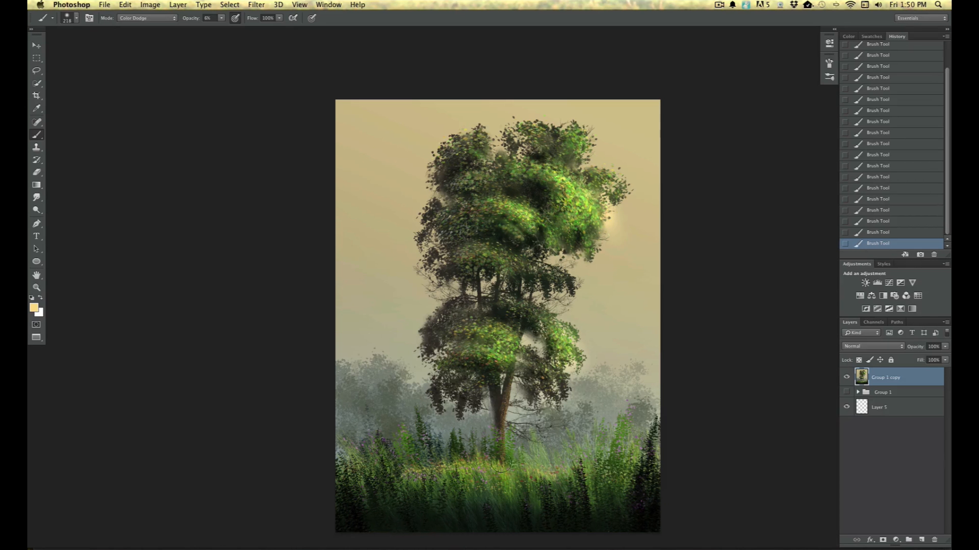
pyautogui.moveTo(506, 465)
pyautogui.mouseDown()
pyautogui.moveTo(490, 469)
pyautogui.moveTo(550, 468)
pyautogui.moveTo(530, 507)
pyautogui.moveTo(494, 471)
pyautogui.moveTo(448, 473)
pyautogui.mouseUp()
pyautogui.moveTo(372, 474)
pyautogui.mouseDown()
pyautogui.moveTo(436, 453)
pyautogui.moveTo(389, 471)
pyautogui.mouseUp()
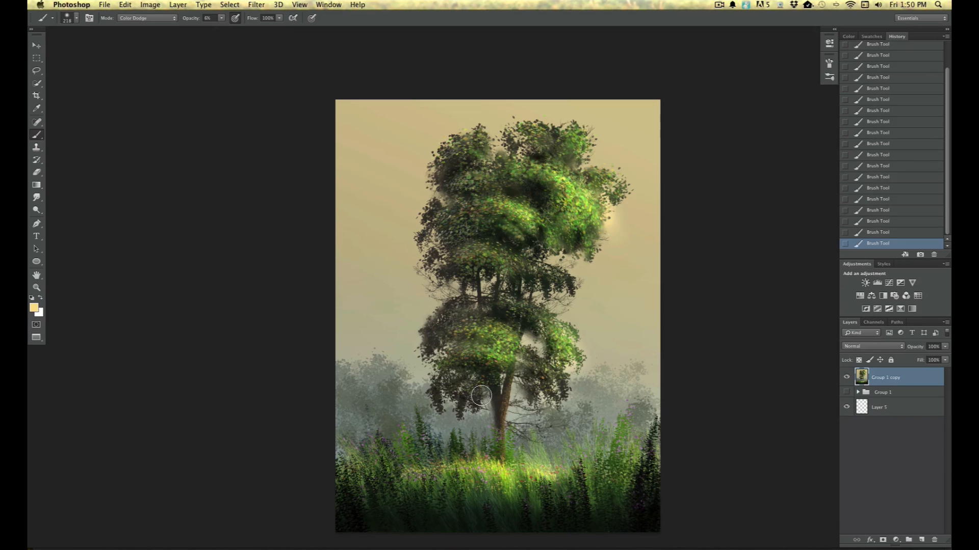
# Step: Duplicate the merged painting layer, hide the original, and brighten the sky in the foliage gap and right of the lower crown
pyautogui.moveTo(886, 384); pyautogui.dragTo(921, 540)
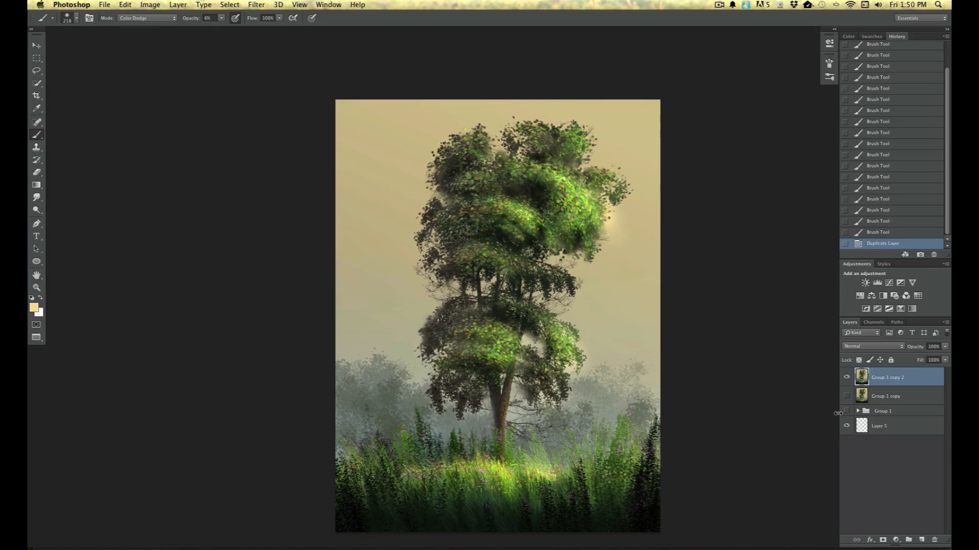
pyautogui.click(532, 341)
pyautogui.click(533, 344)
pyautogui.click(533, 345)
pyautogui.click(534, 347)
pyautogui.click(534, 348)
pyautogui.click(535, 349)
pyautogui.click(535, 351)
pyautogui.click(532, 356)
pyautogui.click(527, 361)
pyautogui.click(525, 362)
pyautogui.click(577, 346)
pyautogui.click(582, 343)
pyautogui.click(587, 339)
pyautogui.click(592, 341)
pyautogui.click(592, 349)
pyautogui.click(579, 381)
pyautogui.click(592, 371)
pyautogui.click(605, 360)
pyautogui.click(616, 366)
pyautogui.click(623, 345)
pyautogui.click(641, 373)
# Step: Enlarge the brush to 414 px and paint a warm glow into the sky on both sides of the tree
pyautogui.click(76, 18)
pyautogui.moveTo(99, 46); pyautogui.dragTo(127, 48)
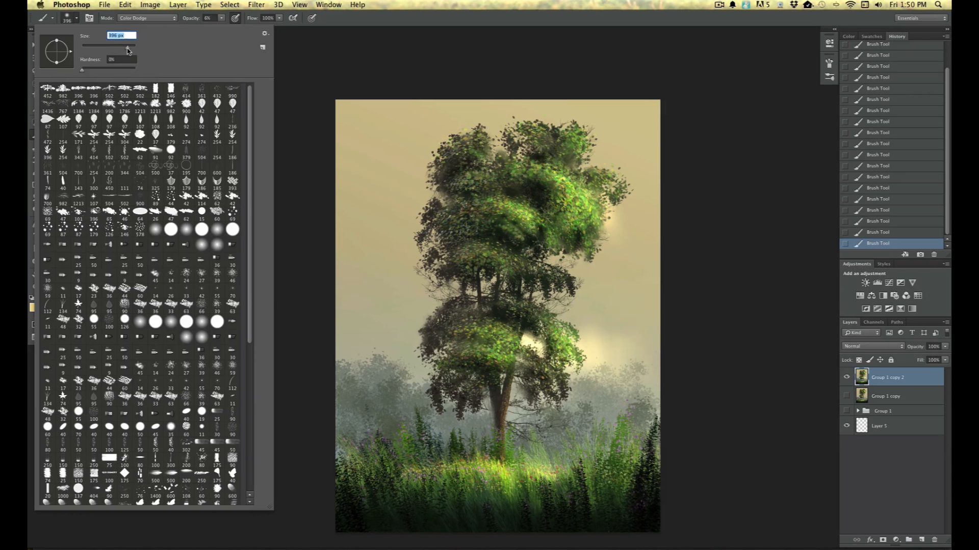
pyautogui.click(612, 352)
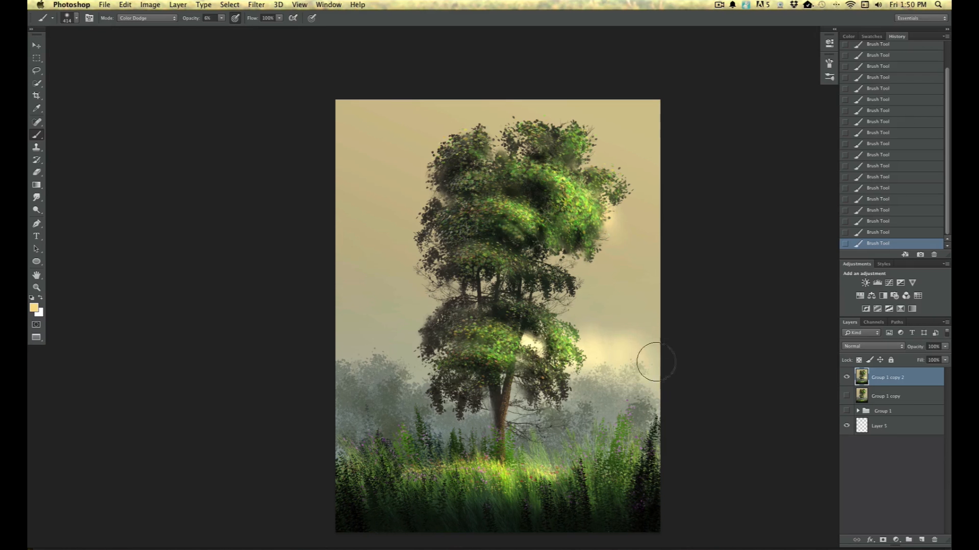
pyautogui.moveTo(624, 311)
pyautogui.mouseDown()
pyautogui.moveTo(654, 340)
pyautogui.moveTo(608, 349)
pyautogui.moveTo(583, 335)
pyautogui.moveTo(590, 305)
pyautogui.moveTo(654, 305)
pyautogui.mouseUp()
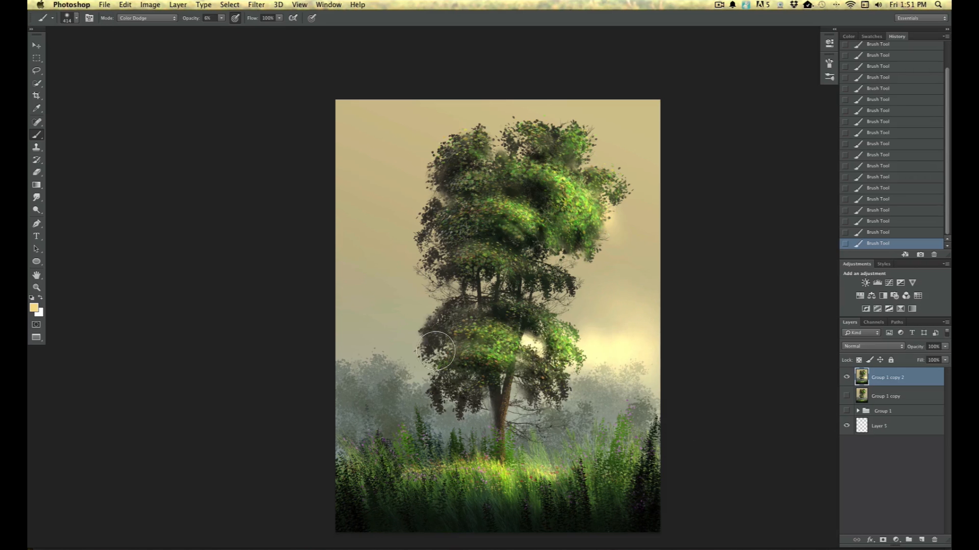
pyautogui.moveTo(442, 369)
pyautogui.mouseDown()
pyautogui.moveTo(406, 391)
pyautogui.moveTo(392, 373)
pyautogui.moveTo(363, 370)
pyautogui.moveTo(334, 337)
pyautogui.moveTo(376, 354)
pyautogui.moveTo(380, 298)
pyautogui.moveTo(430, 307)
pyautogui.mouseUp()
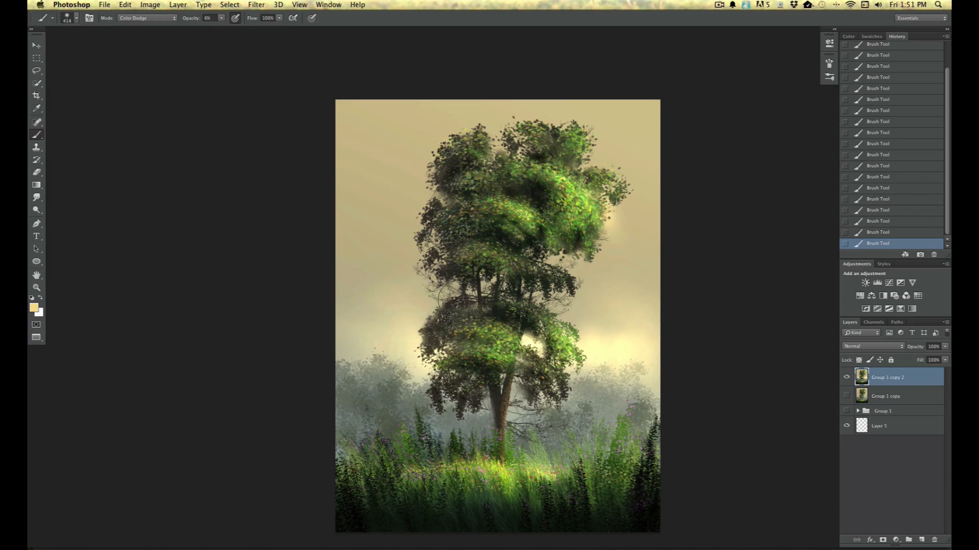
pyautogui.moveTo(426, 270)
pyautogui.mouseDown()
pyautogui.moveTo(387, 305)
pyautogui.moveTo(321, 277)
pyautogui.moveTo(365, 349)
pyautogui.moveTo(355, 362)
pyautogui.mouseUp()
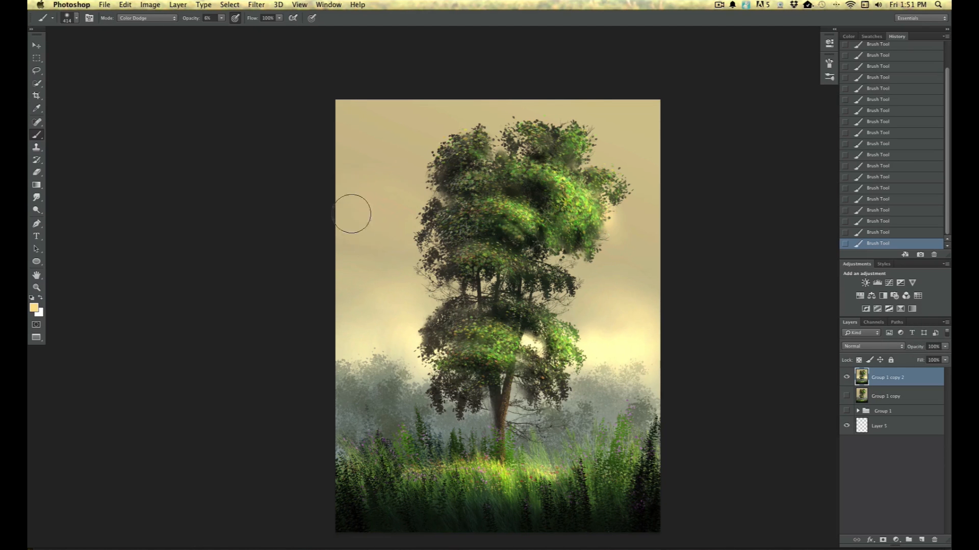
pyautogui.moveTo(399, 214)
pyautogui.mouseDown()
pyautogui.moveTo(403, 184)
pyautogui.moveTo(399, 230)
pyautogui.moveTo(376, 236)
pyautogui.mouseUp()
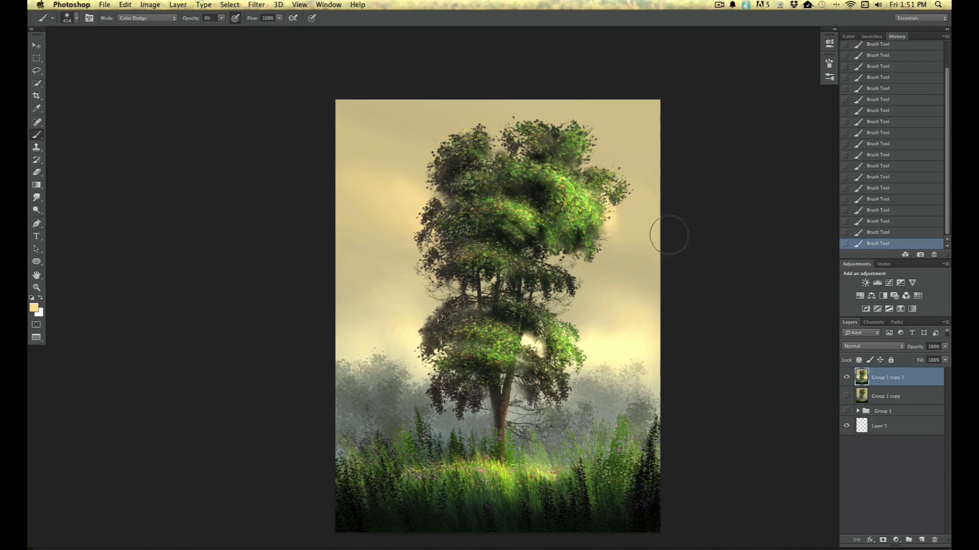
pyautogui.moveTo(625, 205)
pyautogui.mouseDown()
pyautogui.moveTo(667, 221)
pyautogui.moveTo(647, 258)
pyautogui.mouseUp()
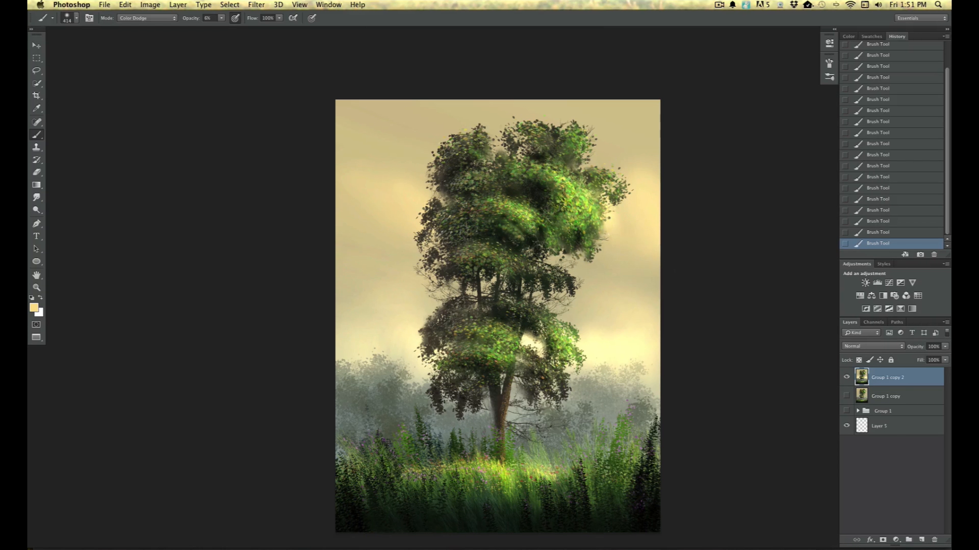
pyautogui.moveTo(445, 207)
pyautogui.mouseDown()
pyautogui.moveTo(432, 188)
pyautogui.moveTo(438, 210)
pyautogui.moveTo(369, 173)
pyautogui.moveTo(316, 203)
pyautogui.mouseUp()
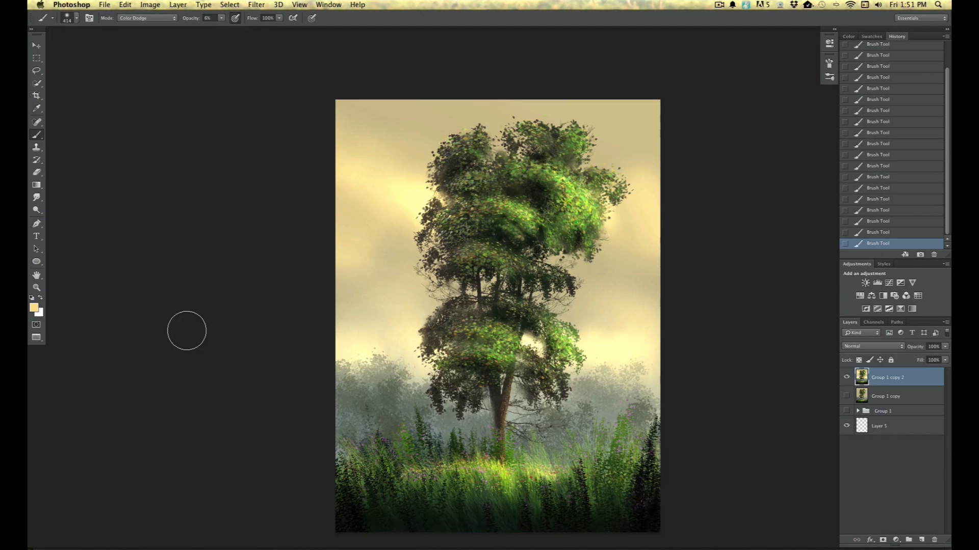
# Step: Duplicate the top layer and soften the misty background trees right of the trunk with the Smudge tool
pyautogui.click(39, 194)
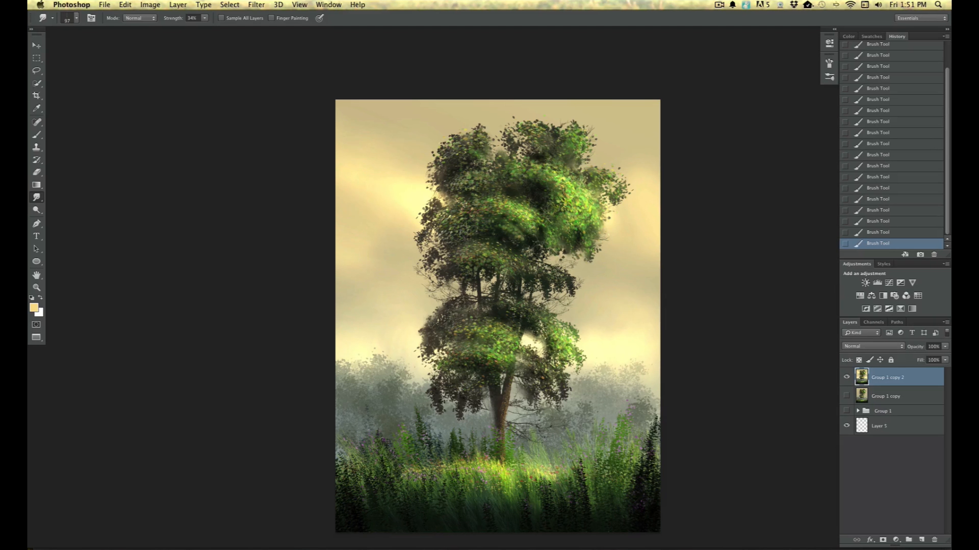
pyautogui.press('super+equal')
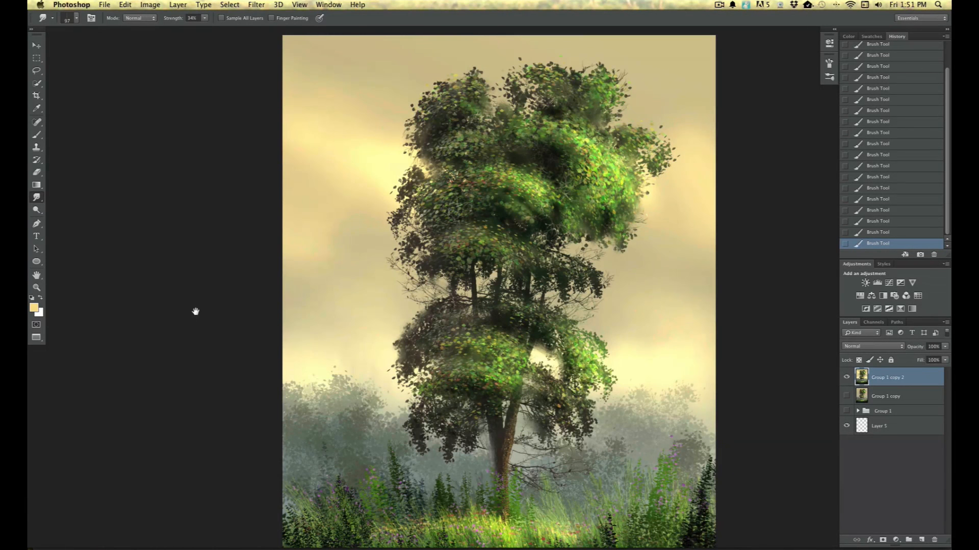
pyautogui.moveTo(195, 311); pyautogui.dragTo(138, 216)
pyautogui.moveTo(892, 378); pyautogui.dragTo(923, 540)
pyautogui.moveTo(630, 308); pyautogui.dragTo(625, 317)
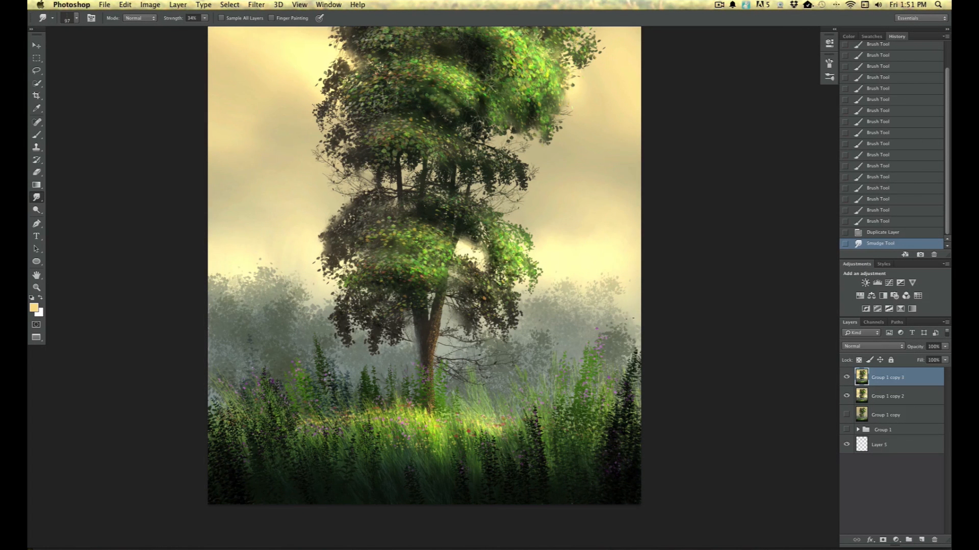
pyautogui.moveTo(608, 288); pyautogui.dragTo(614, 300)
pyautogui.moveTo(535, 293); pyautogui.dragTo(537, 298)
pyautogui.press('super+plus')
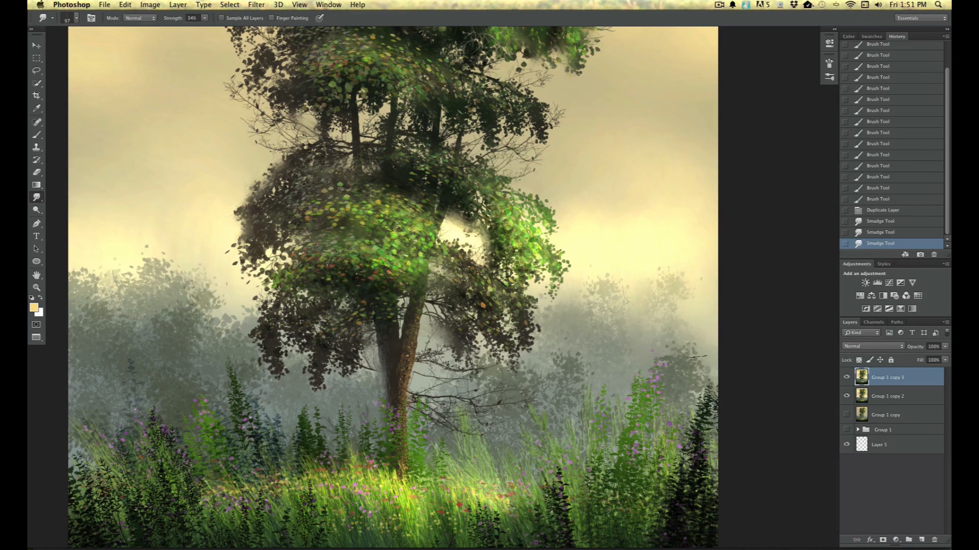
pyautogui.moveTo(656, 367); pyautogui.dragTo(640, 376)
pyautogui.moveTo(603, 408); pyautogui.dragTo(598, 395)
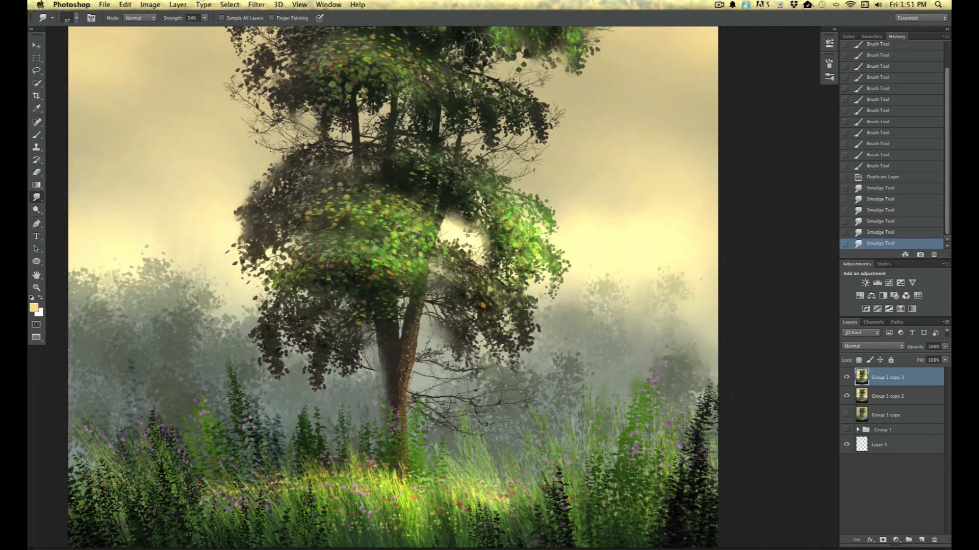
pyautogui.moveTo(666, 335); pyautogui.dragTo(658, 339)
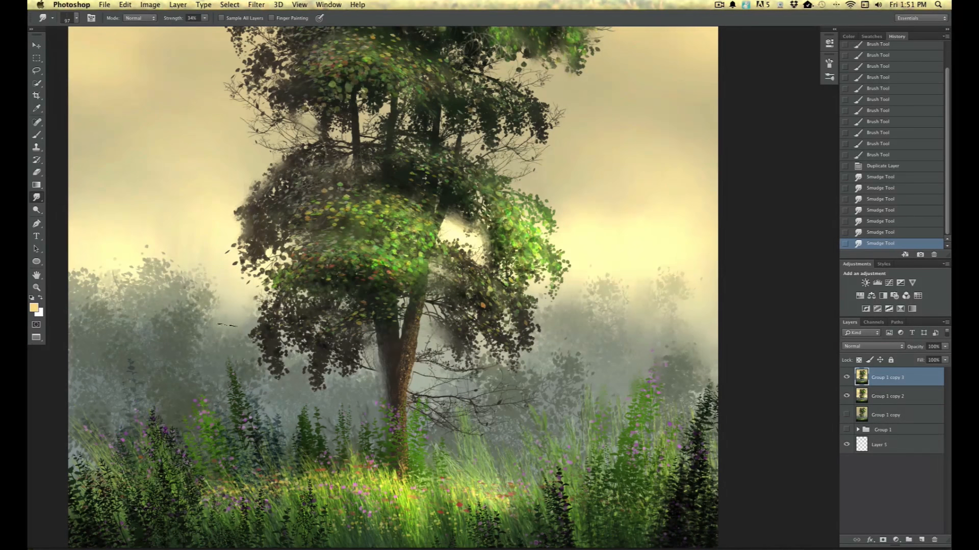
# Step: Smudge the misty background trees left of the trunk, from their tops down to the grass line
pyautogui.moveTo(258, 378); pyautogui.dragTo(231, 336)
pyautogui.moveTo(170, 281)
pyautogui.mouseDown()
pyautogui.moveTo(162, 266)
pyautogui.moveTo(138, 266)
pyautogui.moveTo(128, 251)
pyautogui.mouseUp()
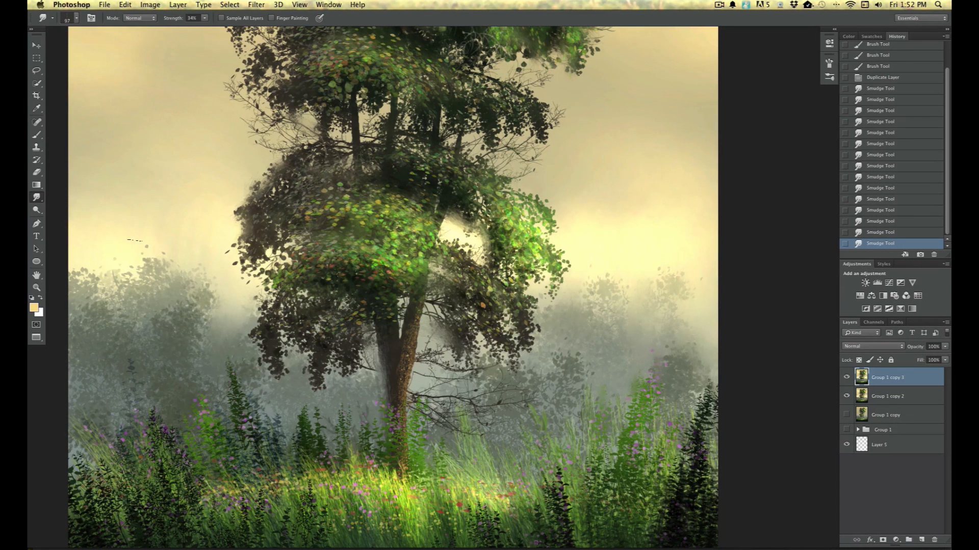
pyautogui.moveTo(180, 278); pyautogui.dragTo(186, 265)
pyautogui.moveTo(174, 328); pyautogui.dragTo(161, 295)
pyautogui.moveTo(163, 394); pyautogui.dragTo(185, 358)
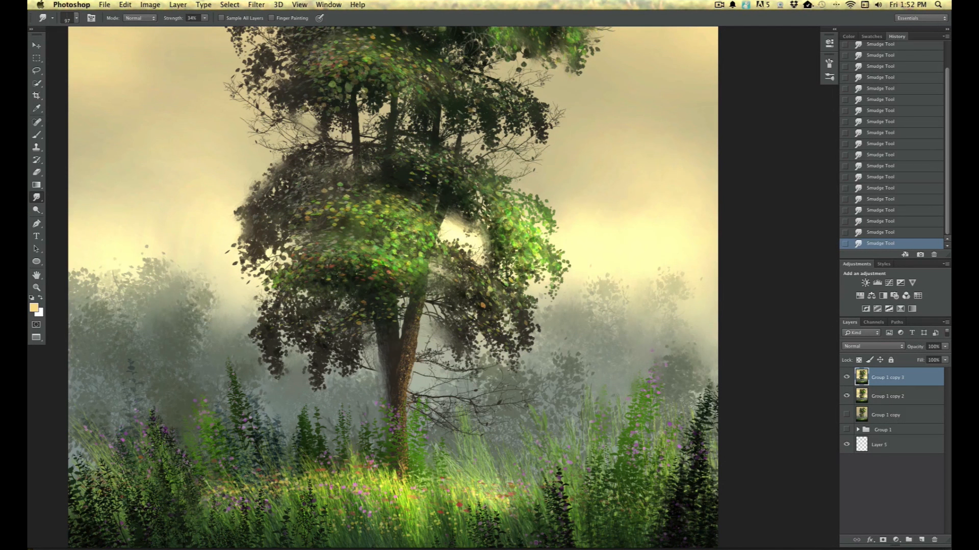
# Step: Smudge the foreground plants left of the trunk, reduce the Smudge brush size, and blend the grass along the sunlit patch
pyautogui.moveTo(133, 424); pyautogui.dragTo(394, 264)
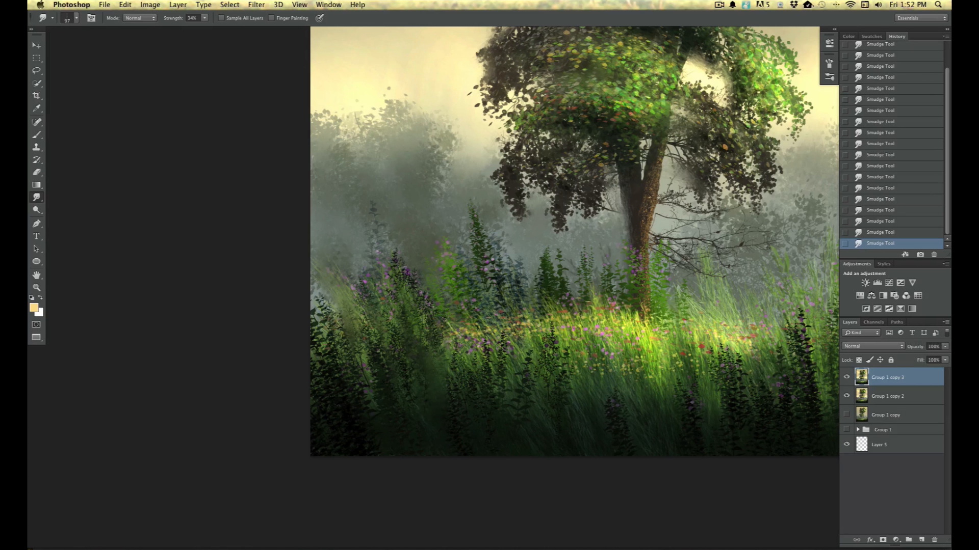
pyautogui.click(76, 18)
pyautogui.moveTo(102, 46); pyautogui.dragTo(95, 49)
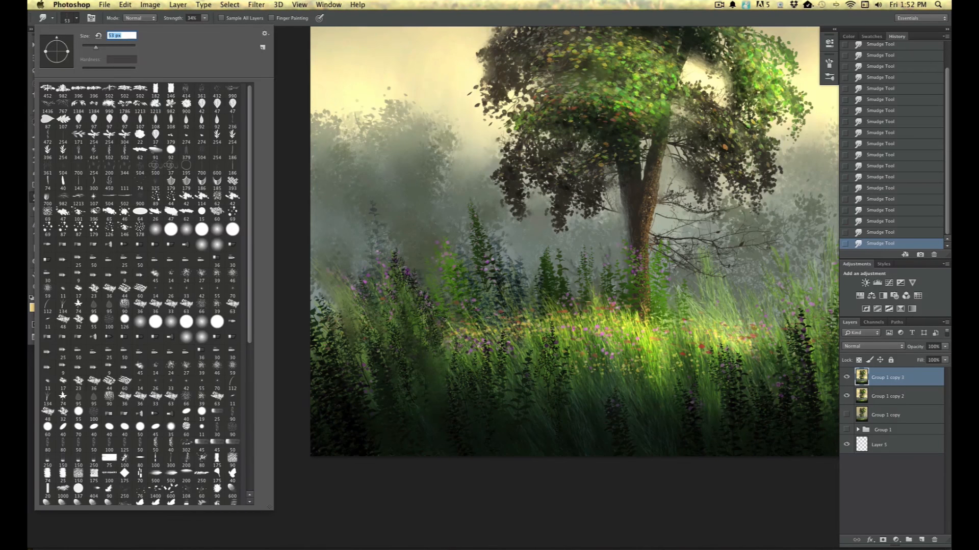
pyautogui.press('Return')
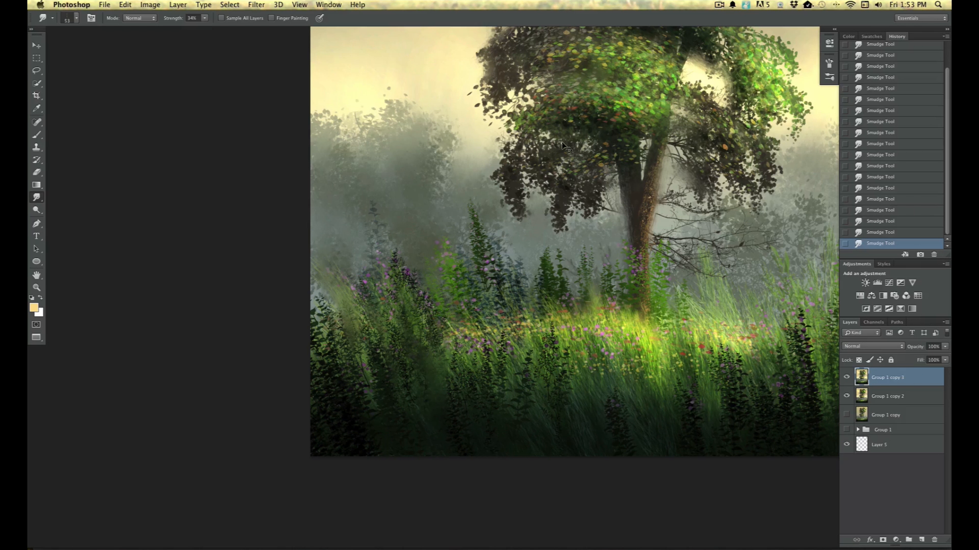
pyautogui.press('super+0')
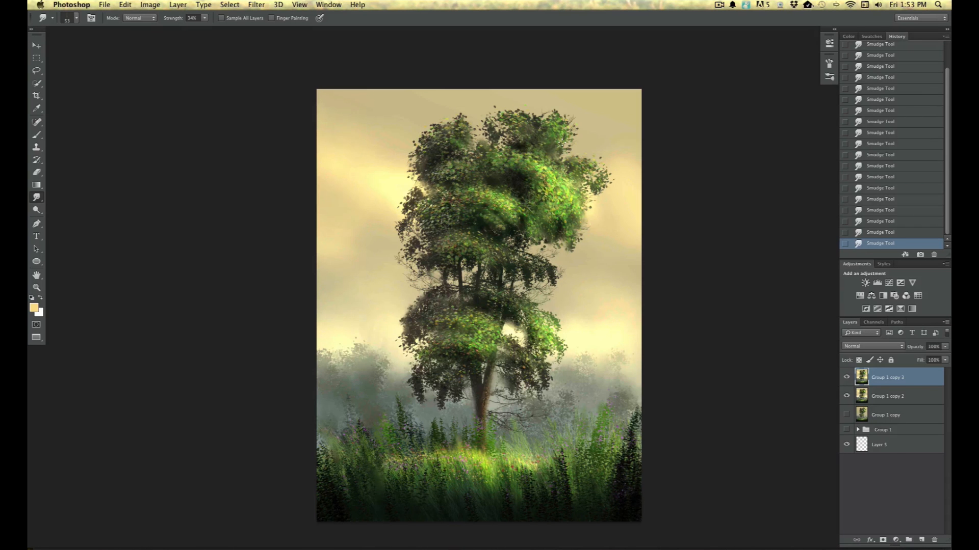
pyautogui.moveTo(256, 368); pyautogui.dragTo(250, 324)
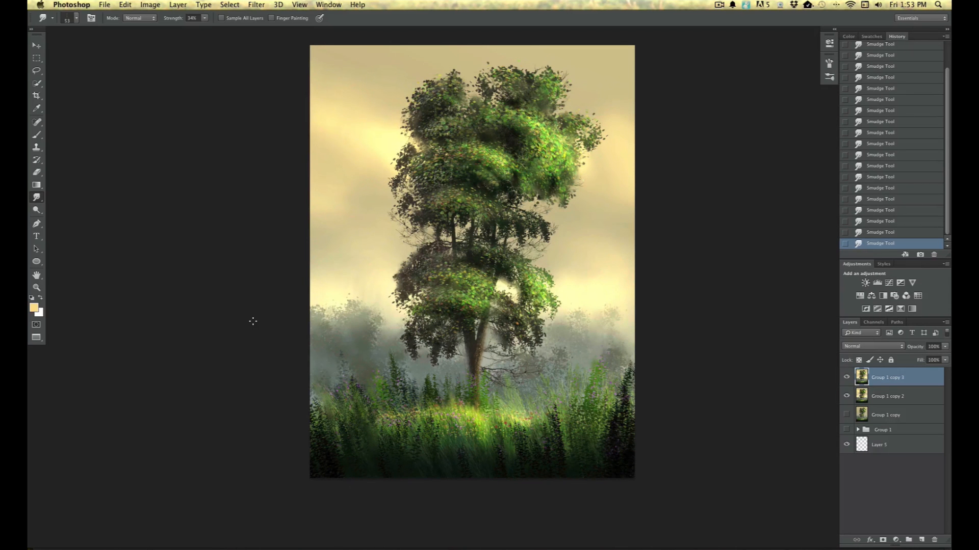